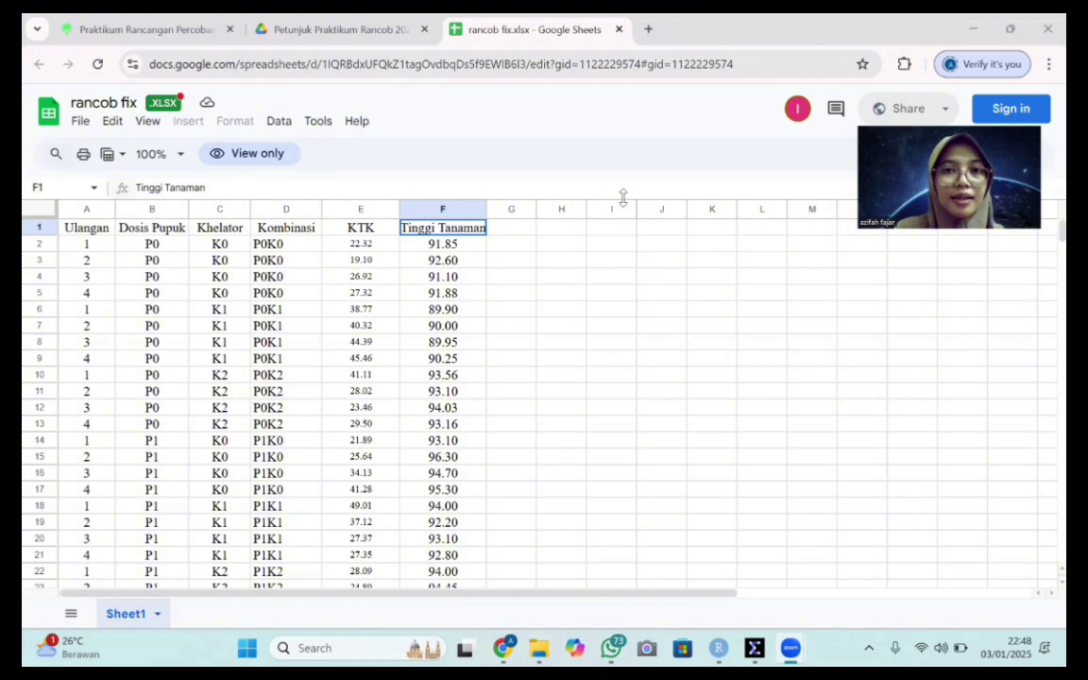
Review the Ulangan, Dosis Pupuk and Khelator columns of the data table
{"action": "left_click", "coordinate": [107, 232]}
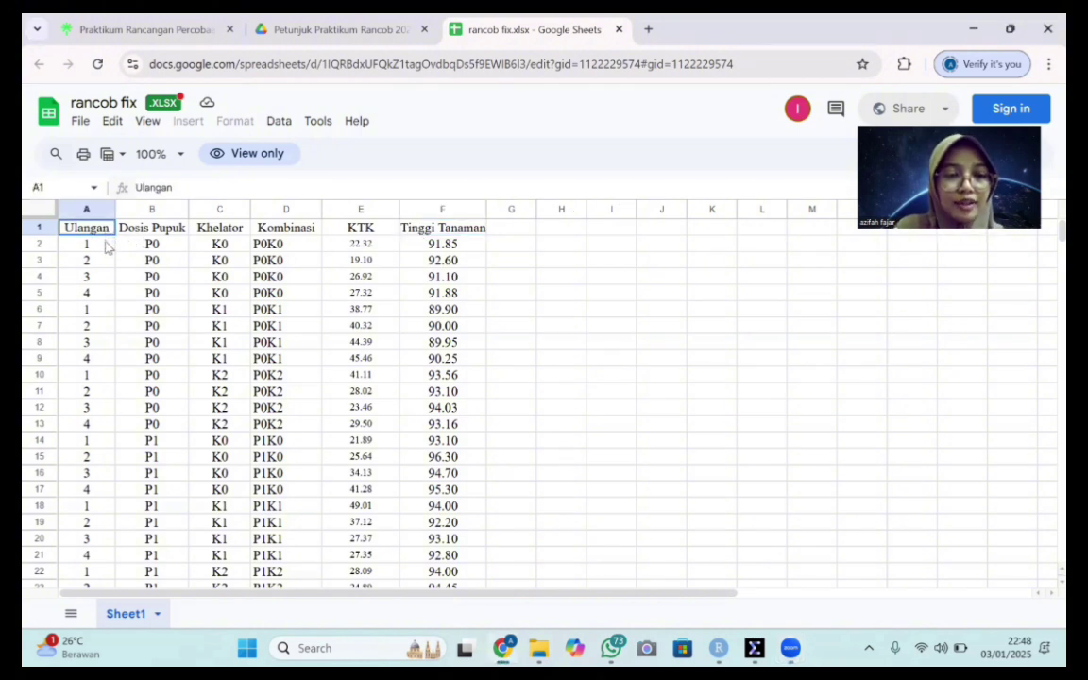
{"action": "left_click", "coordinate": [101, 295]}
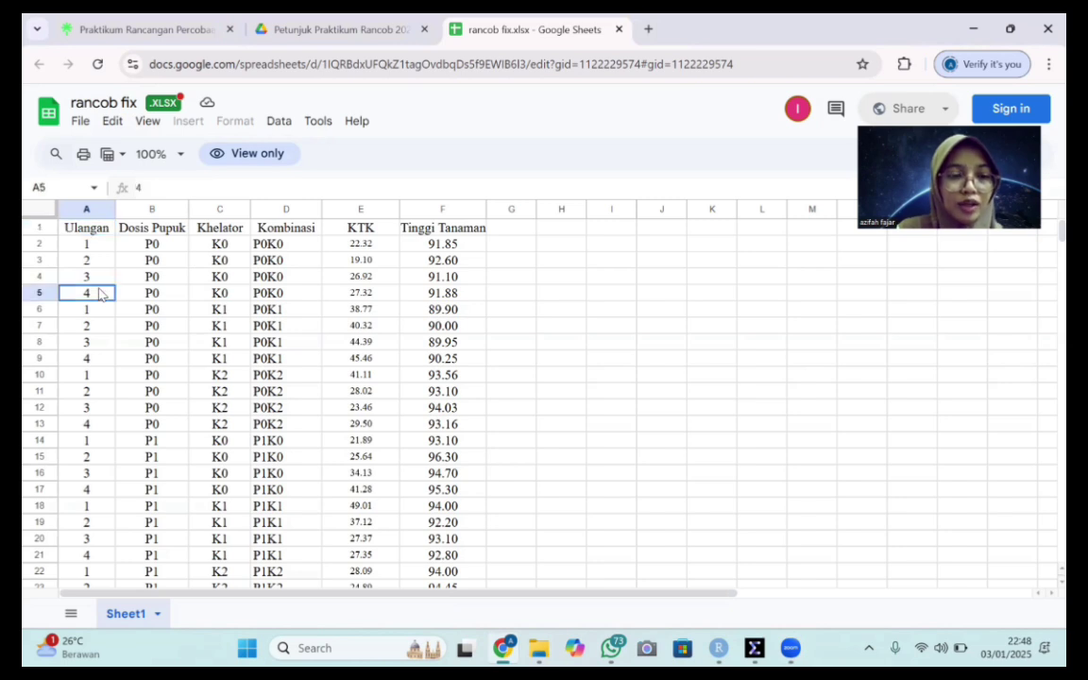
{"action": "left_click", "coordinate": [90, 235]}
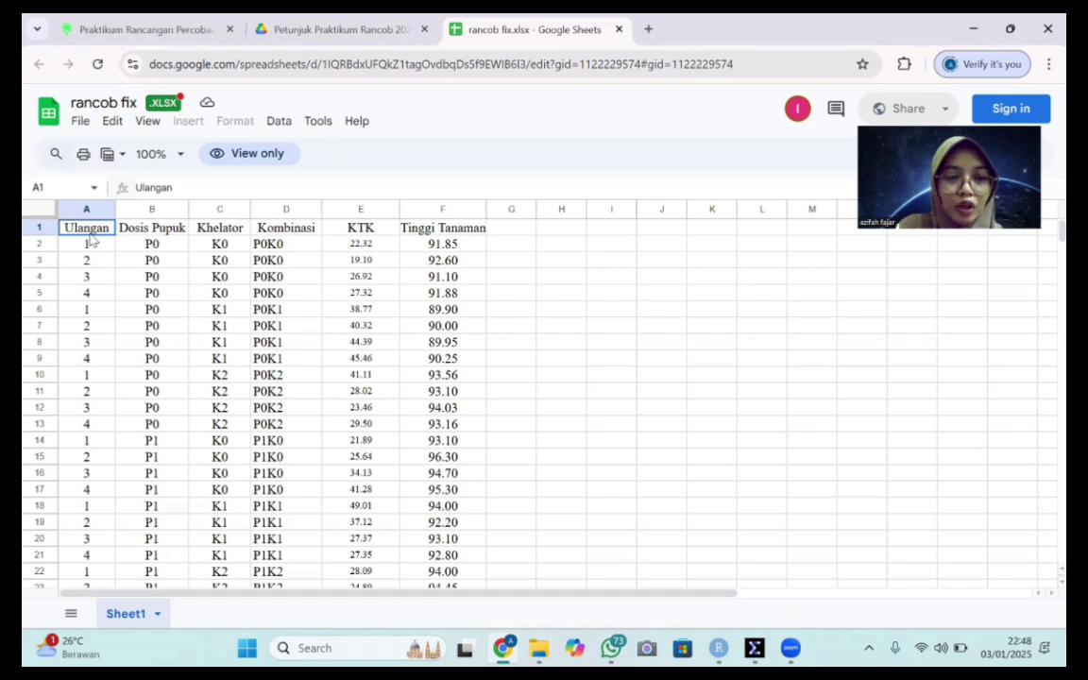
{"action": "left_click", "coordinate": [162, 228]}
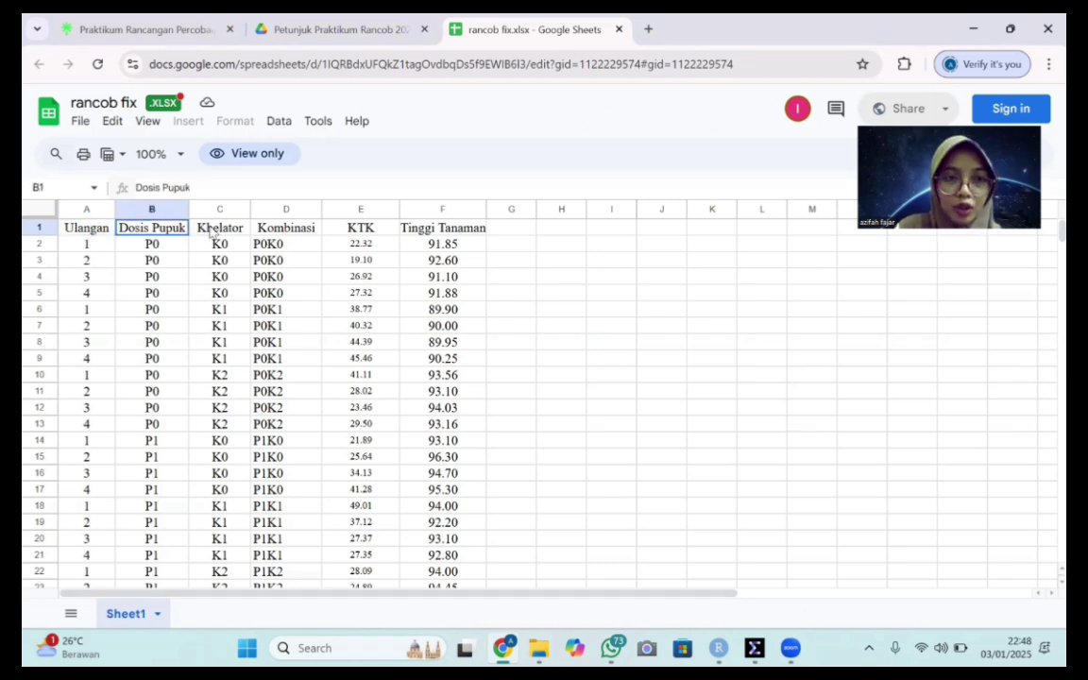
{"action": "left_click", "coordinate": [214, 232]}
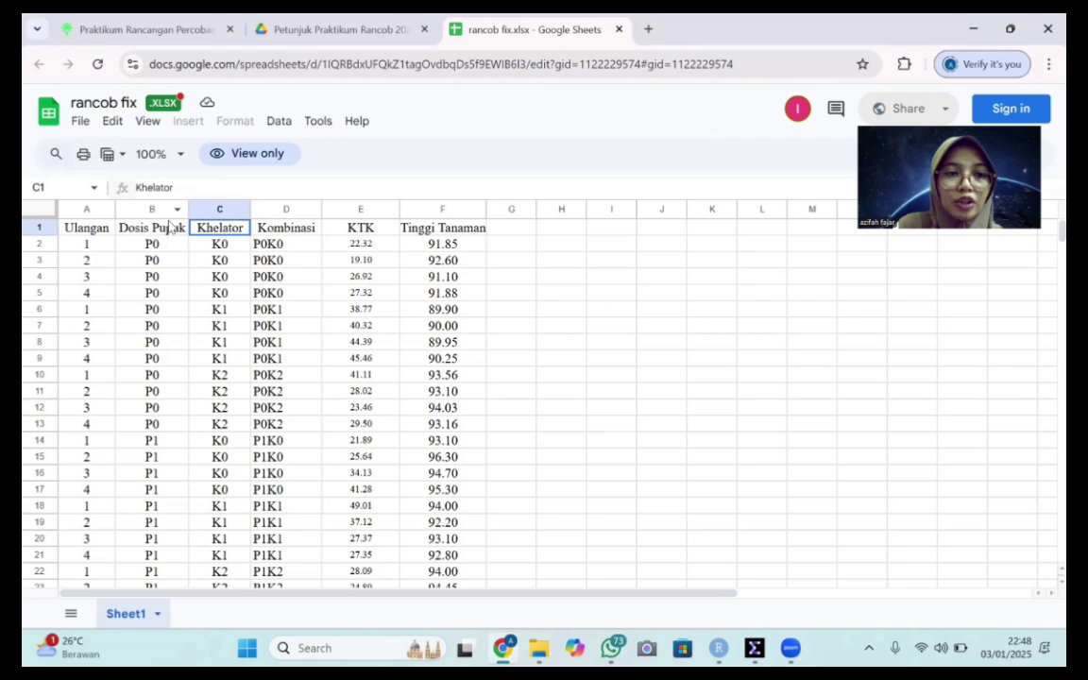
{"action": "left_click", "coordinate": [166, 235]}
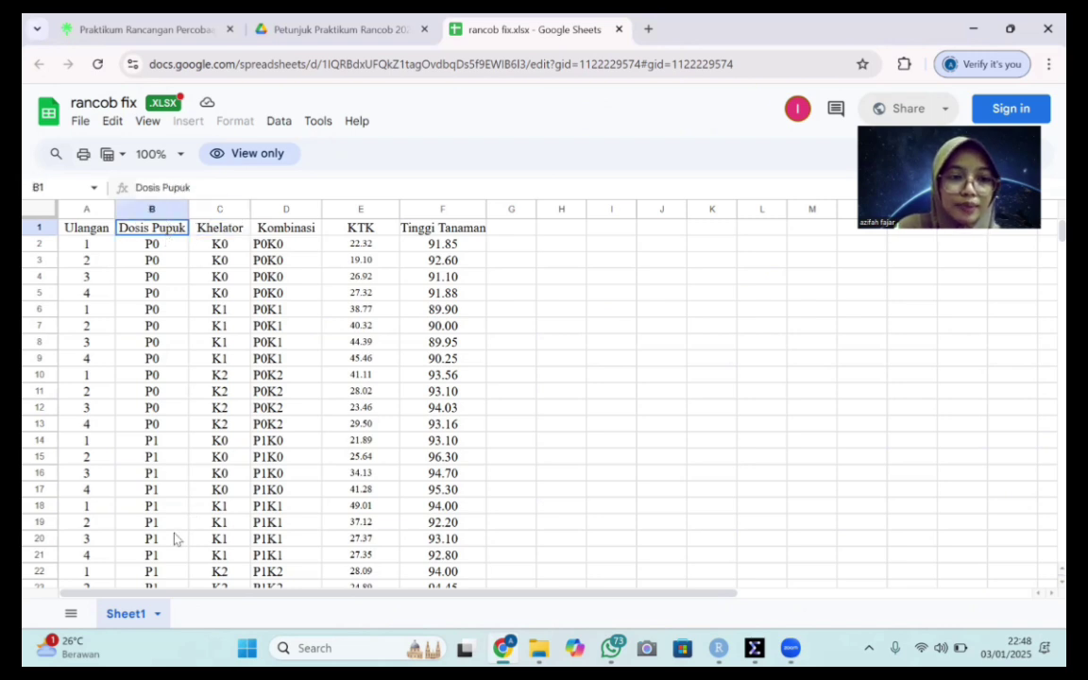
{"action": "left_click", "coordinate": [147, 555]}
{"action": "key", "text": "Down"}
{"action": "key", "text": "Down"}
{"action": "key", "text": "Down"}
{"action": "key", "text": "Down"}
{"action": "key", "text": "Down"}
{"action": "key", "text": "Down"}
{"action": "key", "text": "Down"}
{"action": "key", "text": "Down"}
{"action": "key", "text": "Down"}
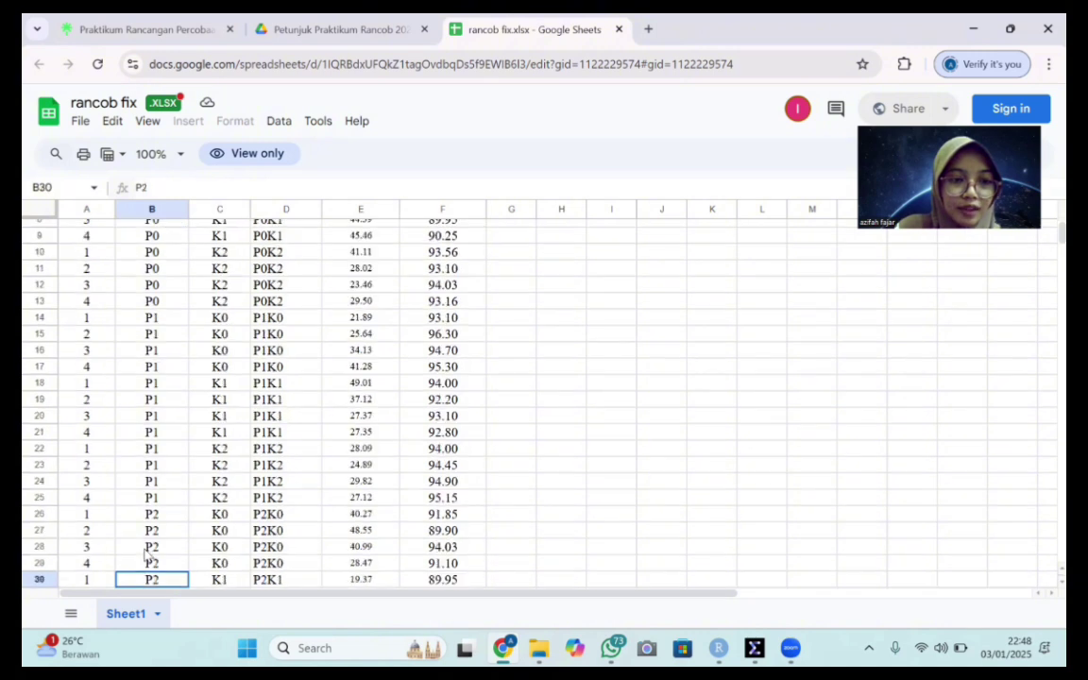
{"action": "key", "text": "Up"}
{"action": "key", "text": "Up"}
{"action": "key", "text": "Up"}
{"action": "key", "text": "Up"}
{"action": "key", "text": "Up"}
{"action": "key", "text": "Up"}
{"action": "key", "text": "Up"}
{"action": "key", "text": "Up"}
{"action": "key", "text": "Up"}
{"action": "key", "text": "Up"}
{"action": "key", "text": "Up"}
{"action": "key", "text": "Up"}
{"action": "key", "text": "Up"}
{"action": "key", "text": "Up"}
{"action": "key", "text": "Up"}
{"action": "key", "text": "Up"}
{"action": "key", "text": "Up"}
{"action": "key", "text": "Up"}
{"action": "key", "text": "Up"}
{"action": "key", "text": "Up"}
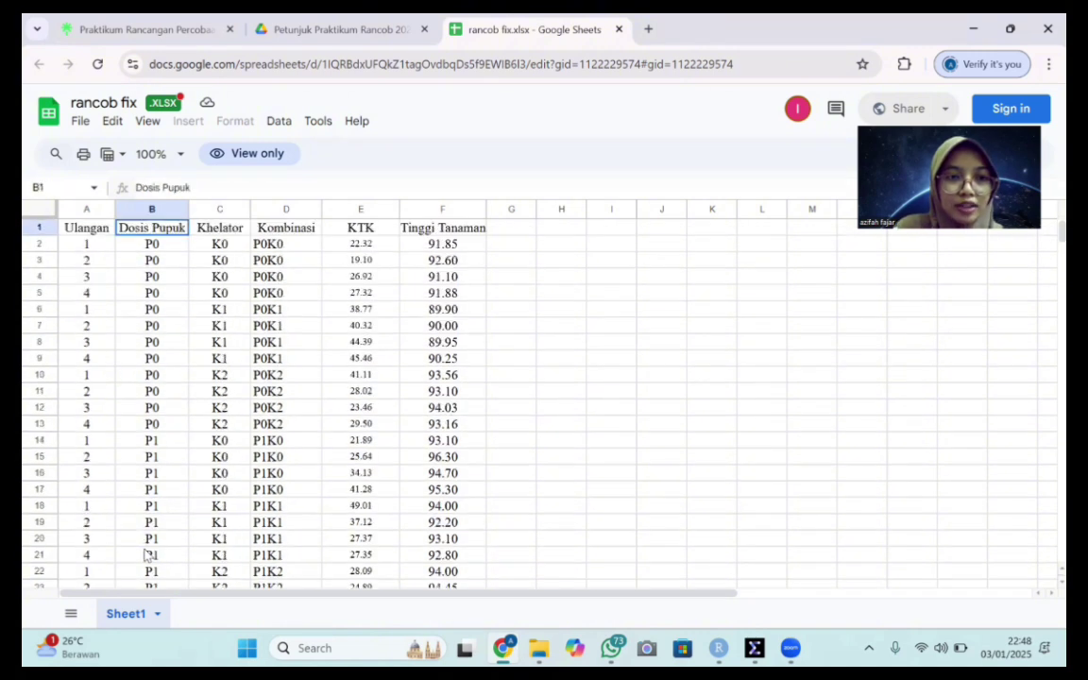
{"action": "key", "text": "Down"}
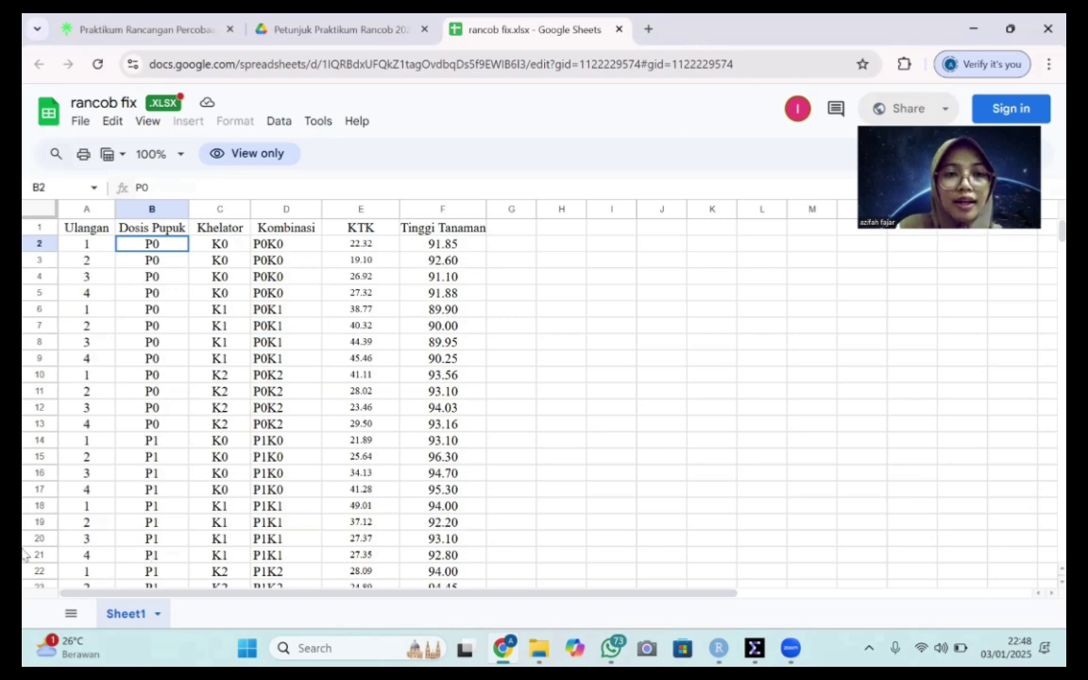
{"action": "left_click", "coordinate": [235, 232]}
{"action": "key", "text": "Down"}
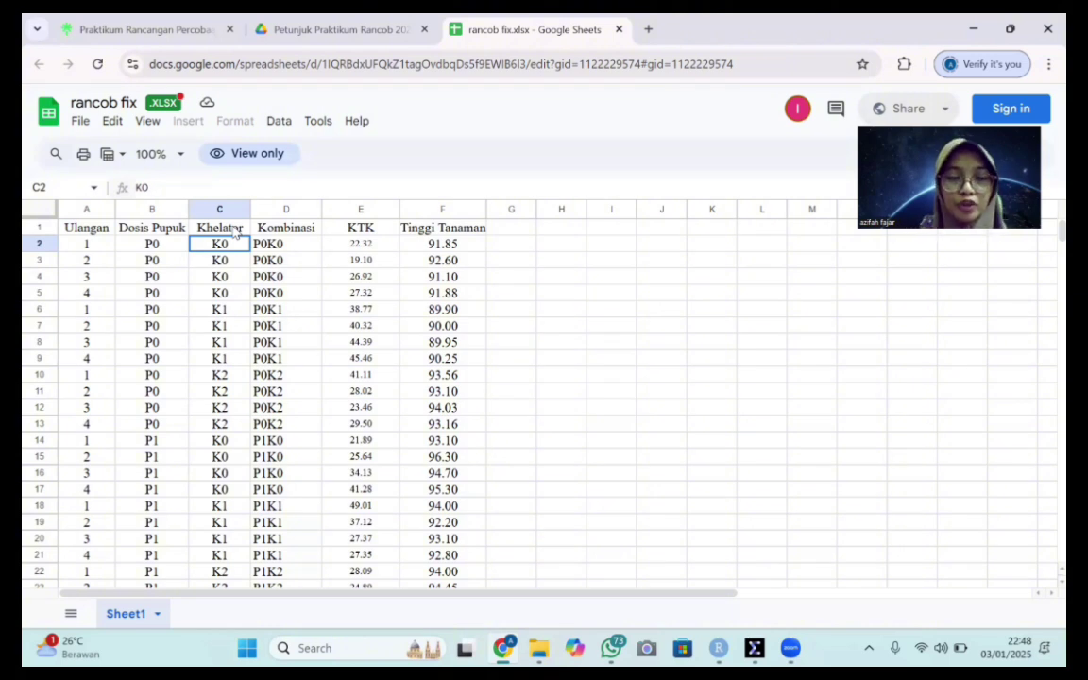
Review the Kombinasi, KTK and Tinggi Tanaman values, then bring up the guide PDF at page 57
{"action": "key", "text": "Right"}
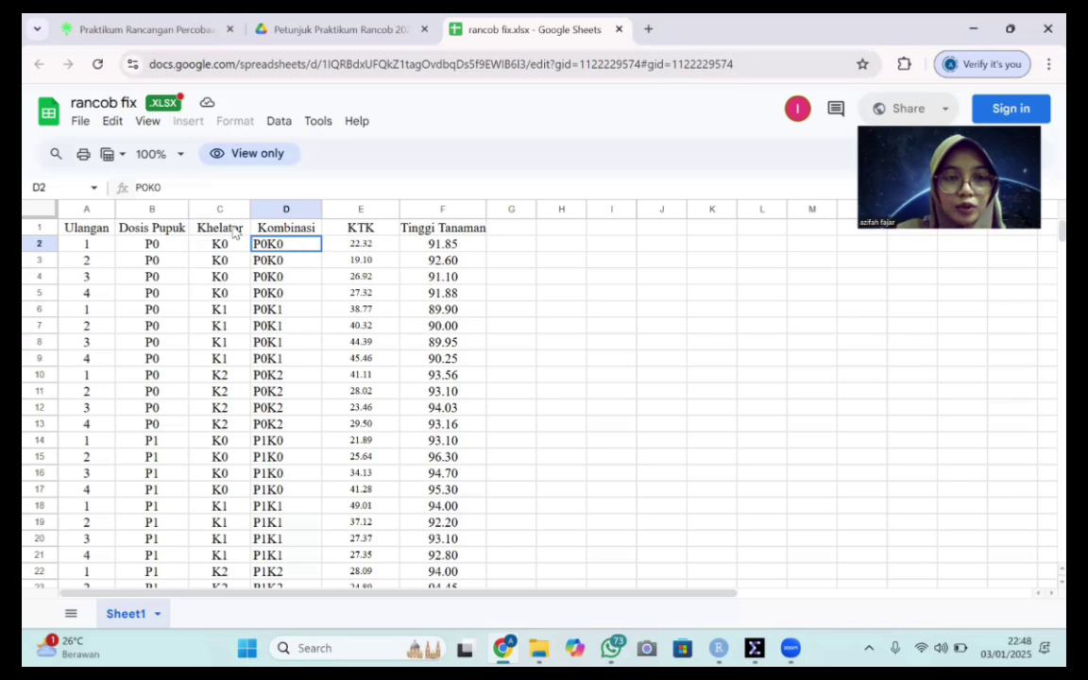
{"action": "key", "text": "Down"}
{"action": "key", "text": "Down"}
{"action": "key", "text": "Down"}
{"action": "key", "text": "Down"}
{"action": "key", "text": "Down"}
{"action": "key", "text": "Down"}
{"action": "key", "text": "Down"}
{"action": "key", "text": "Down"}
{"action": "key", "text": "Down"}
{"action": "key", "text": "Down"}
{"action": "key", "text": "Down"}
{"action": "key", "text": "Down"}
{"action": "key", "text": "Down"}
{"action": "key", "text": "Down"}
{"action": "key", "text": "Down"}
{"action": "key", "text": "Down"}
{"action": "key", "text": "Down"}
{"action": "key", "text": "Down"}
{"action": "key", "text": "Down"}
{"action": "key", "text": "Down"}
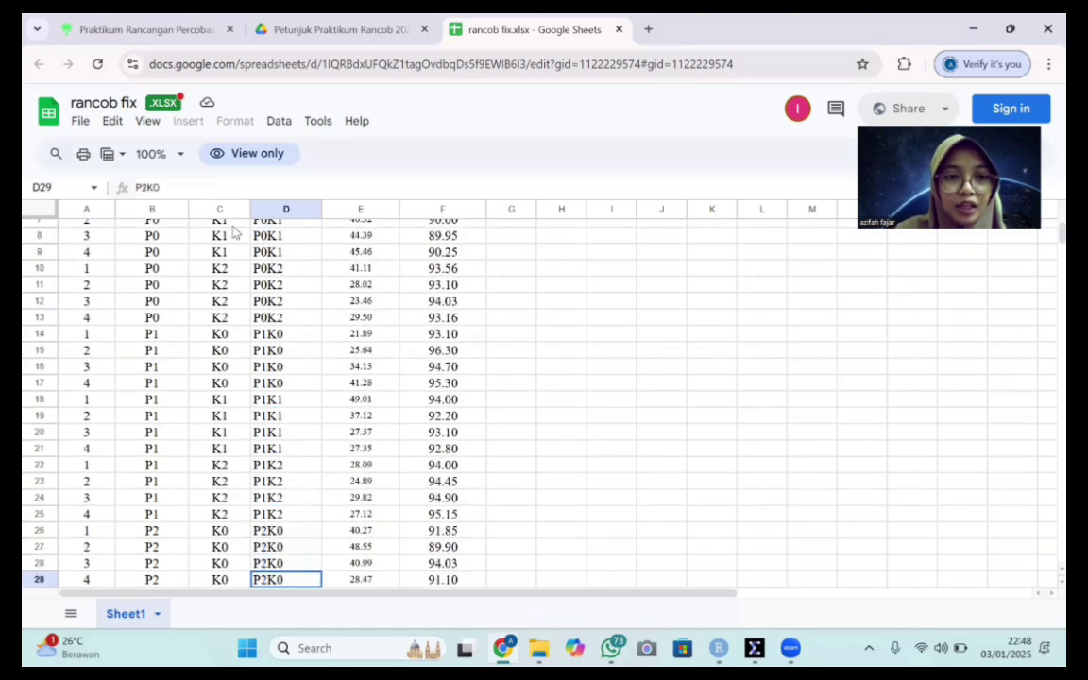
{"action": "key", "text": "Up"}
{"action": "key", "text": "Up"}
{"action": "key", "text": "Up"}
{"action": "key", "text": "Up"}
{"action": "key", "text": "Up"}
{"action": "key", "text": "Up"}
{"action": "key", "text": "Up"}
{"action": "key", "text": "Up"}
{"action": "key", "text": "Up"}
{"action": "key", "text": "Up"}
{"action": "key", "text": "Up"}
{"action": "key", "text": "Up"}
{"action": "key", "text": "Up"}
{"action": "key", "text": "Up"}
{"action": "key", "text": "Up"}
{"action": "key", "text": "Up"}
{"action": "key", "text": "Up"}
{"action": "key", "text": "Up"}
{"action": "key", "text": "Up"}
{"action": "key", "text": "Up"}
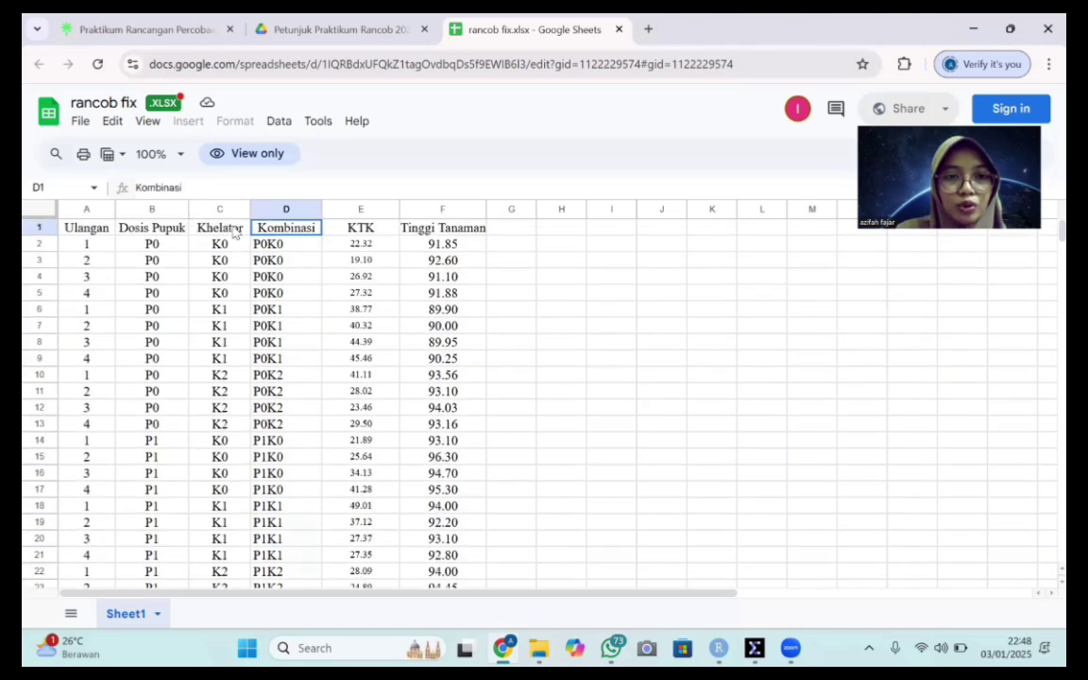
{"action": "key", "text": "Right"}
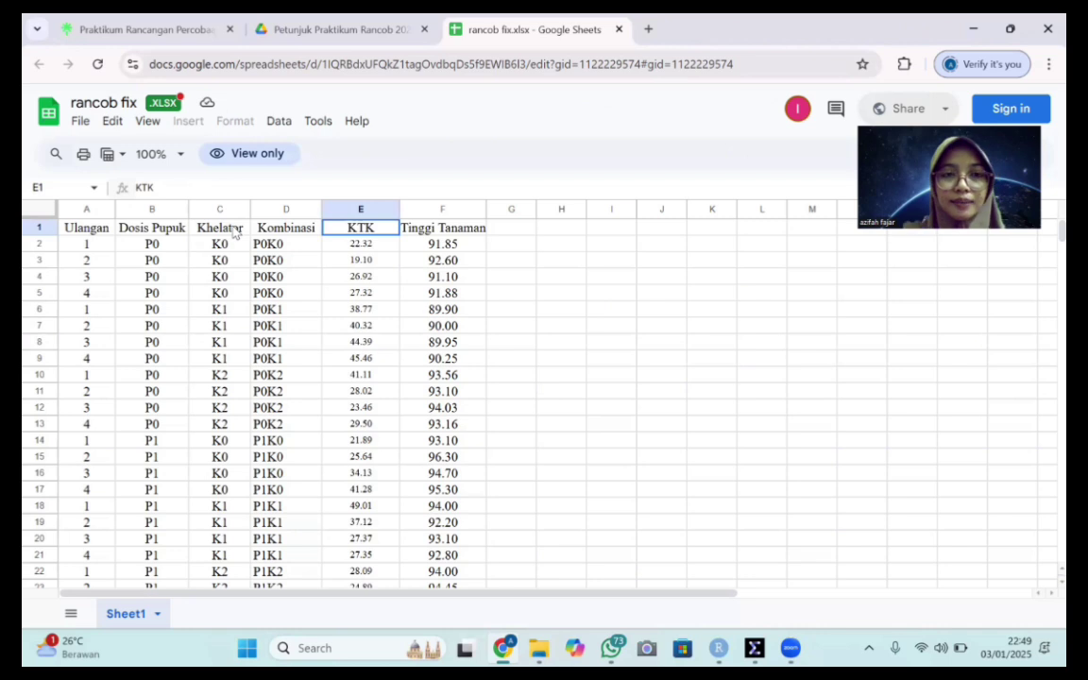
{"action": "key", "text": "Right"}
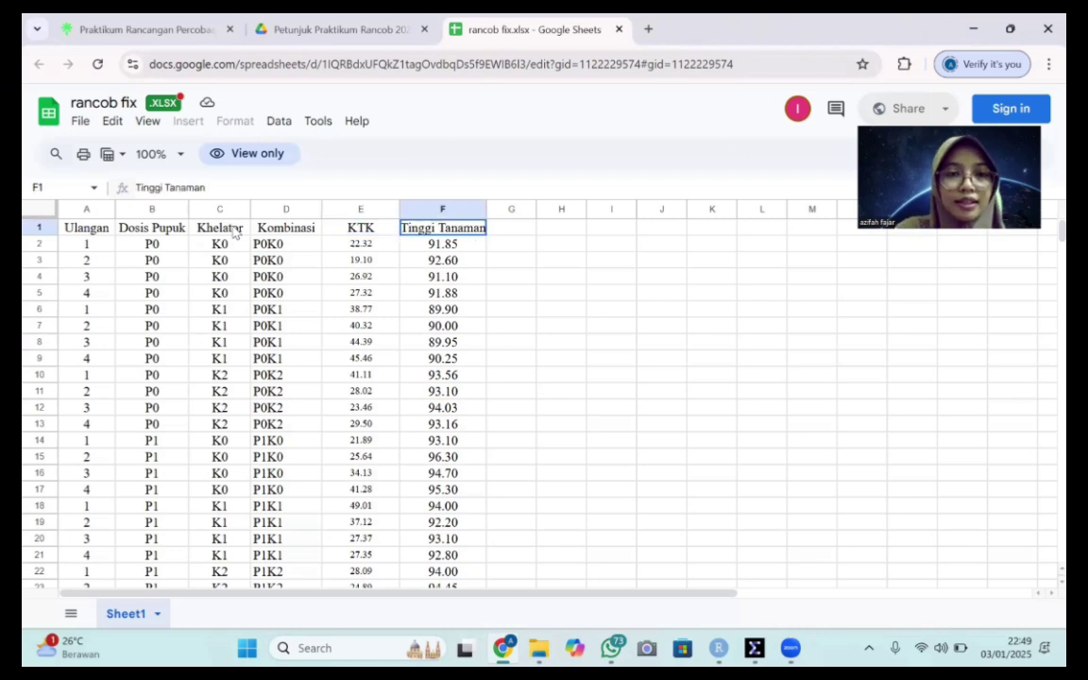
{"action": "key", "text": "Down"}
{"action": "key", "text": "Down"}
{"action": "key", "text": "Down"}
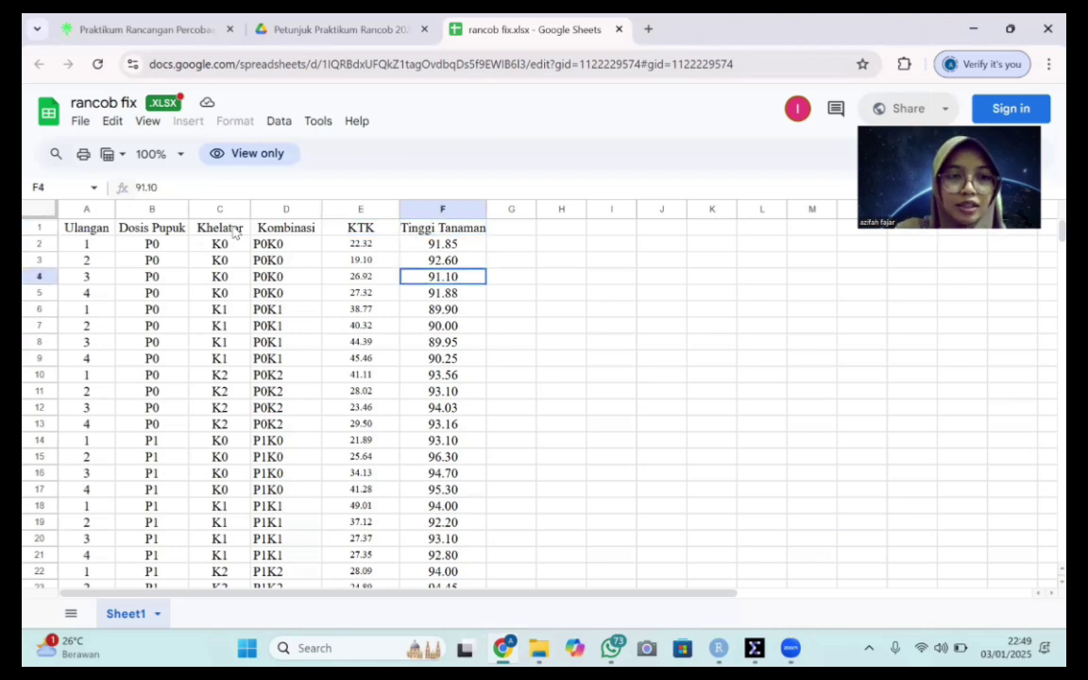
{"action": "key", "text": "Down"}
{"action": "key", "text": "Down"}
{"action": "key", "text": "Down"}
{"action": "key", "text": "Down"}
{"action": "key", "text": "Down"}
{"action": "key", "text": "Down"}
{"action": "key", "text": "Down"}
{"action": "key", "text": "Down"}
{"action": "key", "text": "Down"}
{"action": "key", "text": "Down"}
{"action": "key", "text": "Down"}
{"action": "key", "text": "Down"}
{"action": "key", "text": "Down"}
{"action": "key", "text": "Down"}
{"action": "key", "text": "Down"}
{"action": "key", "text": "Down"}
{"action": "key", "text": "Down"}
{"action": "key", "text": "Down"}
{"action": "key", "text": "Down"}
{"action": "key", "text": "Down"}
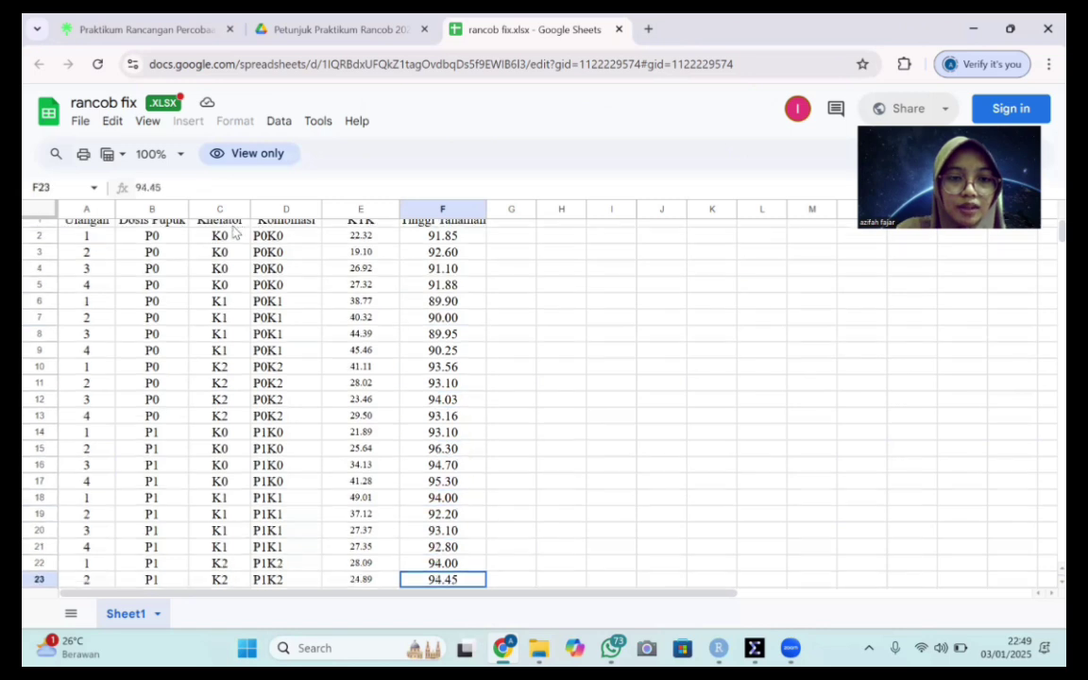
{"action": "key", "text": "Down"}
{"action": "key", "text": "Down"}
{"action": "key", "text": "Down"}
{"action": "key", "text": "Down"}
{"action": "key", "text": "Down"}
{"action": "key", "text": "Down"}
{"action": "key", "text": "Down"}
{"action": "key", "text": "Down"}
{"action": "key", "text": "Down"}
{"action": "key", "text": "Down"}
{"action": "key", "text": "Down"}
{"action": "key", "text": "Down"}
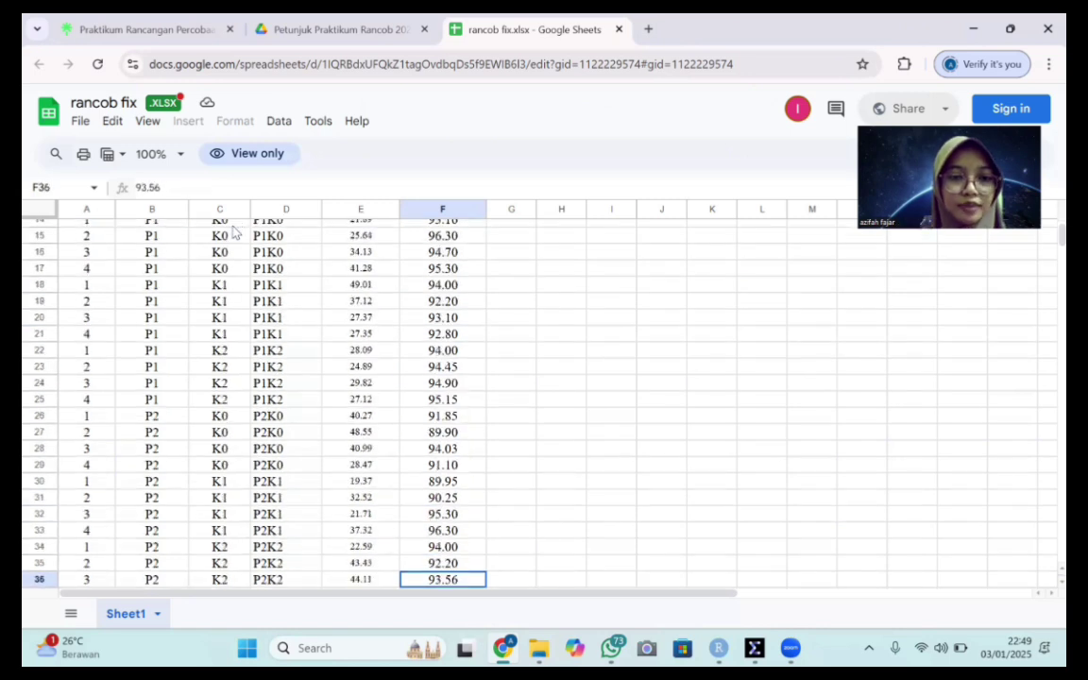
{"action": "key", "text": "Up"}
{"action": "key", "text": "Up"}
{"action": "key", "text": "Up"}
{"action": "key", "text": "Up"}
{"action": "key", "text": "Up"}
{"action": "key", "text": "Up"}
{"action": "key", "text": "Up"}
{"action": "key", "text": "Up"}
{"action": "key", "text": "Up"}
{"action": "key", "text": "Up"}
{"action": "key", "text": "Up"}
{"action": "key", "text": "Up"}
{"action": "key", "text": "Up"}
{"action": "key", "text": "Up"}
{"action": "key", "text": "Up"}
{"action": "key", "text": "Up"}
{"action": "key", "text": "Up"}
{"action": "key", "text": "Up"}
{"action": "key", "text": "Up"}
{"action": "key", "text": "Up"}
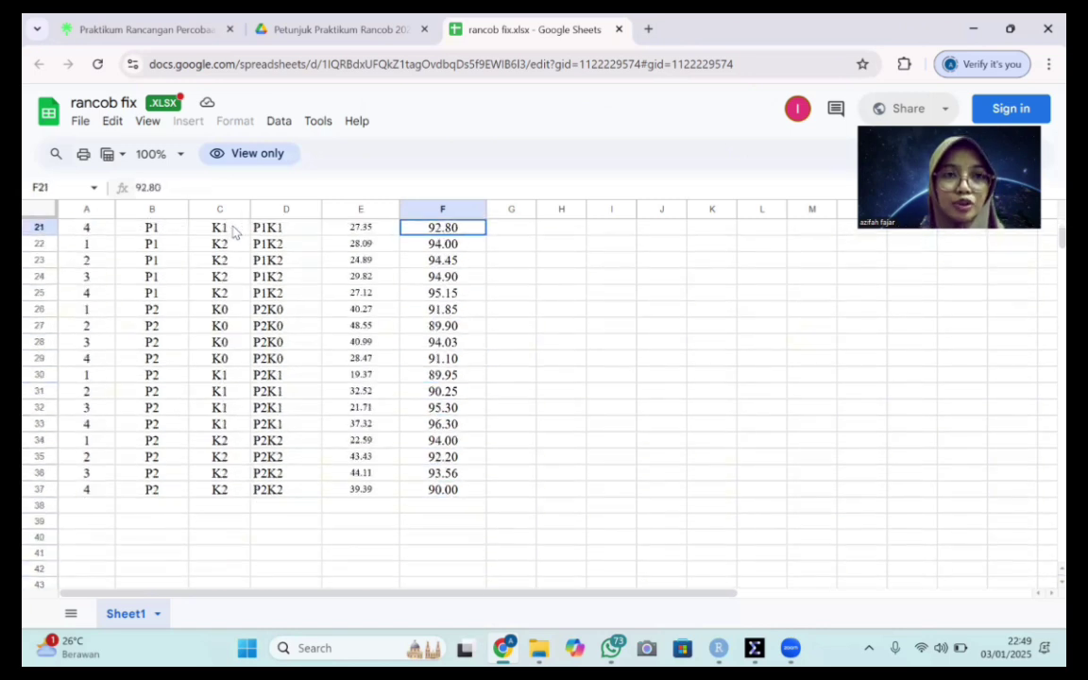
{"action": "key", "text": "Up"}
{"action": "key", "text": "Up"}
{"action": "key", "text": "Up"}
{"action": "key", "text": "Up"}
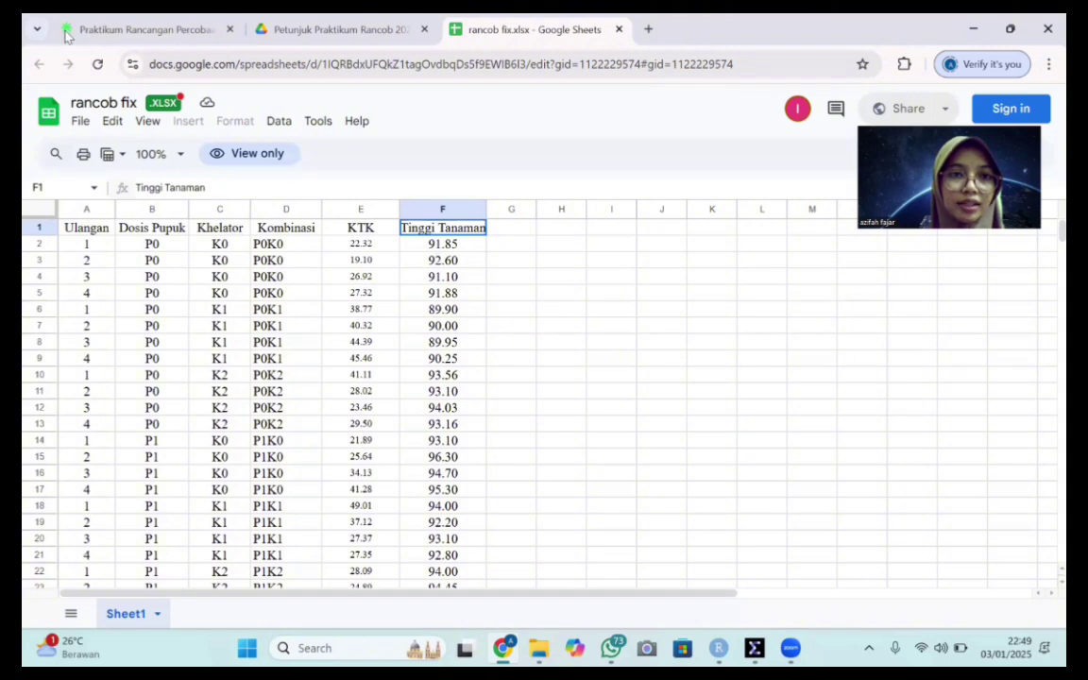
{"action": "left_click", "coordinate": [331, 29]}
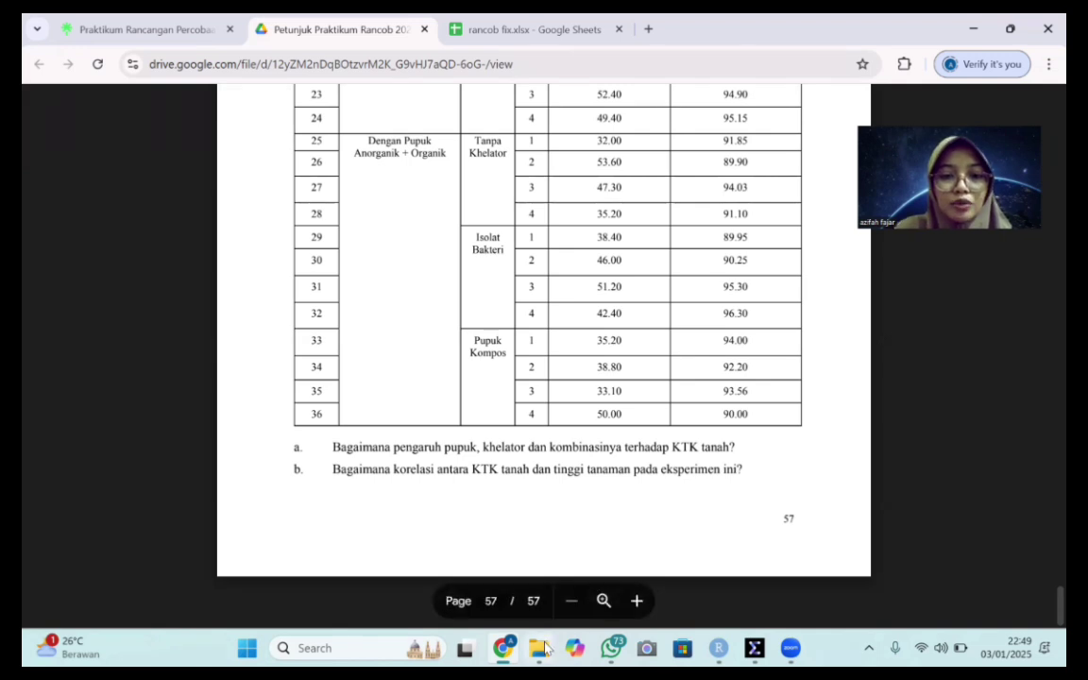
{"action": "mouse_move", "coordinate": [545, 647]}
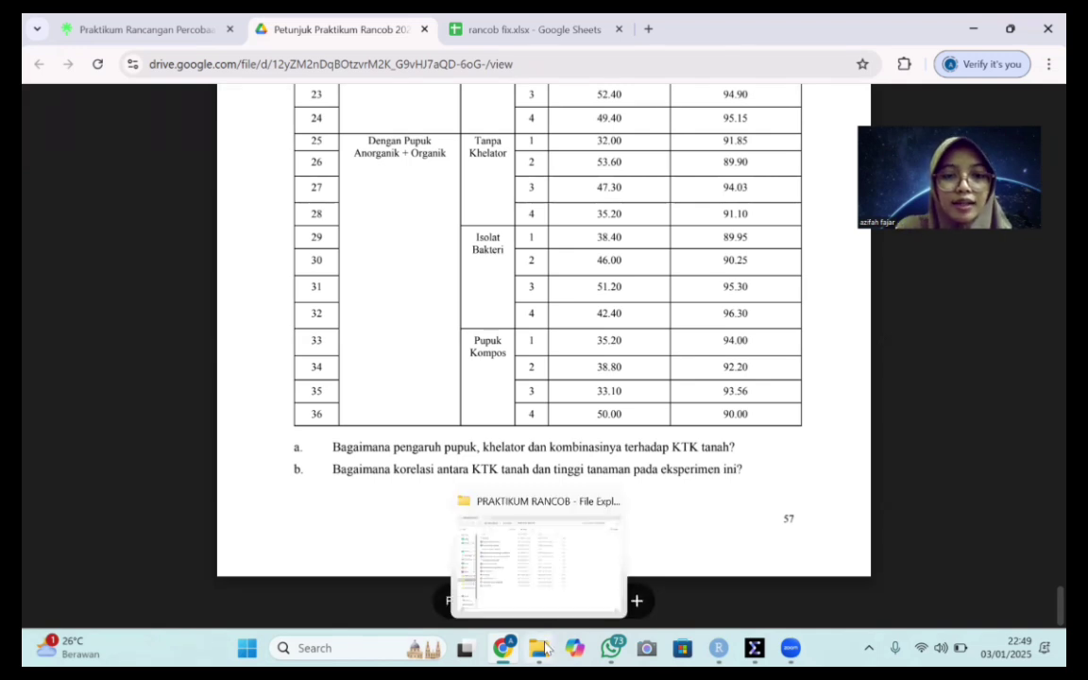
Open the rancob2024 workbook in Excel and scan the Tinggi Tanaman column to row 37
{"action": "left_click", "coordinate": [545, 648]}
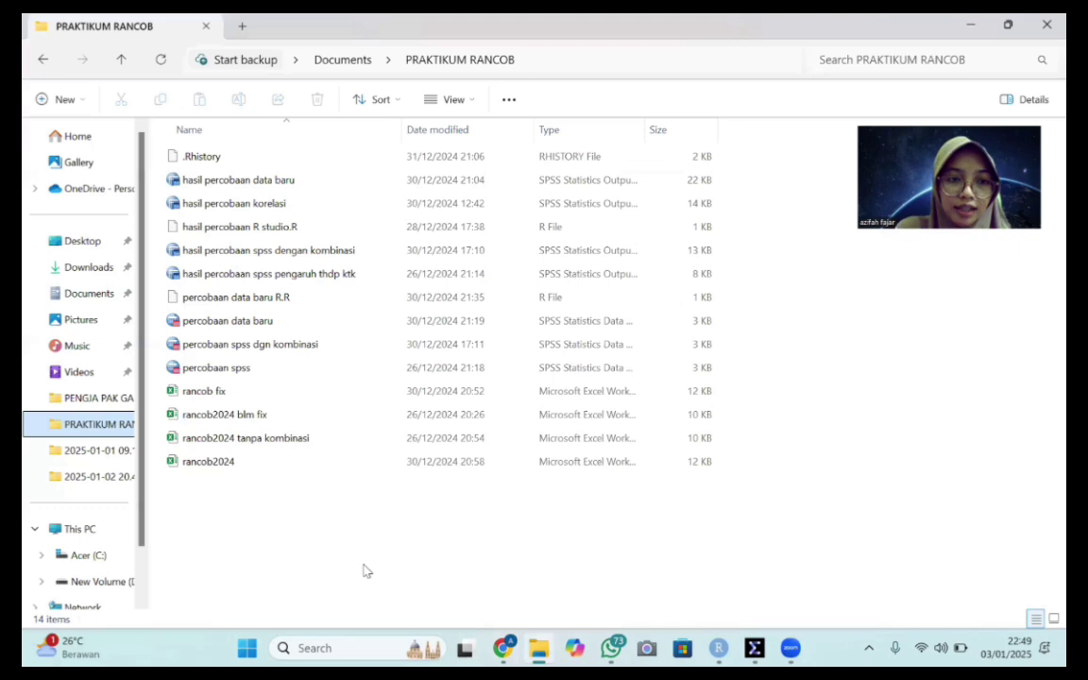
{"action": "left_click", "coordinate": [189, 460]}
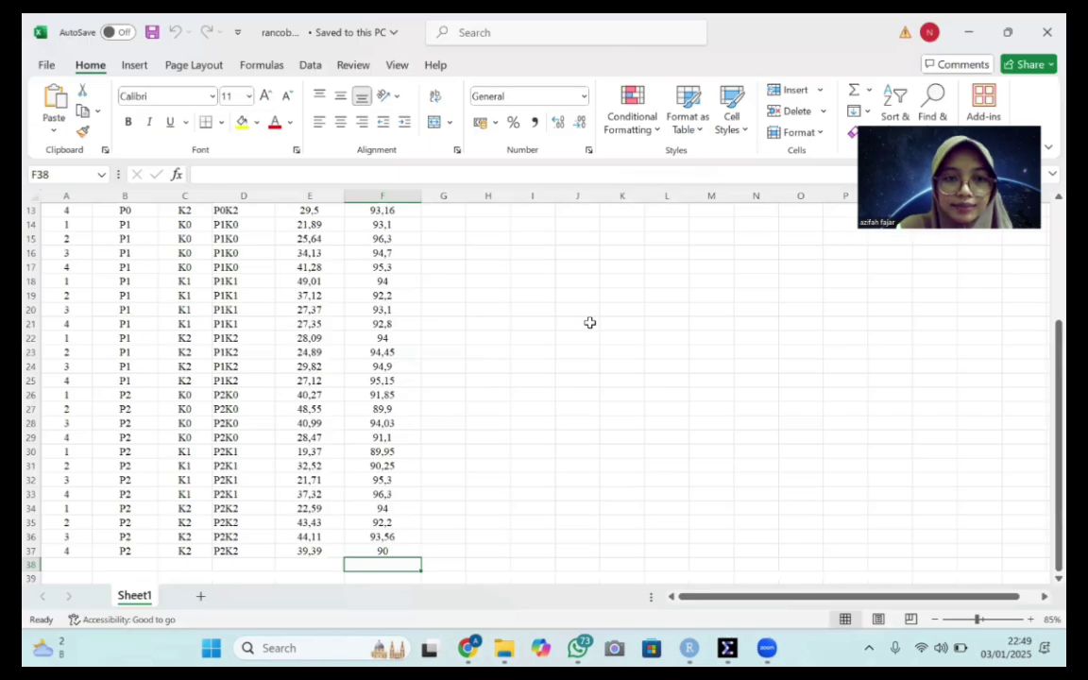
{"action": "left_click", "coordinate": [424, 459]}
{"action": "key", "text": "Up"}
{"action": "key", "text": "Up"}
{"action": "key", "text": "Up"}
{"action": "key", "text": "Up"}
{"action": "key", "text": "Up"}
{"action": "key", "text": "Up"}
{"action": "key", "text": "Up"}
{"action": "key", "text": "Up"}
{"action": "key", "text": "Up"}
{"action": "key", "text": "Up"}
{"action": "key", "text": "Up"}
{"action": "key", "text": "Up"}
{"action": "key", "text": "Up"}
{"action": "key", "text": "Up"}
{"action": "key", "text": "Up"}
{"action": "key", "text": "Up"}
{"action": "key", "text": "Up"}
{"action": "key", "text": "Up"}
{"action": "key", "text": "Up"}
{"action": "key", "text": "Up"}
{"action": "key", "text": "Up"}
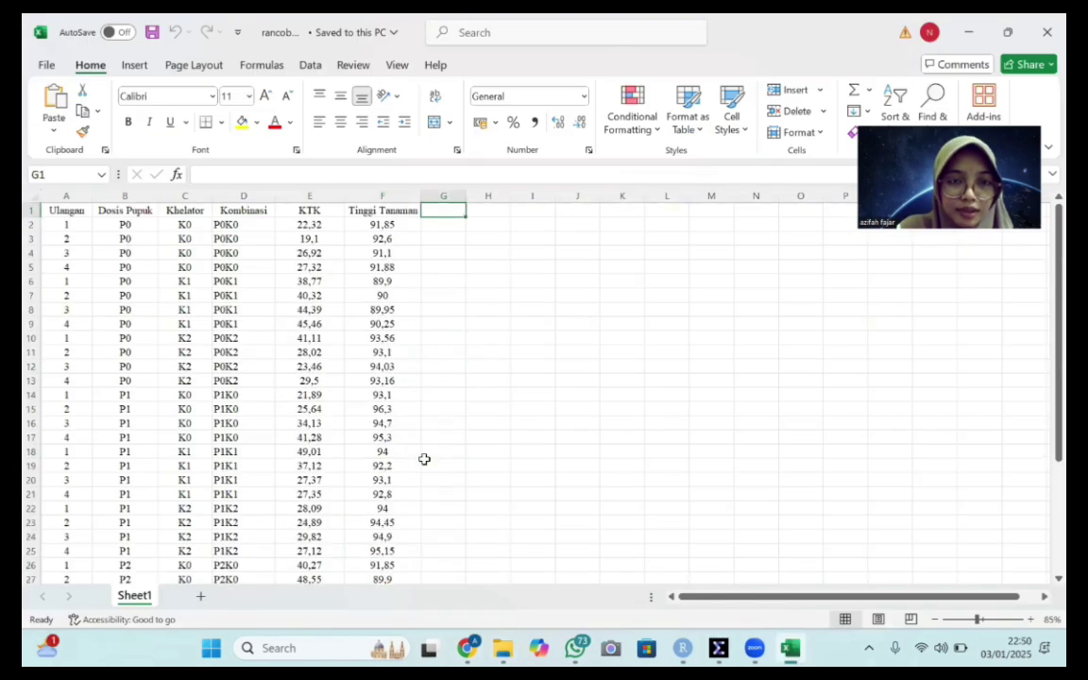
{"action": "key", "text": "Left"}
{"action": "key", "text": "Down"}
{"action": "key", "text": "Down"}
{"action": "key", "text": "Down"}
{"action": "key", "text": "Down"}
{"action": "key", "text": "Down"}
{"action": "key", "text": "Down"}
{"action": "key", "text": "Down"}
{"action": "key", "text": "Down"}
{"action": "key", "text": "Down"}
{"action": "key", "text": "Down"}
{"action": "key", "text": "Down"}
{"action": "key", "text": "Down"}
{"action": "key", "text": "Down"}
{"action": "key", "text": "Down"}
{"action": "key", "text": "Down"}
{"action": "key", "text": "Down"}
{"action": "key", "text": "Down"}
{"action": "key", "text": "Down"}
{"action": "key", "text": "Down"}
{"action": "key", "text": "Down"}
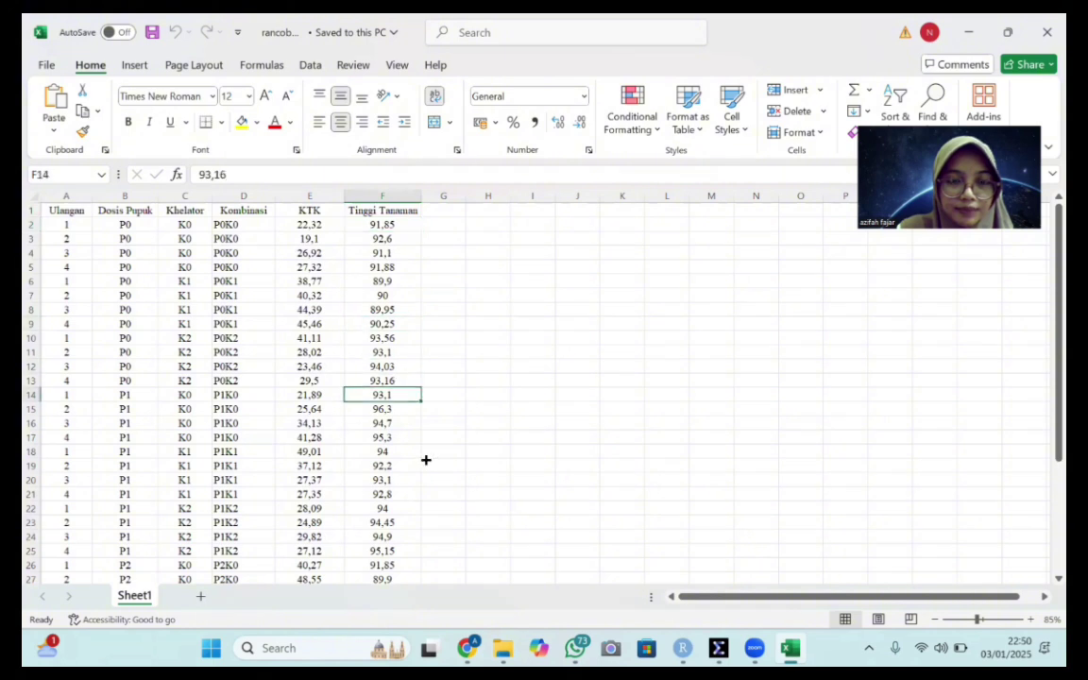
{"action": "key", "text": "Down"}
{"action": "key", "text": "Down"}
{"action": "key", "text": "Down"}
{"action": "key", "text": "Down"}
{"action": "key", "text": "Down"}
{"action": "key", "text": "Down"}
{"action": "key", "text": "Down"}
{"action": "key", "text": "Down"}
{"action": "key", "text": "Down"}
{"action": "key", "text": "Down"}
{"action": "key", "text": "Down"}
{"action": "key", "text": "Down"}
{"action": "key", "text": "Down"}
{"action": "key", "text": "Up"}
{"action": "key", "text": "Up"}
{"action": "key", "text": "Up"}
{"action": "key", "text": "Up"}
{"action": "key", "text": "Up"}
{"action": "key", "text": "Up"}
{"action": "key", "text": "Up"}
{"action": "key", "text": "Up"}
{"action": "key", "text": "Up"}
{"action": "key", "text": "Up"}
{"action": "key", "text": "Up"}
{"action": "key", "text": "Up"}
{"action": "key", "text": "Up"}
{"action": "key", "text": "Up"}
{"action": "key", "text": "Up"}
{"action": "key", "text": "Up"}
{"action": "key", "text": "Up"}
{"action": "key", "text": "Up"}
{"action": "key", "text": "Up"}
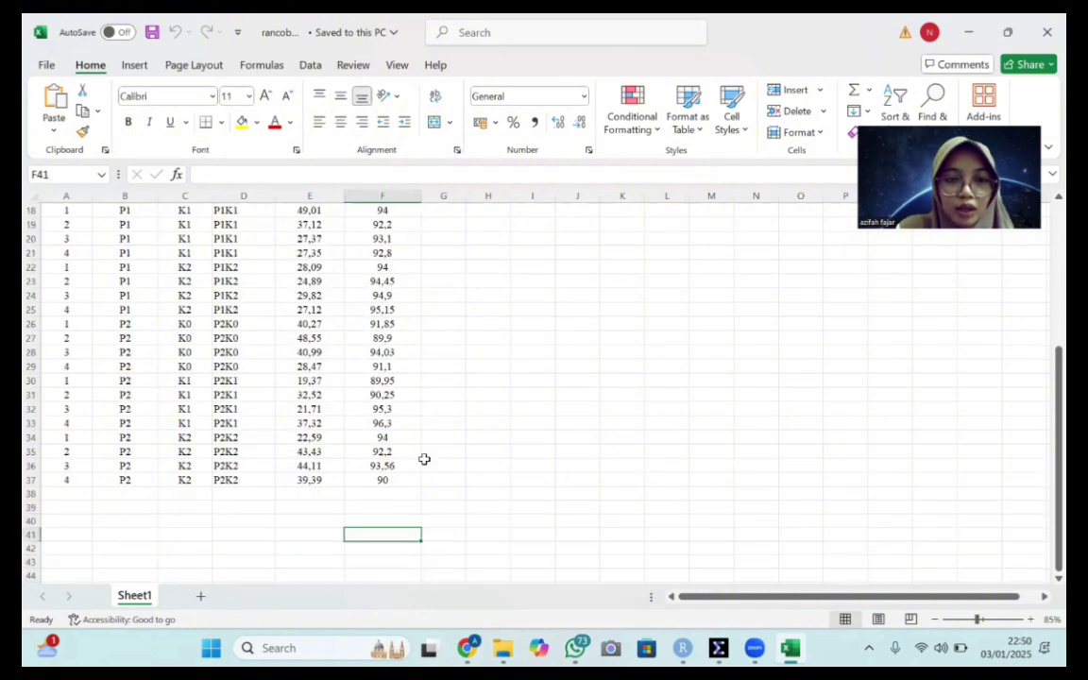
{"action": "key", "text": "Up"}
{"action": "key", "text": "Up"}
{"action": "key", "text": "Up"}
{"action": "key", "text": "Up"}
{"action": "key", "text": "Up"}
{"action": "key", "text": "Up"}
{"action": "key", "text": "Up"}
{"action": "key", "text": "Up"}
{"action": "key", "text": "Up"}
{"action": "key", "text": "Up"}
{"action": "key", "text": "Up"}
{"action": "key", "text": "Up"}
{"action": "key", "text": "Up"}
{"action": "key", "text": "Up"}
{"action": "key", "text": "Up"}
{"action": "key", "text": "Up"}
{"action": "key", "text": "Up"}
{"action": "key", "text": "Up"}
{"action": "key", "text": "Up"}
{"action": "key", "text": "Up"}
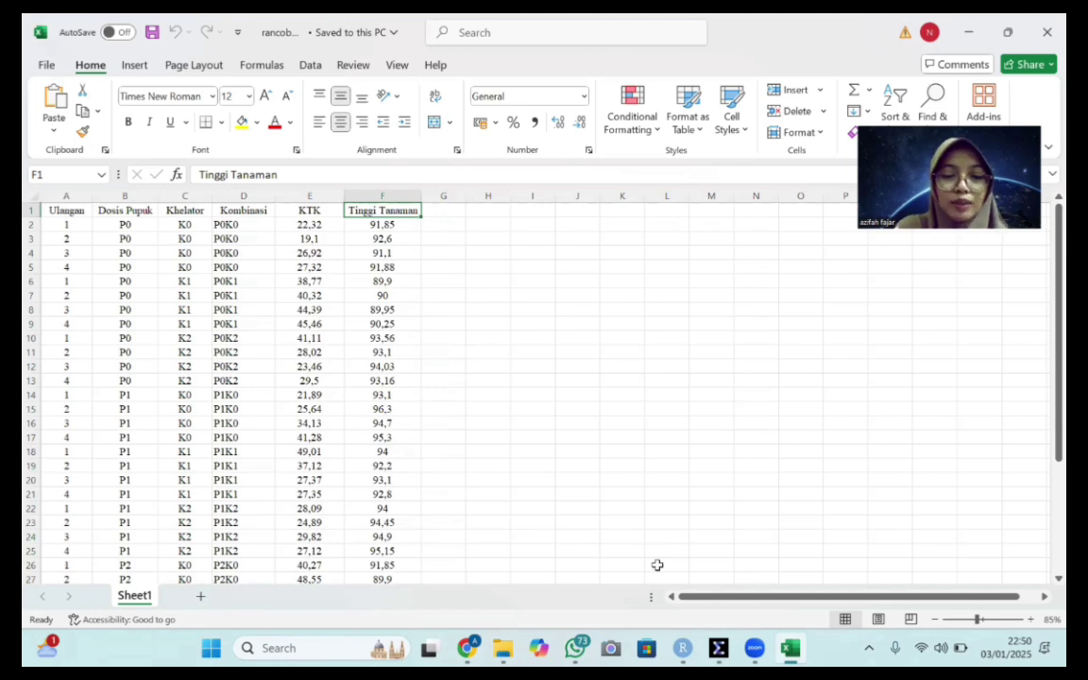
Import rancob2024.xlsx into SPSS as an Excel file, taking variable names from the first row
{"action": "mouse_move", "coordinate": [753, 650]}
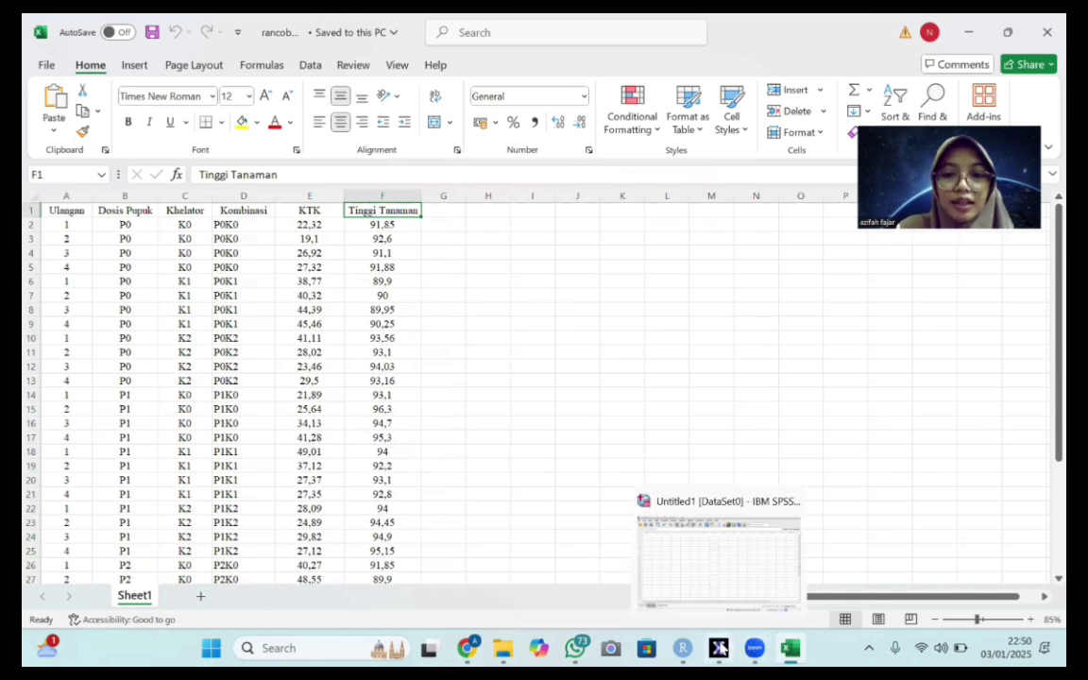
{"action": "left_click", "coordinate": [714, 572]}
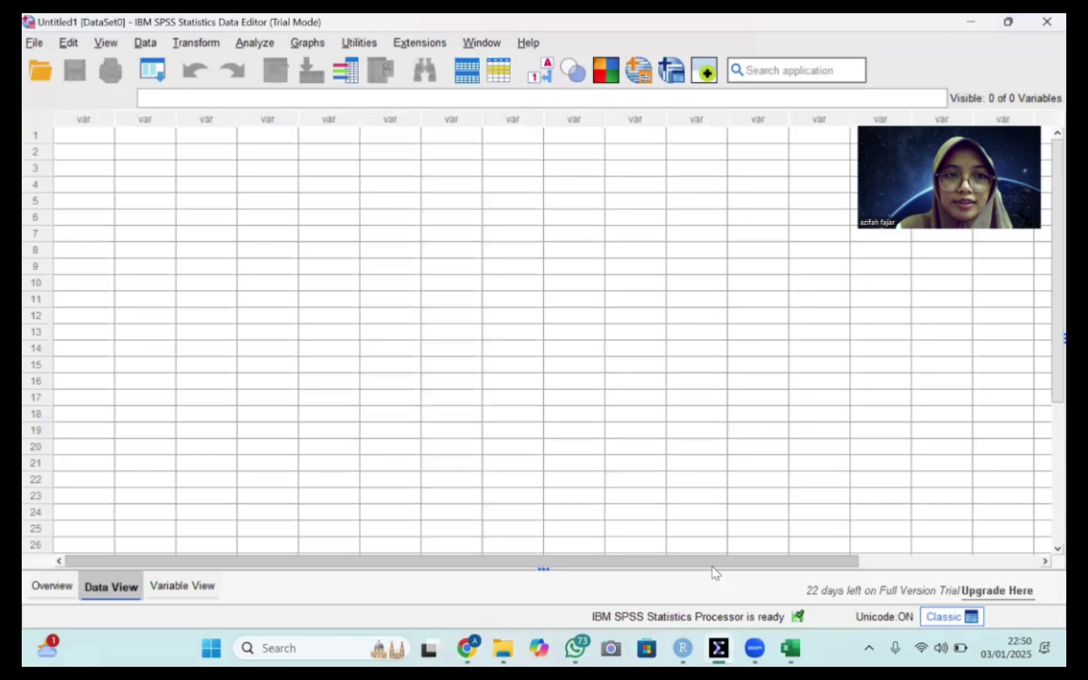
{"action": "left_click", "coordinate": [42, 75]}
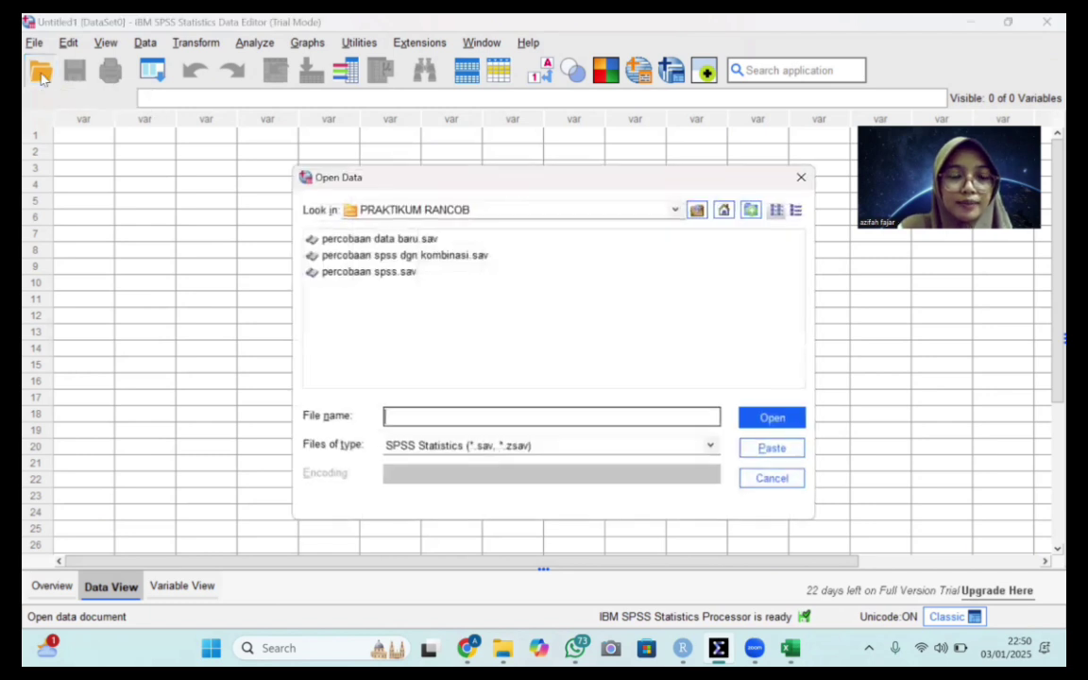
{"action": "left_click", "coordinate": [495, 448]}
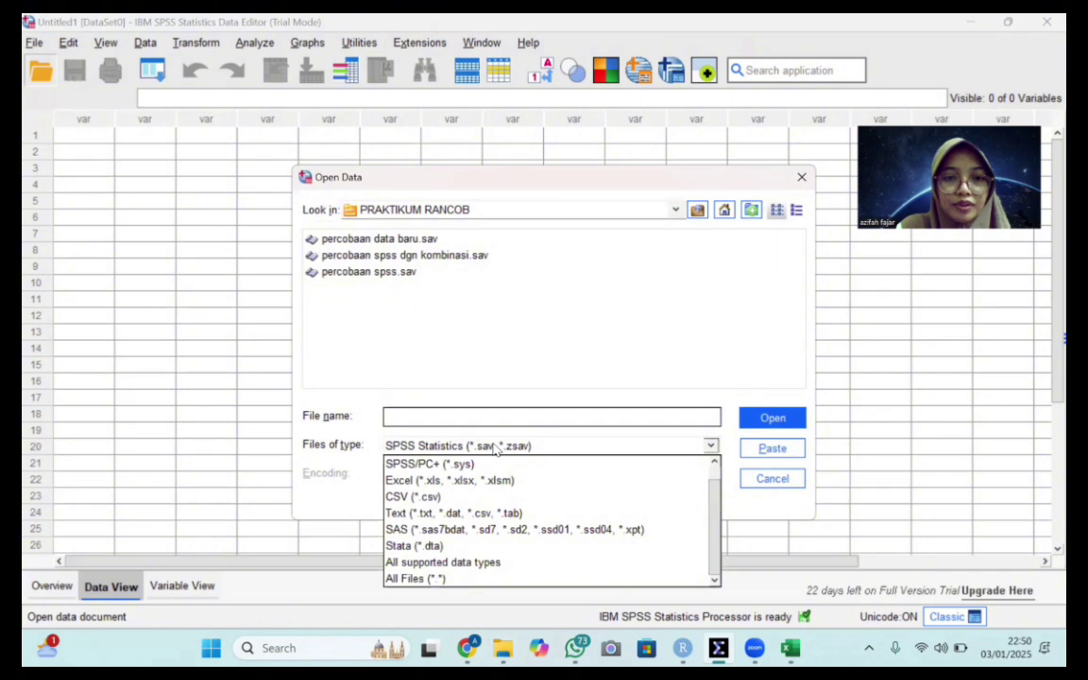
{"action": "left_click", "coordinate": [415, 482]}
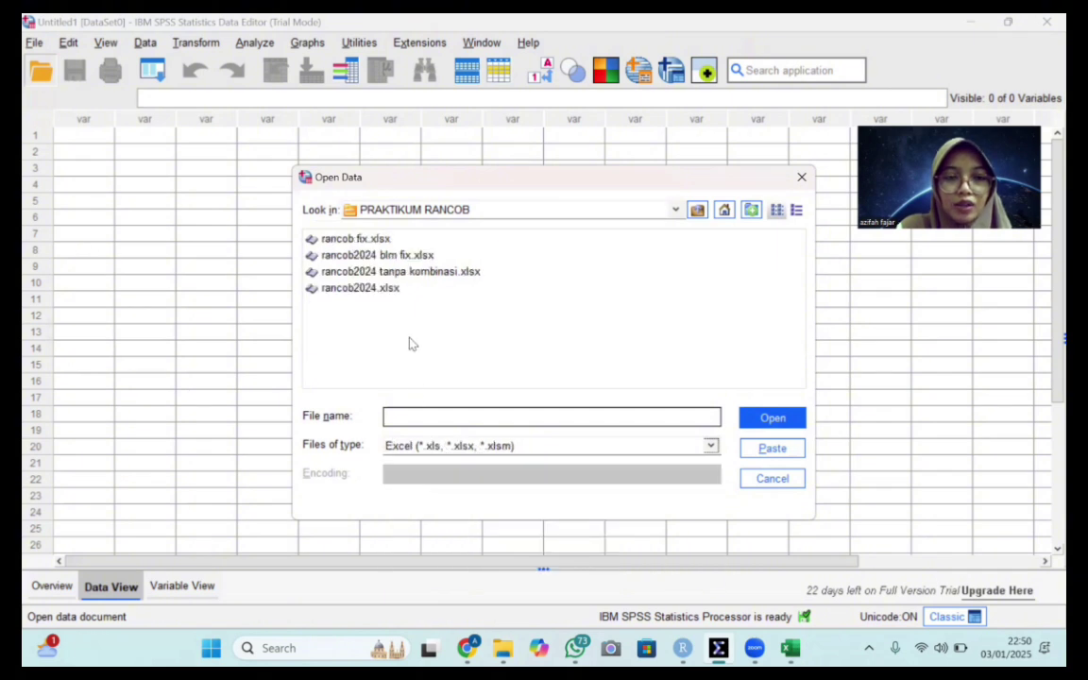
{"action": "left_click", "coordinate": [379, 293]}
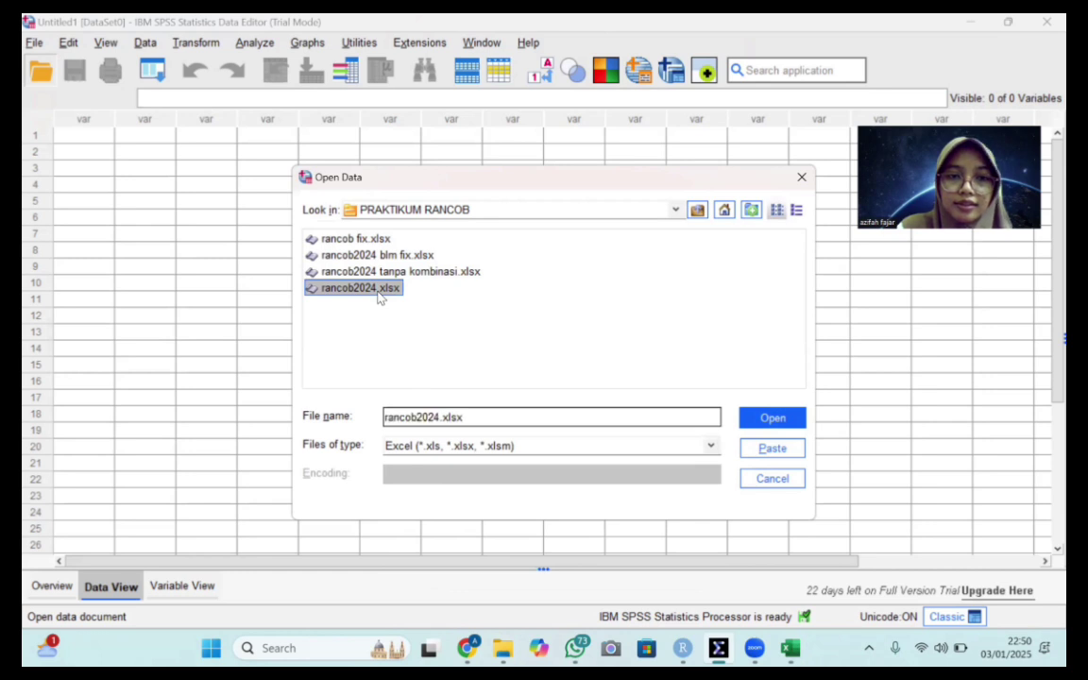
{"action": "left_click", "coordinate": [772, 417]}
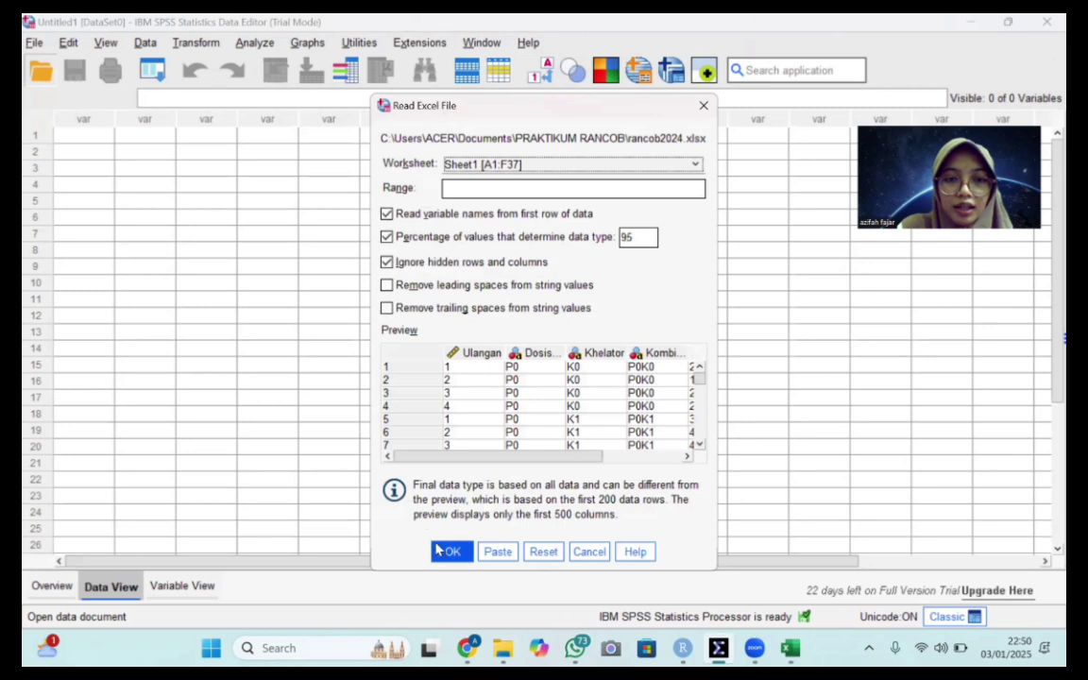
{"action": "left_click", "coordinate": [450, 552]}
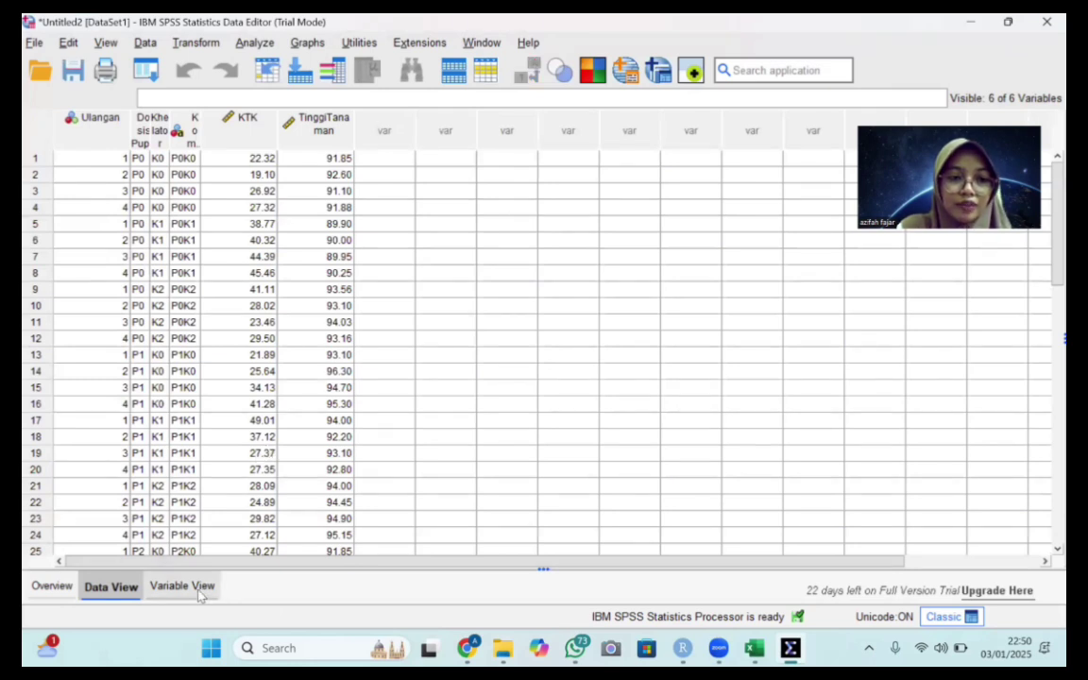
Change Ulangan's variable type to String in Variable View
{"action": "left_click", "coordinate": [200, 594]}
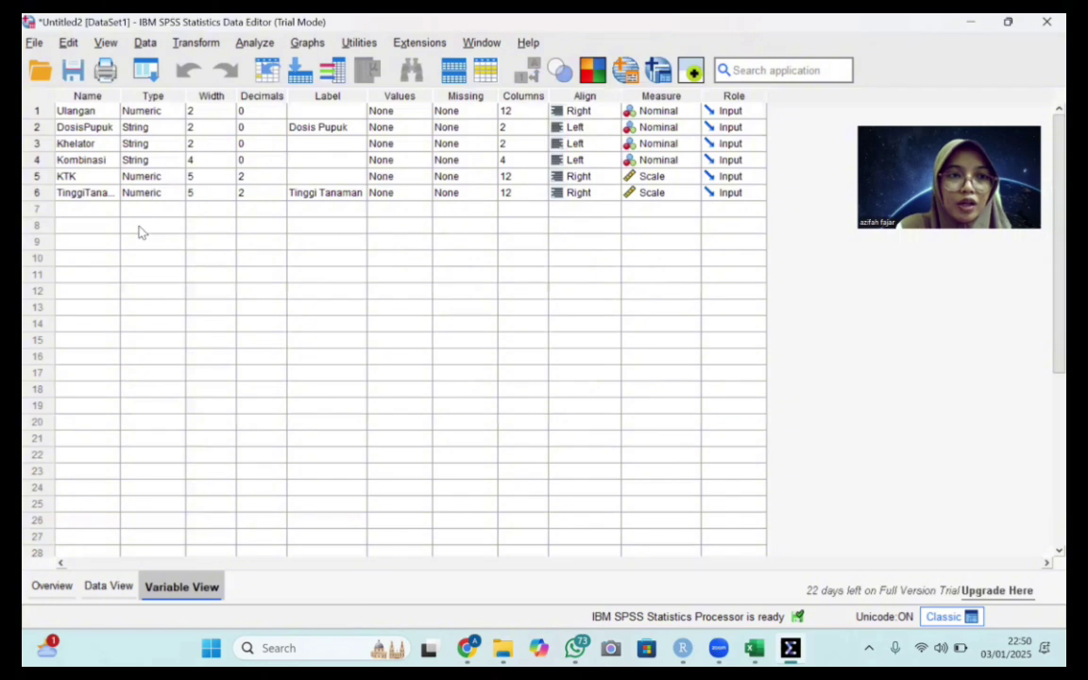
{"action": "left_click", "coordinate": [133, 111]}
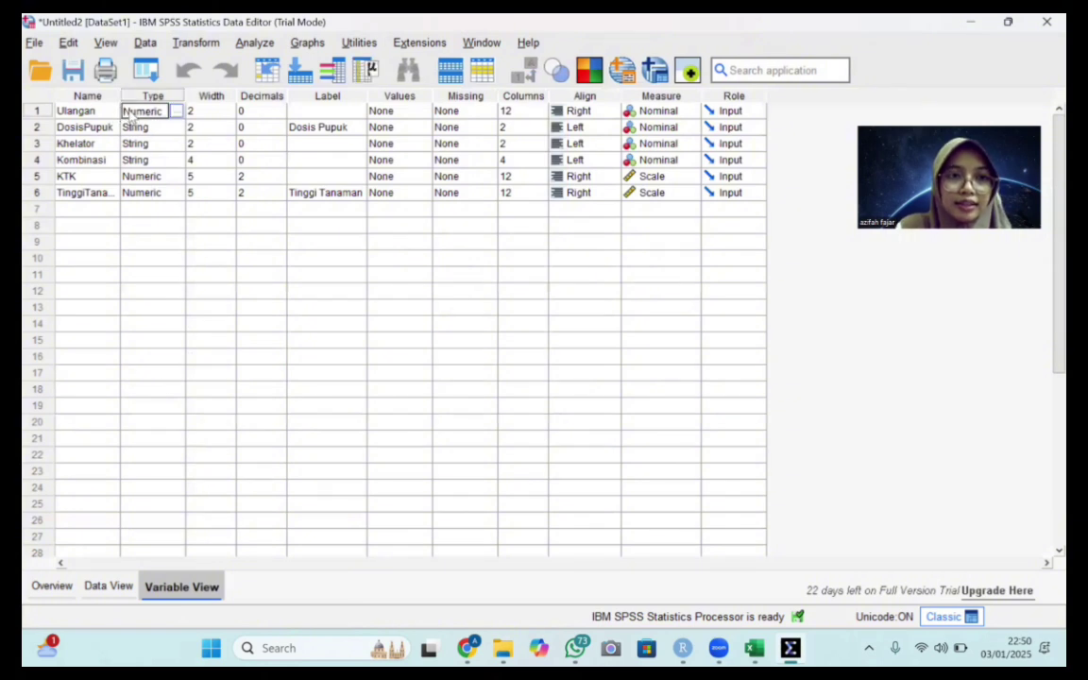
{"action": "left_click", "coordinate": [174, 111]}
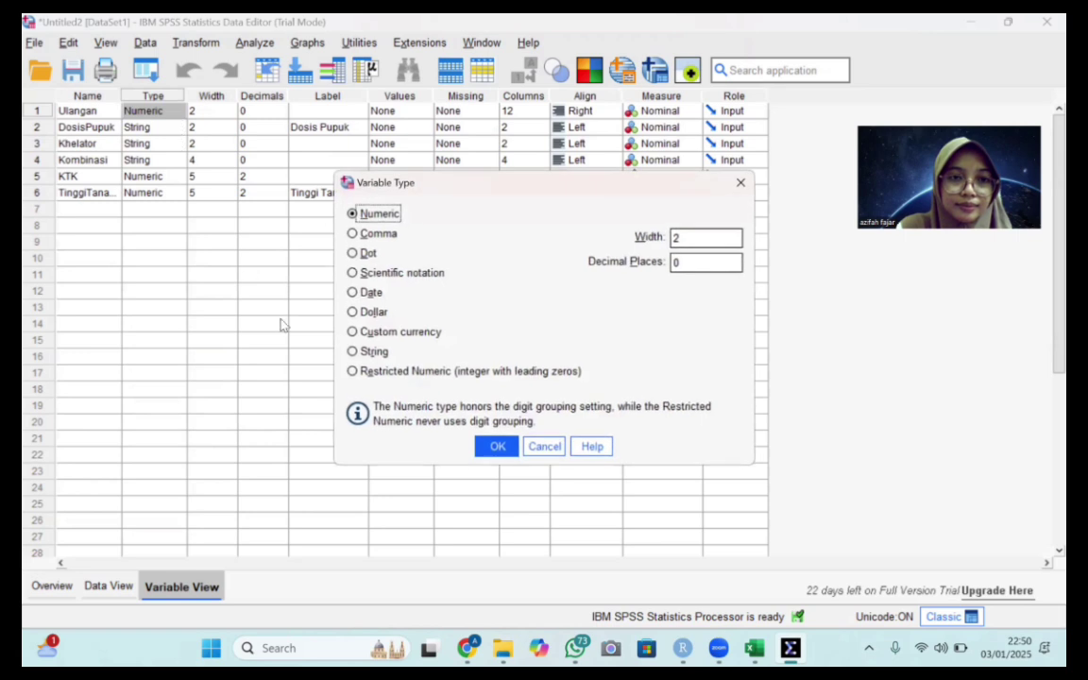
{"action": "left_click", "coordinate": [364, 350]}
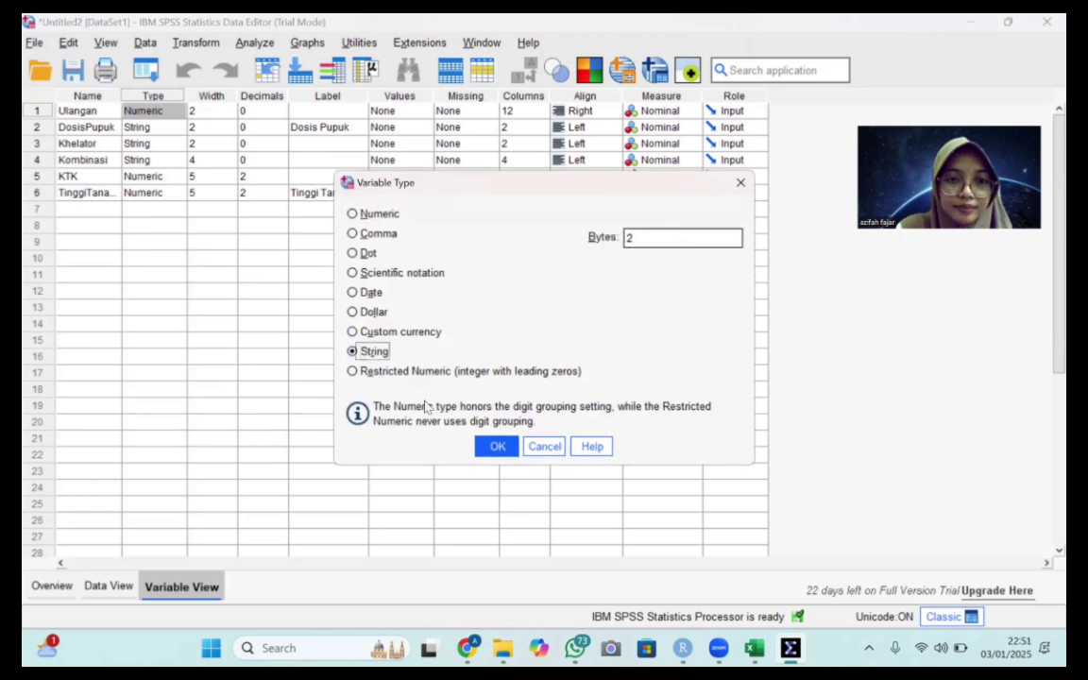
{"action": "left_click", "coordinate": [496, 446]}
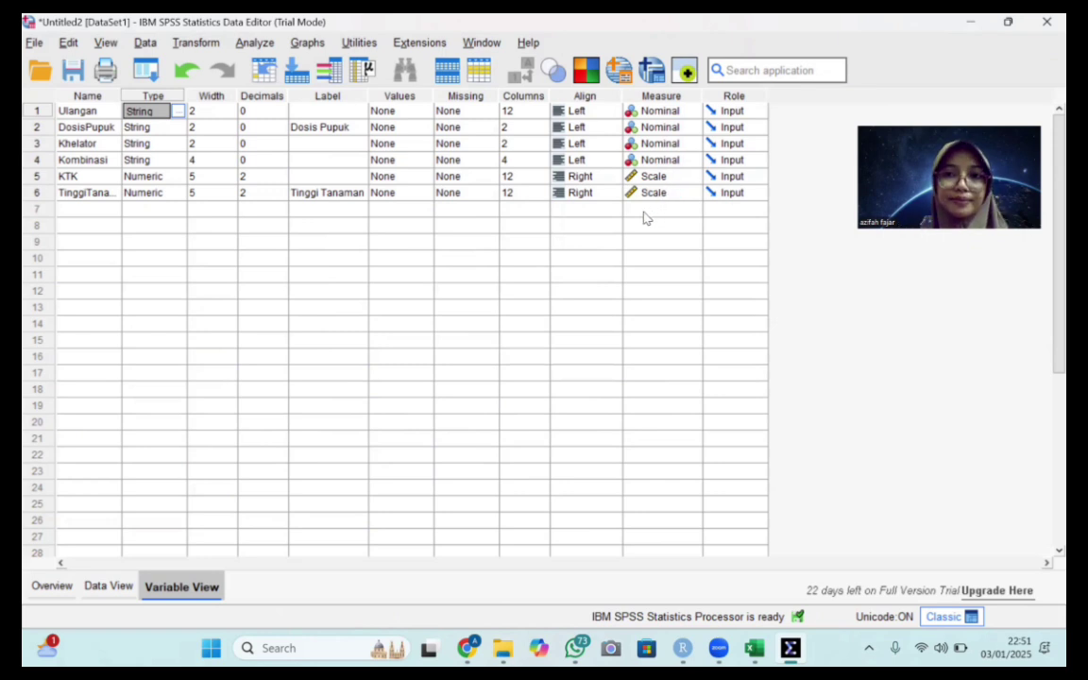
Clear the labels of DosisPupuk and TinggiTanaman, then go back to Data View
{"action": "left_click", "coordinate": [359, 127]}
{"action": "left_click_drag", "start_coordinate": [319, 127], "coordinate": [257, 124]}
{"action": "key", "text": "BackSpace"}
{"action": "key", "text": "Right"}
{"action": "key", "text": "Right"}
{"action": "key", "text": "Right"}
{"action": "key", "text": "Right"}
{"action": "key", "text": "Delete"}
{"action": "key", "text": "BackSpace"}
{"action": "key", "text": "BackSpace"}
{"action": "key", "text": "BackSpace"}
{"action": "key", "text": "BackSpace"}
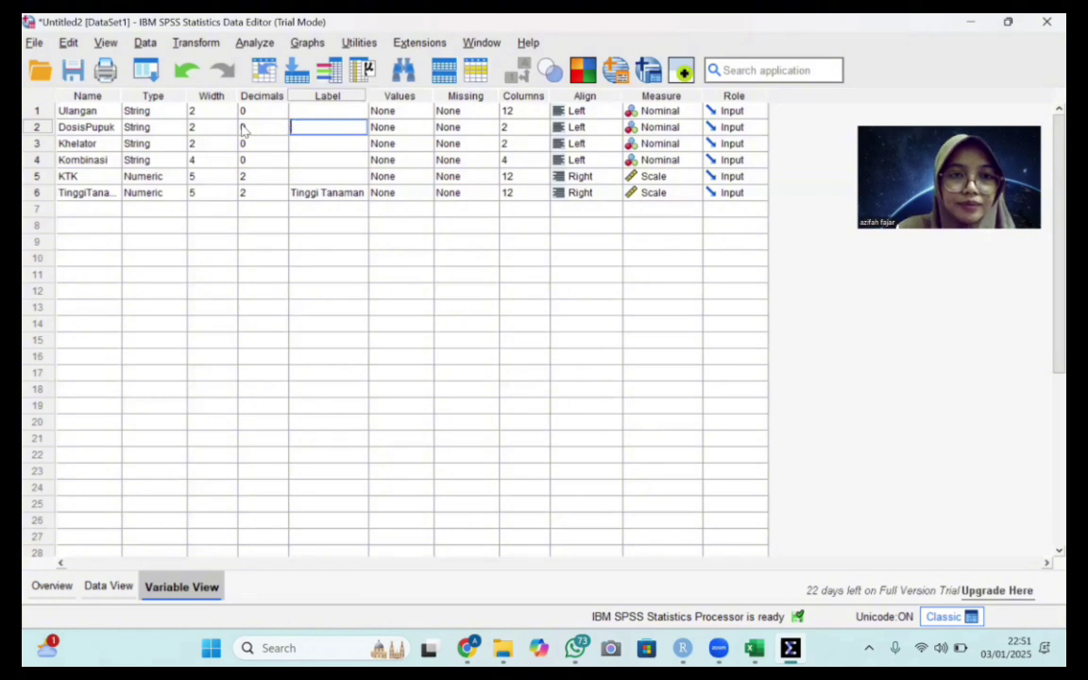
{"action": "double_click", "coordinate": [340, 193]}
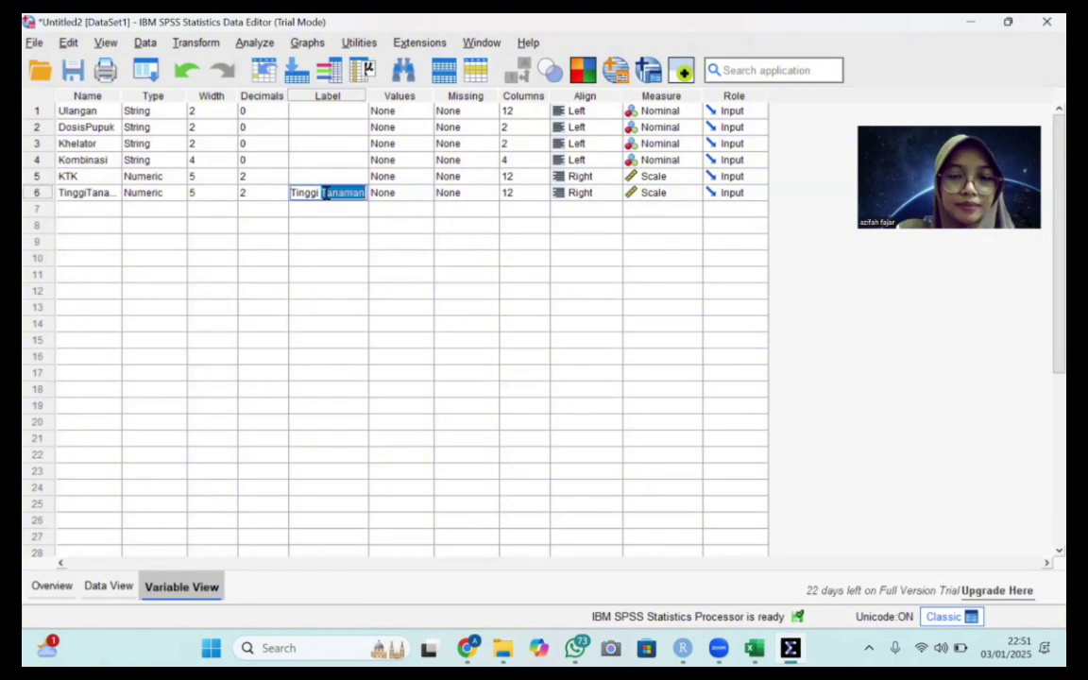
{"action": "key", "text": "BackSpace"}
{"action": "key", "text": "BackSpace"}
{"action": "key", "text": "BackSpace"}
{"action": "key", "text": "BackSpace"}
{"action": "key", "text": "BackSpace"}
{"action": "key", "text": "BackSpace"}
{"action": "key", "text": "BackSpace"}
{"action": "key", "text": "BackSpace"}
{"action": "left_click", "coordinate": [357, 225]}
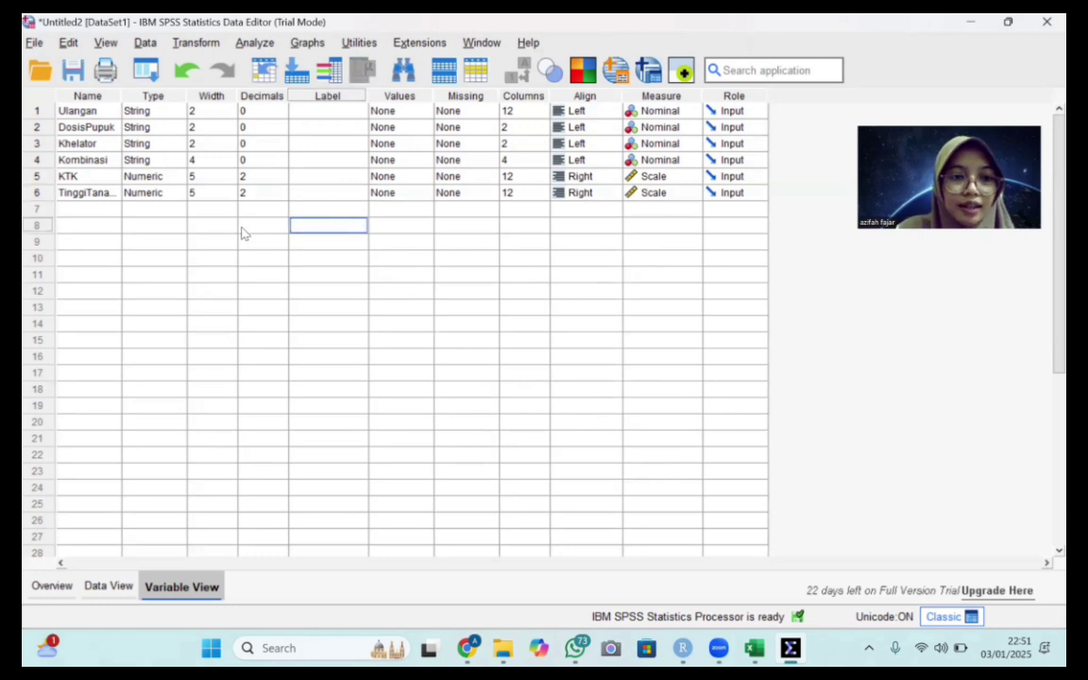
{"action": "left_click", "coordinate": [109, 586]}
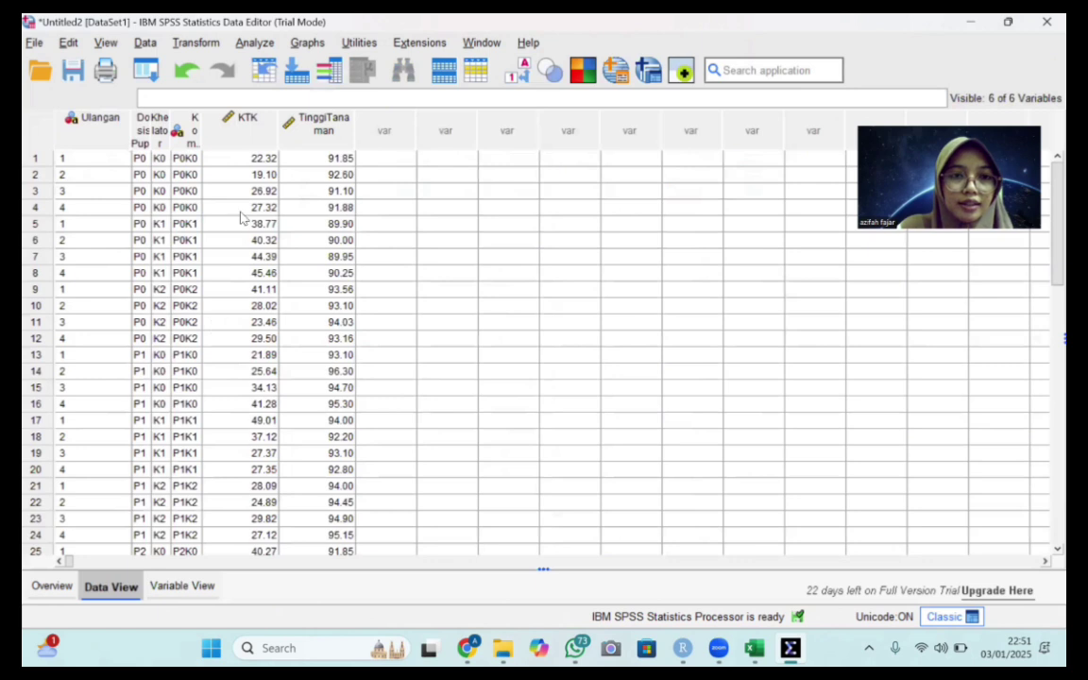
Launch Analyze > General Linear Model > Univariate from the data grid
{"action": "left_click", "coordinate": [260, 274]}
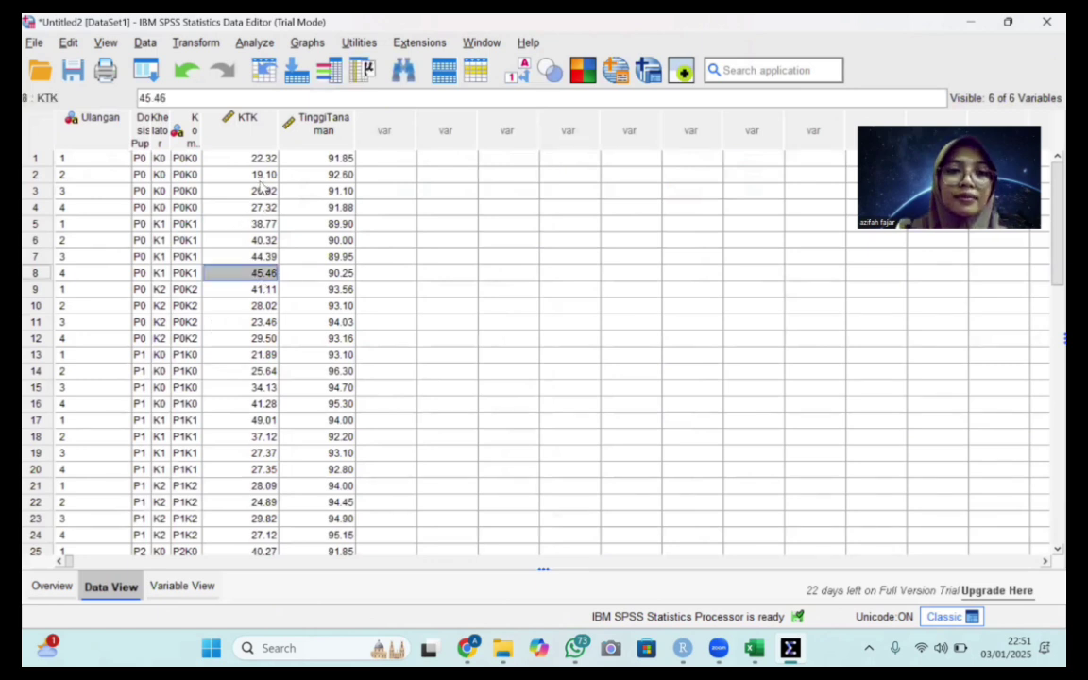
{"action": "left_click", "coordinate": [262, 159]}
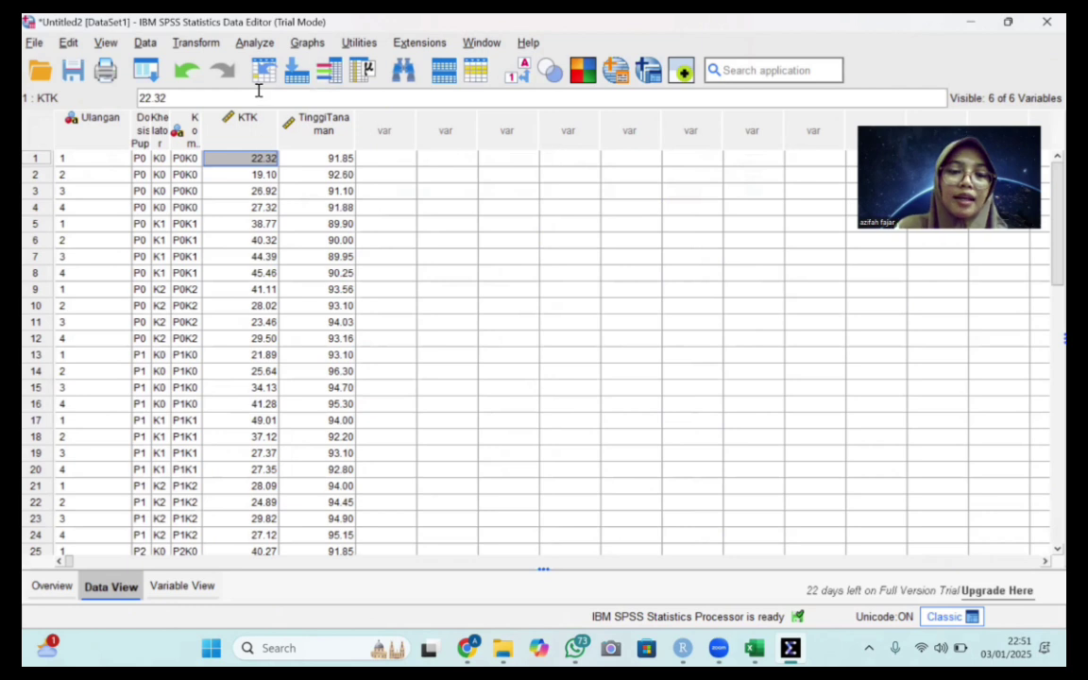
{"action": "left_click", "coordinate": [257, 44]}
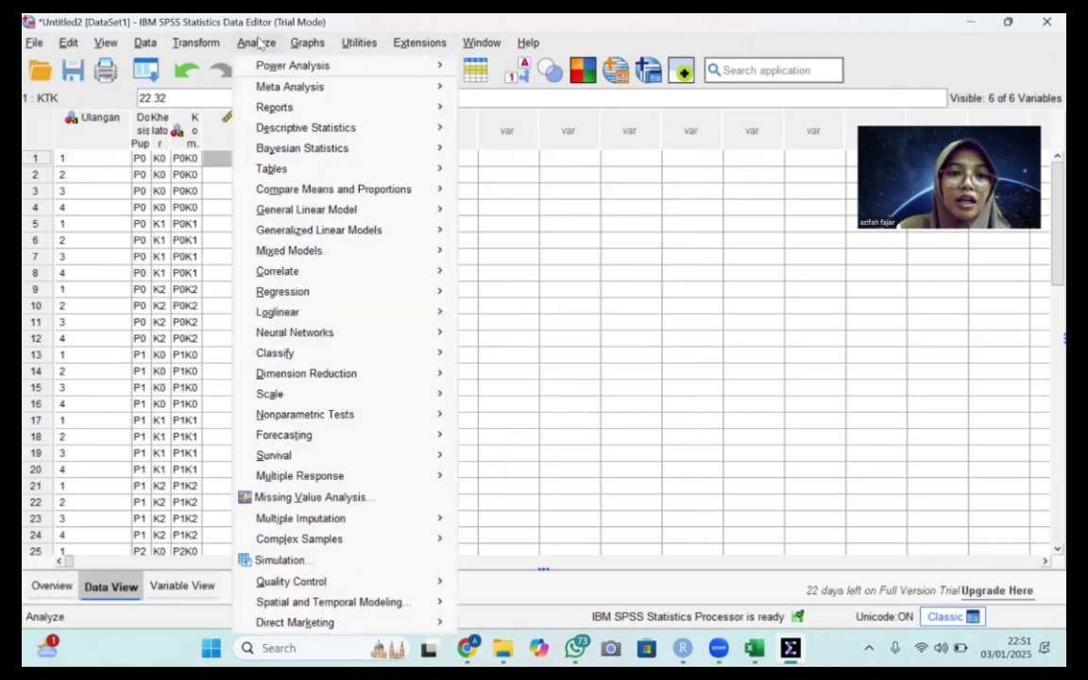
{"action": "mouse_move", "coordinate": [311, 212]}
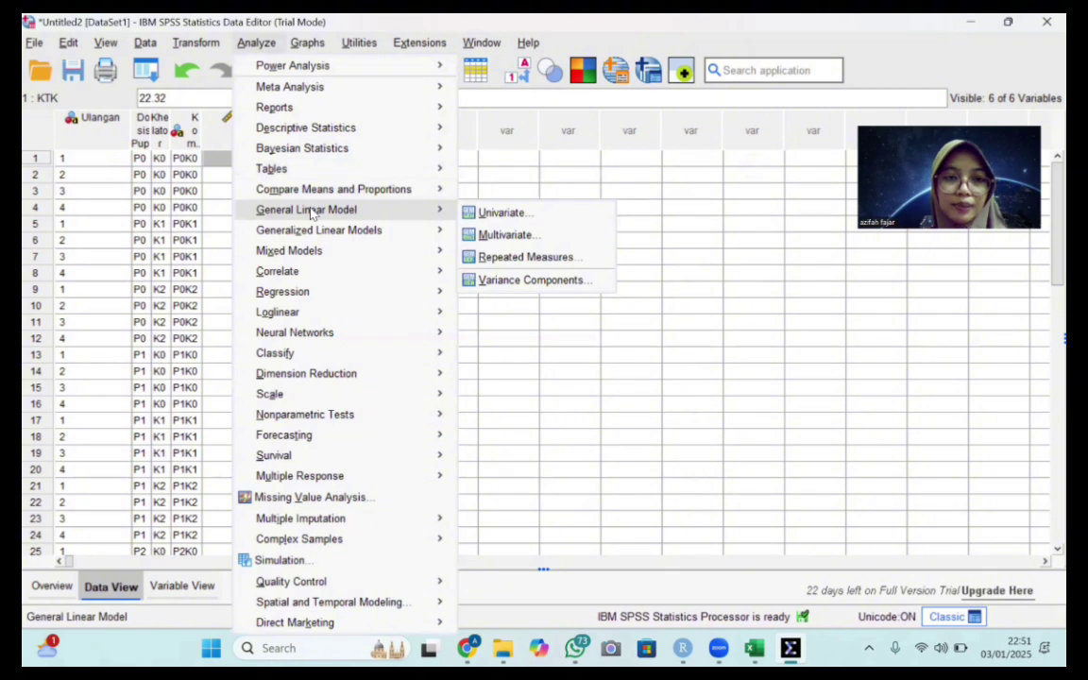
{"action": "left_click", "coordinate": [478, 214]}
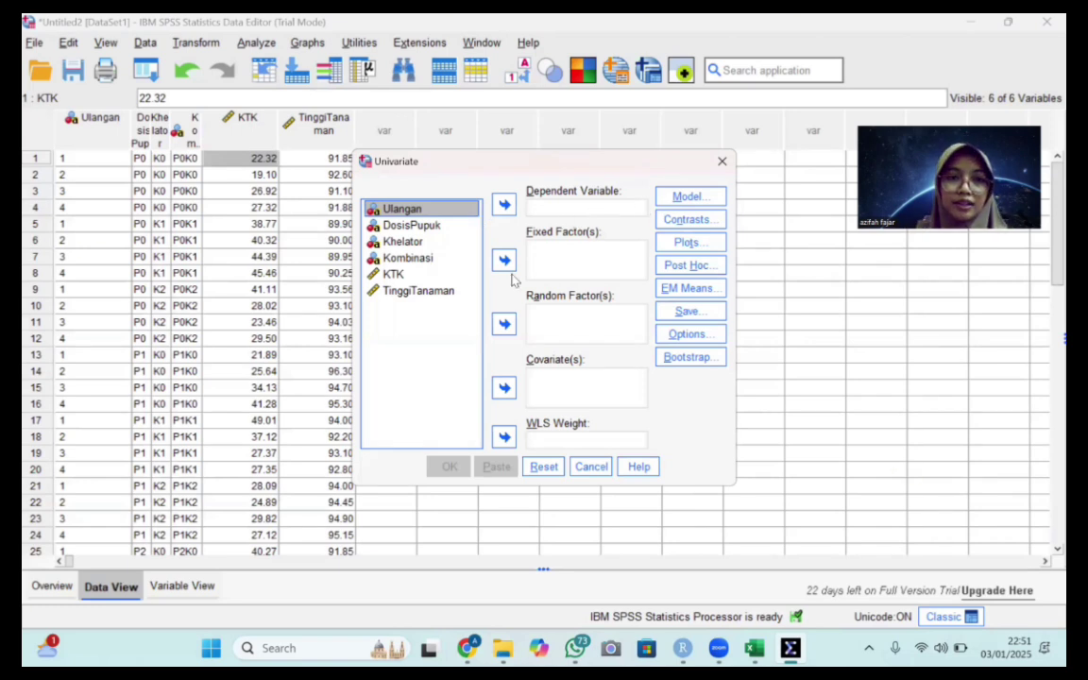
Make KTK dependent with Ulangan, DosisPupuk and Khelator as fixed factors, and choose Build terms
{"action": "left_click", "coordinate": [391, 273]}
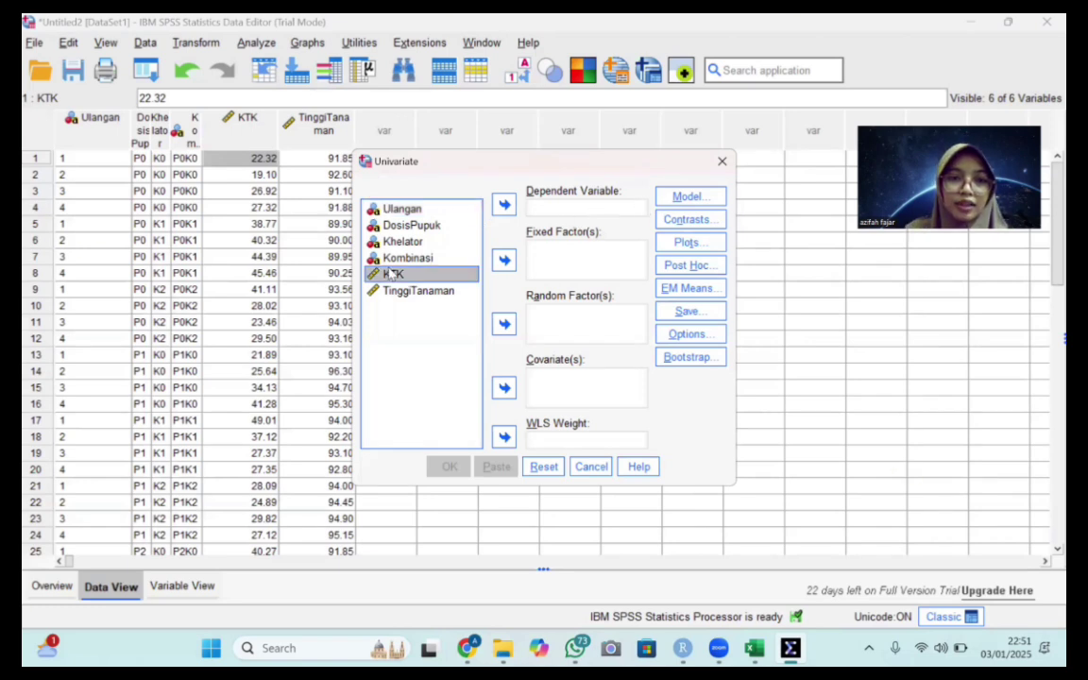
{"action": "left_click", "coordinate": [502, 214]}
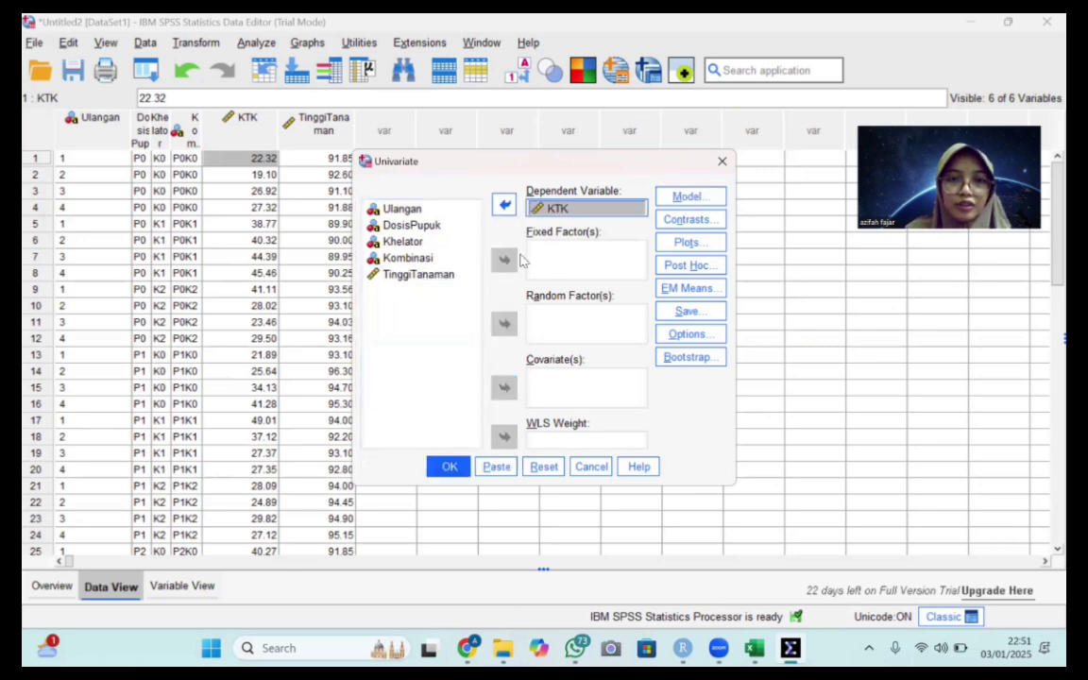
{"action": "left_click", "coordinate": [406, 210]}
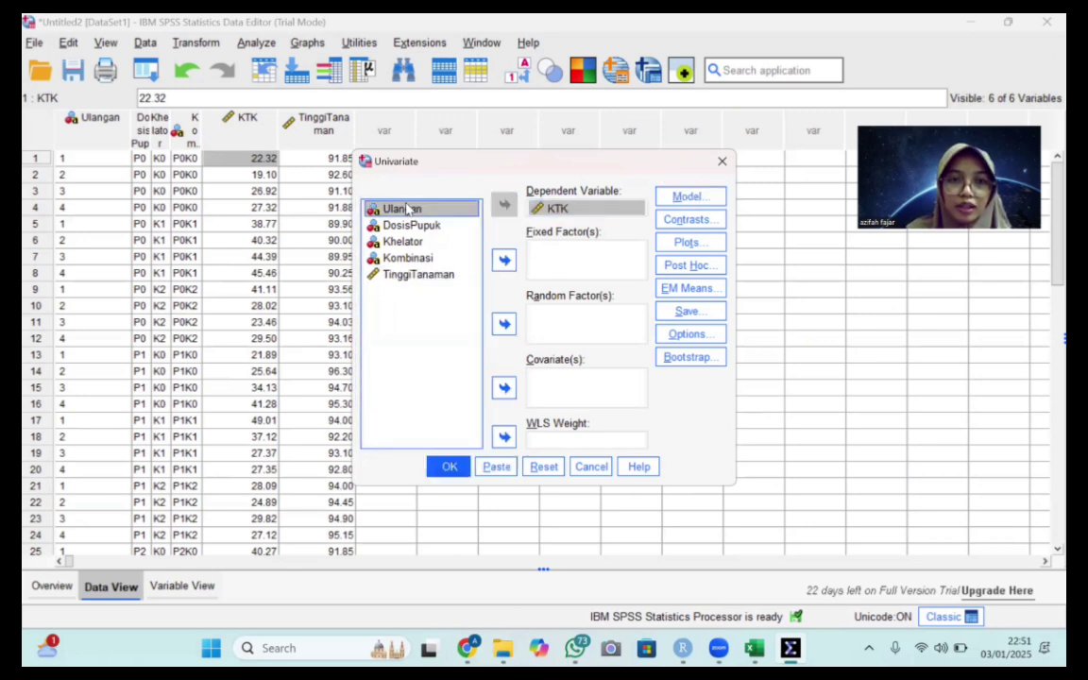
{"action": "left_click", "coordinate": [504, 262]}
{"action": "left_click", "coordinate": [387, 206]}
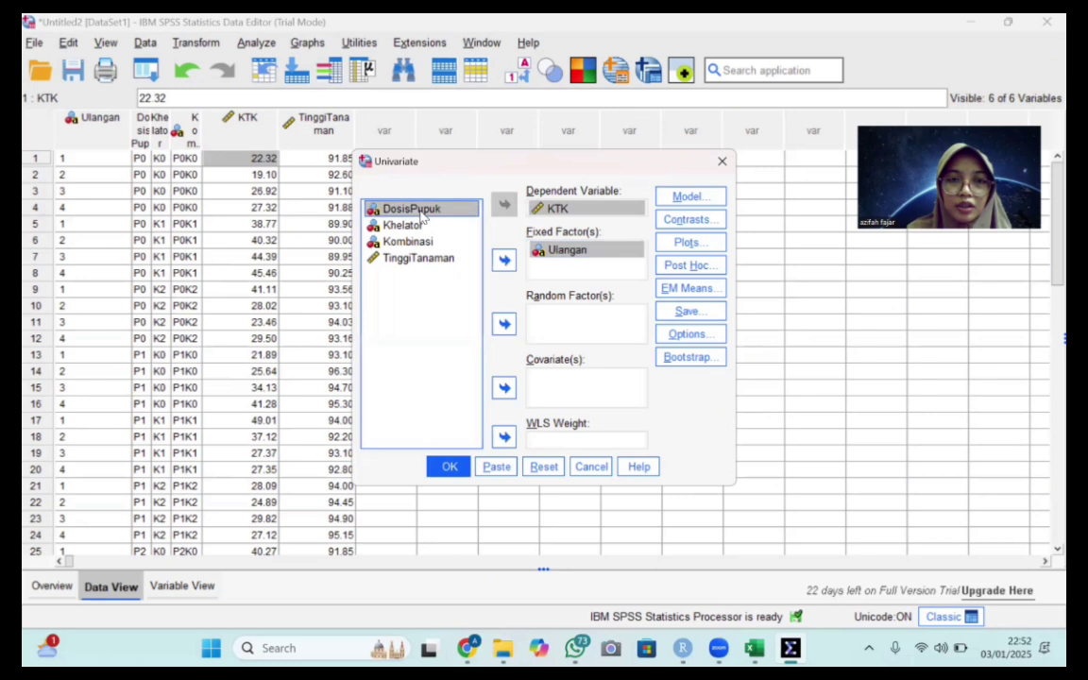
{"action": "left_click", "coordinate": [503, 260]}
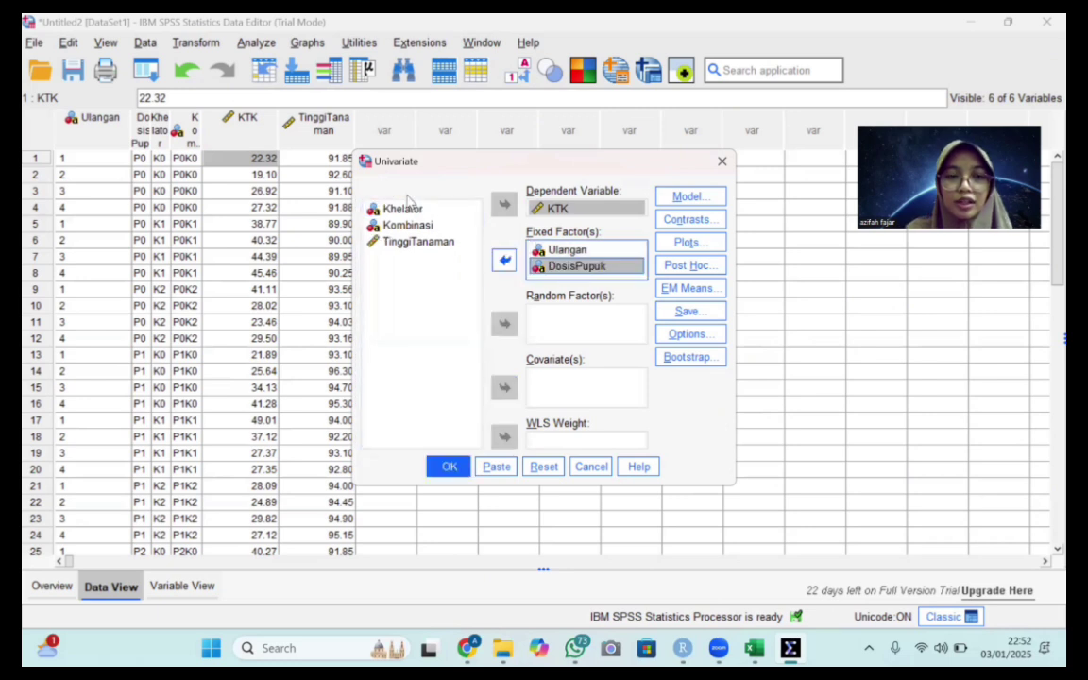
{"action": "left_click", "coordinate": [408, 209]}
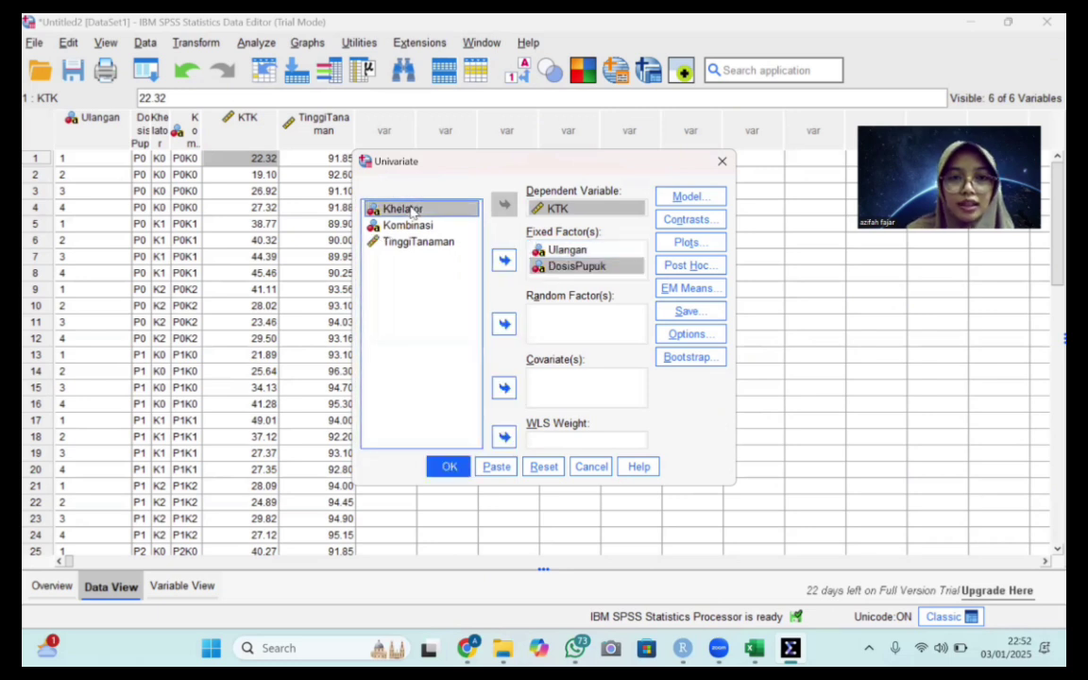
{"action": "left_click", "coordinate": [503, 261]}
{"action": "left_click", "coordinate": [689, 196]}
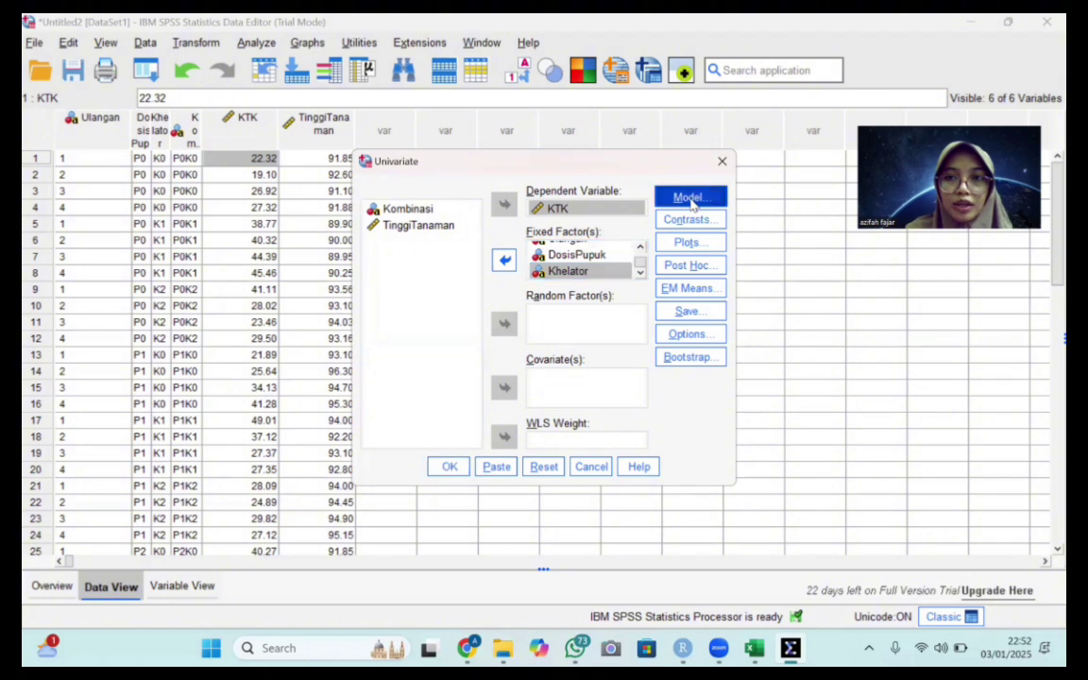
{"action": "left_click", "coordinate": [460, 162]}
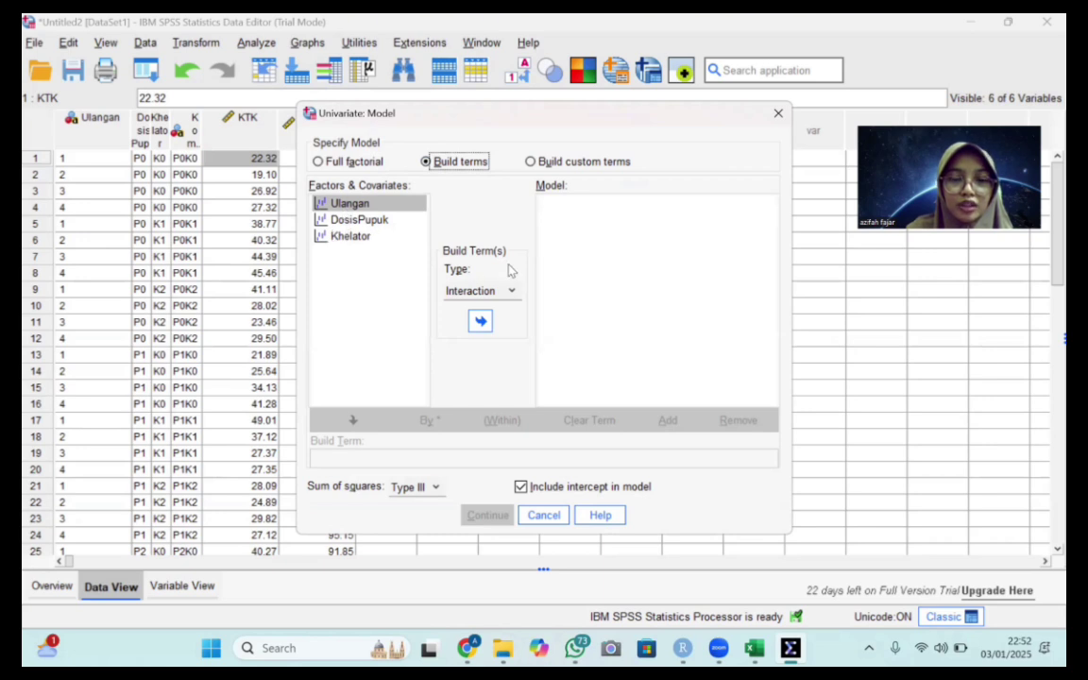
Add Ulangan, DosisPupuk, Khelator and the DosisPupuk*Khelator interaction as model terms, then continue
{"action": "left_click", "coordinate": [480, 323]}
{"action": "left_click", "coordinate": [332, 218]}
{"action": "left_click", "coordinate": [479, 321]}
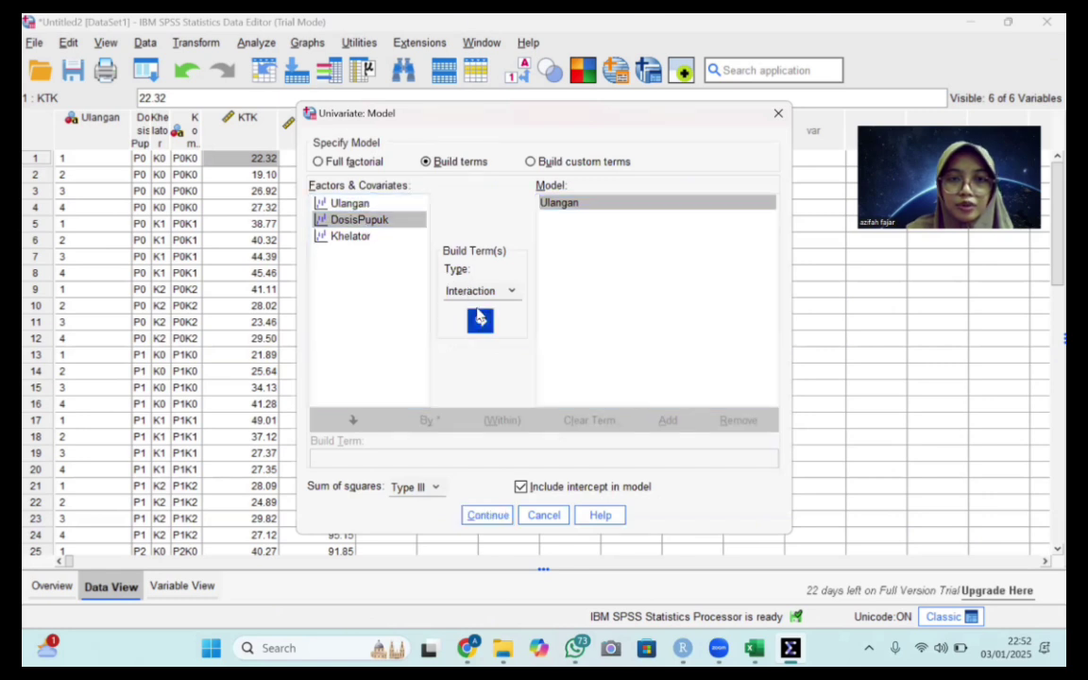
{"action": "left_click", "coordinate": [378, 239]}
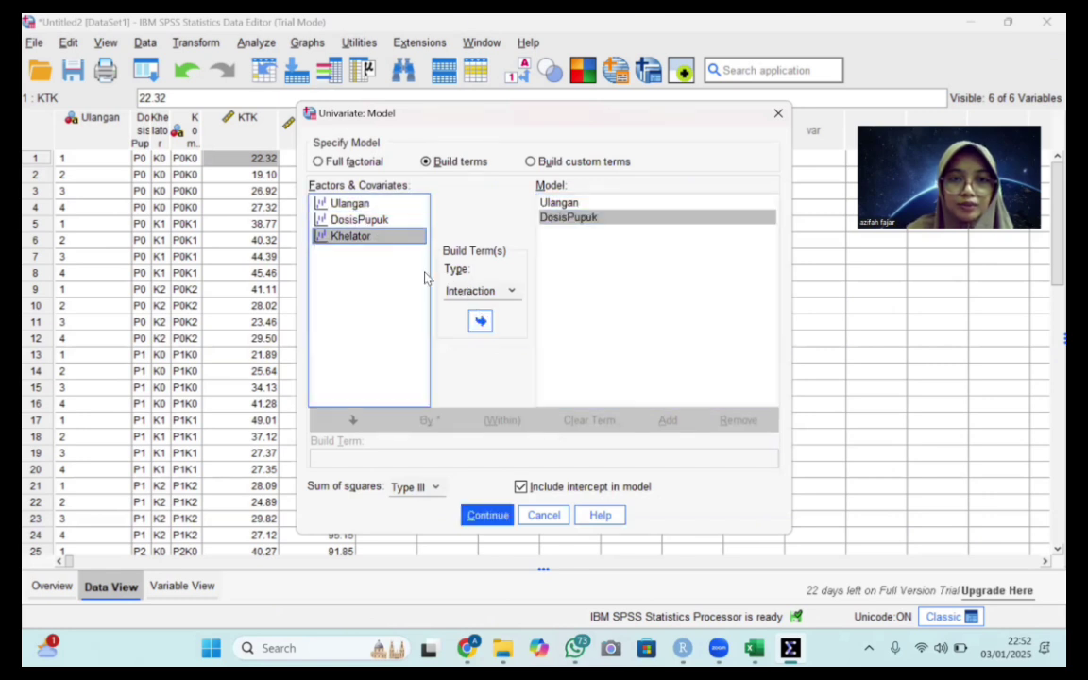
{"action": "left_click", "coordinate": [480, 323]}
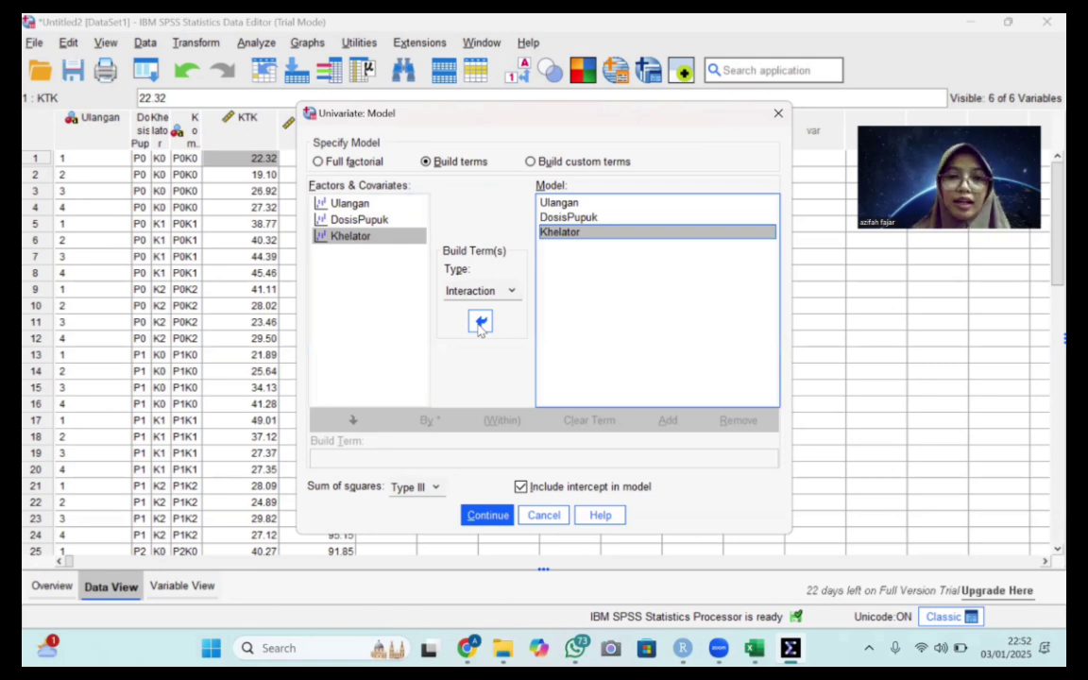
{"action": "left_click", "coordinate": [361, 220]}
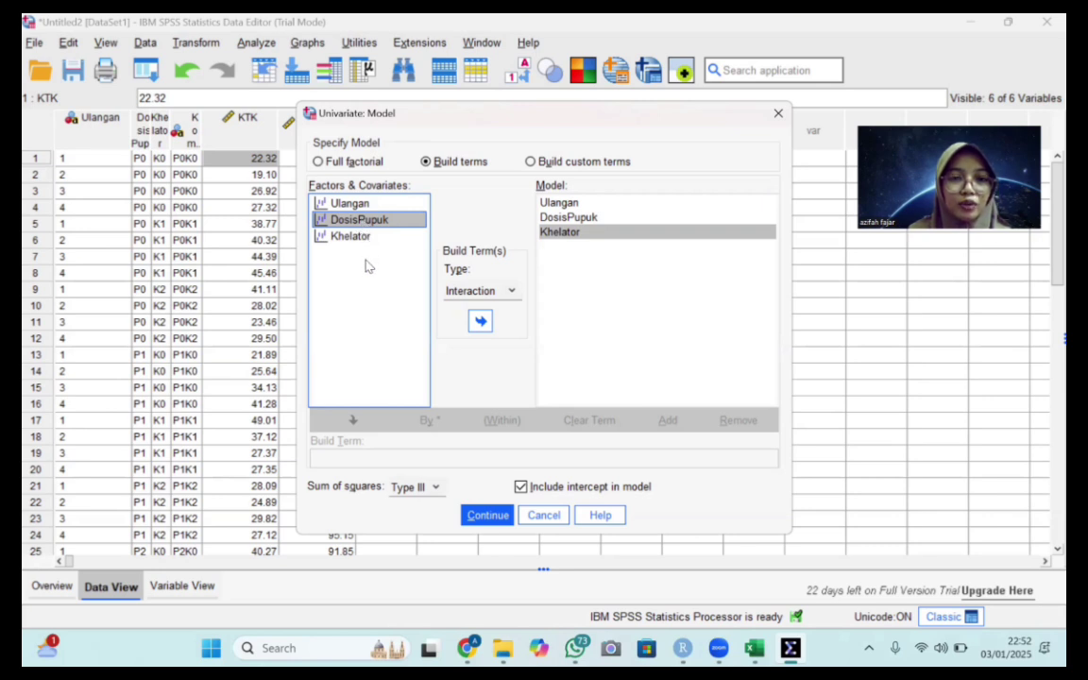
{"action": "left_click", "coordinate": [352, 238], "text": "ctrl"}
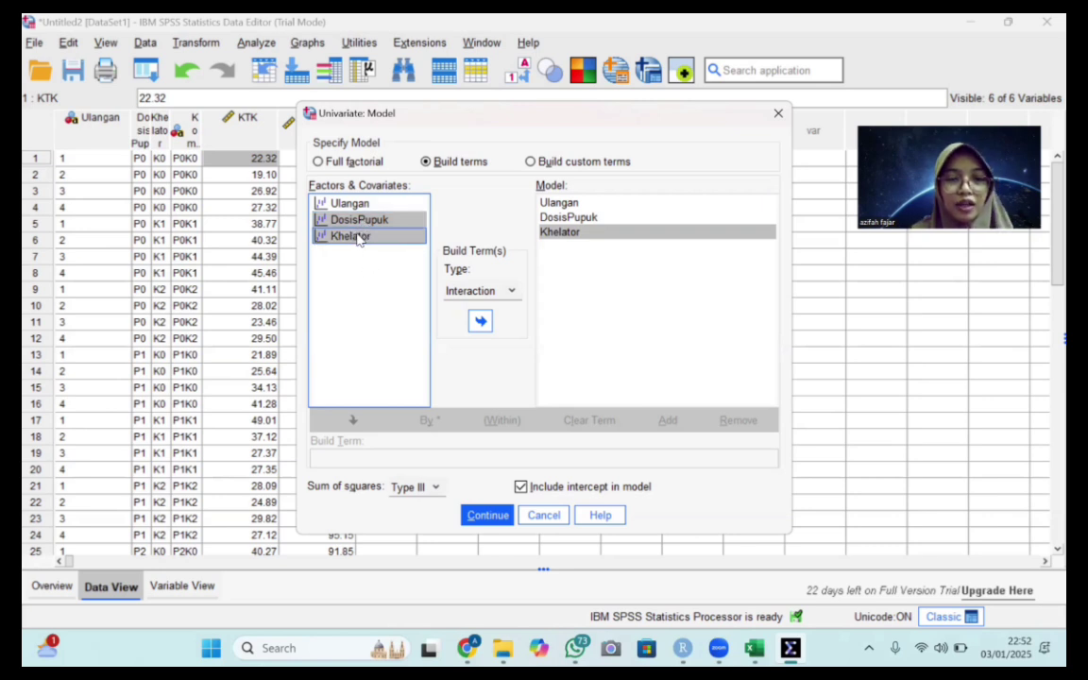
{"action": "left_click", "coordinate": [482, 323]}
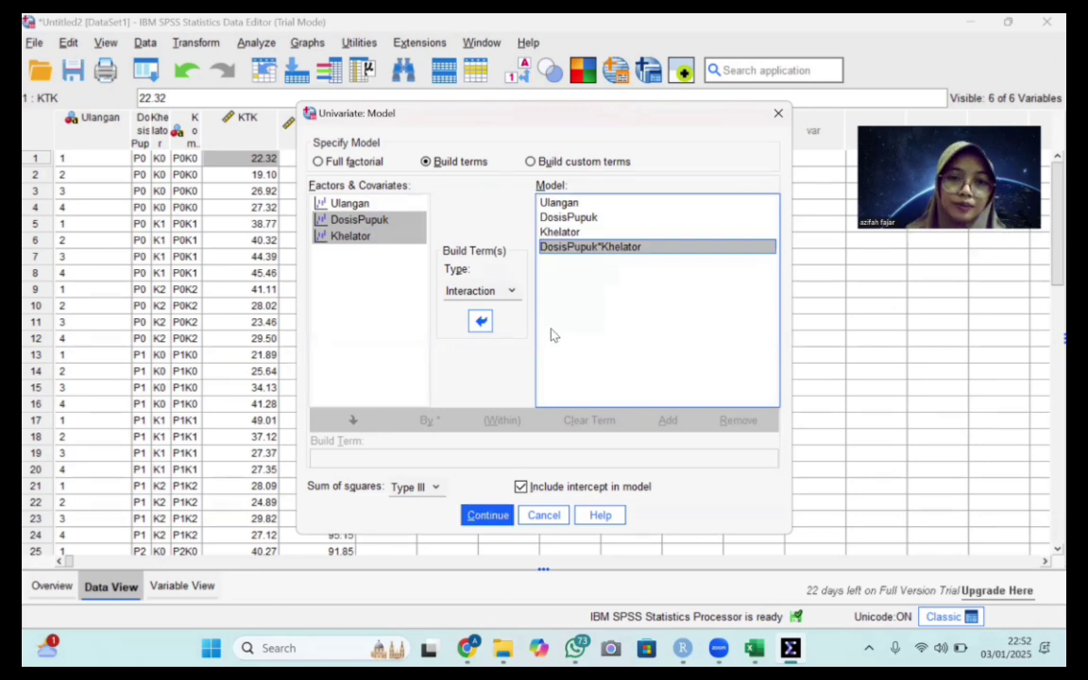
{"action": "left_click", "coordinate": [500, 518]}
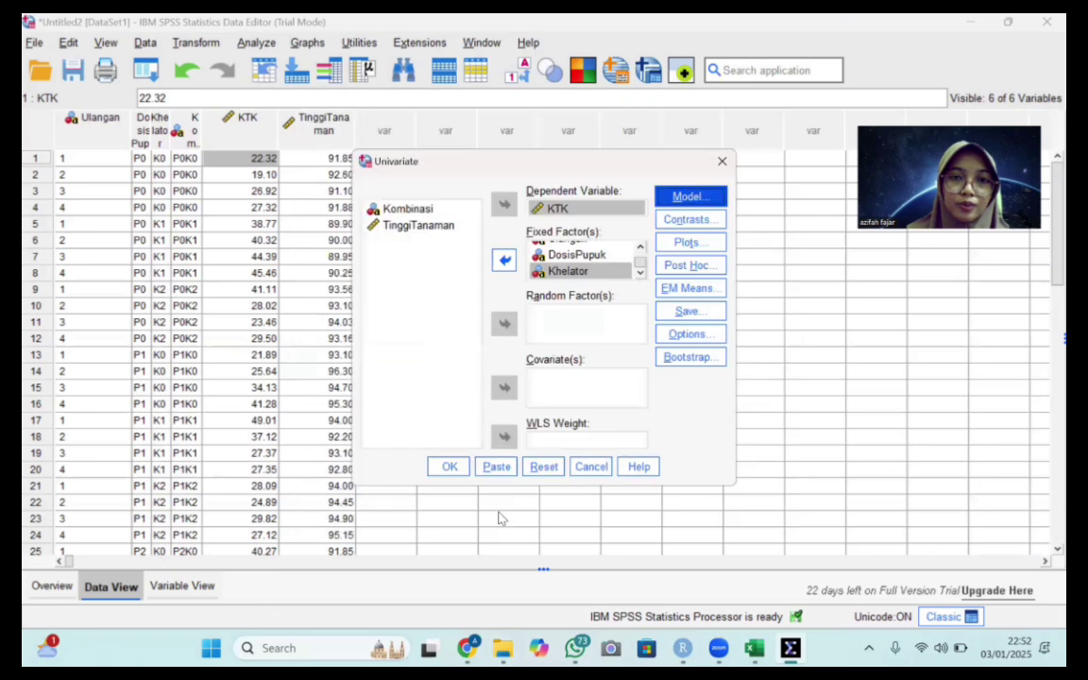
Request Duncan post hoc tests for DosisPupuk and Khelator and run the KTK ANOVA
{"action": "left_click", "coordinate": [689, 265]}
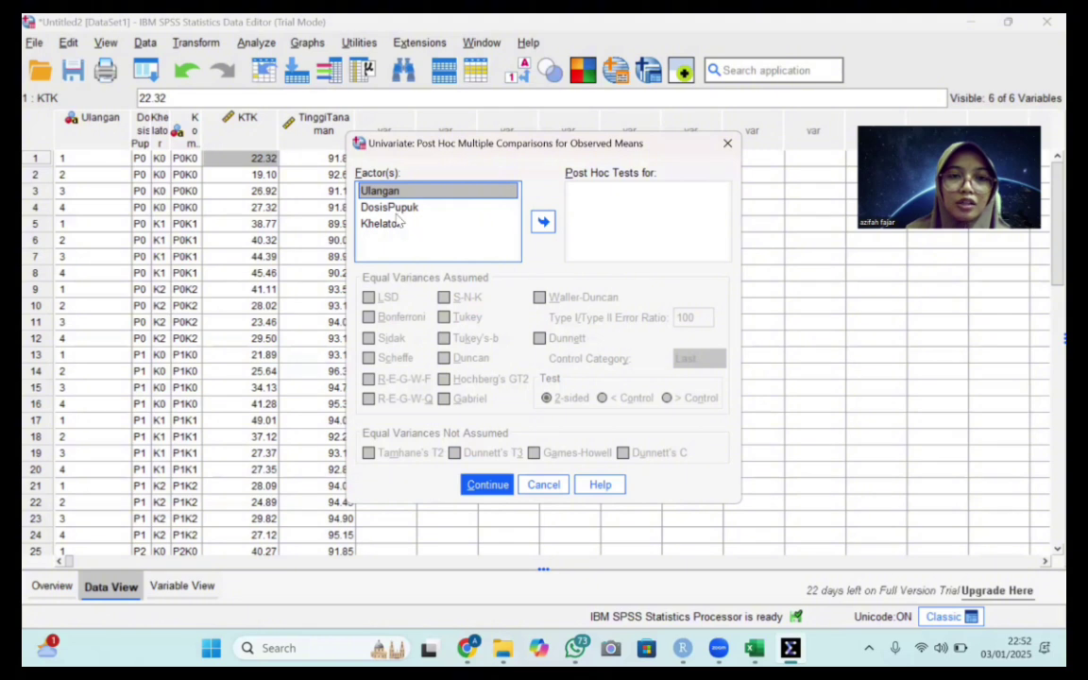
{"action": "left_click", "coordinate": [442, 208]}
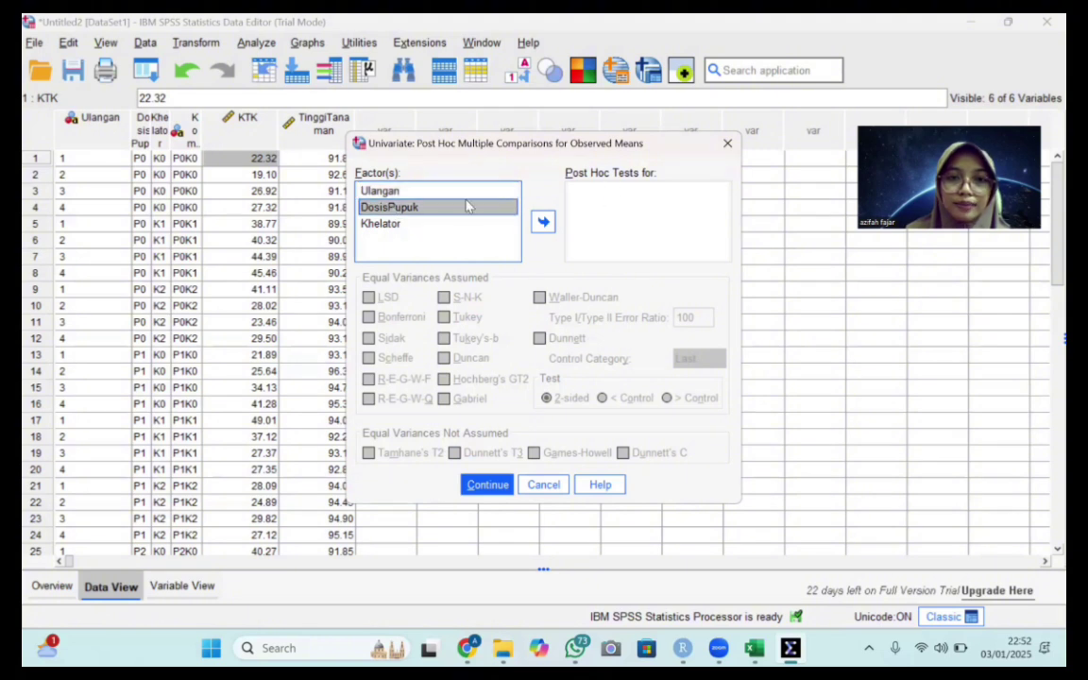
{"action": "left_click", "coordinate": [393, 224]}
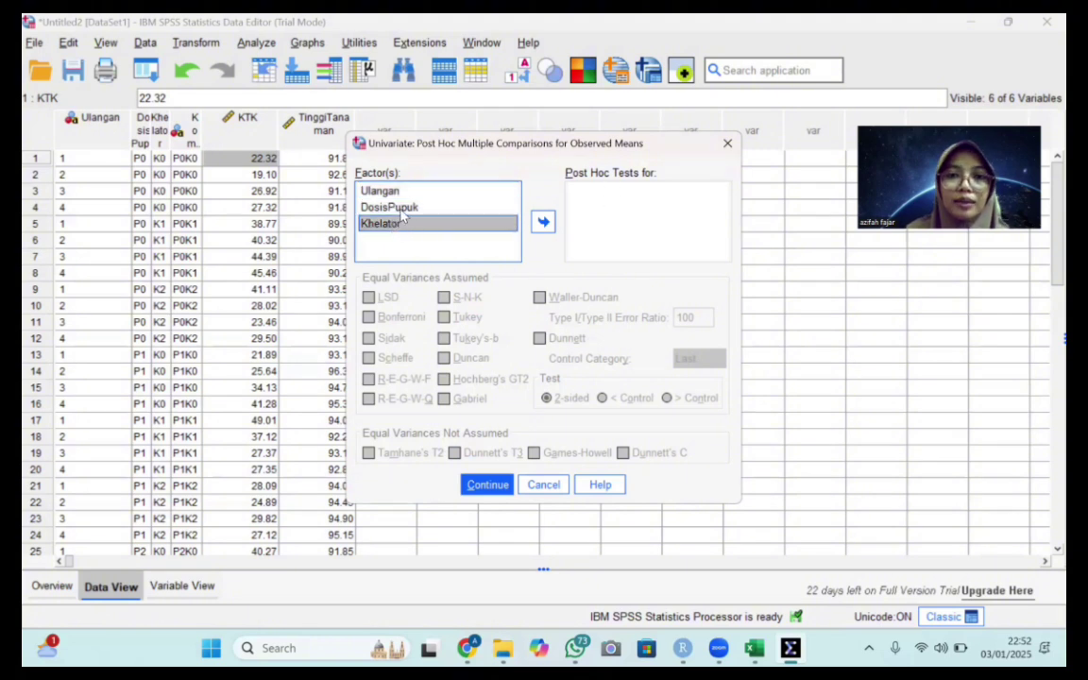
{"action": "left_click", "coordinate": [401, 209]}
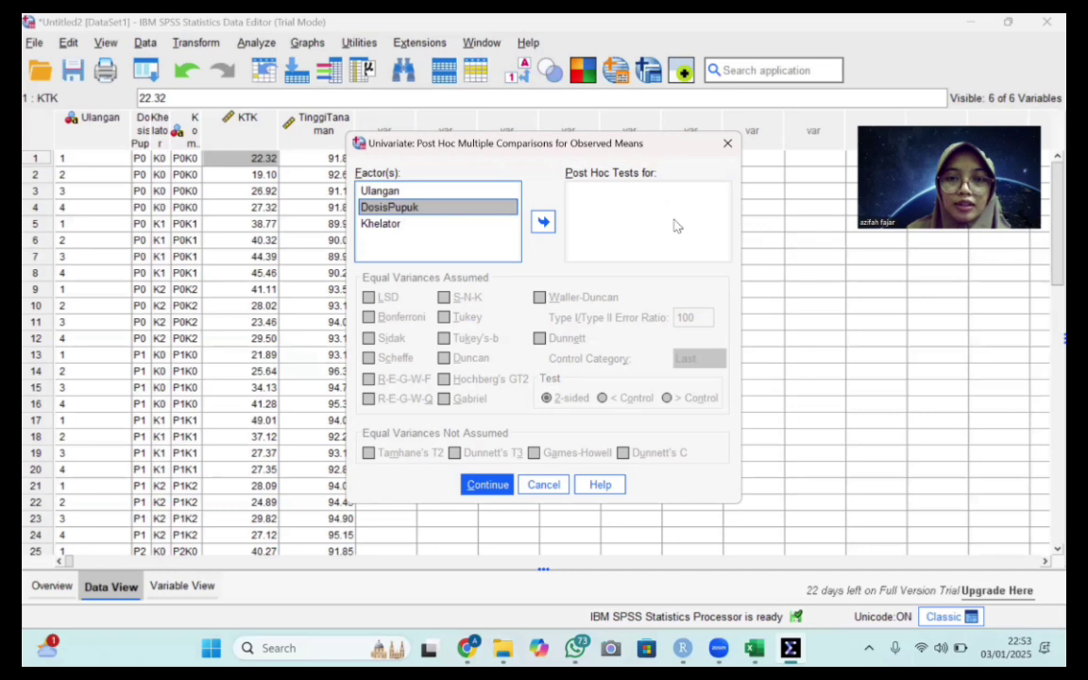
{"action": "left_click", "coordinate": [543, 221]}
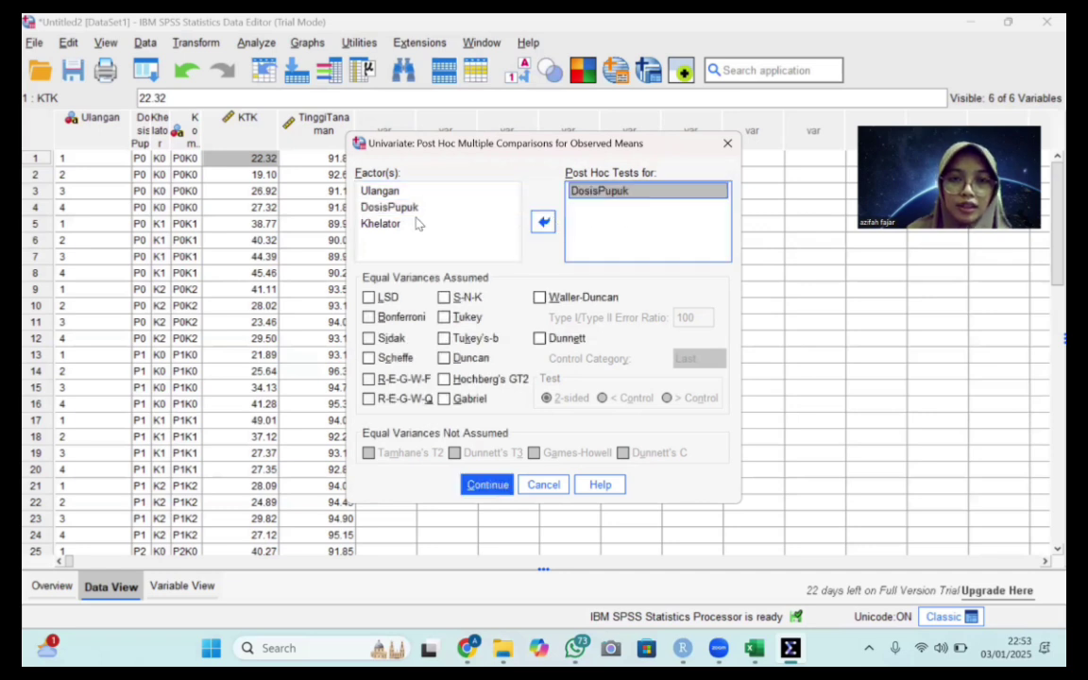
{"action": "left_click", "coordinate": [396, 224]}
{"action": "left_click", "coordinate": [546, 223]}
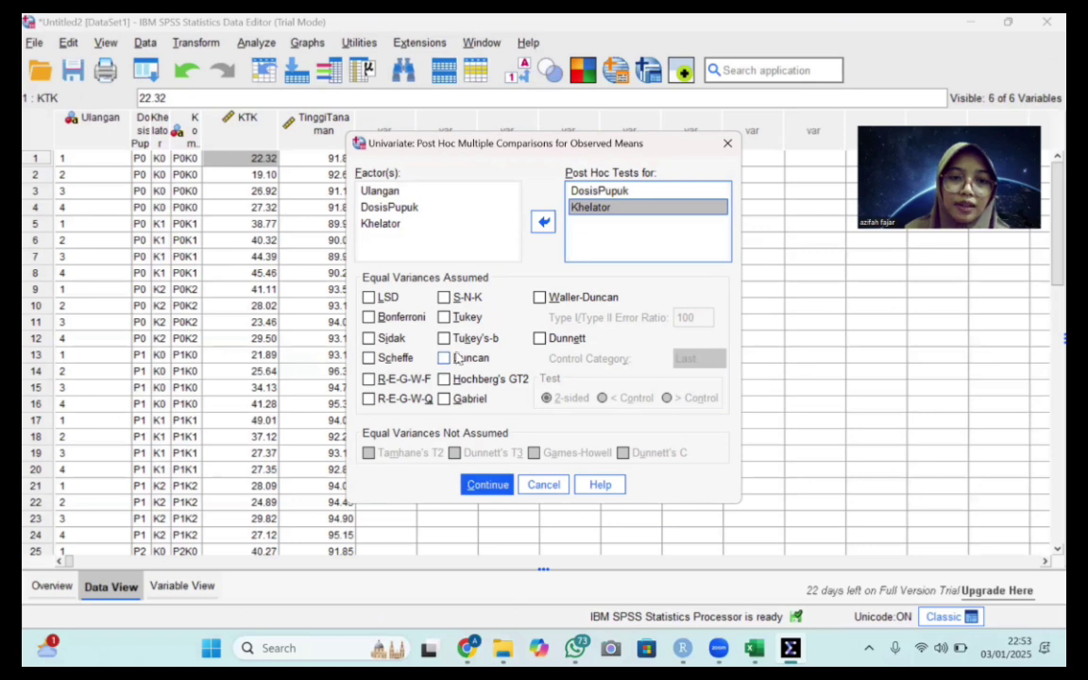
{"action": "left_click", "coordinate": [456, 359]}
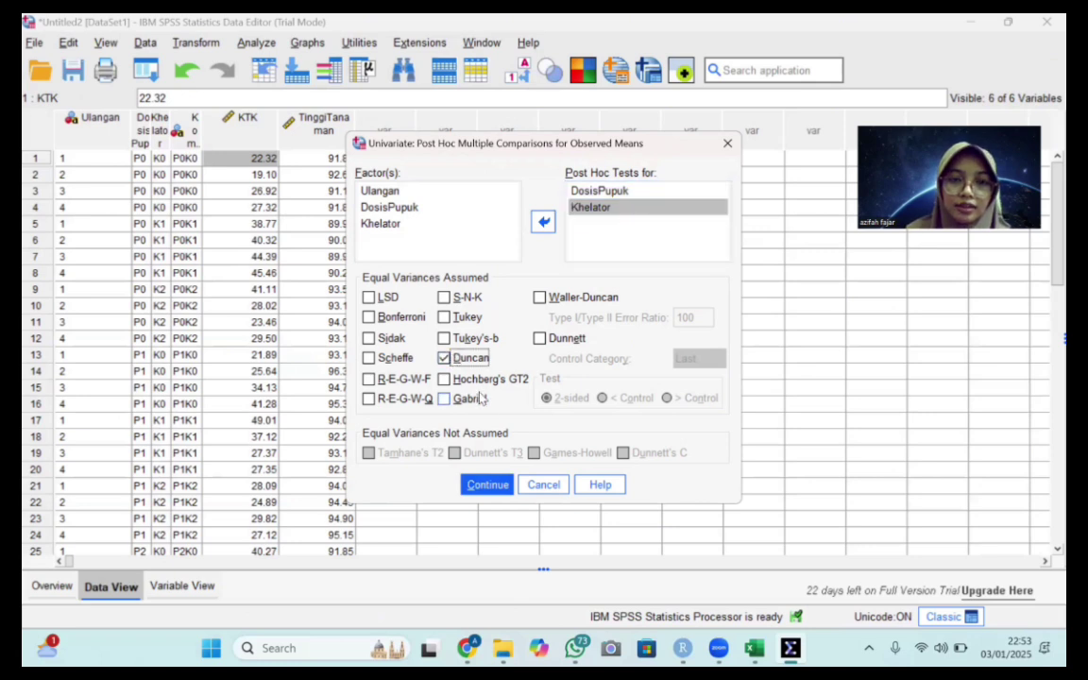
{"action": "left_click", "coordinate": [490, 484]}
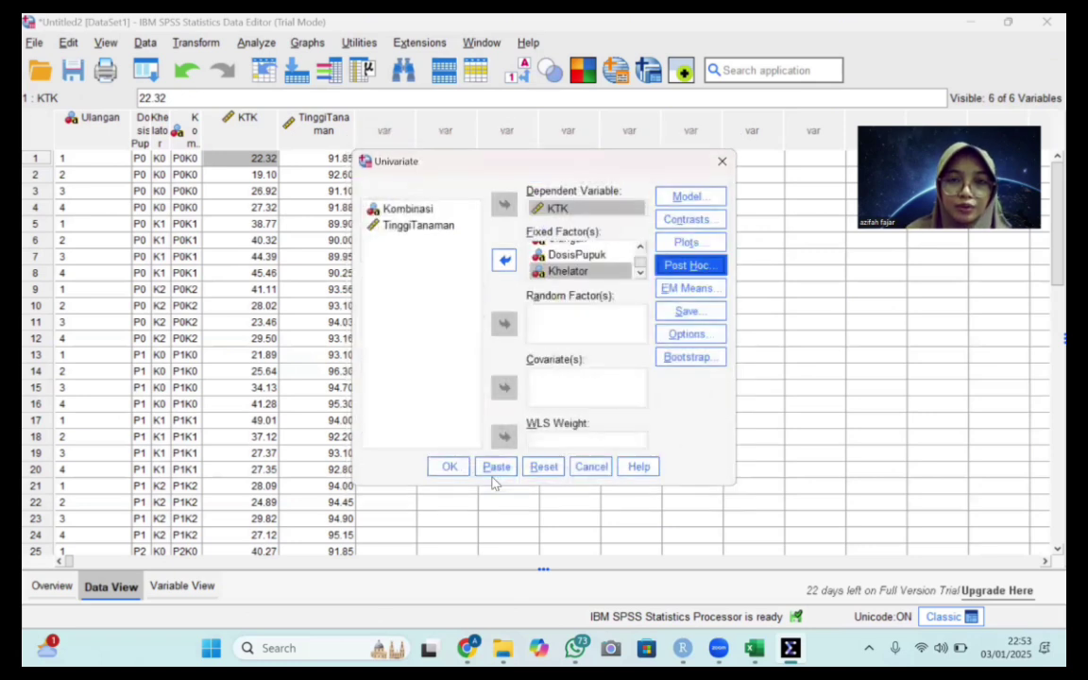
{"action": "left_click", "coordinate": [451, 469]}
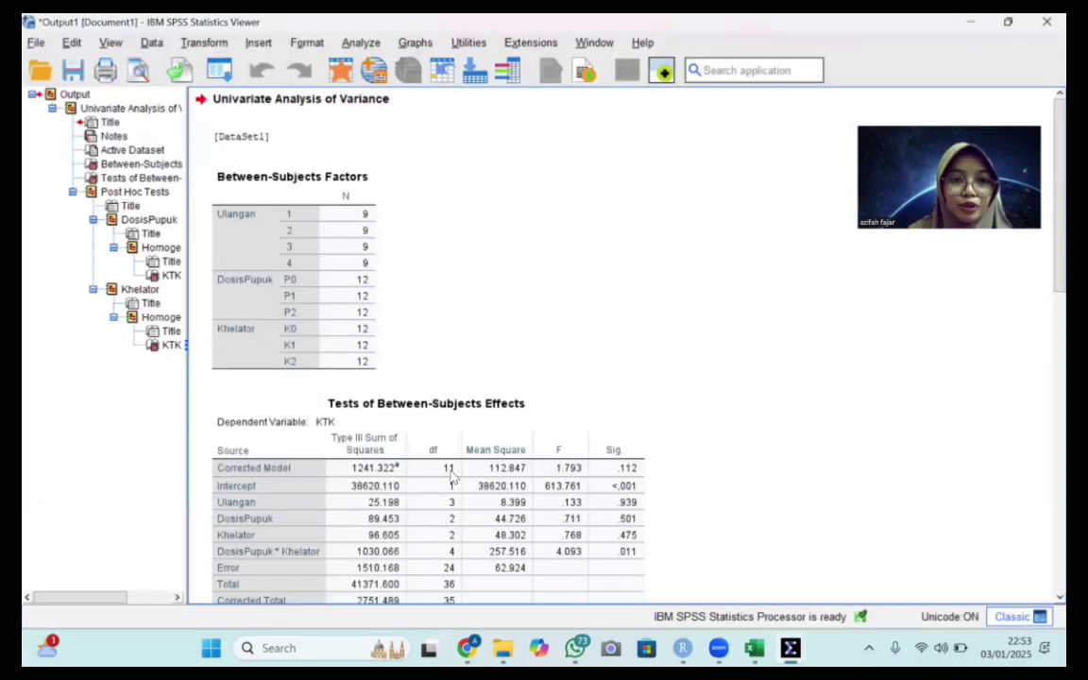
{"action": "left_click_drag", "start_coordinate": [1044, 245], "coordinate": [1044, 545]}
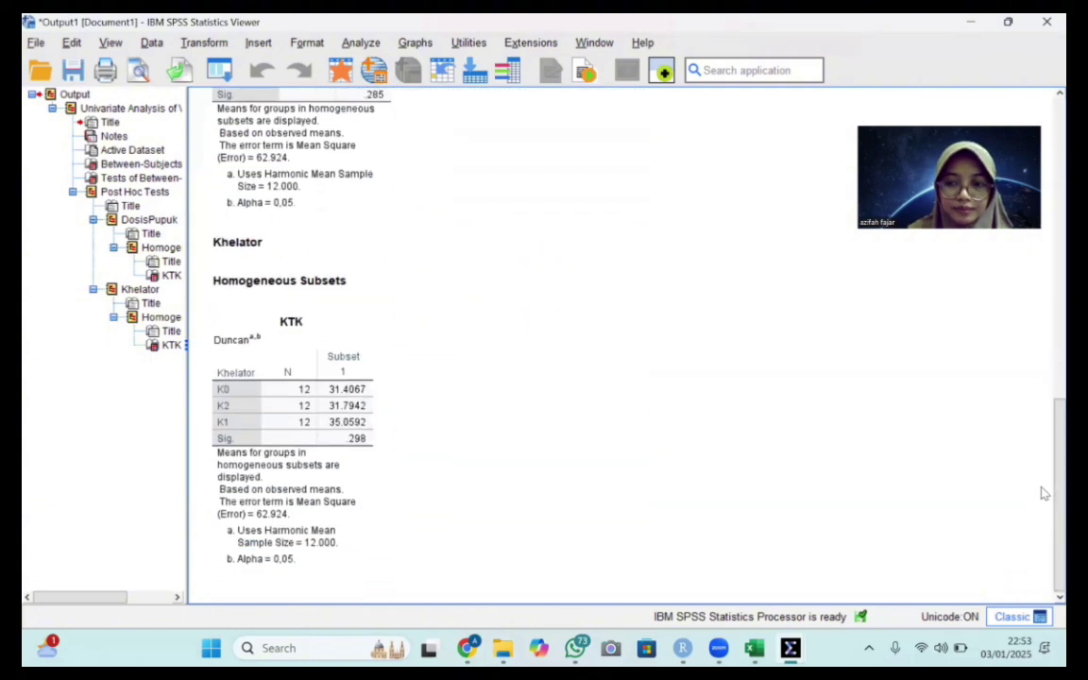
{"action": "left_click_drag", "start_coordinate": [1041, 491], "coordinate": [1044, 280]}
{"action": "left_click", "coordinate": [401, 395]}
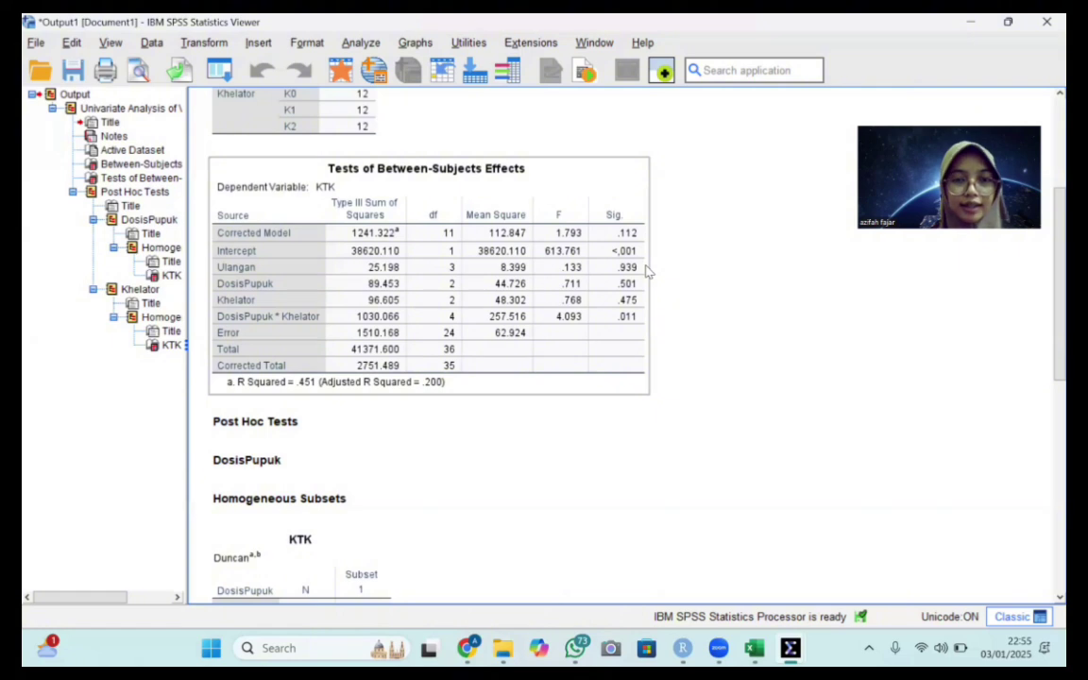
{"action": "left_click", "coordinate": [684, 326]}
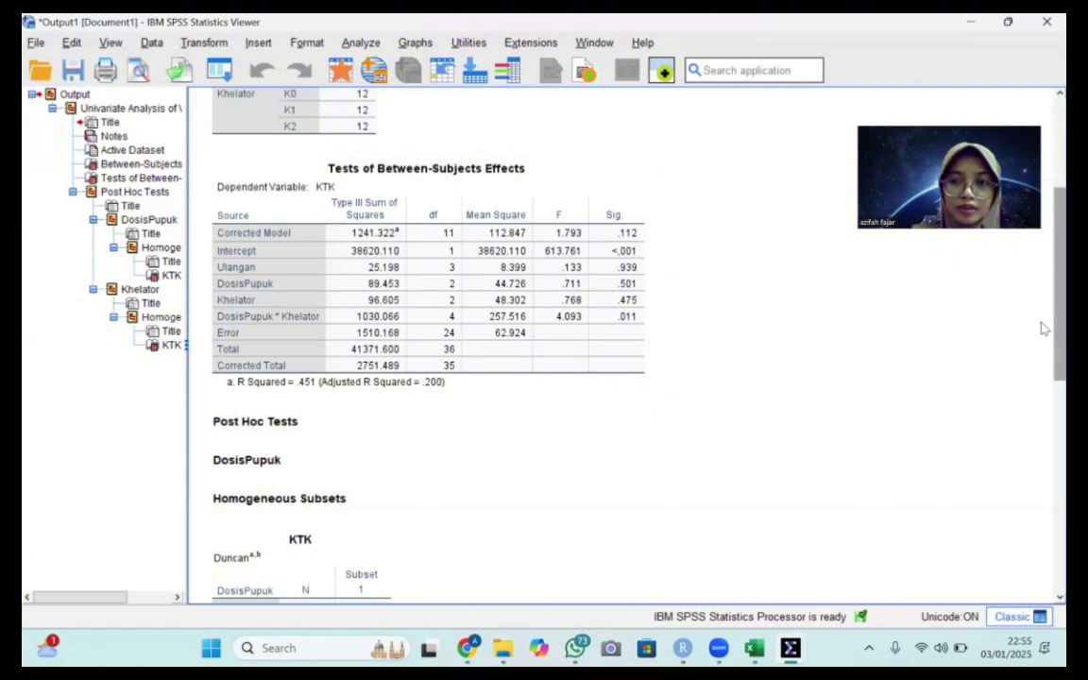
{"action": "scroll", "coordinate": [1039, 369], "scroll_direction": "down", "scroll_amount": 4}
{"action": "scroll", "coordinate": [1044, 398], "scroll_direction": "down", "scroll_amount": 2}
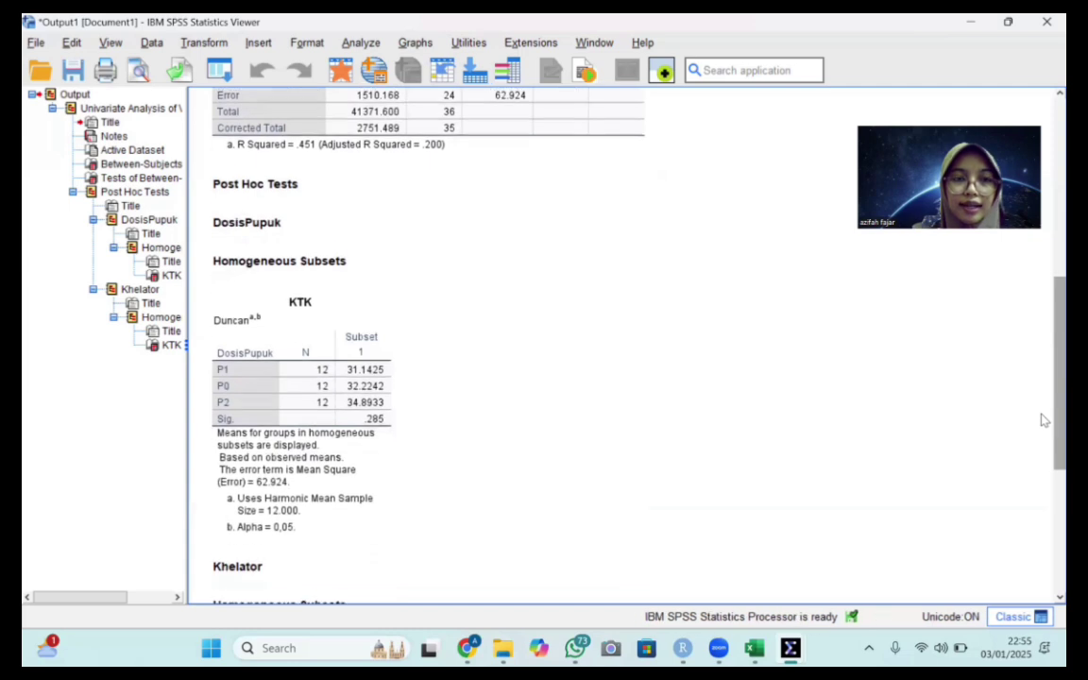
{"action": "scroll", "coordinate": [1044, 427], "scroll_direction": "down", "scroll_amount": 1}
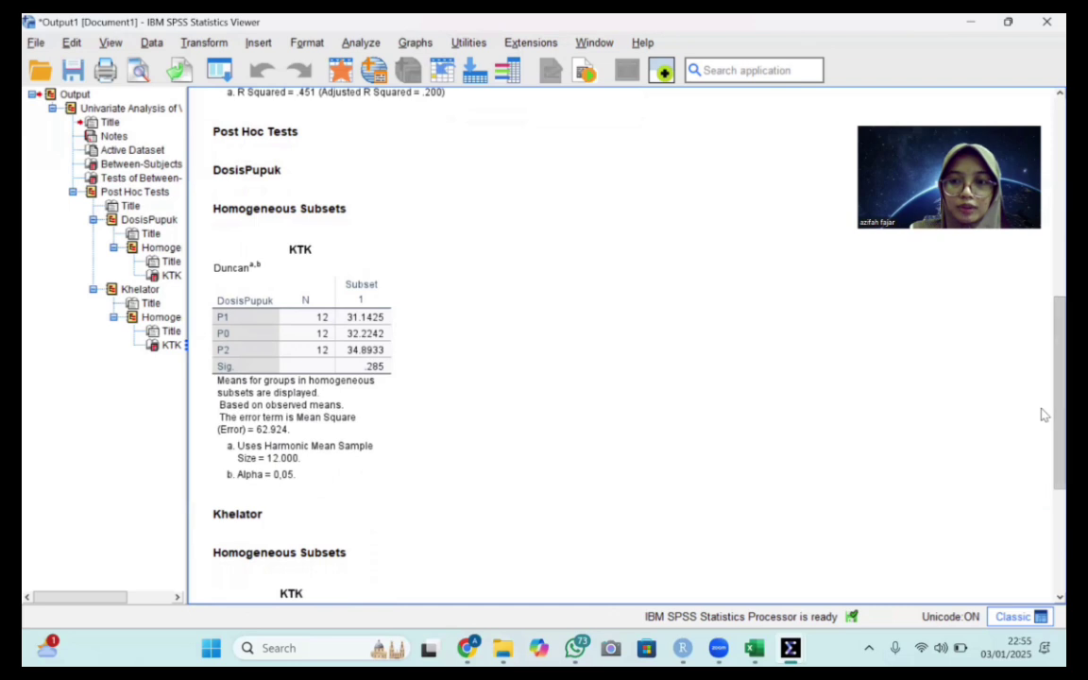
{"action": "scroll", "coordinate": [1044, 260], "scroll_direction": "up", "scroll_amount": 10}
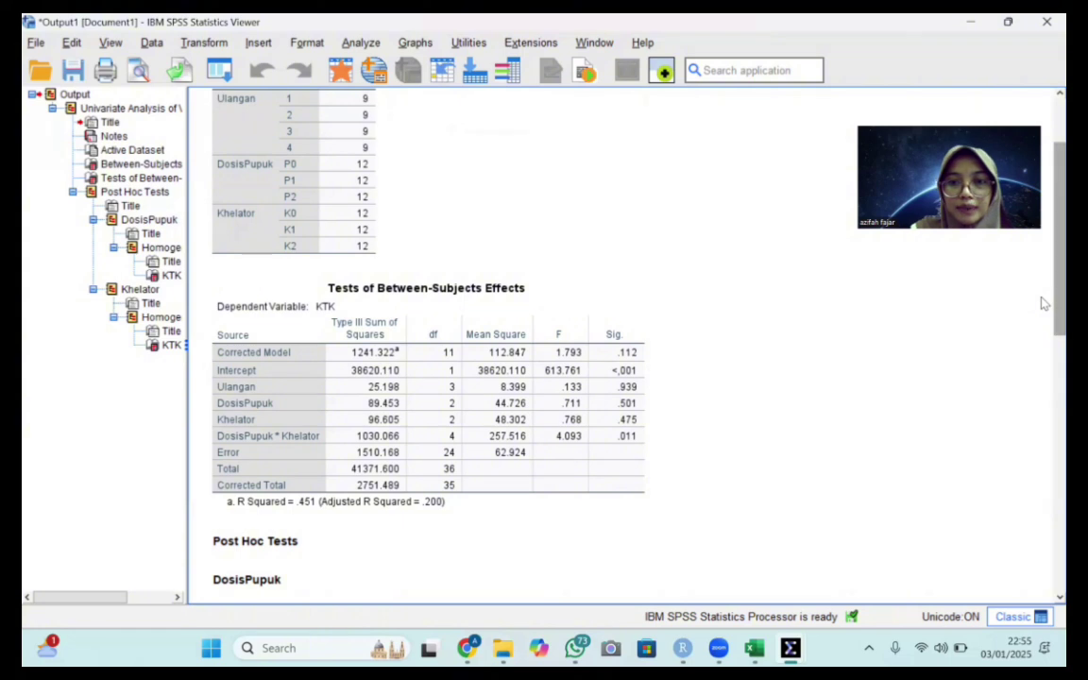
{"action": "scroll", "coordinate": [1044, 312], "scroll_direction": "down", "scroll_amount": 5}
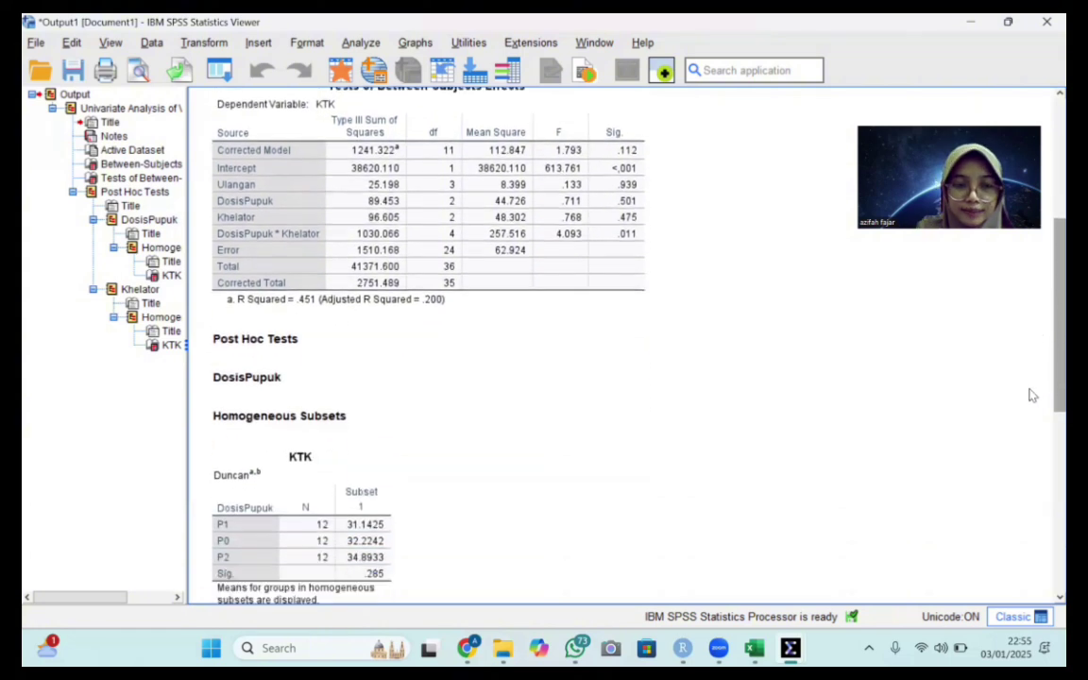
{"action": "scroll", "coordinate": [1021, 435], "scroll_direction": "down", "scroll_amount": 6}
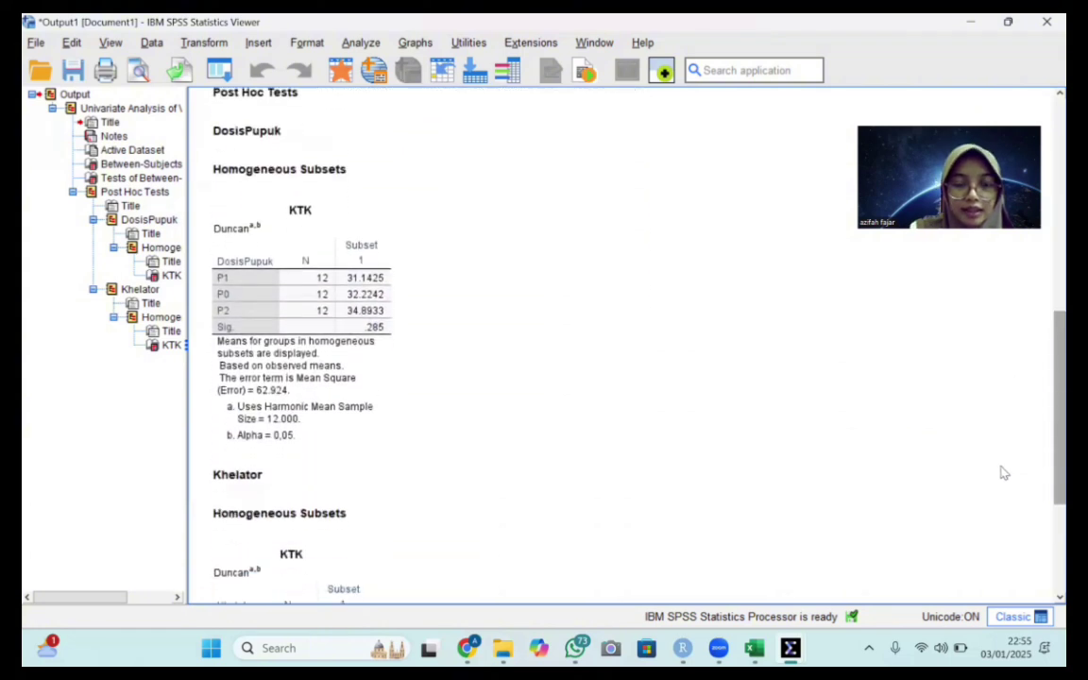
{"action": "scroll", "coordinate": [1004, 473], "scroll_direction": "down", "scroll_amount": 5}
{"action": "scroll", "coordinate": [1008, 548], "scroll_direction": "up", "scroll_amount": 2}
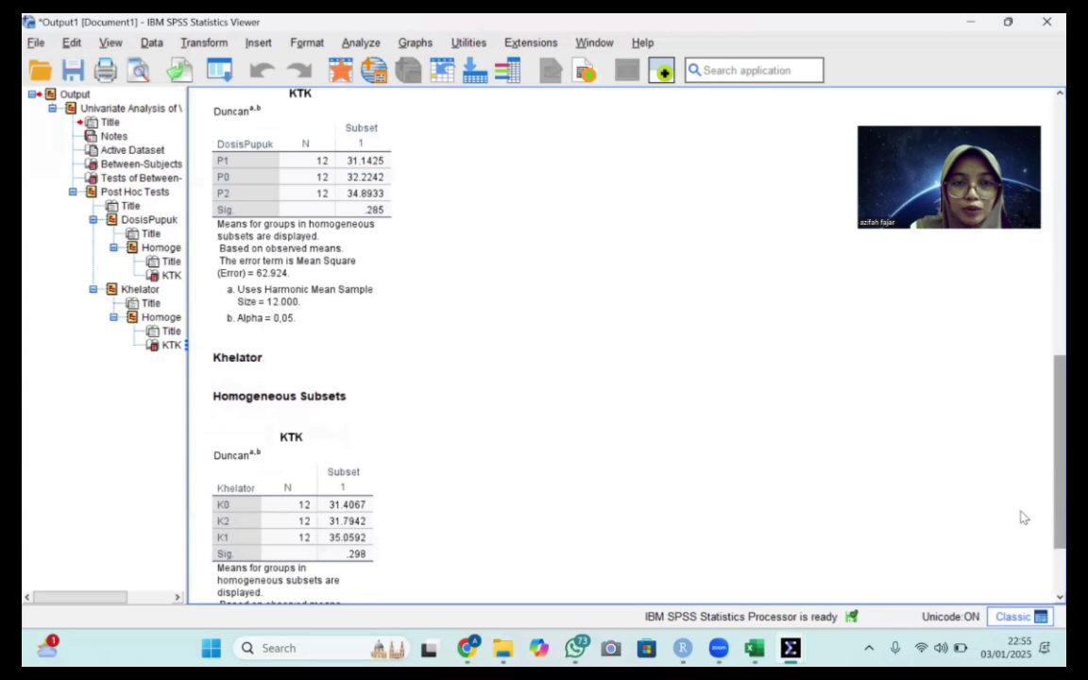
{"action": "scroll", "coordinate": [1020, 515], "scroll_direction": "down", "scroll_amount": 1}
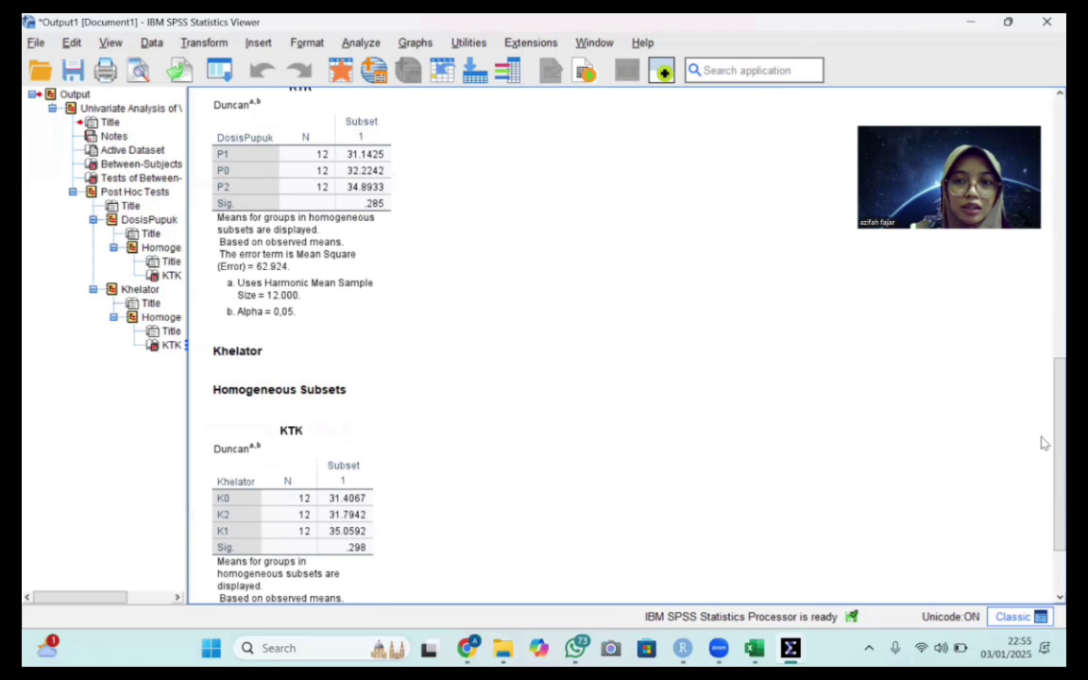
{"action": "scroll", "coordinate": [1044, 425], "scroll_direction": "up", "scroll_amount": 2}
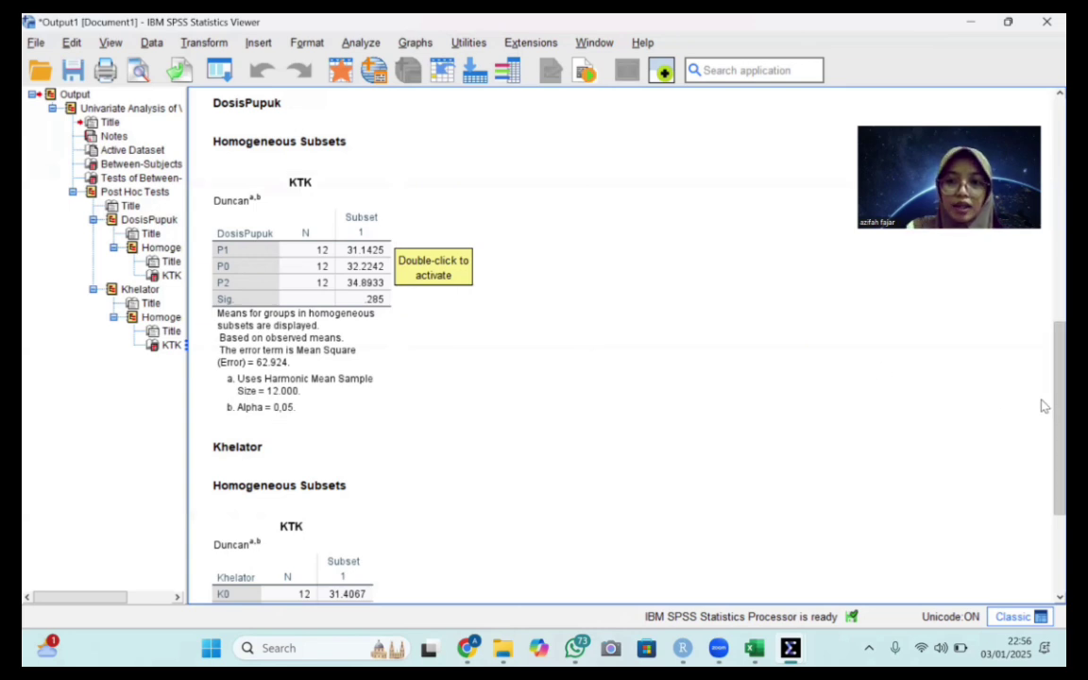
{"action": "scroll", "coordinate": [1043, 444], "scroll_direction": "down", "scroll_amount": 3}
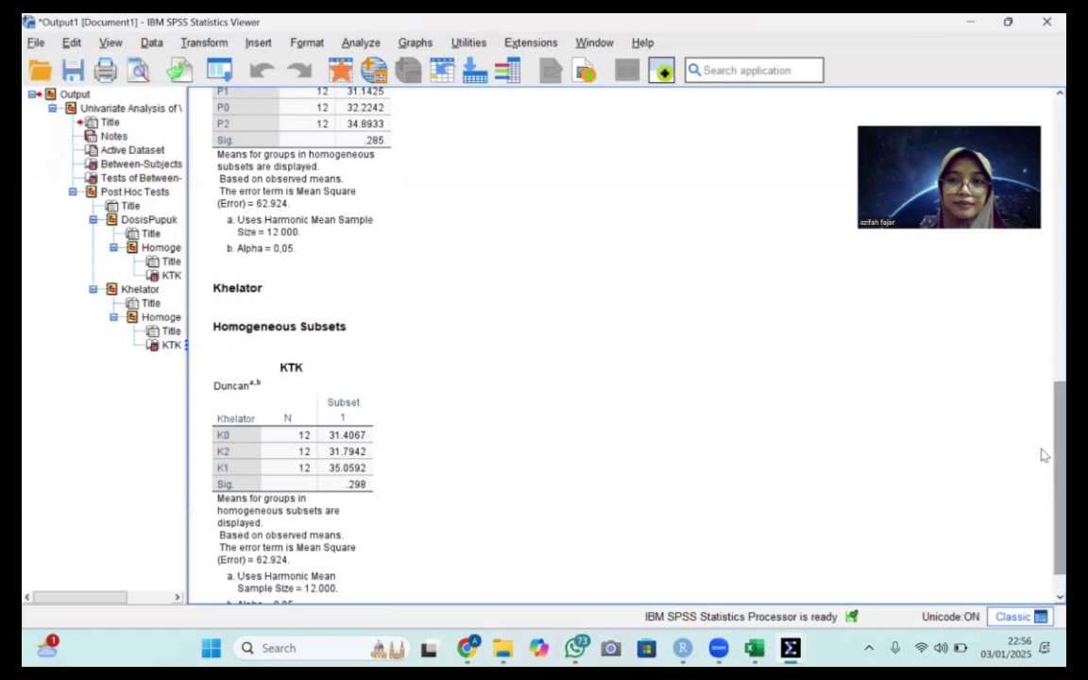
{"action": "scroll", "coordinate": [1044, 444], "scroll_direction": "up", "scroll_amount": 5}
{"action": "scroll", "coordinate": [1044, 360], "scroll_direction": "up", "scroll_amount": 2}
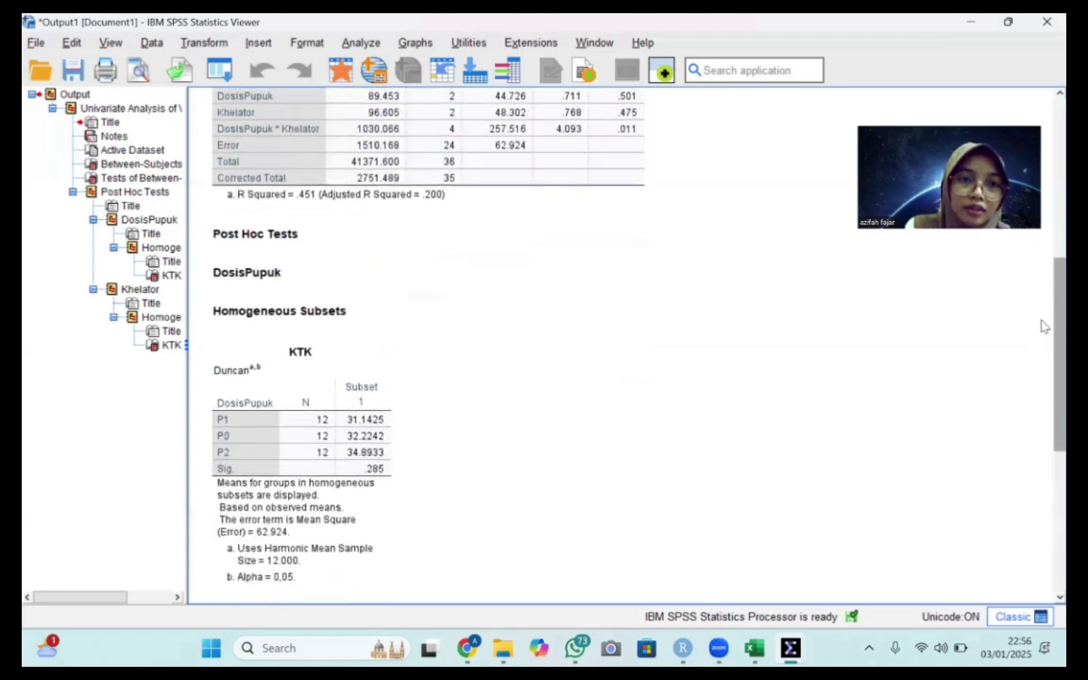
{"action": "scroll", "coordinate": [1043, 368], "scroll_direction": "down", "scroll_amount": 3}
{"action": "scroll", "coordinate": [1044, 381], "scroll_direction": "down", "scroll_amount": 1}
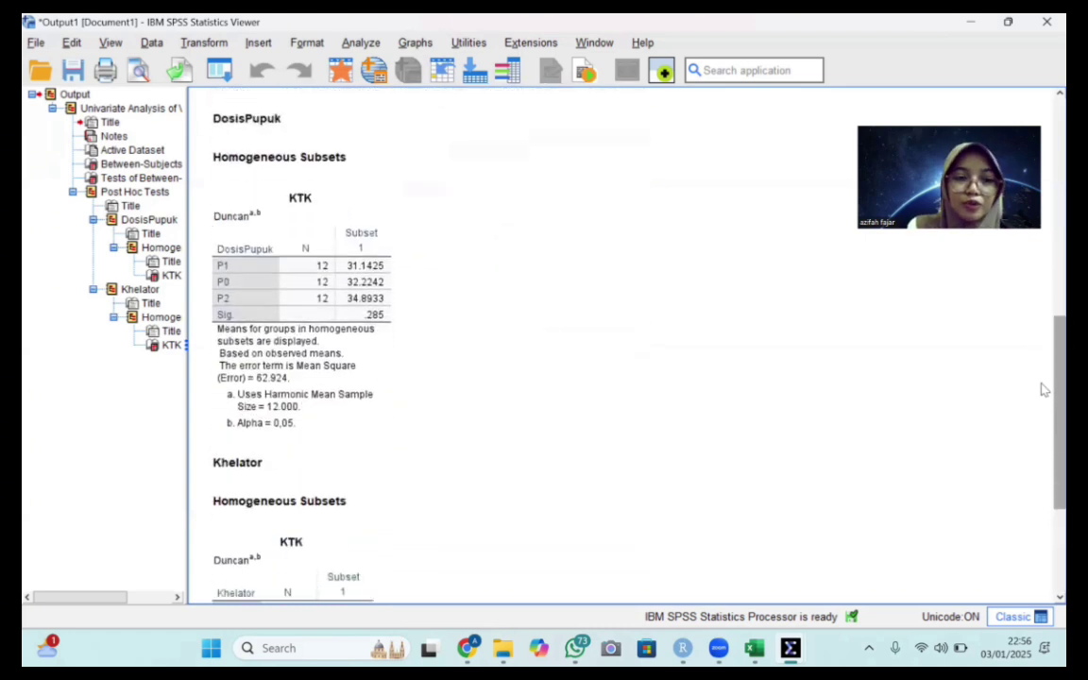
{"action": "scroll", "coordinate": [1044, 384], "scroll_direction": "up", "scroll_amount": 5}
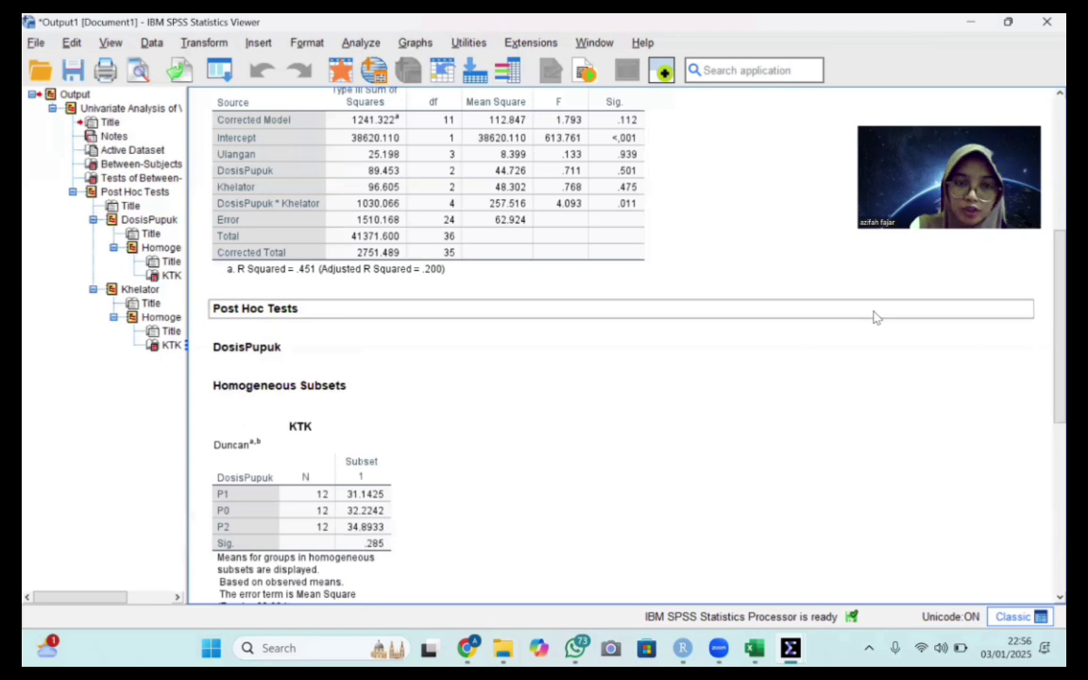
{"action": "scroll", "coordinate": [1043, 321], "scroll_direction": "up", "scroll_amount": 1}
{"action": "scroll", "coordinate": [1044, 284], "scroll_direction": "up", "scroll_amount": 5}
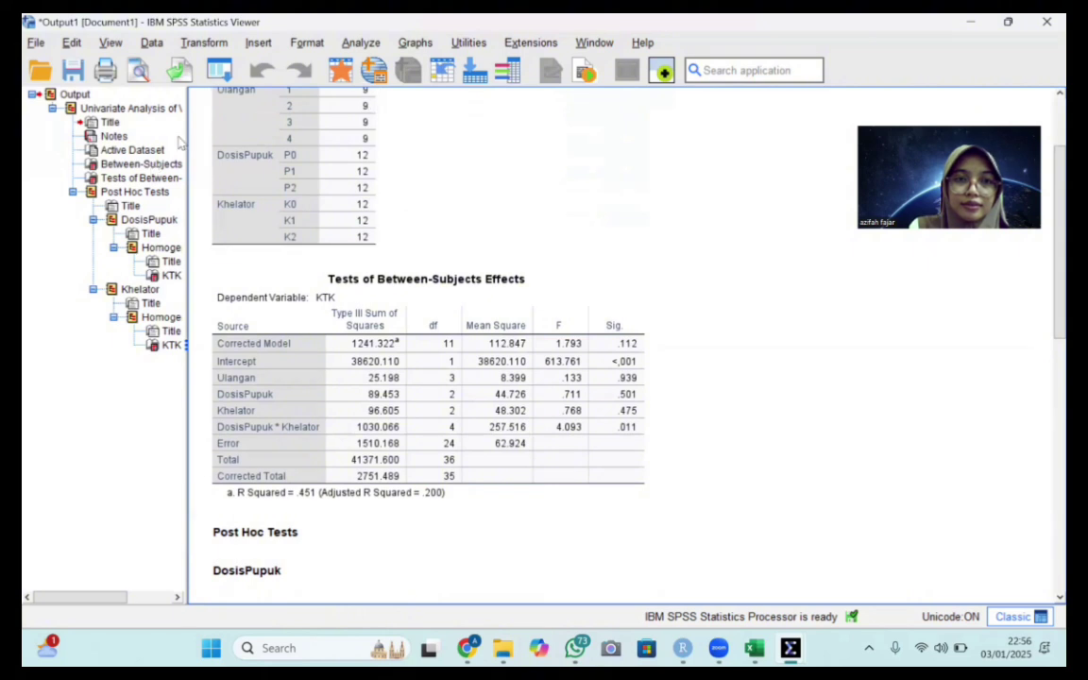
Reopen the Univariate dialog and replace the three fixed factors with Kombinasi alone
{"action": "left_click", "coordinate": [357, 47]}
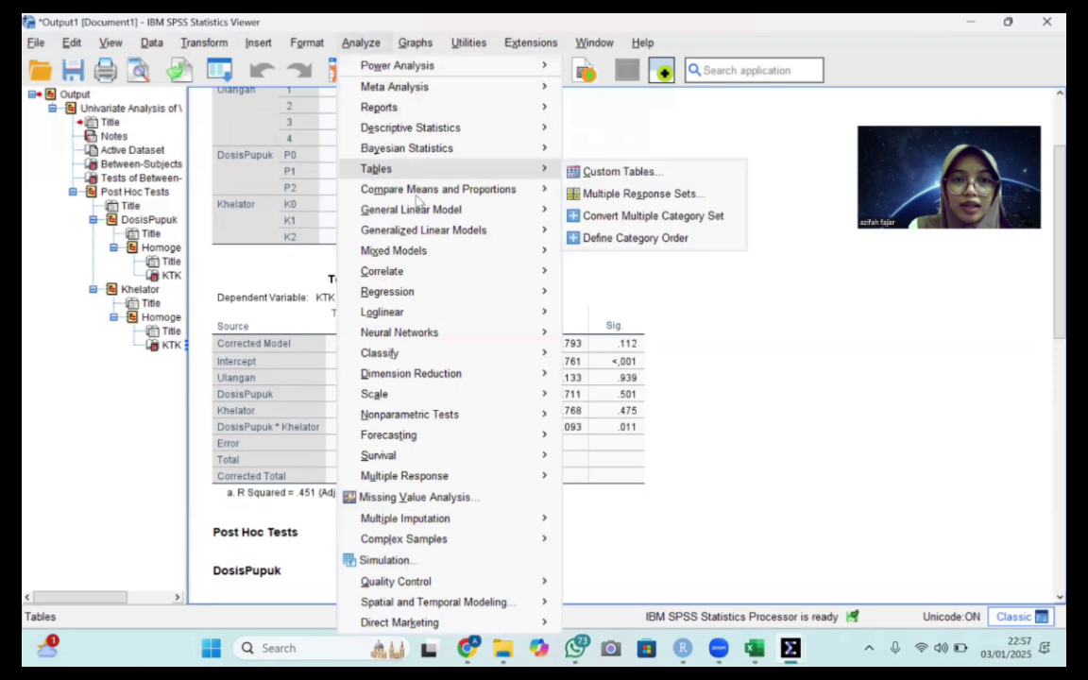
{"action": "mouse_move", "coordinate": [416, 212]}
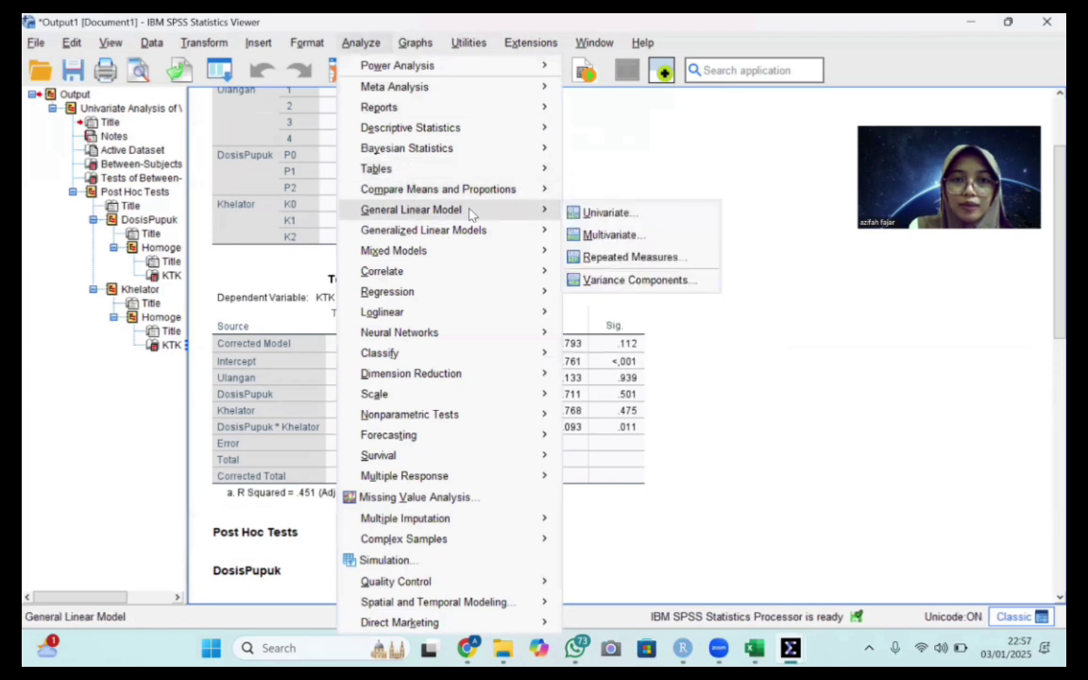
{"action": "left_click", "coordinate": [580, 217]}
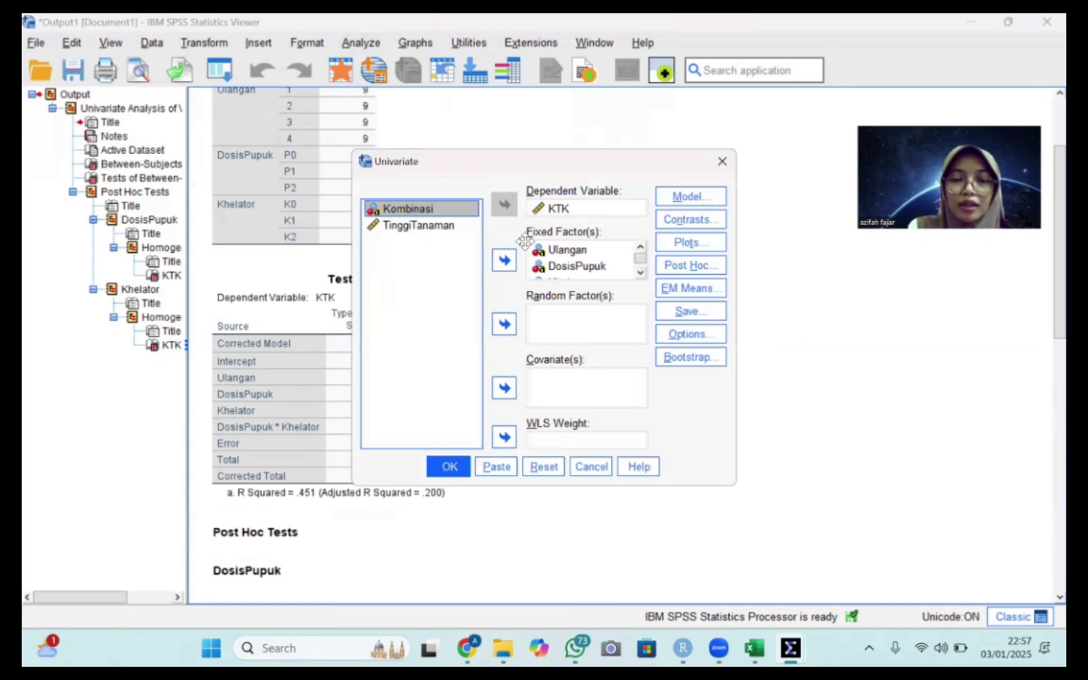
{"action": "left_click_drag", "start_coordinate": [525, 241], "coordinate": [654, 187]}
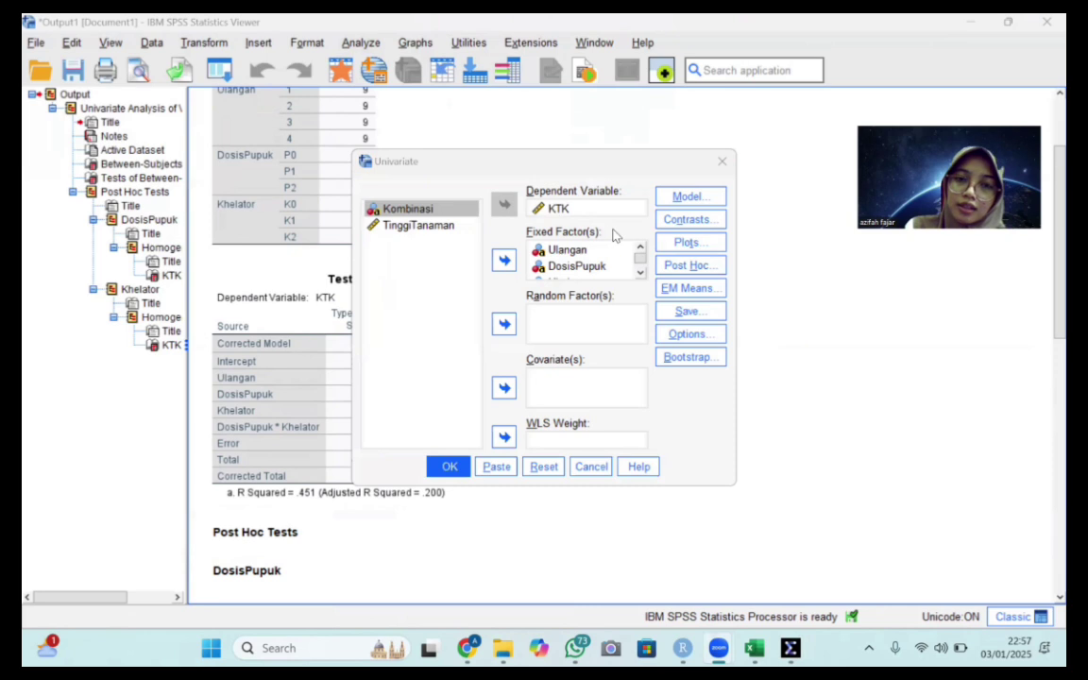
{"action": "left_click", "coordinate": [566, 249]}
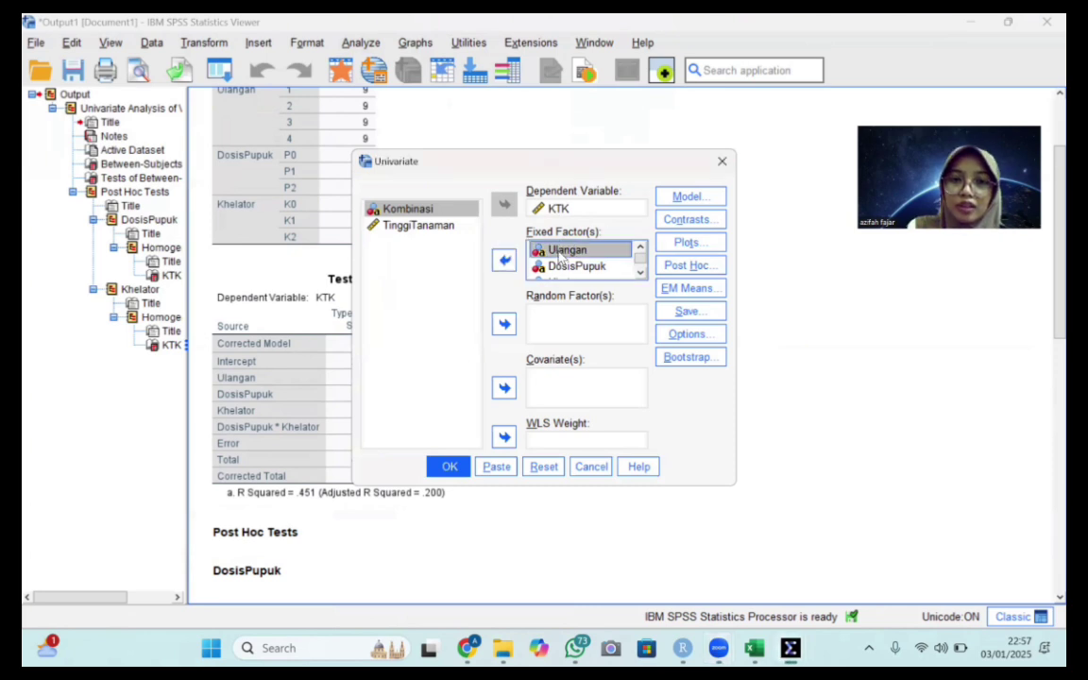
{"action": "left_click", "coordinate": [504, 261]}
{"action": "left_click", "coordinate": [563, 252]}
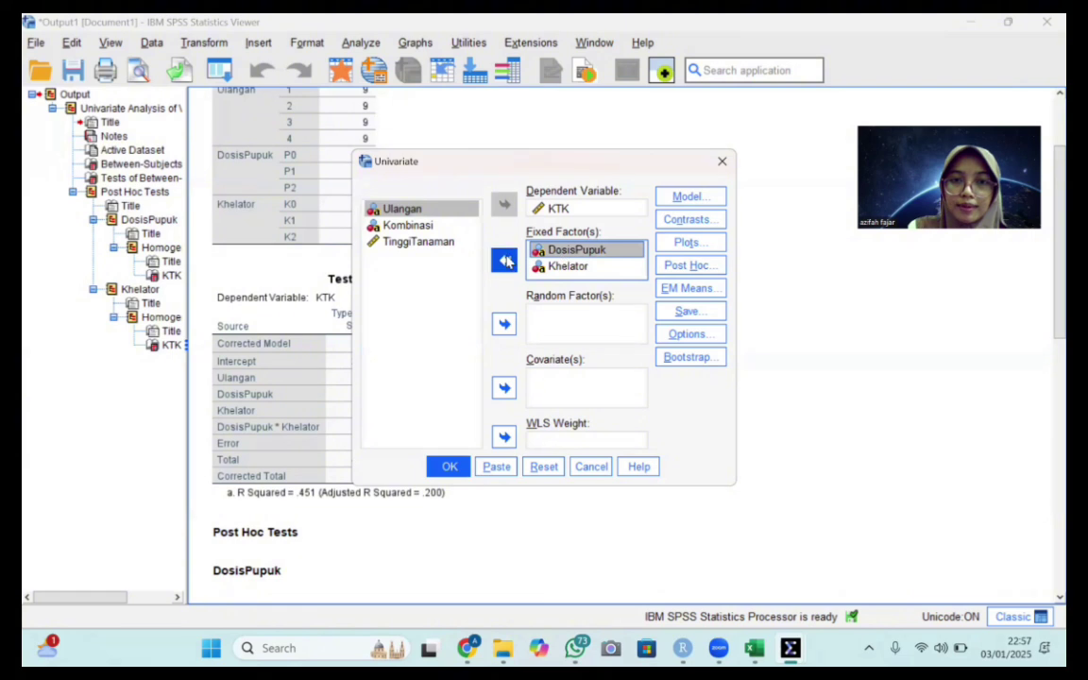
{"action": "left_click", "coordinate": [503, 260]}
{"action": "left_click", "coordinate": [567, 250]}
{"action": "left_click", "coordinate": [504, 260]}
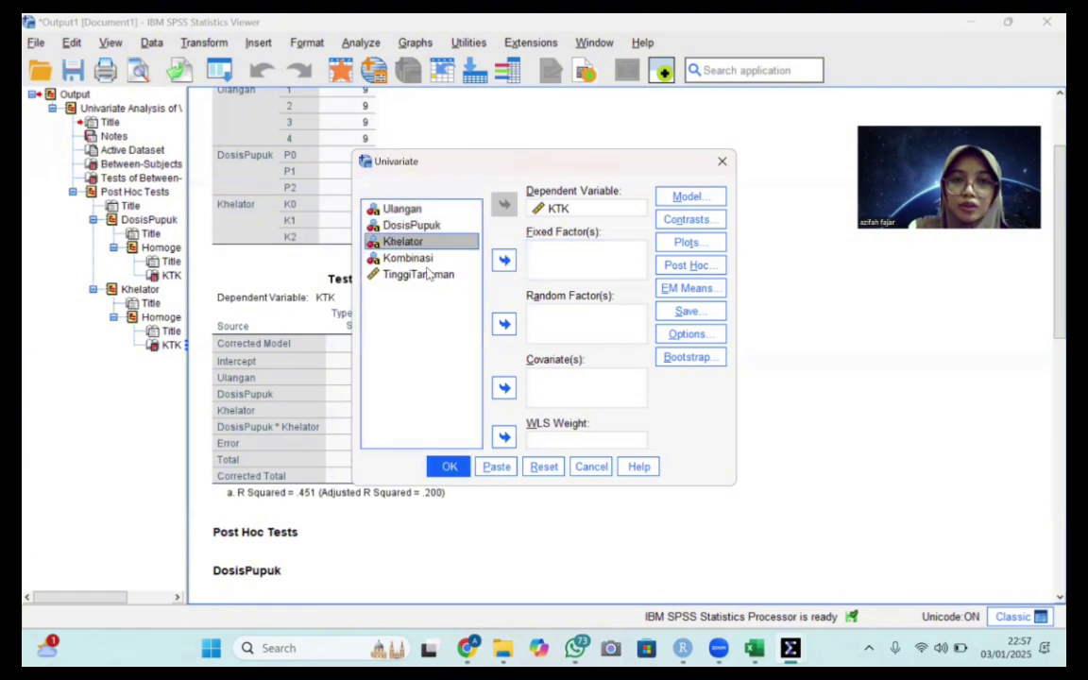
{"action": "left_click", "coordinate": [426, 259]}
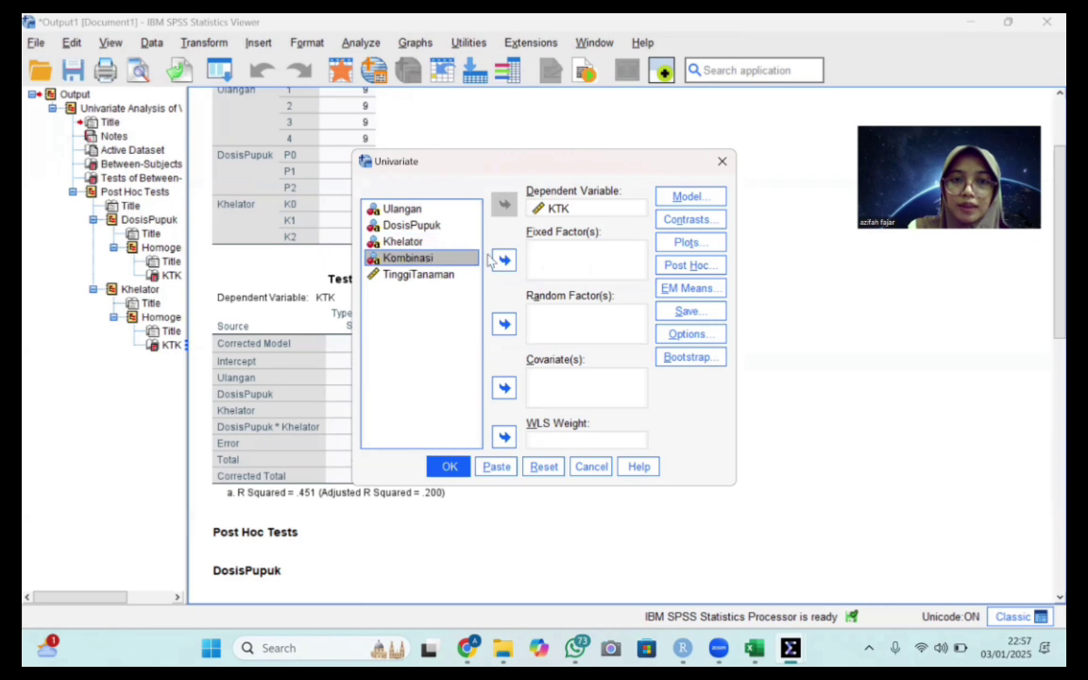
{"action": "left_click", "coordinate": [503, 261]}
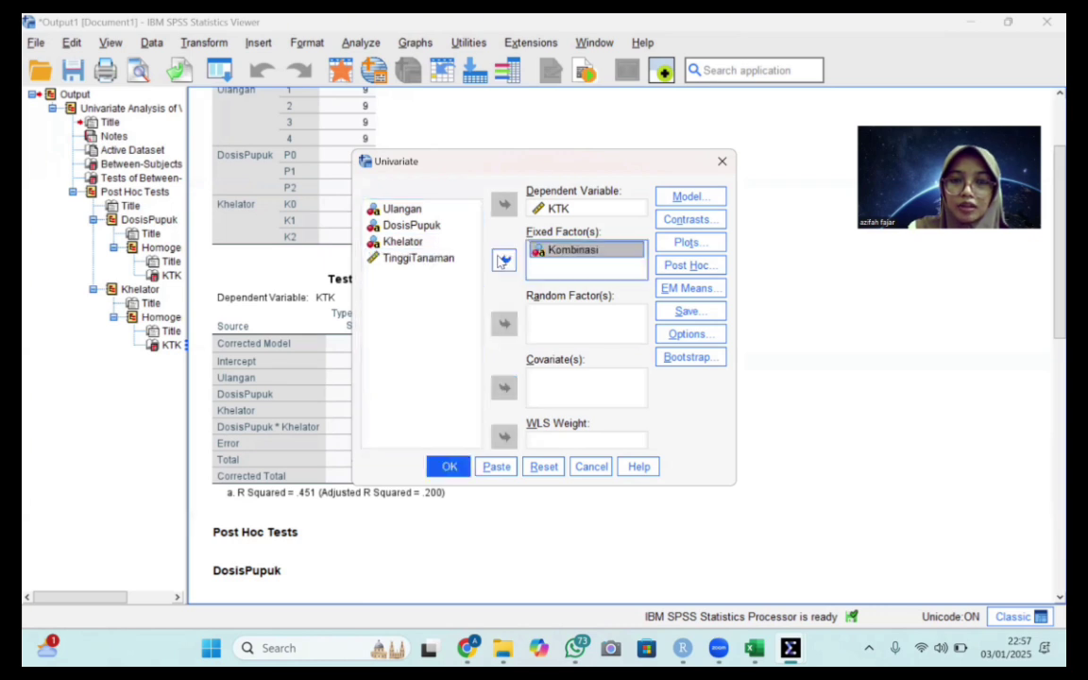
Set Kombinasi as the only model term, add Duncan post hoc on Kombinasi, and run it
{"action": "left_click", "coordinate": [708, 196]}
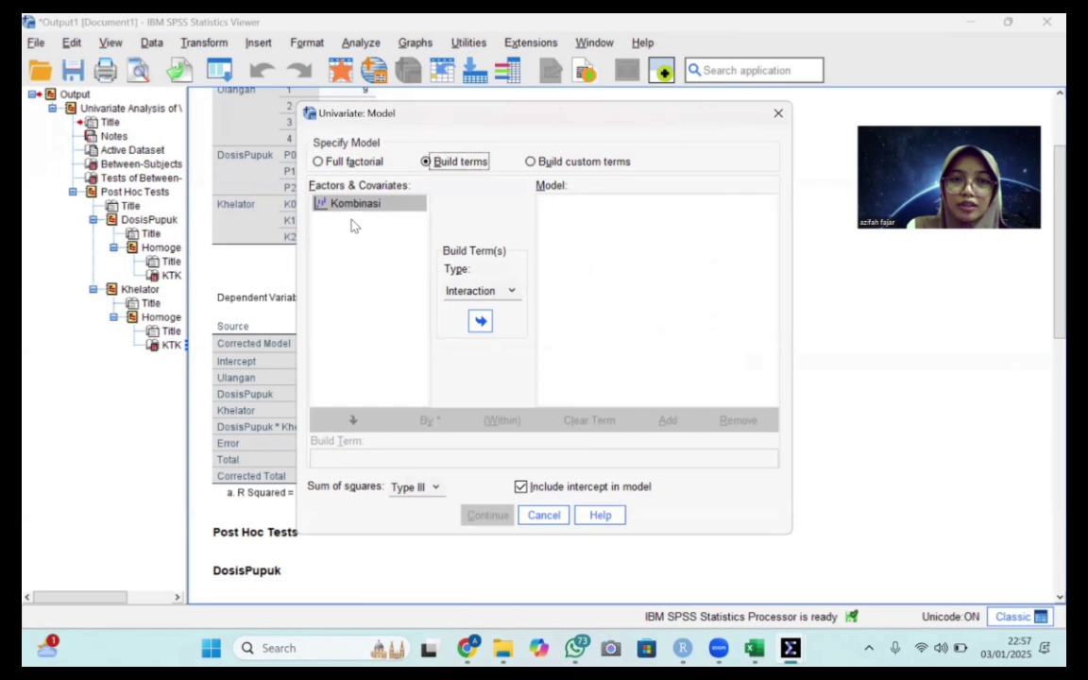
{"action": "left_click", "coordinate": [481, 321]}
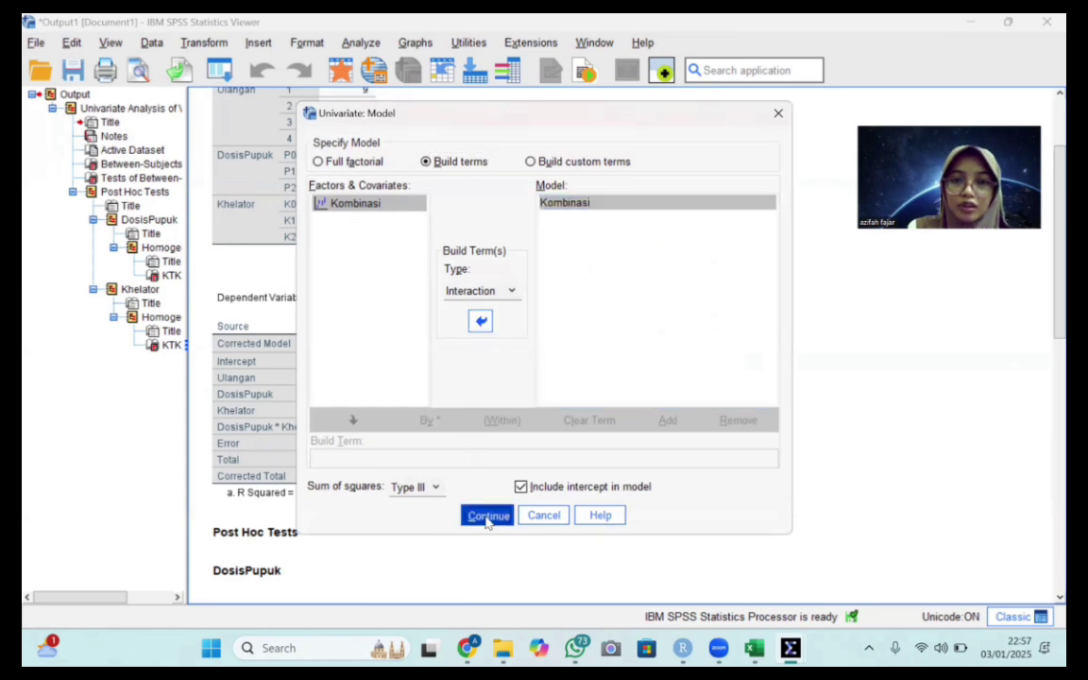
{"action": "left_click", "coordinate": [487, 515]}
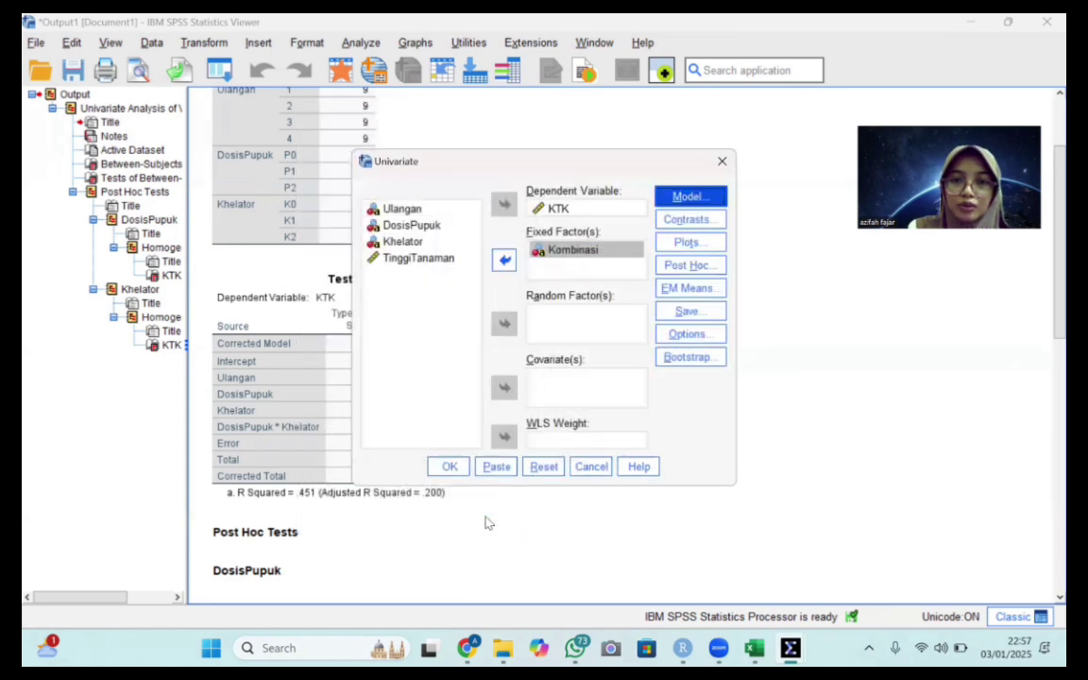
{"action": "left_click", "coordinate": [704, 268]}
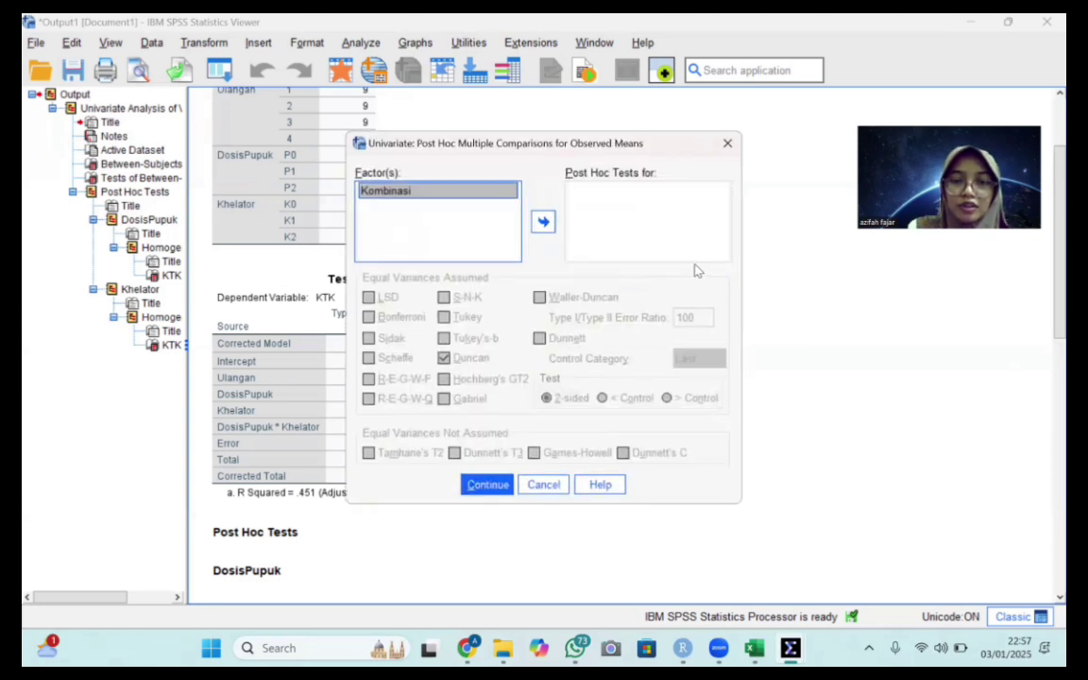
{"action": "left_click", "coordinate": [543, 222]}
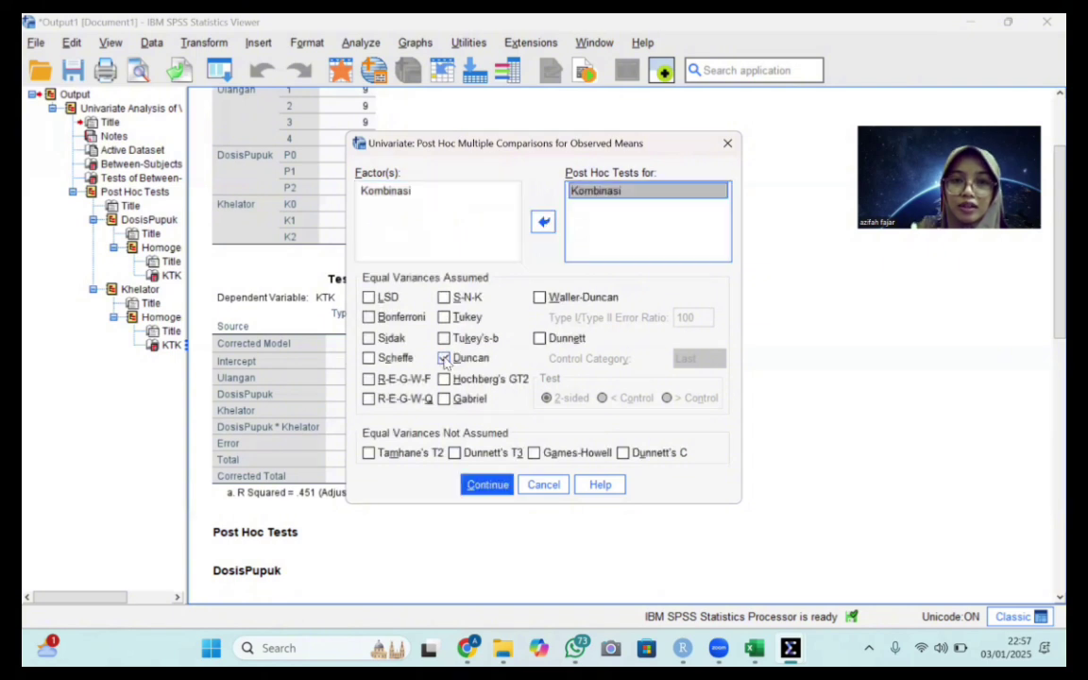
{"action": "left_click", "coordinate": [489, 486]}
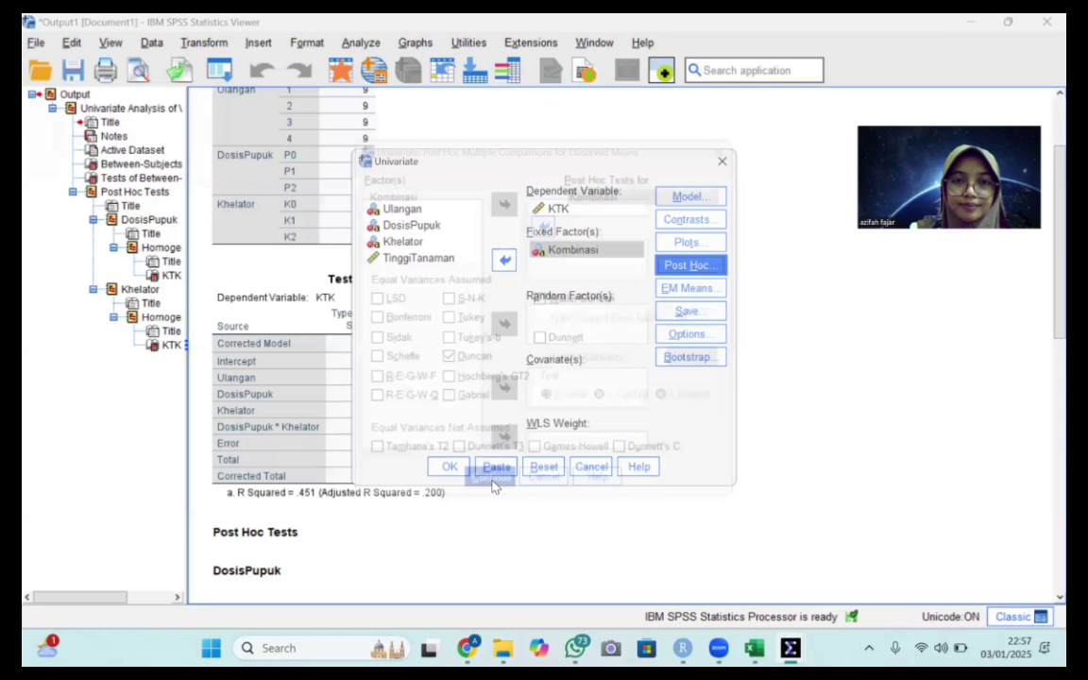
{"action": "left_click", "coordinate": [450, 467]}
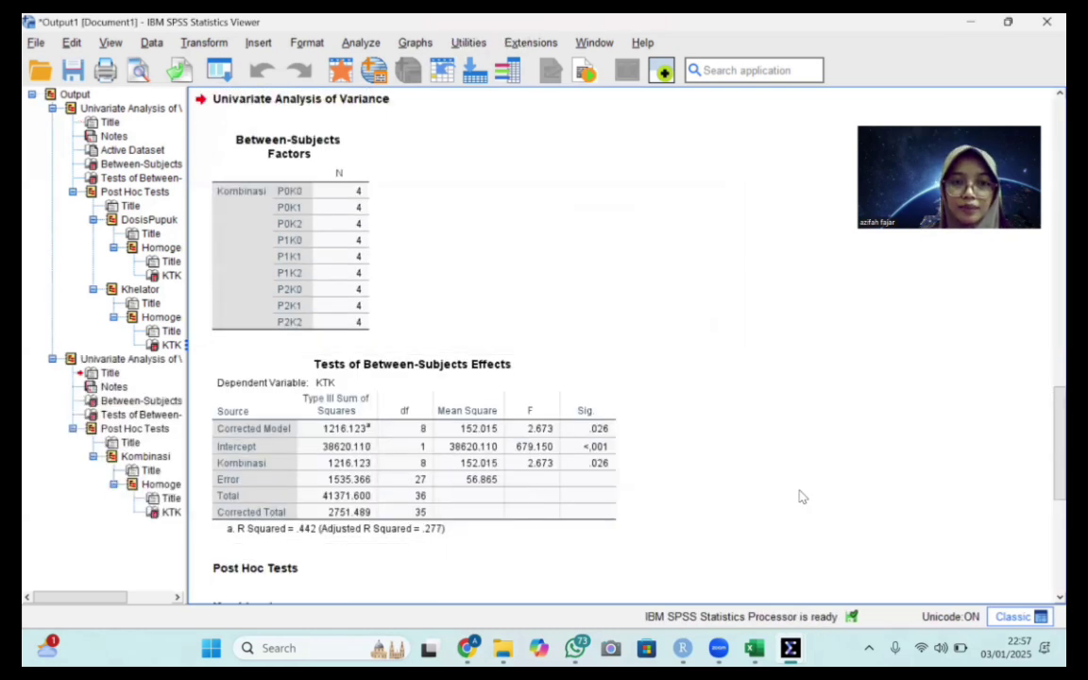
{"action": "left_click_drag", "start_coordinate": [1044, 472], "coordinate": [1044, 579]}
{"action": "left_click", "coordinate": [279, 383]}
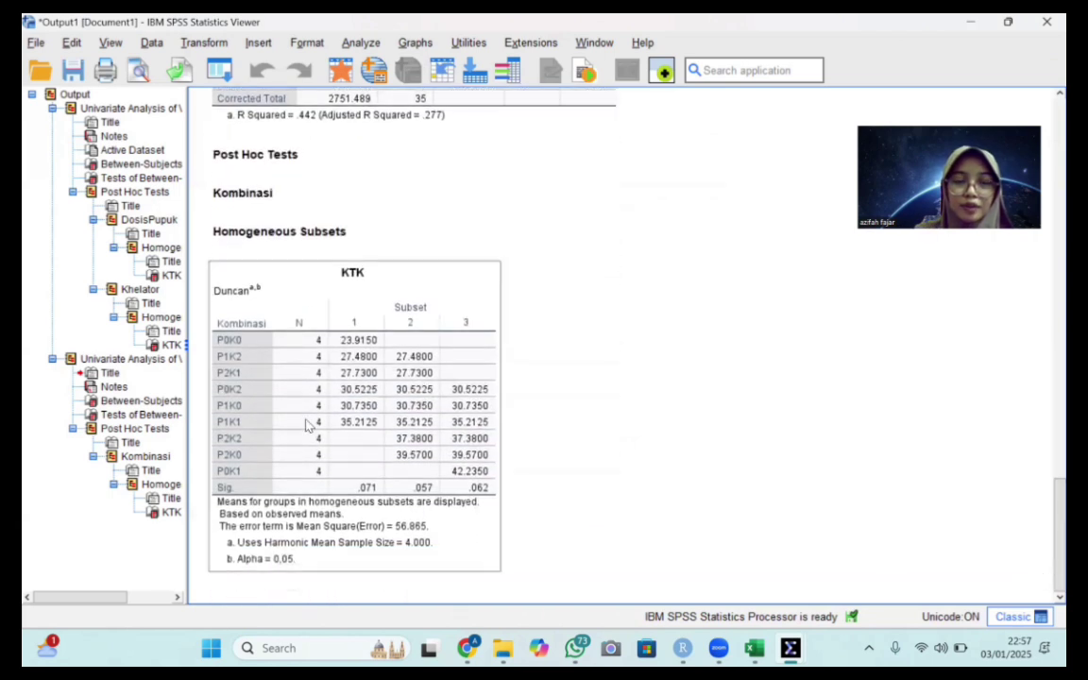
{"action": "left_click", "coordinate": [284, 231]}
{"action": "left_click", "coordinate": [366, 376]}
{"action": "left_click", "coordinate": [312, 232]}
{"action": "left_click", "coordinate": [355, 284]}
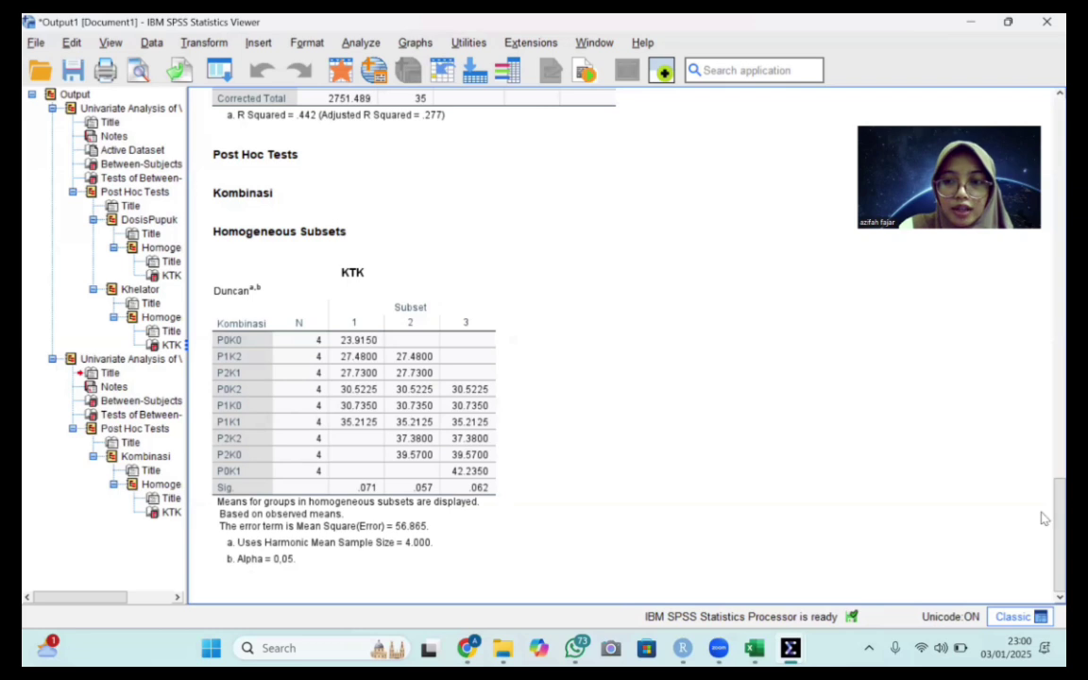
Run a Pearson bivariate correlation of KTK with TinggiTanaman (r = -.245, N 36)
{"action": "scroll", "coordinate": [1044, 505], "scroll_direction": "up", "scroll_amount": 3}
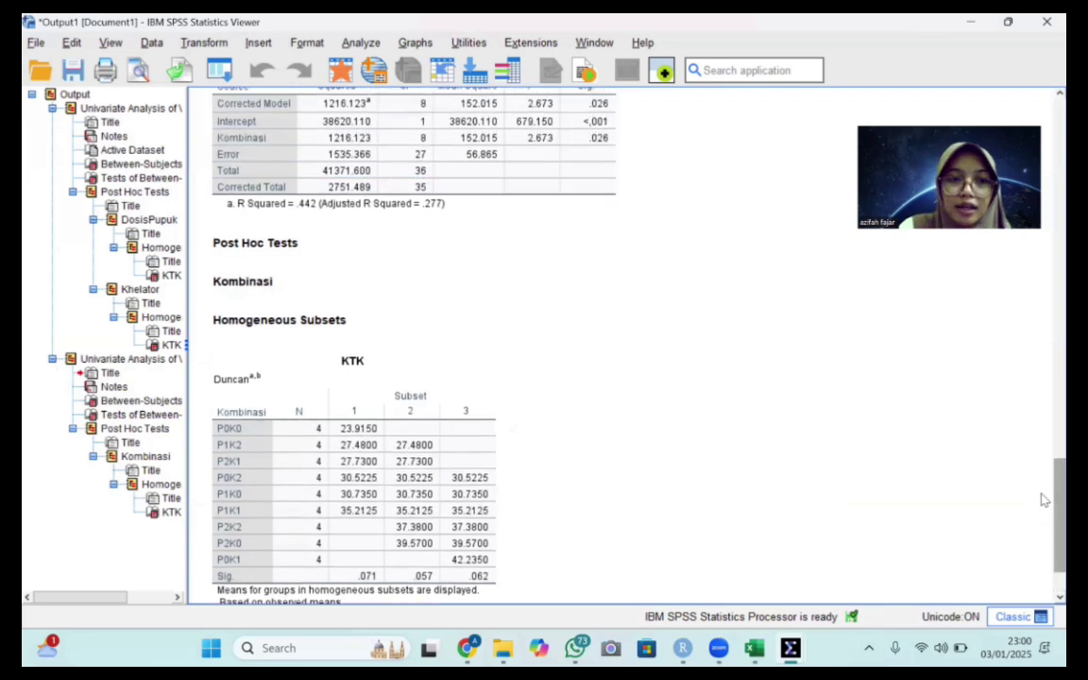
{"action": "scroll", "coordinate": [1044, 500], "scroll_direction": "up", "scroll_amount": 15}
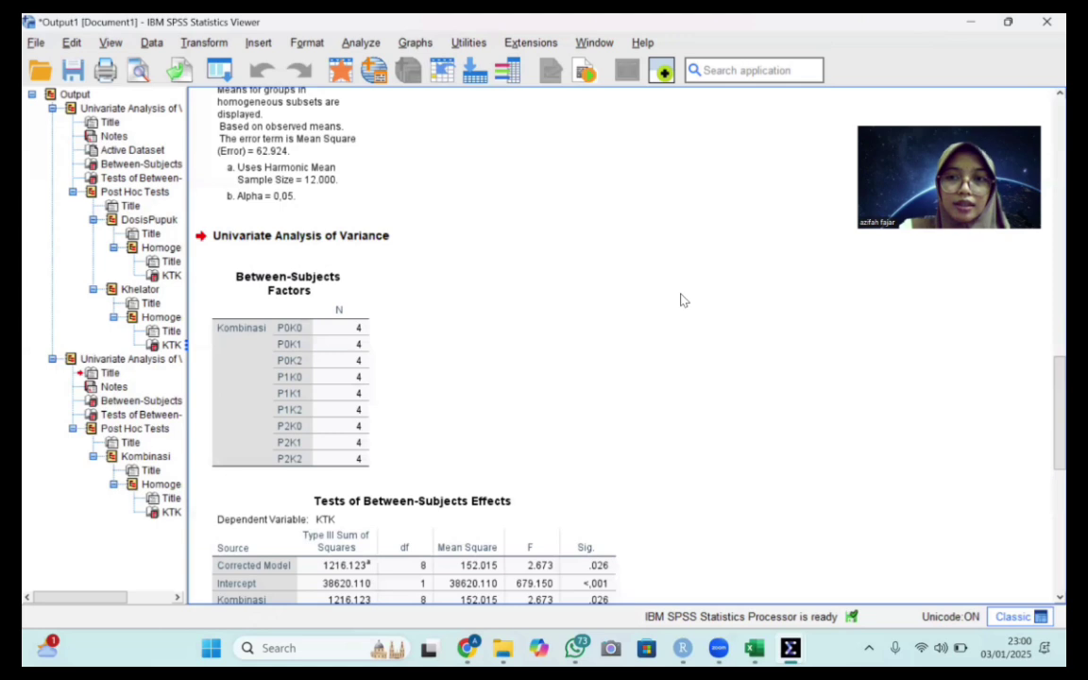
{"action": "left_click", "coordinate": [361, 42]}
{"action": "mouse_move", "coordinate": [397, 274]}
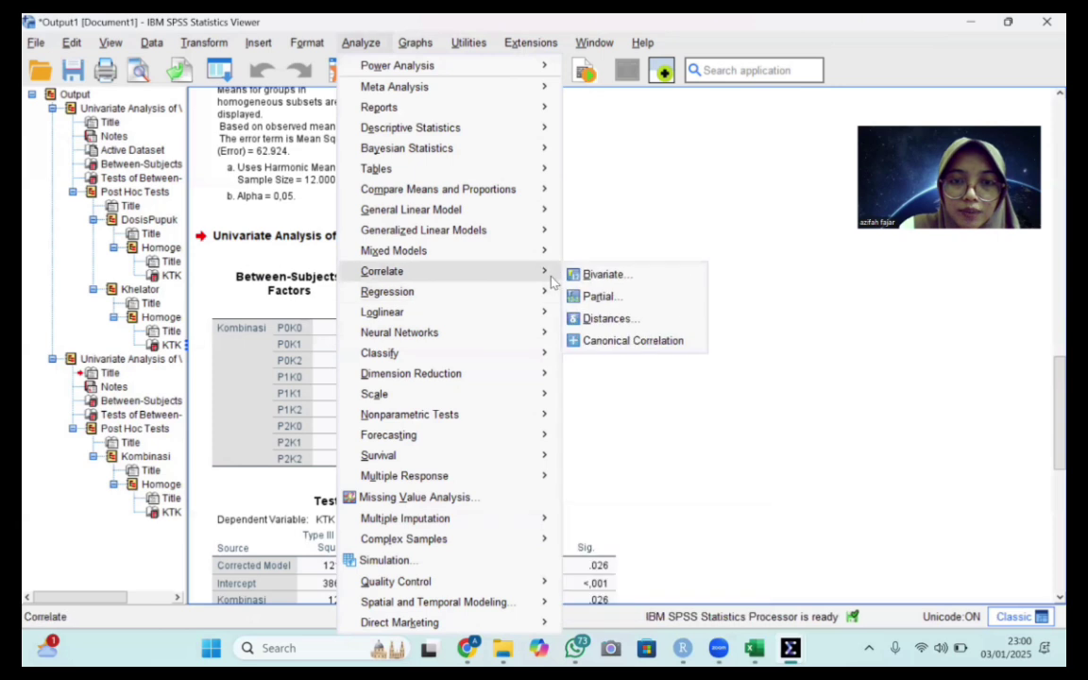
{"action": "left_click", "coordinate": [601, 275]}
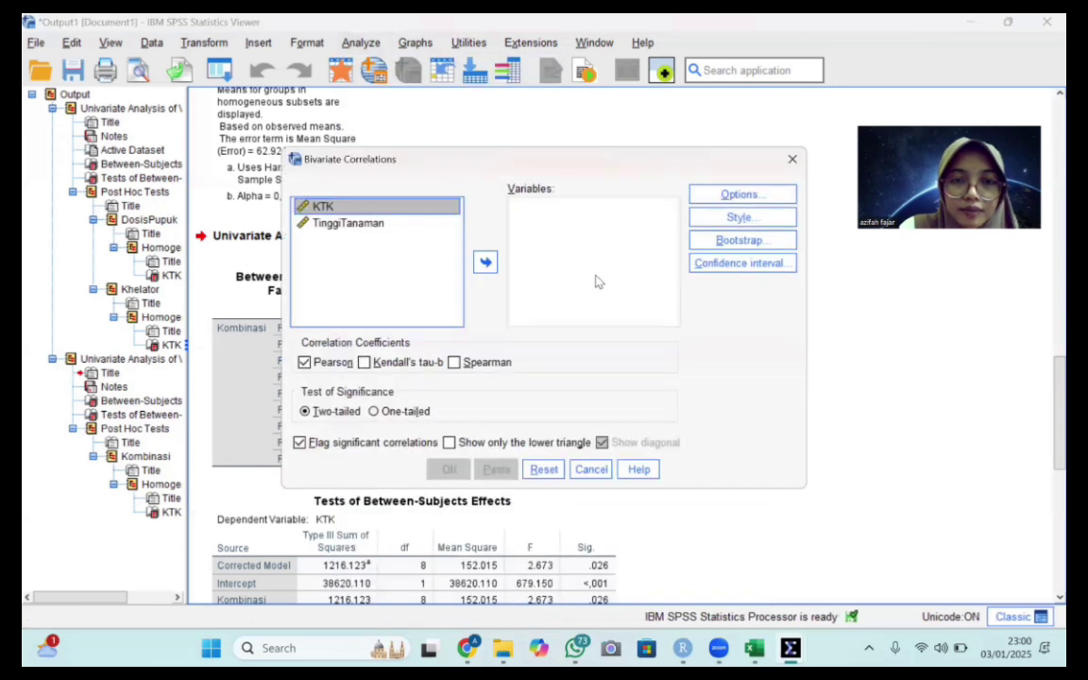
{"action": "left_click", "coordinate": [486, 261]}
{"action": "left_click", "coordinate": [383, 206]}
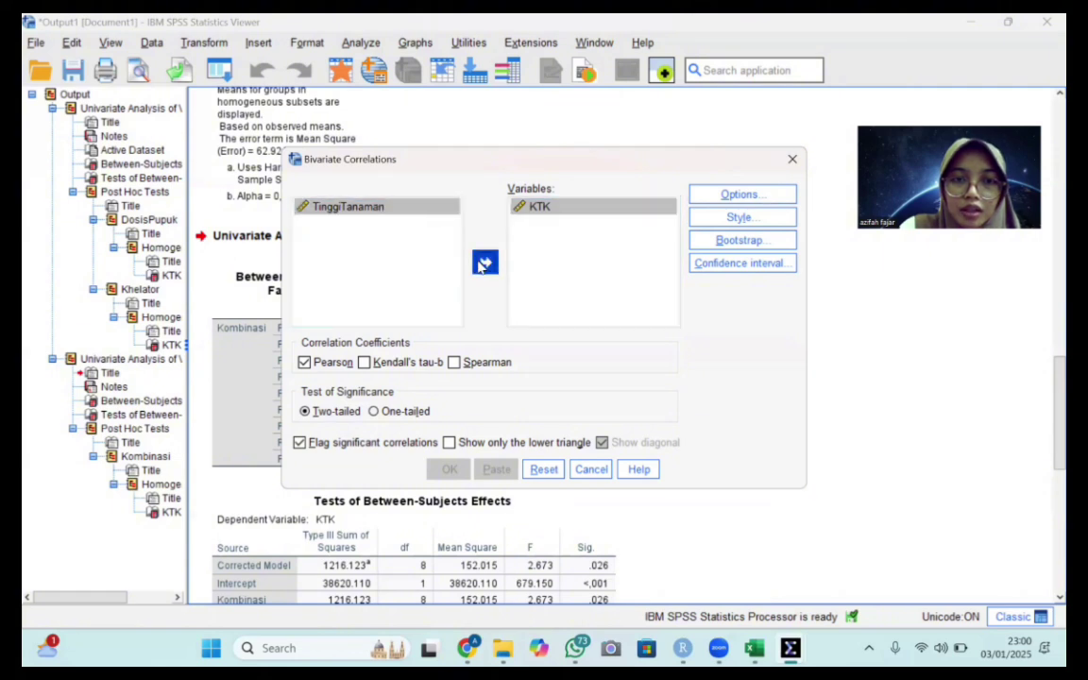
{"action": "left_click", "coordinate": [484, 263]}
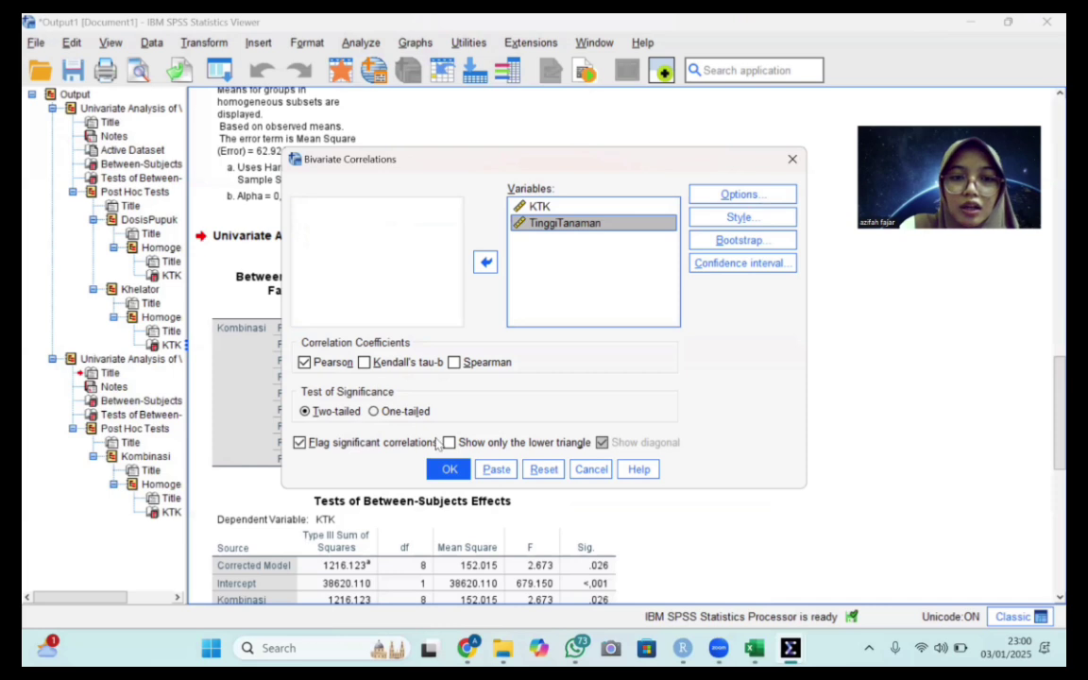
{"action": "left_click", "coordinate": [449, 470]}
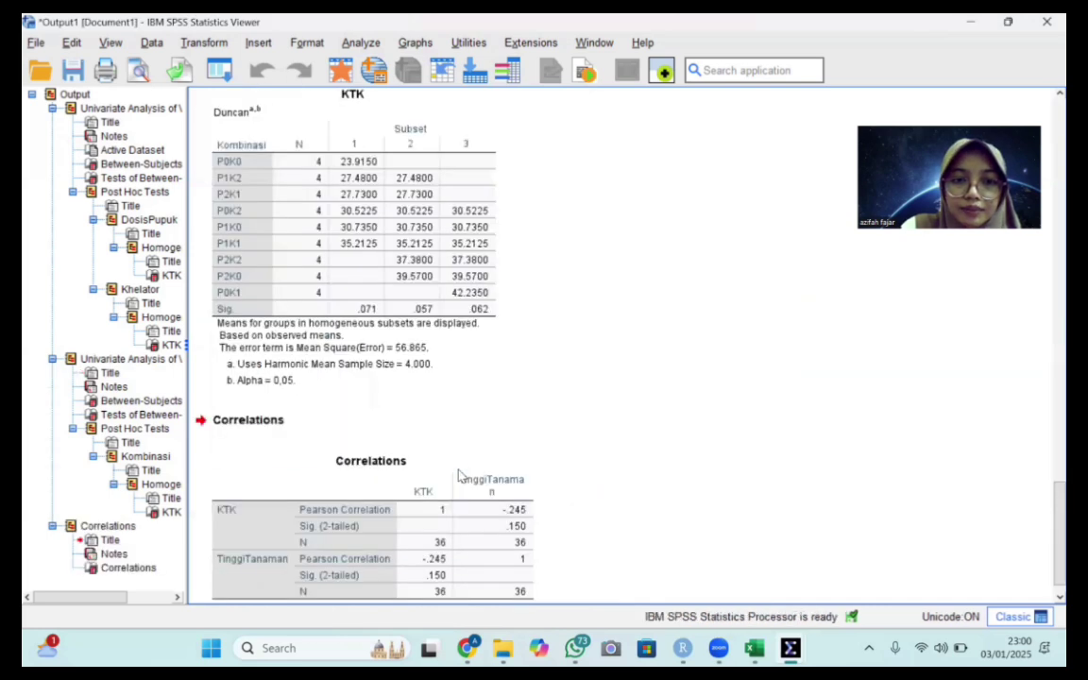
{"action": "scroll", "coordinate": [1039, 533], "scroll_direction": "down", "scroll_amount": 1}
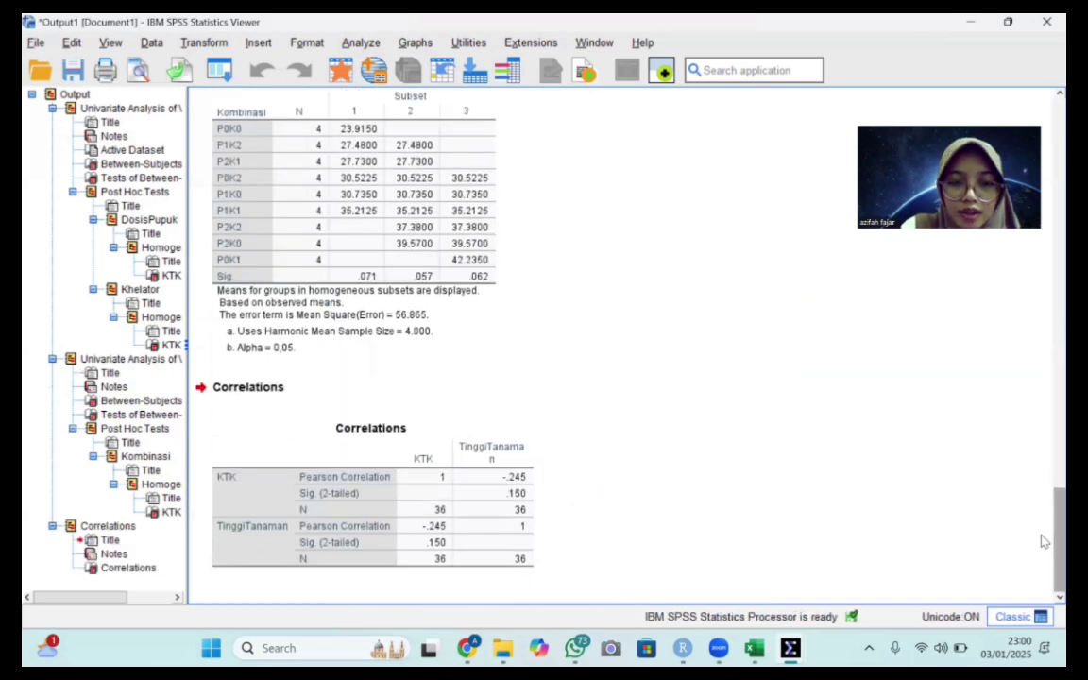
{"action": "left_click", "coordinate": [284, 415]}
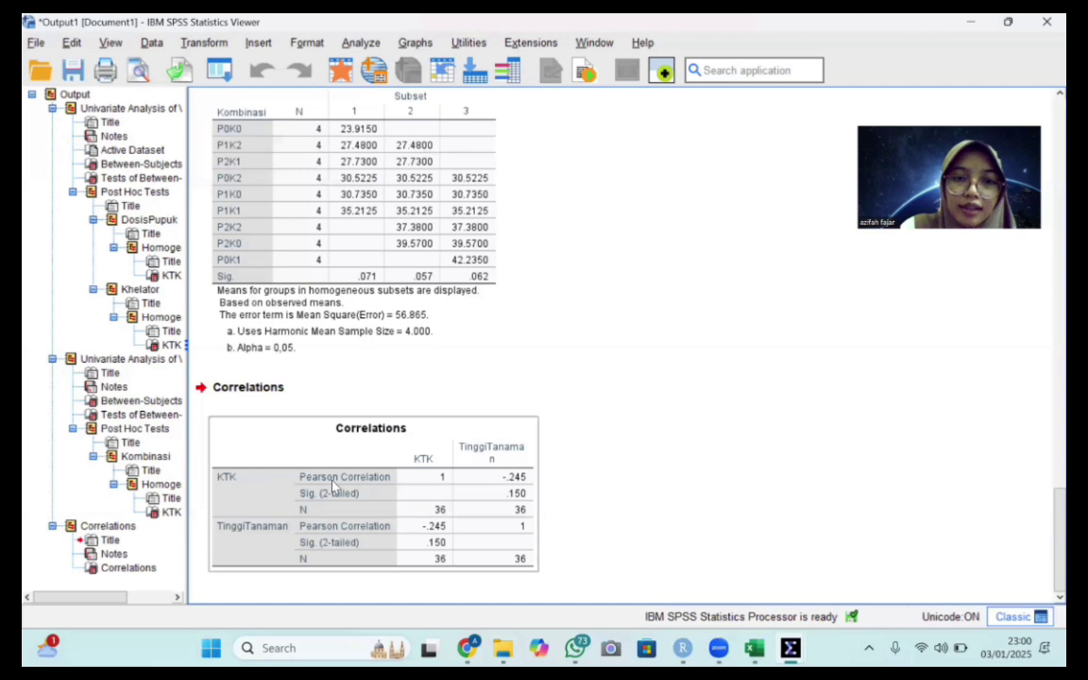
{"action": "left_click", "coordinate": [567, 466]}
{"action": "left_click", "coordinate": [370, 446]}
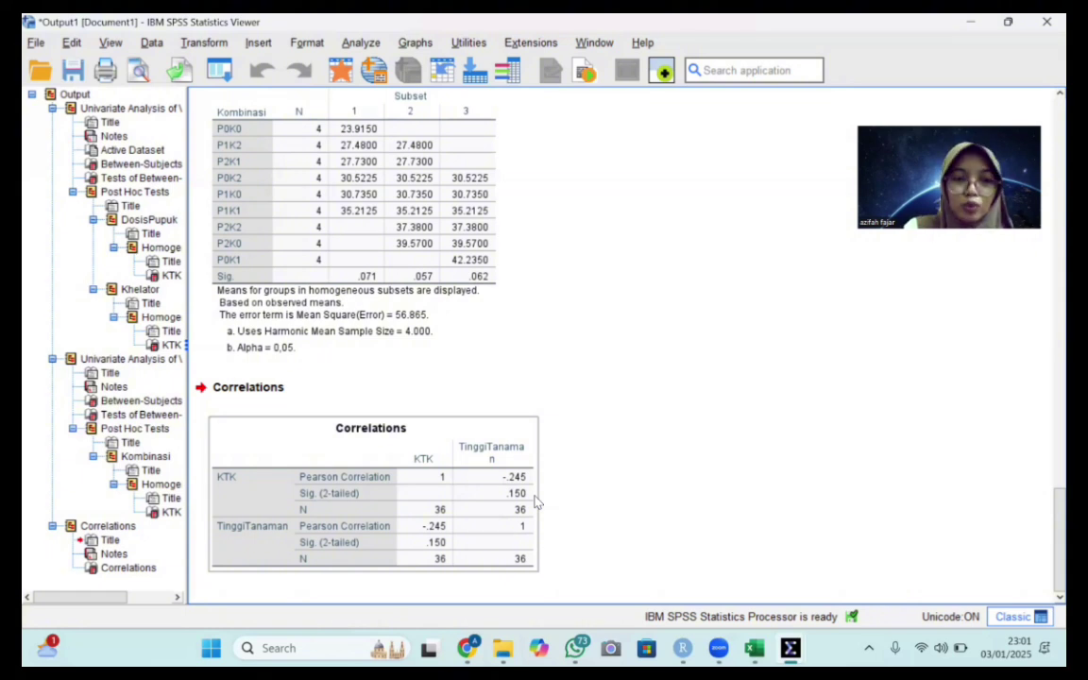
{"action": "left_click", "coordinate": [604, 477]}
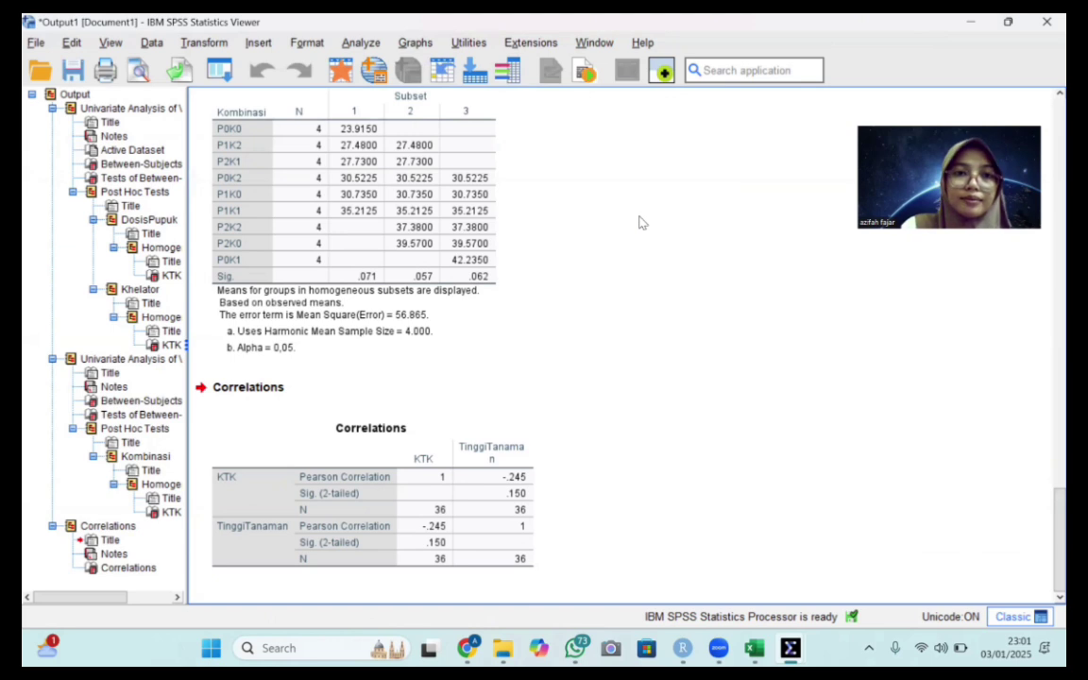
Build a Simple Scatter chart with KTK on Y and TinggiTanaman on X, then select it in the output
{"action": "left_click", "coordinate": [403, 44]}
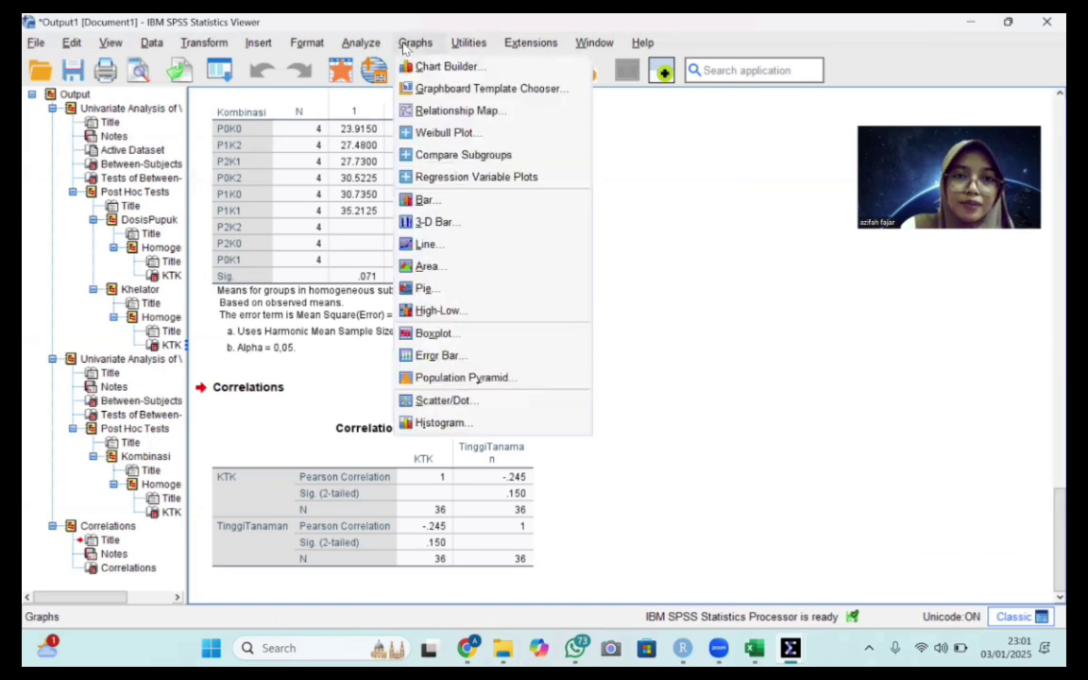
{"action": "left_click", "coordinate": [453, 402]}
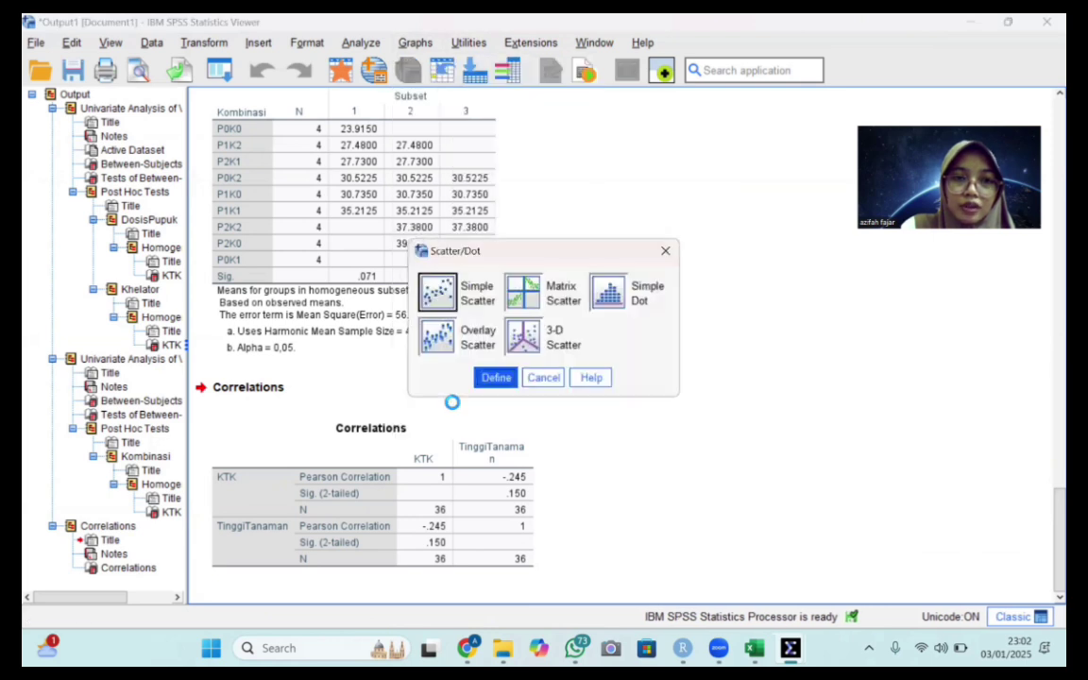
{"action": "left_click", "coordinate": [497, 378]}
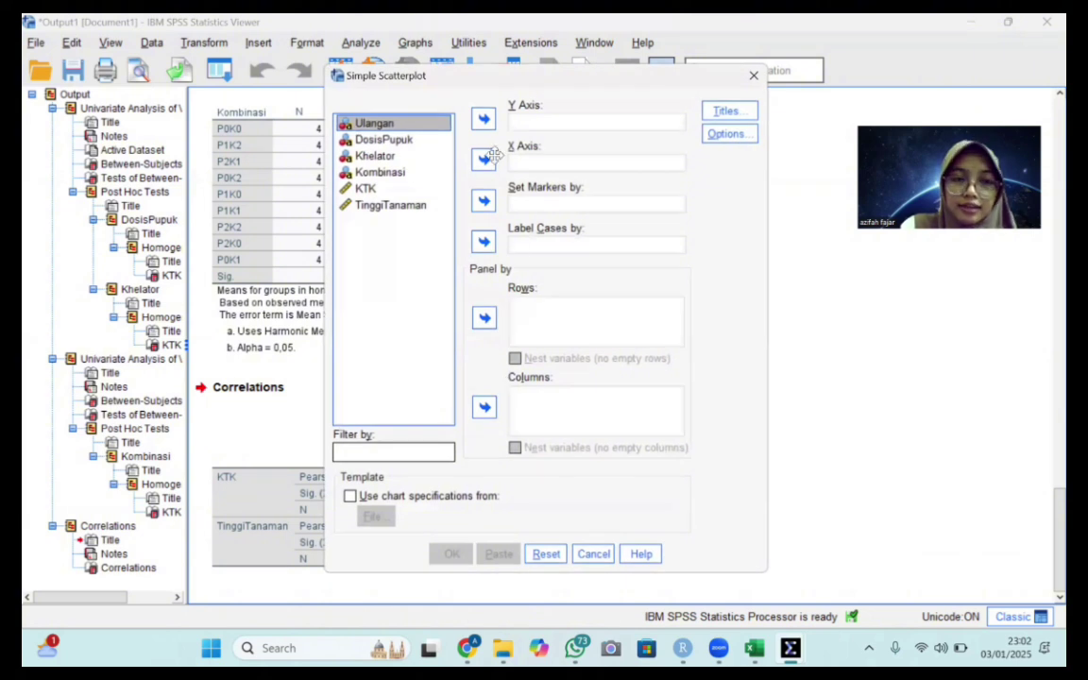
{"action": "left_click", "coordinate": [391, 189]}
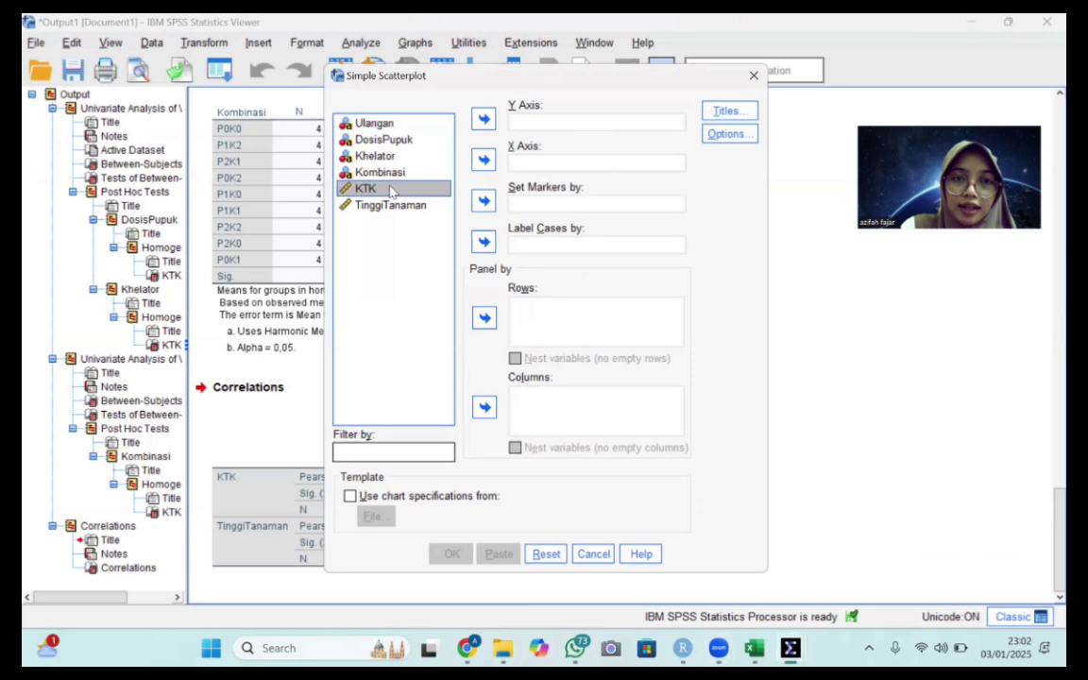
{"action": "left_click", "coordinate": [484, 119]}
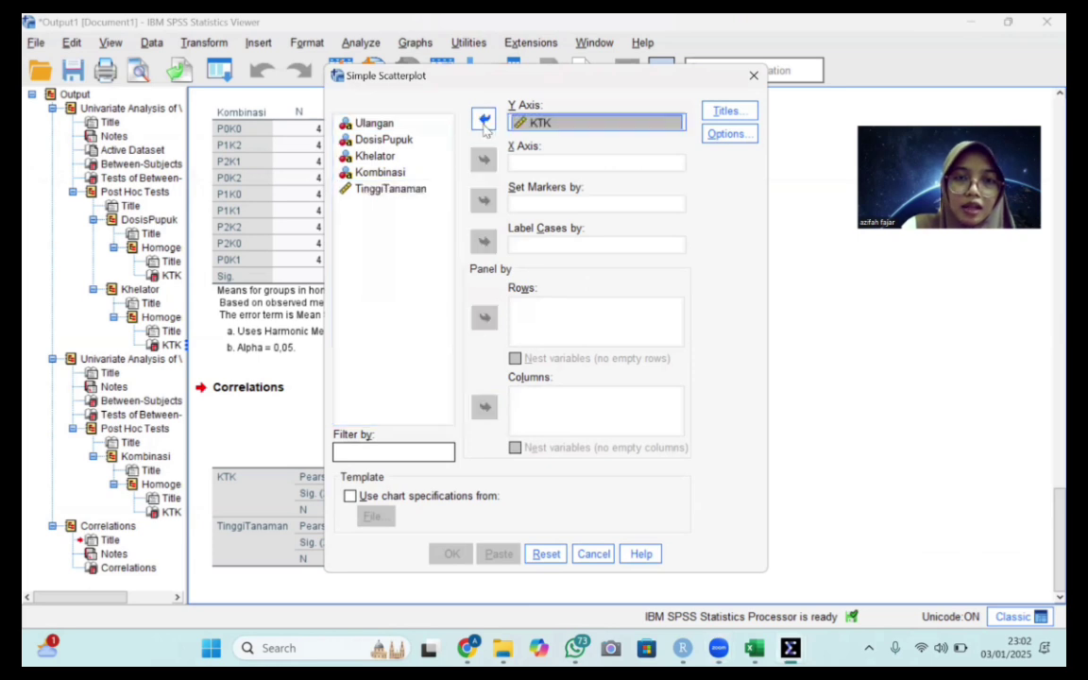
{"action": "left_click", "coordinate": [395, 191]}
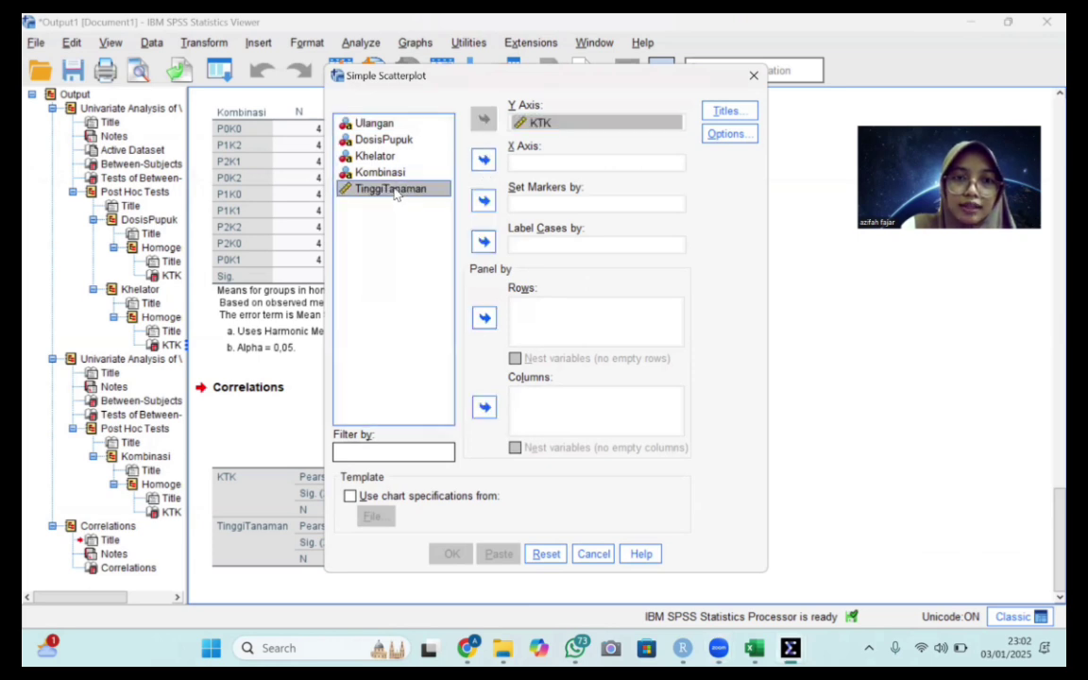
{"action": "left_click", "coordinate": [484, 160]}
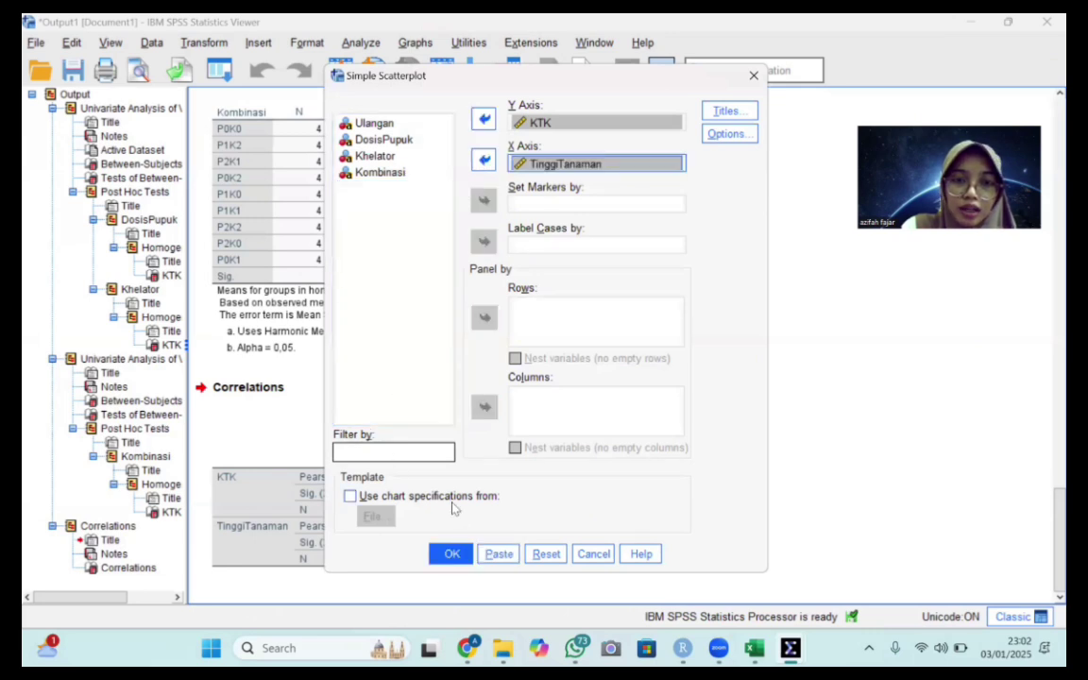
{"action": "left_click", "coordinate": [459, 555]}
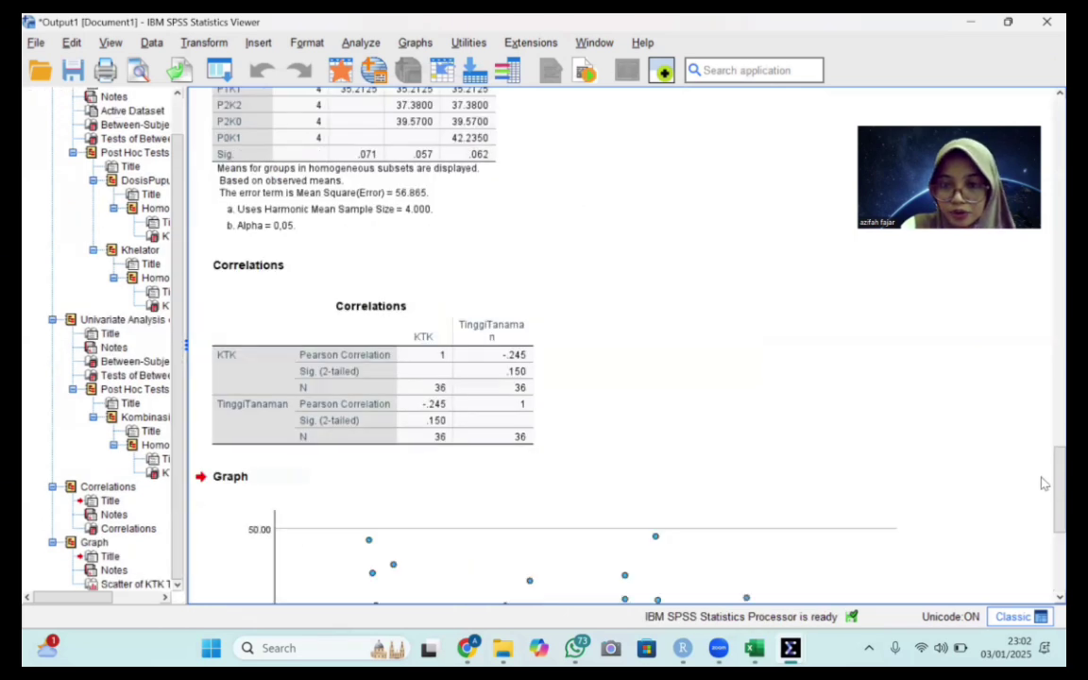
{"action": "scroll", "coordinate": [1043, 511], "scroll_direction": "down", "scroll_amount": 2}
{"action": "scroll", "coordinate": [1043, 510], "scroll_direction": "down", "scroll_amount": 4}
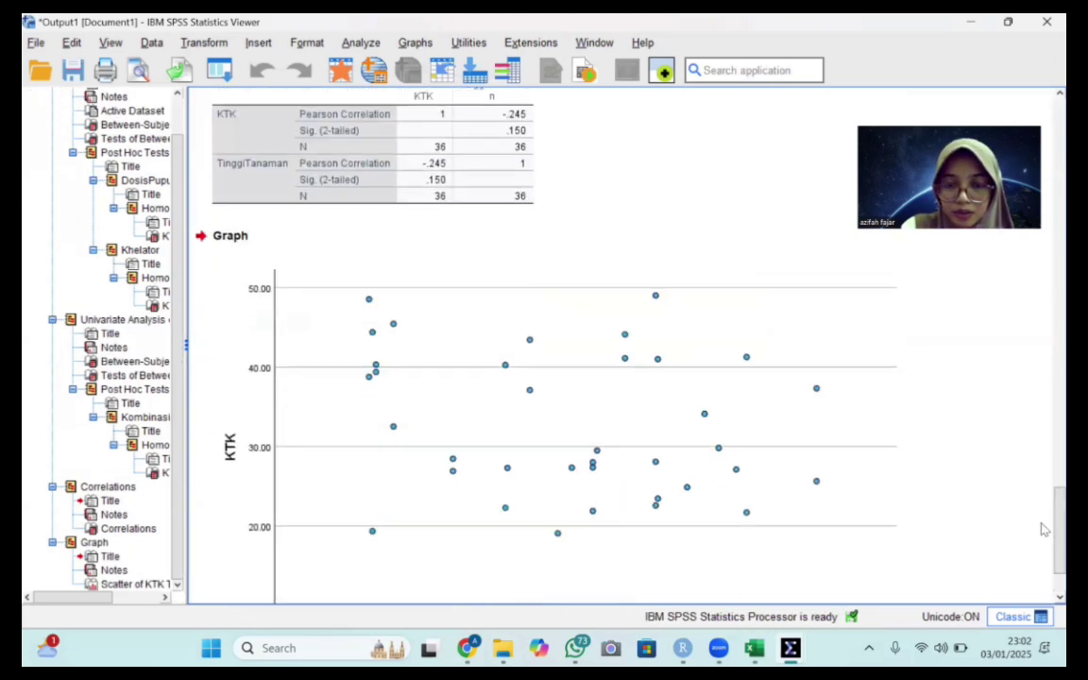
{"action": "left_click", "coordinate": [715, 485]}
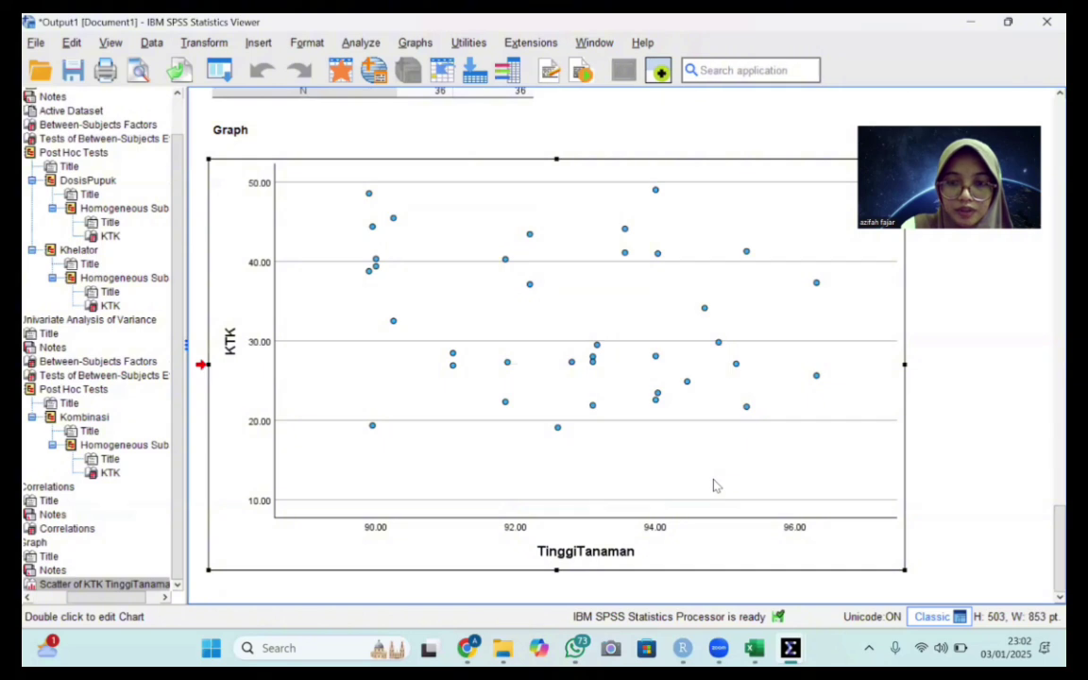
In Chart Editor, add a Linear fit line at Total, giving y=1.36E2-1.11*x with R² 0.060
{"action": "double_click", "coordinate": [715, 486]}
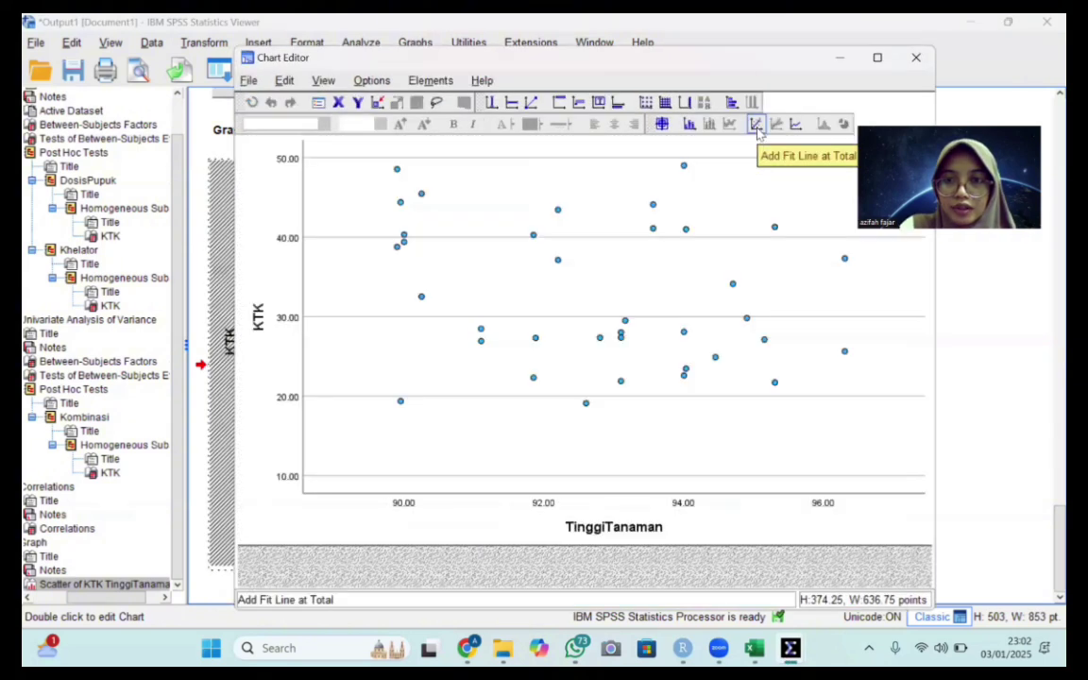
{"action": "left_click", "coordinate": [757, 127]}
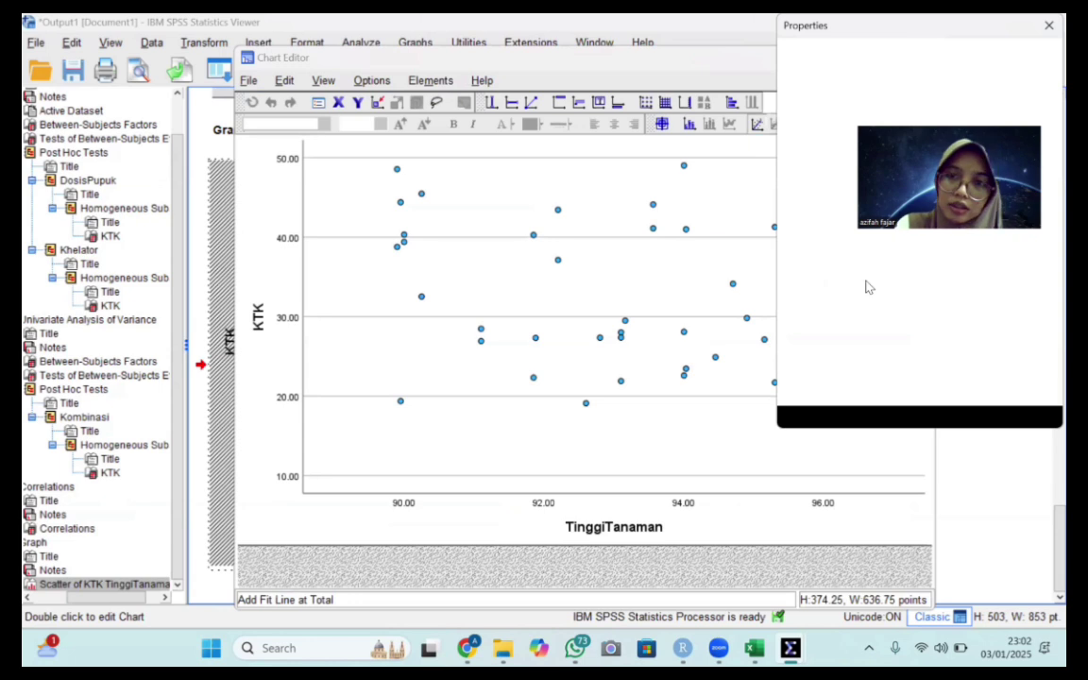
{"action": "left_click_drag", "start_coordinate": [925, 238], "coordinate": [918, 466]}
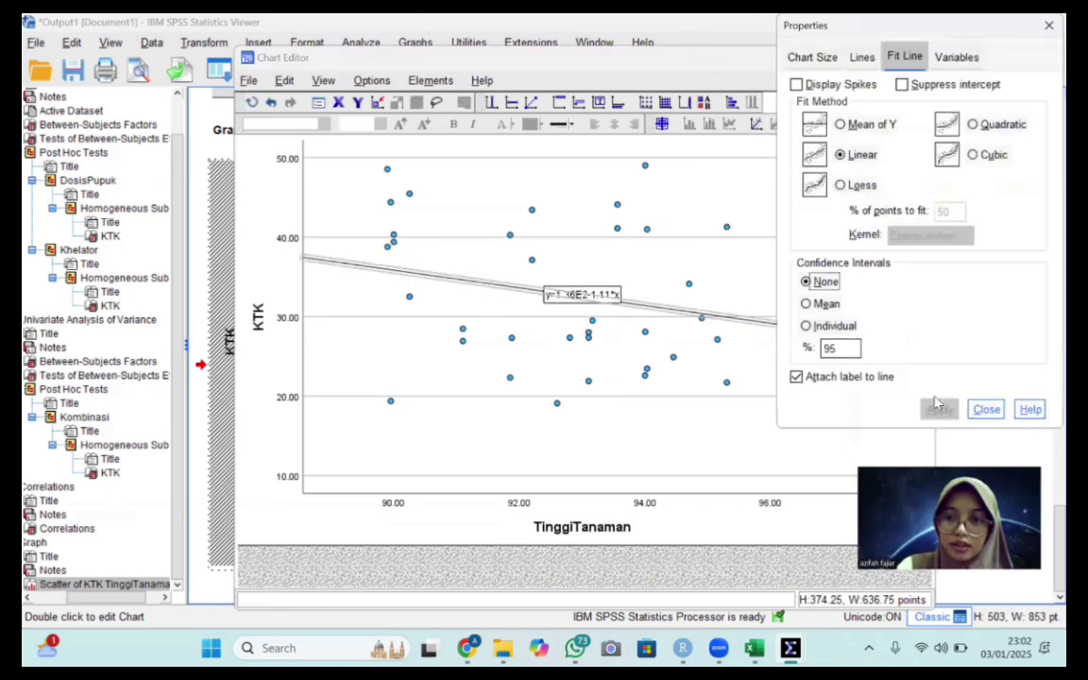
{"action": "left_click", "coordinate": [986, 409]}
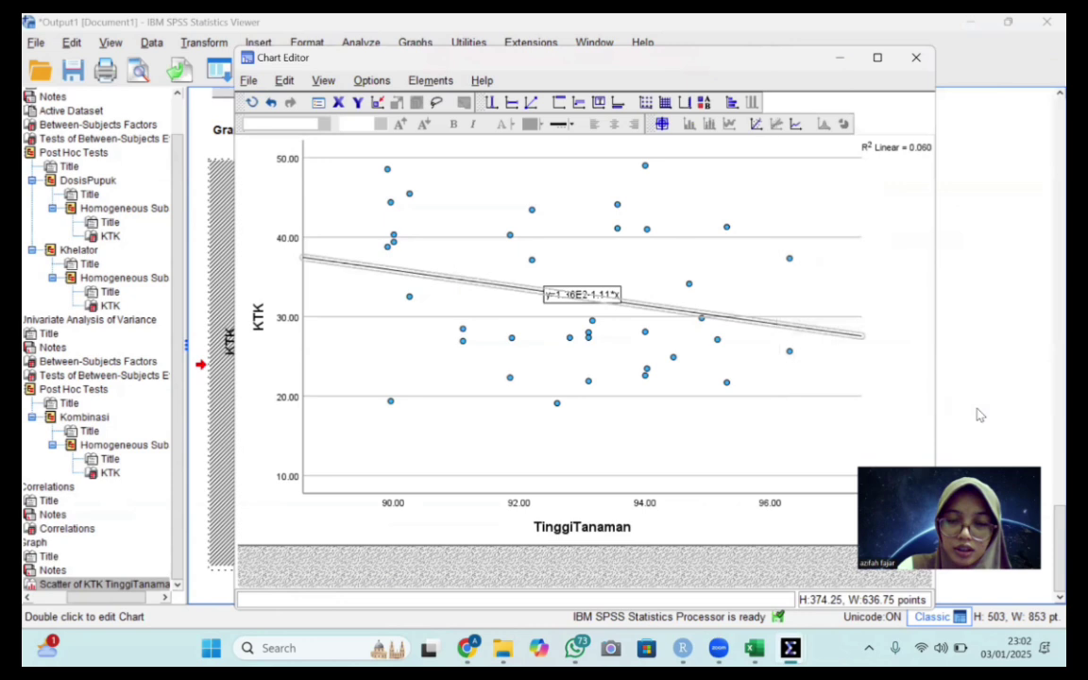
{"action": "left_click", "coordinate": [912, 279]}
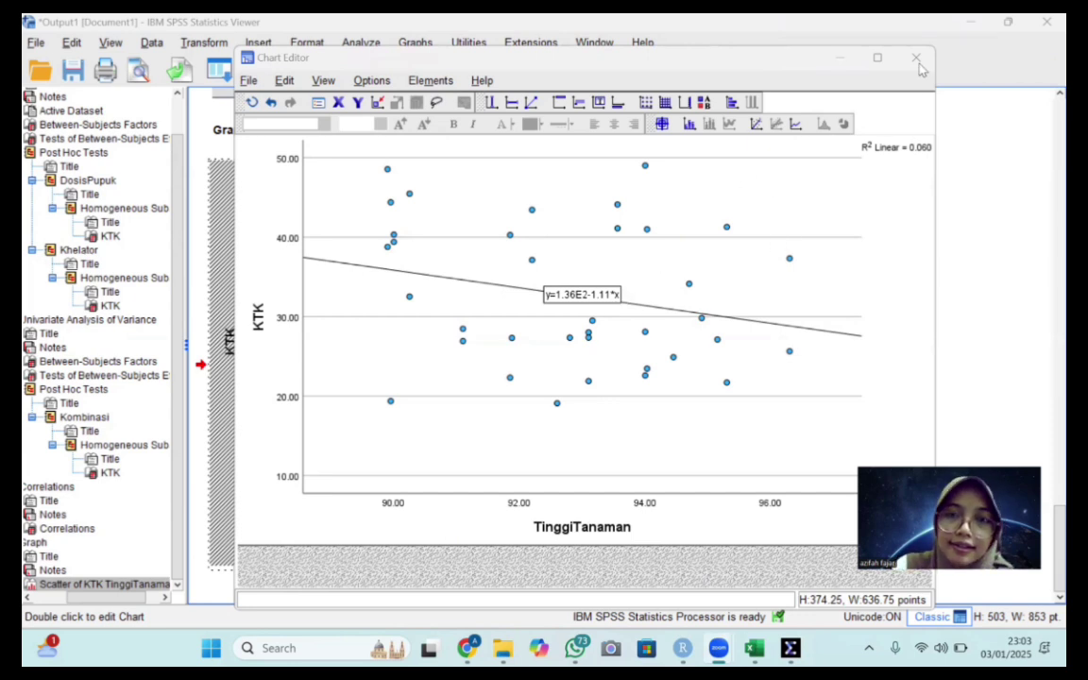
Minimize the Chart Editor, return to the Output1 viewer, then switch over to RStudio
{"action": "left_click", "coordinate": [842, 59]}
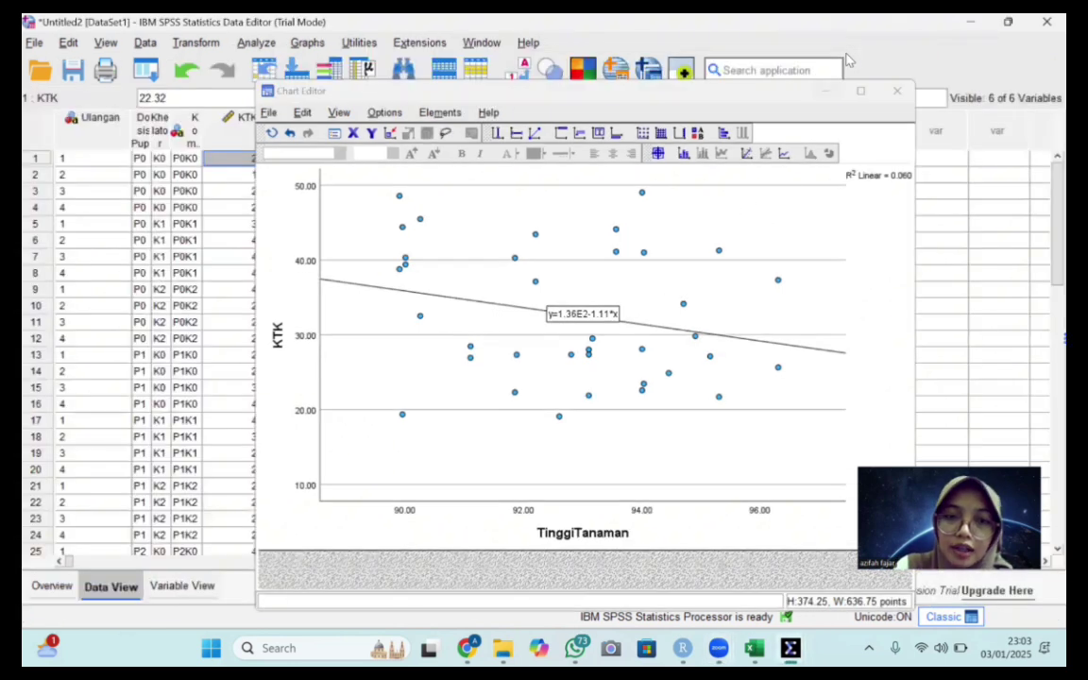
{"action": "mouse_move", "coordinate": [790, 648]}
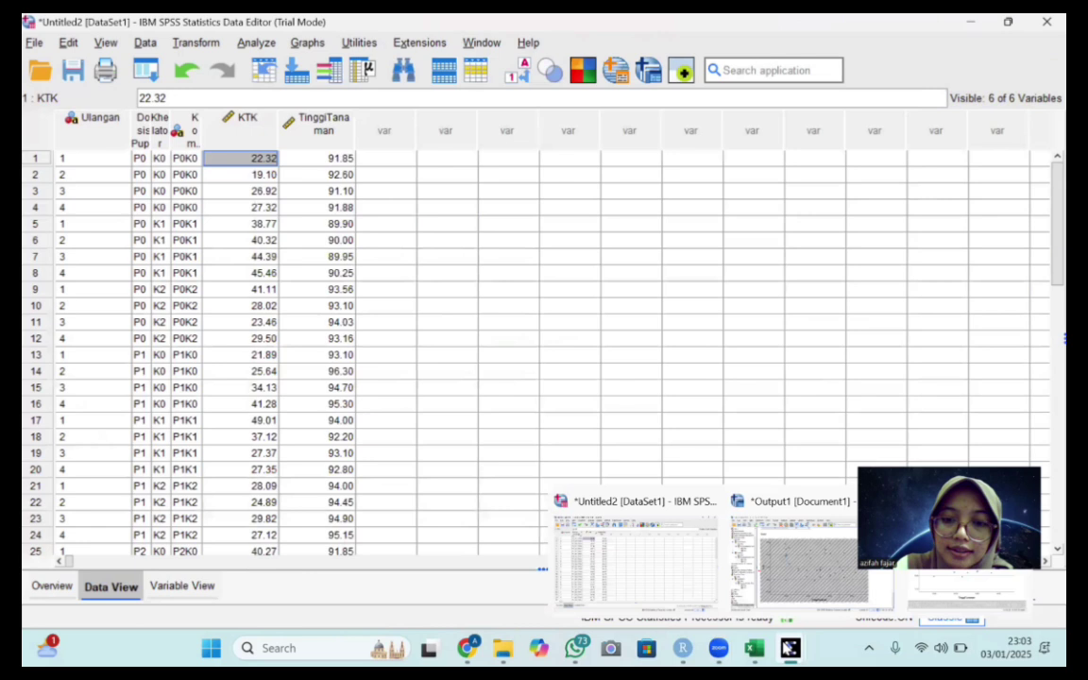
{"action": "left_click", "coordinate": [824, 593]}
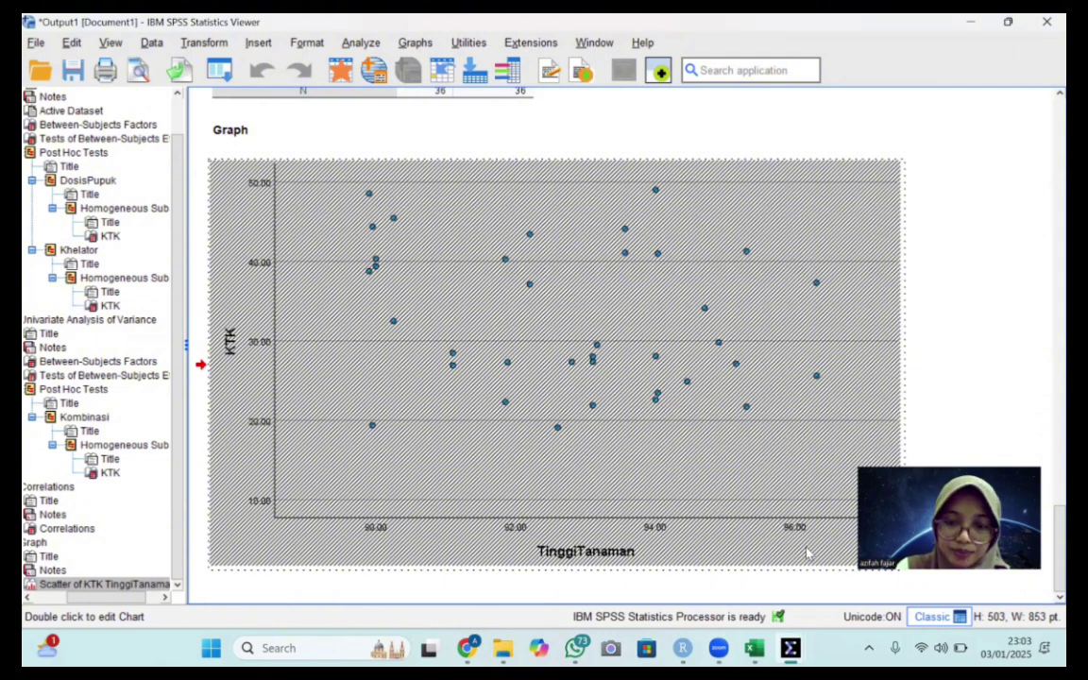
{"action": "left_click", "coordinate": [682, 648]}
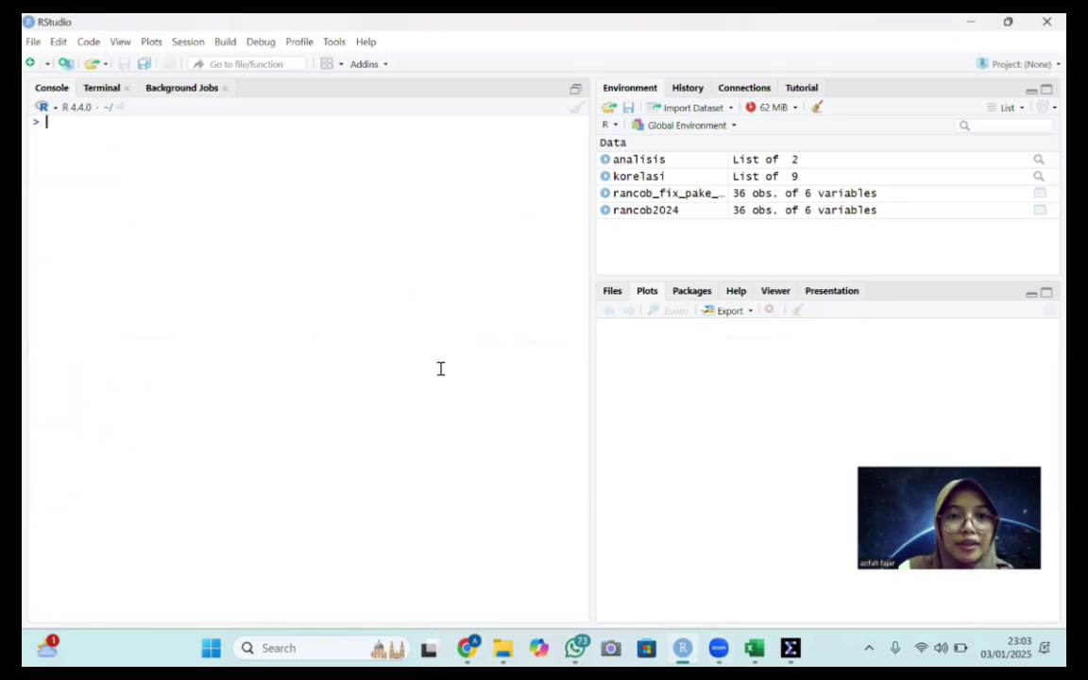
Create a blank Untitled1 R script from File > New File and open the Import Dataset menu
{"action": "left_click", "coordinate": [34, 44]}
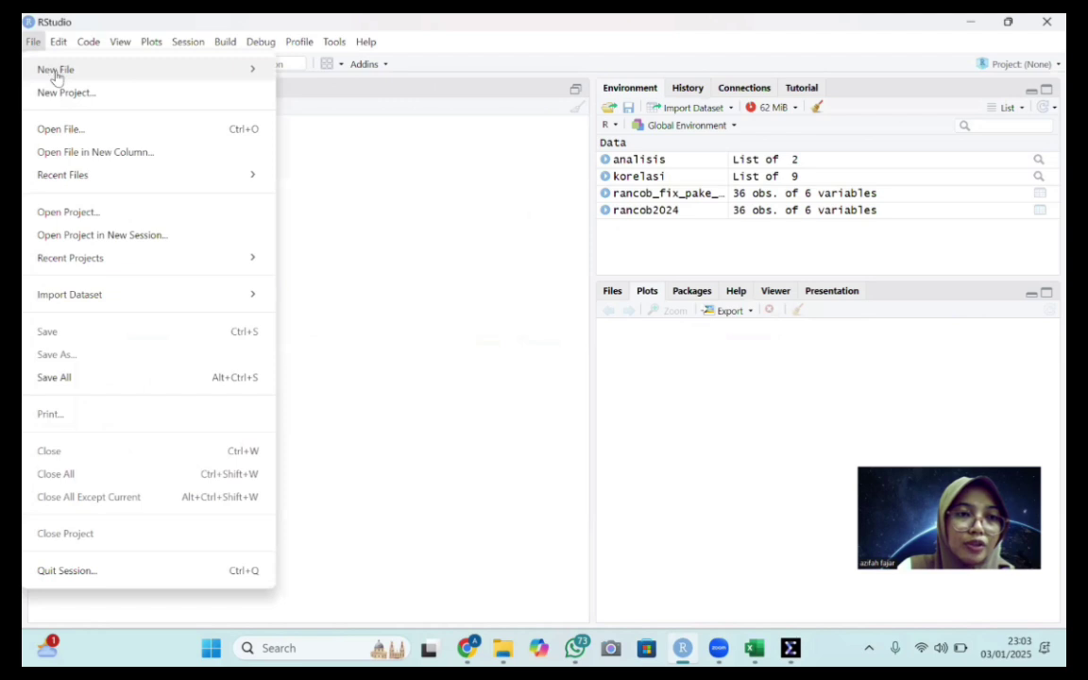
{"action": "mouse_move", "coordinate": [56, 76]}
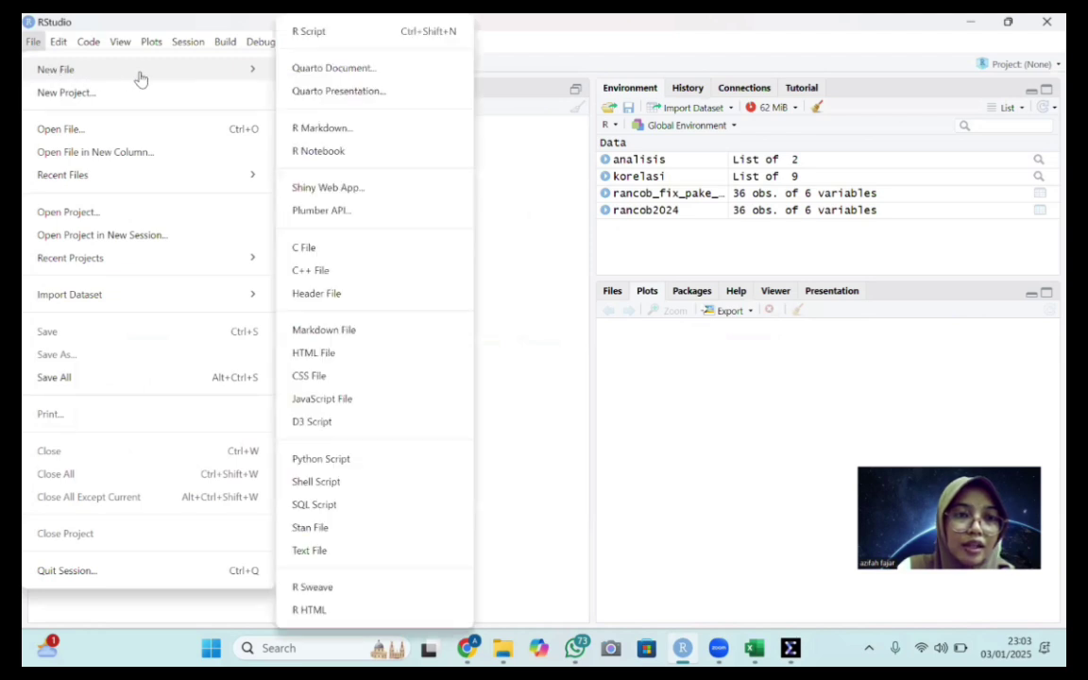
{"action": "left_click", "coordinate": [119, 38]}
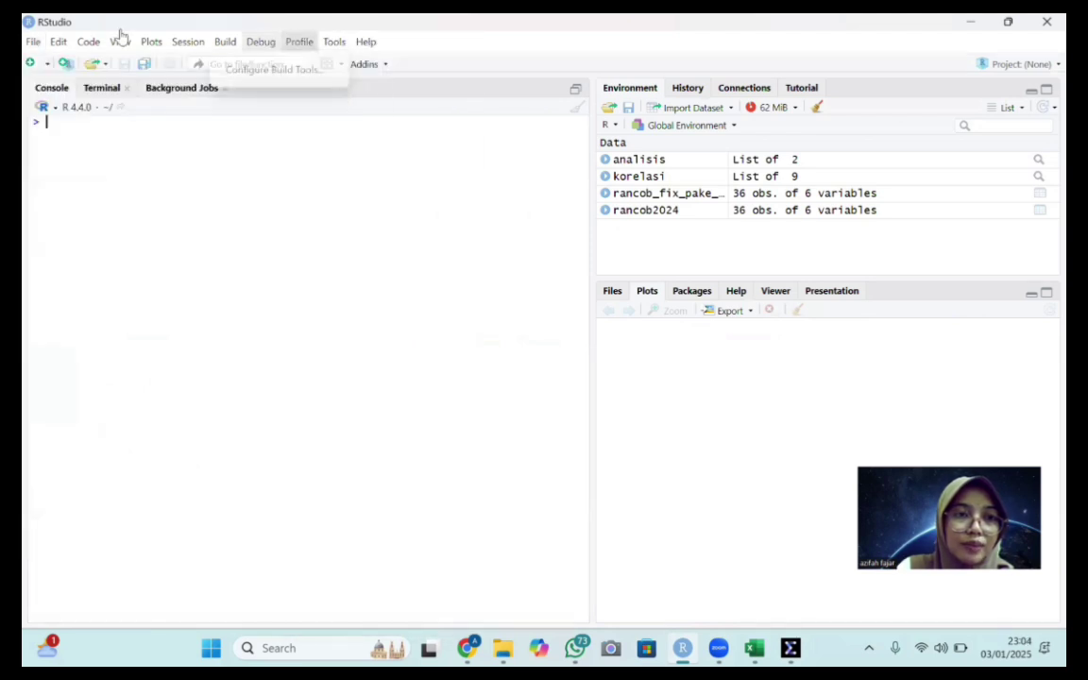
{"action": "left_click", "coordinate": [36, 43]}
{"action": "mouse_move", "coordinate": [262, 65]}
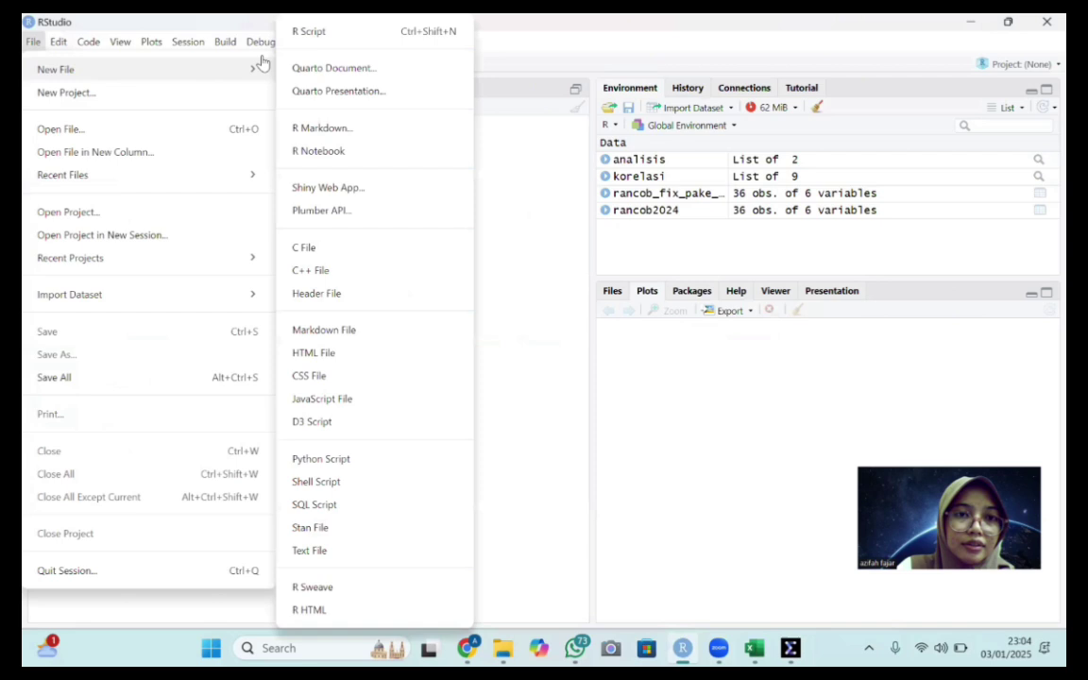
{"action": "left_click", "coordinate": [323, 35]}
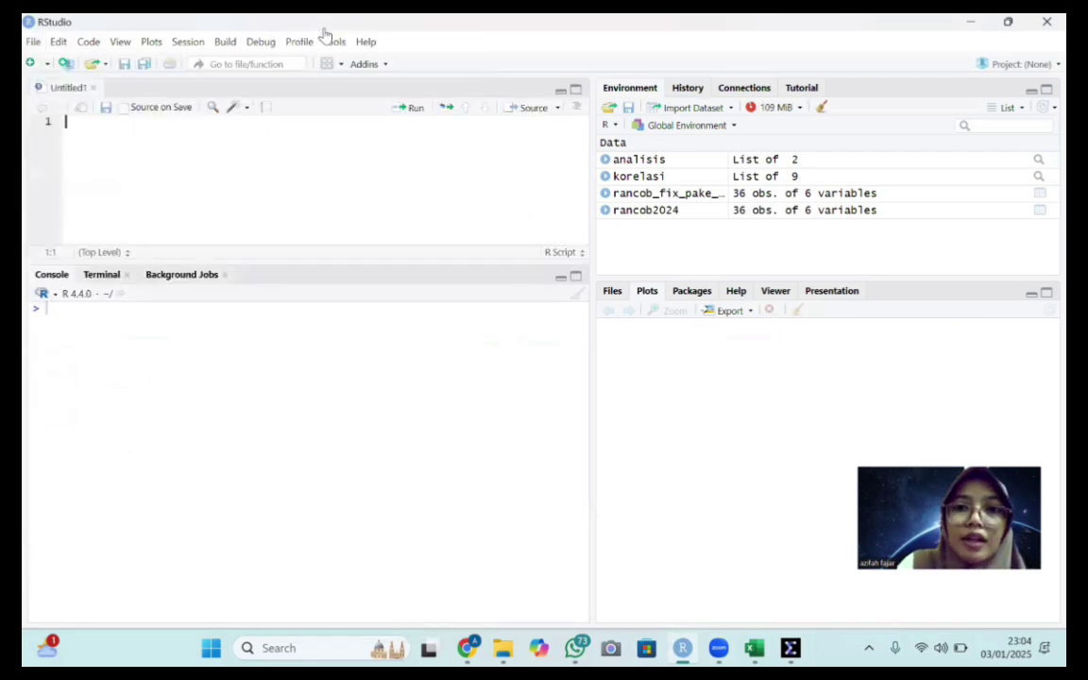
{"action": "left_click", "coordinate": [693, 106]}
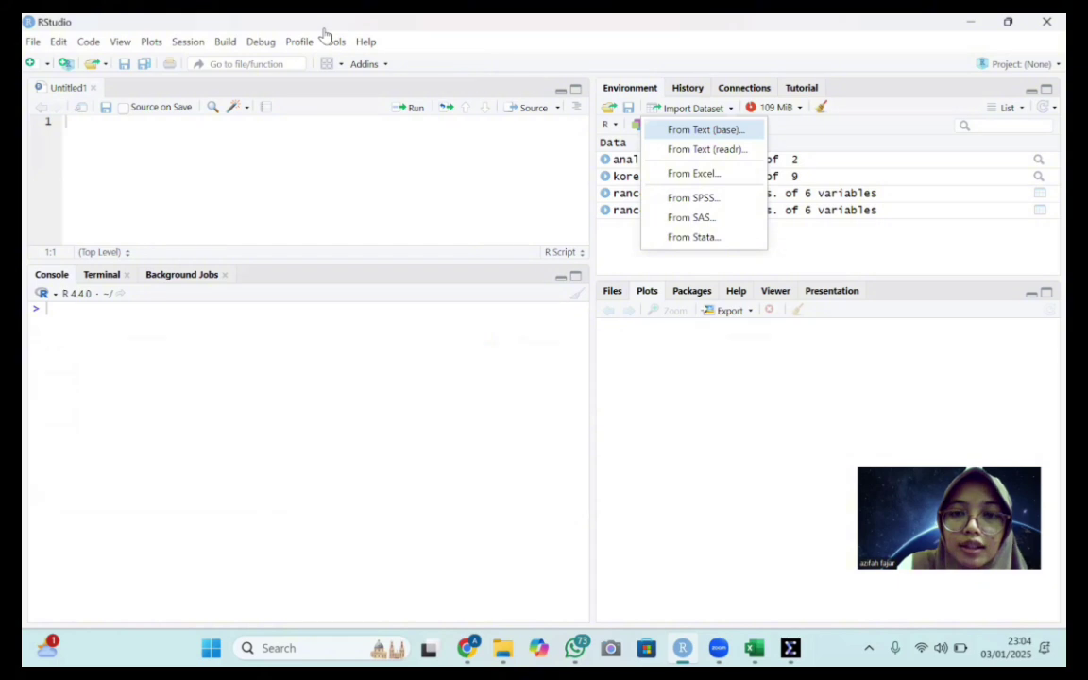
Load rancob2024.xlsx from the PRAKTIKUM RANCOB folder into the From Excel import preview, then switch to Excel
{"action": "left_click", "coordinate": [694, 175]}
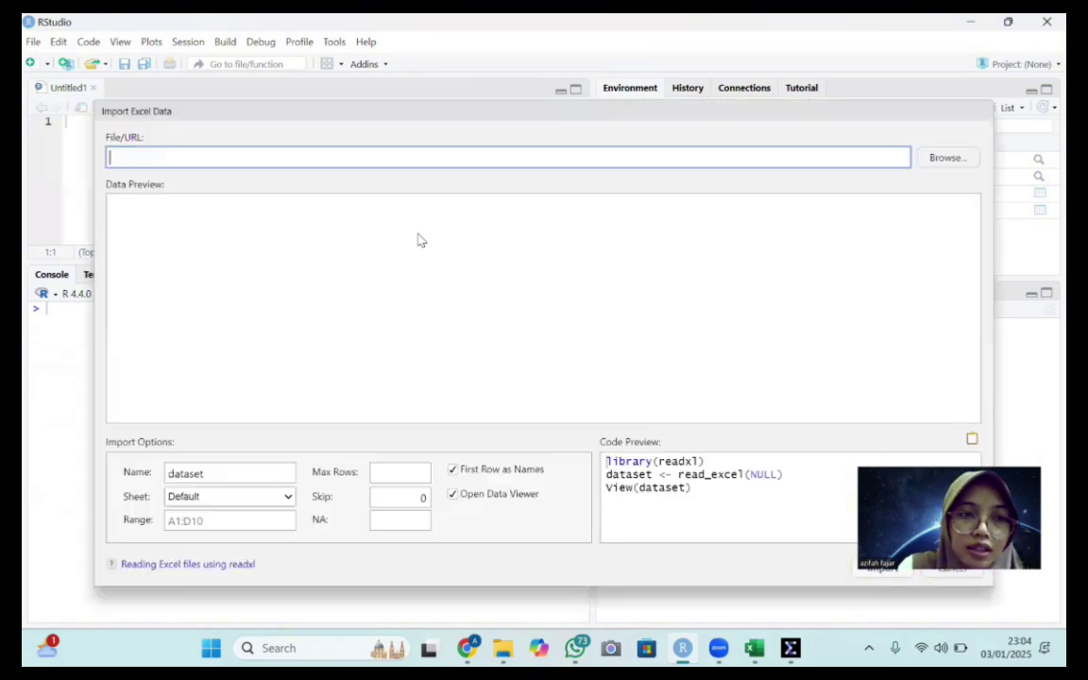
{"action": "left_click", "coordinate": [950, 161]}
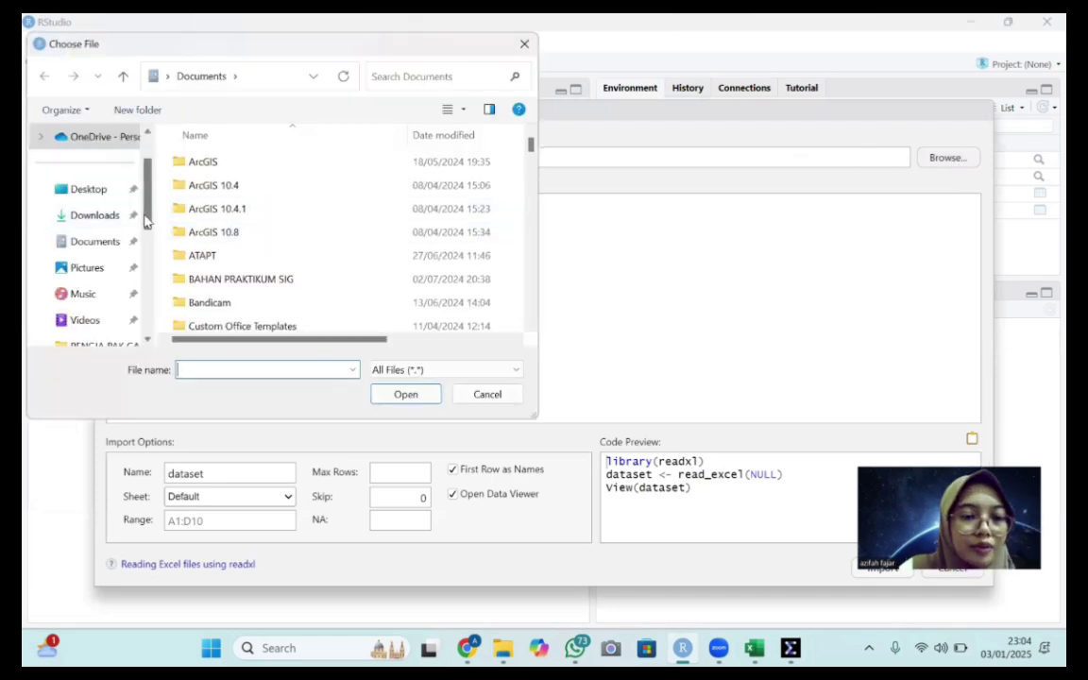
{"action": "scroll", "coordinate": [146, 241], "scroll_direction": "down", "scroll_amount": 2}
{"action": "scroll", "coordinate": [132, 260], "scroll_direction": "down", "scroll_amount": 1}
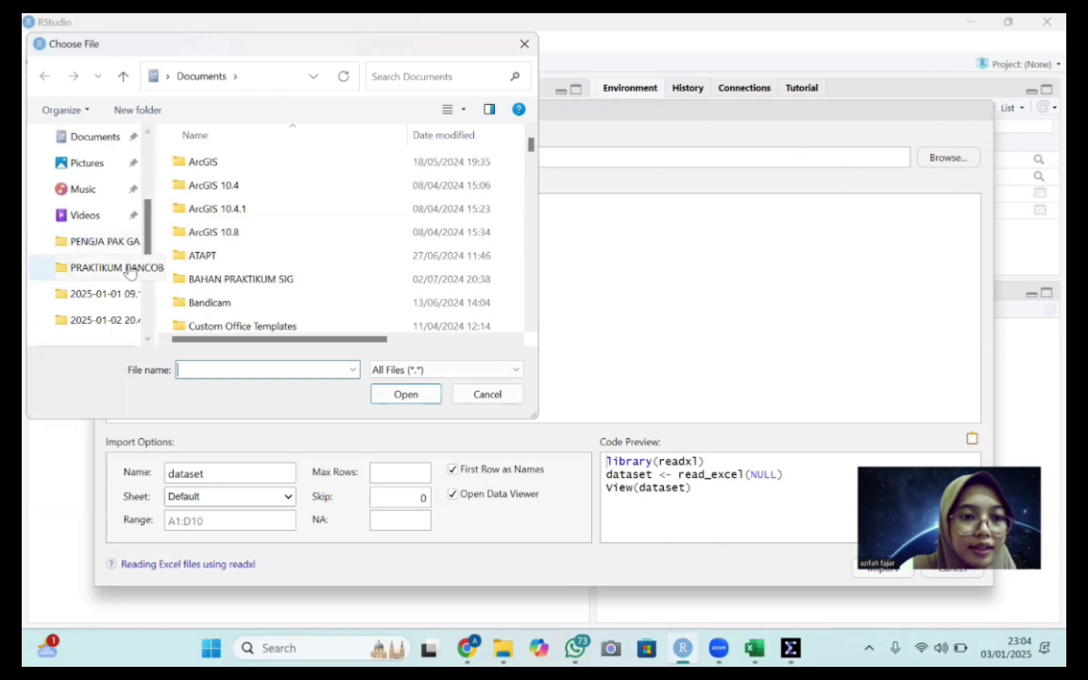
{"action": "left_click", "coordinate": [129, 271]}
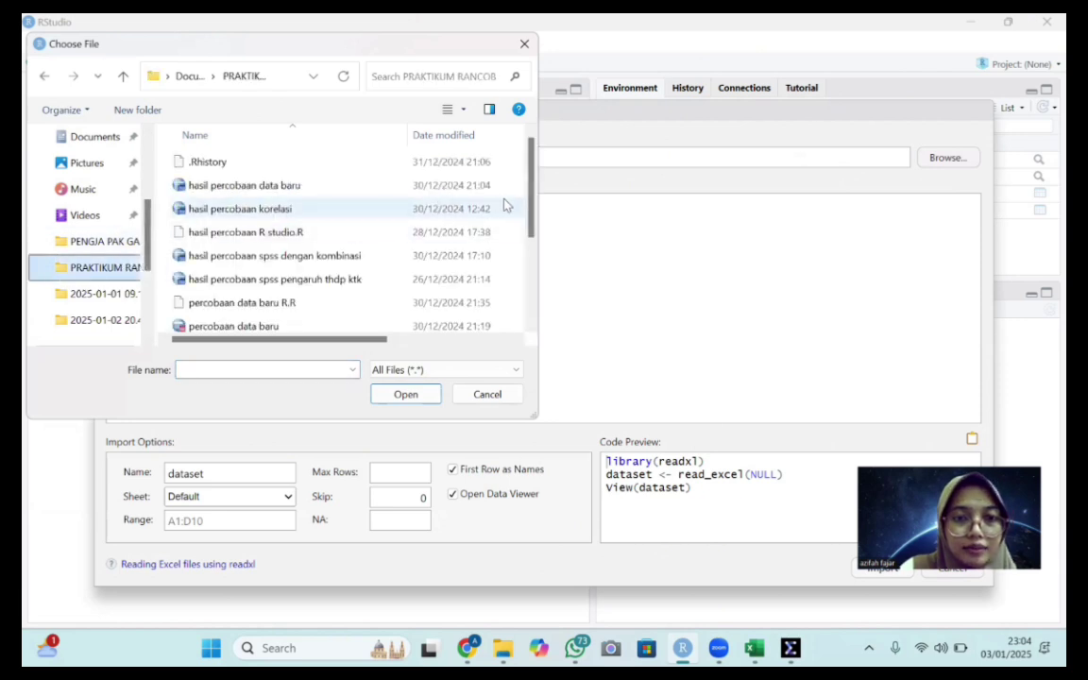
{"action": "scroll", "coordinate": [397, 284], "scroll_direction": "down", "scroll_amount": 2}
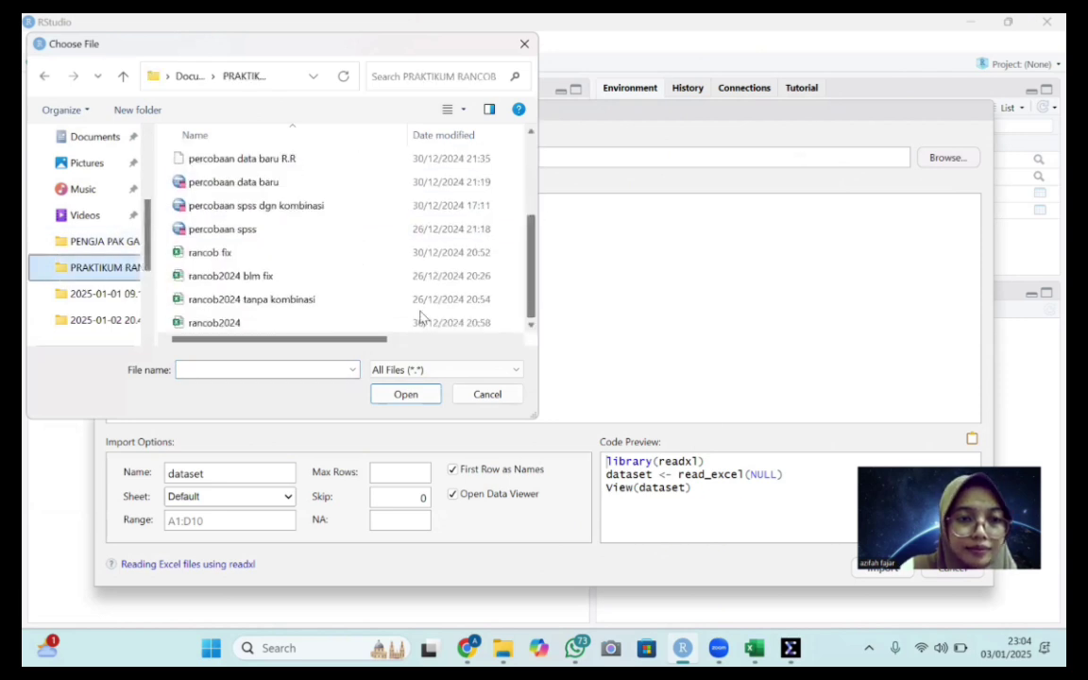
{"action": "left_click", "coordinate": [316, 324]}
{"action": "left_click", "coordinate": [427, 399]}
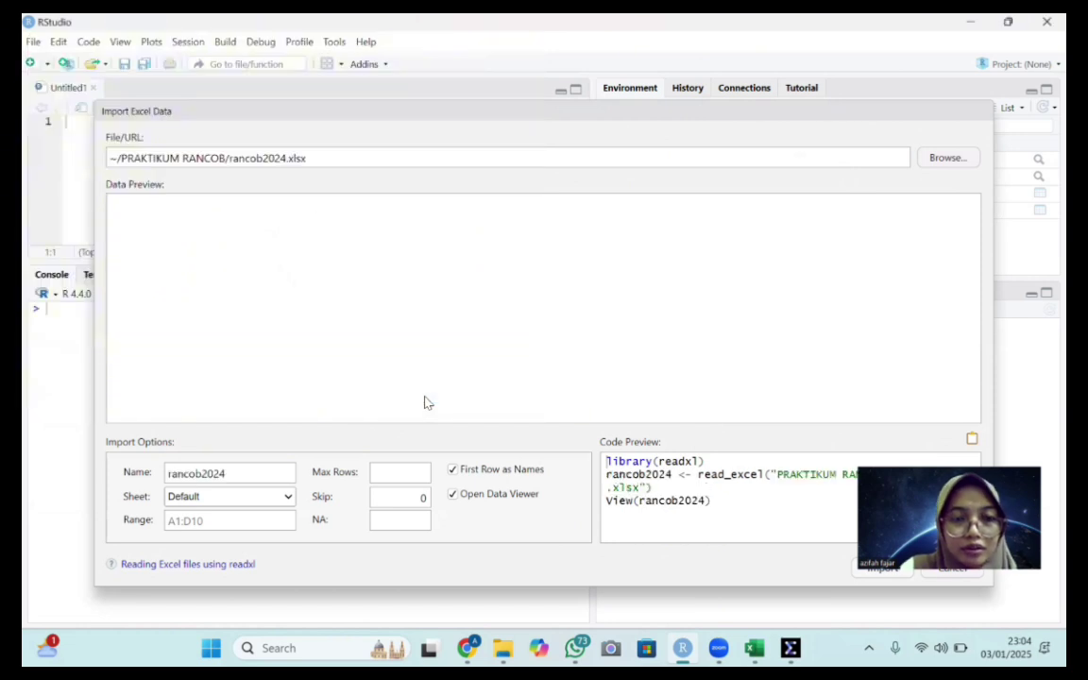
{"action": "left_click", "coordinate": [236, 524]}
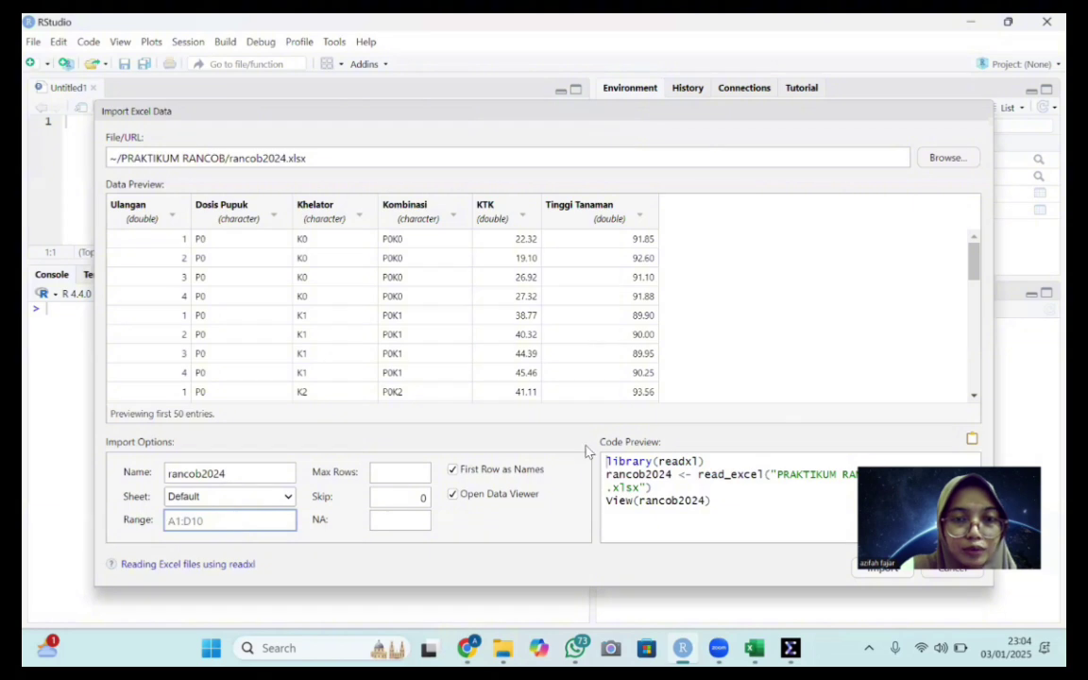
{"action": "left_click", "coordinate": [755, 648]}
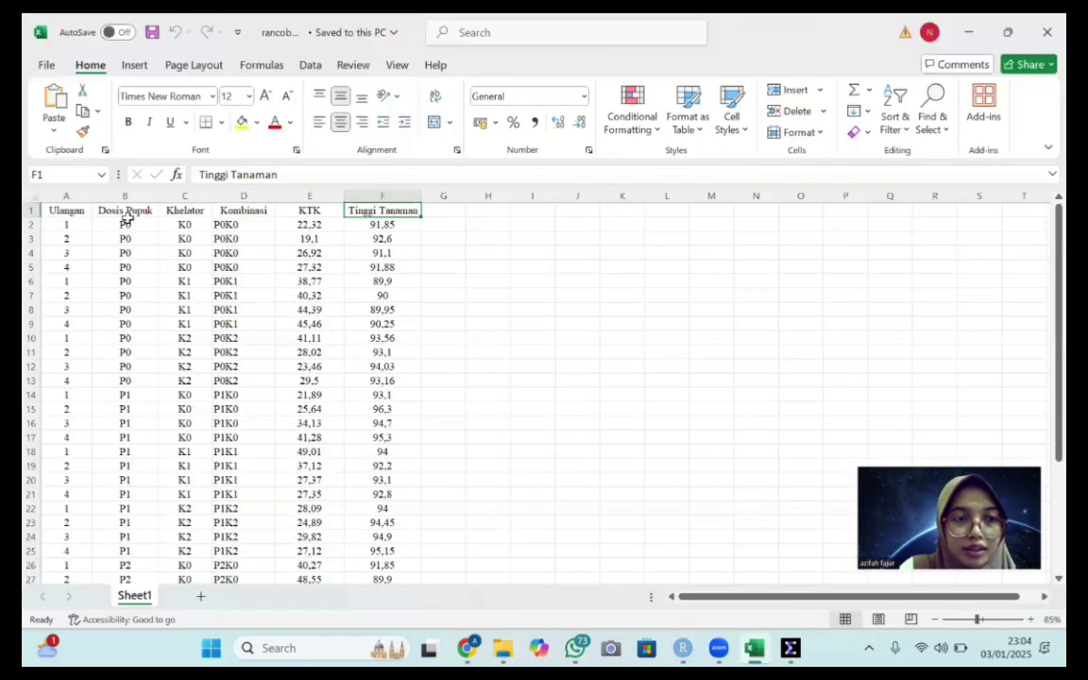
Check in Excel that the data runs from header cell A1 down to last cell F37
{"action": "left_click", "coordinate": [70, 212]}
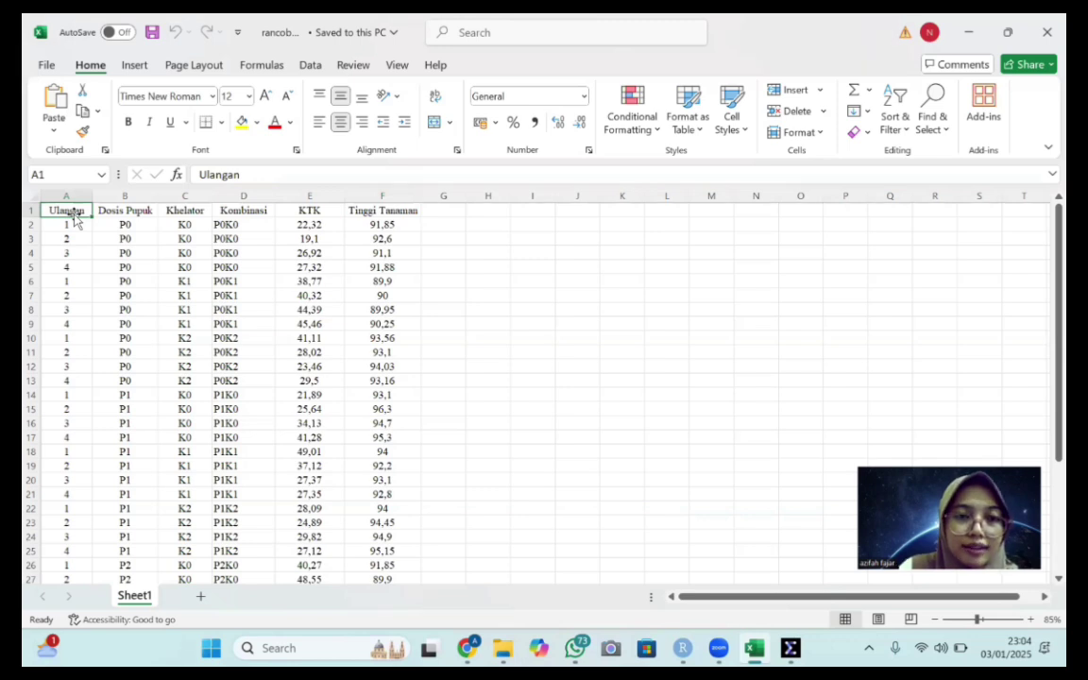
{"action": "left_click_drag", "start_coordinate": [1056, 359], "coordinate": [1043, 458]}
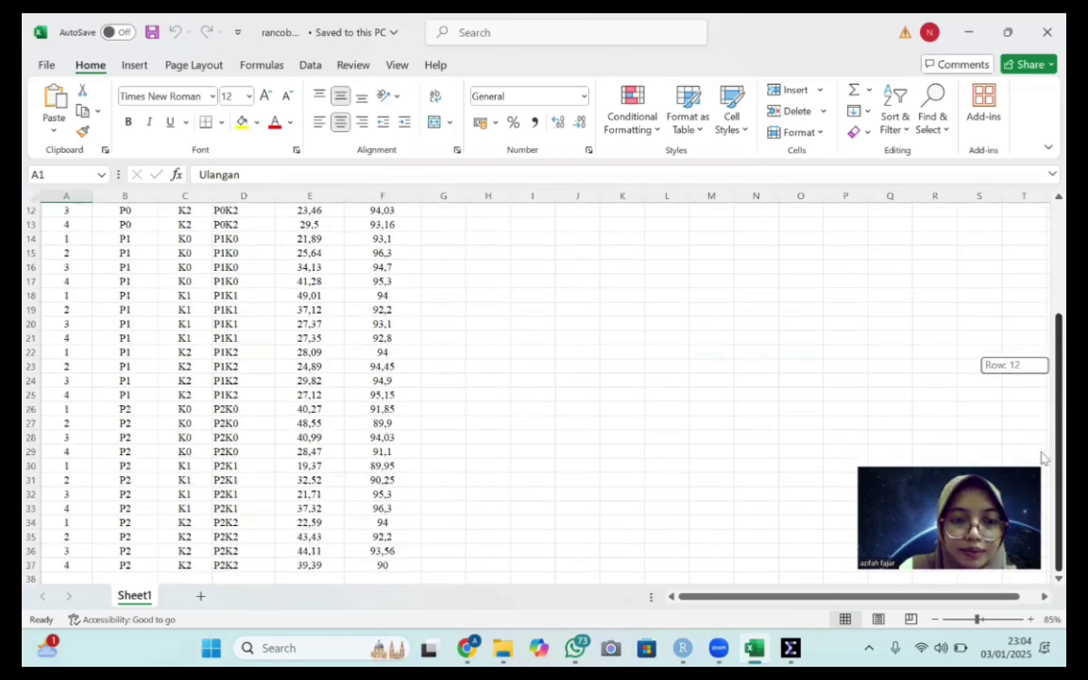
{"action": "left_click", "coordinate": [404, 564]}
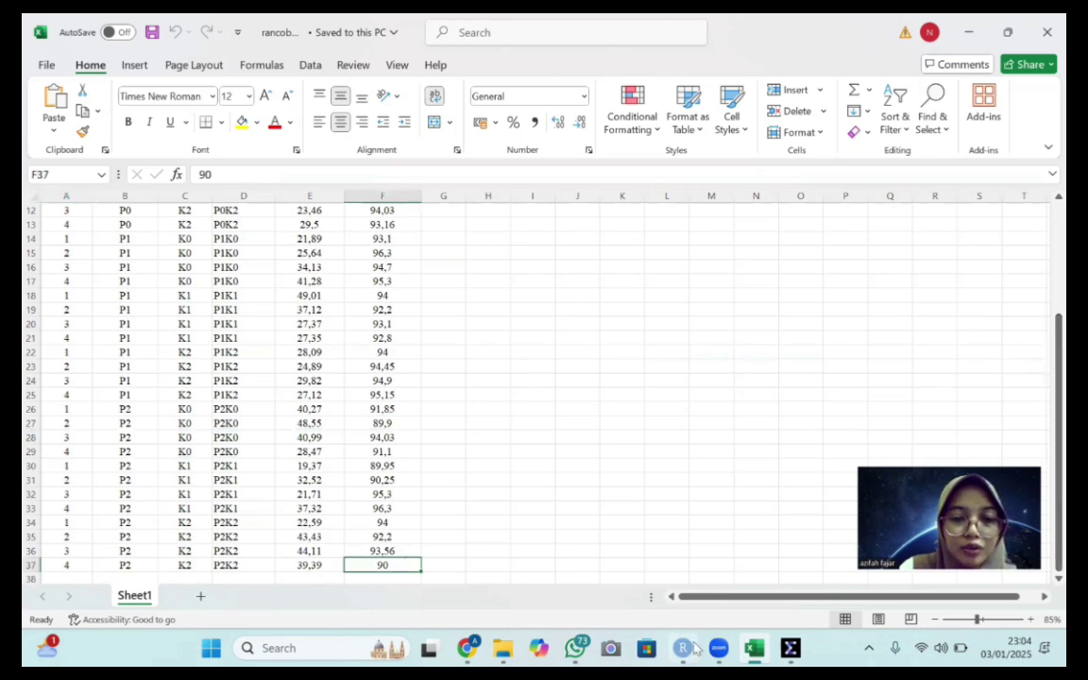
Import rancob2024 with range A1:F37 and the Ulangan column set to Character
{"action": "left_click", "coordinate": [682, 648]}
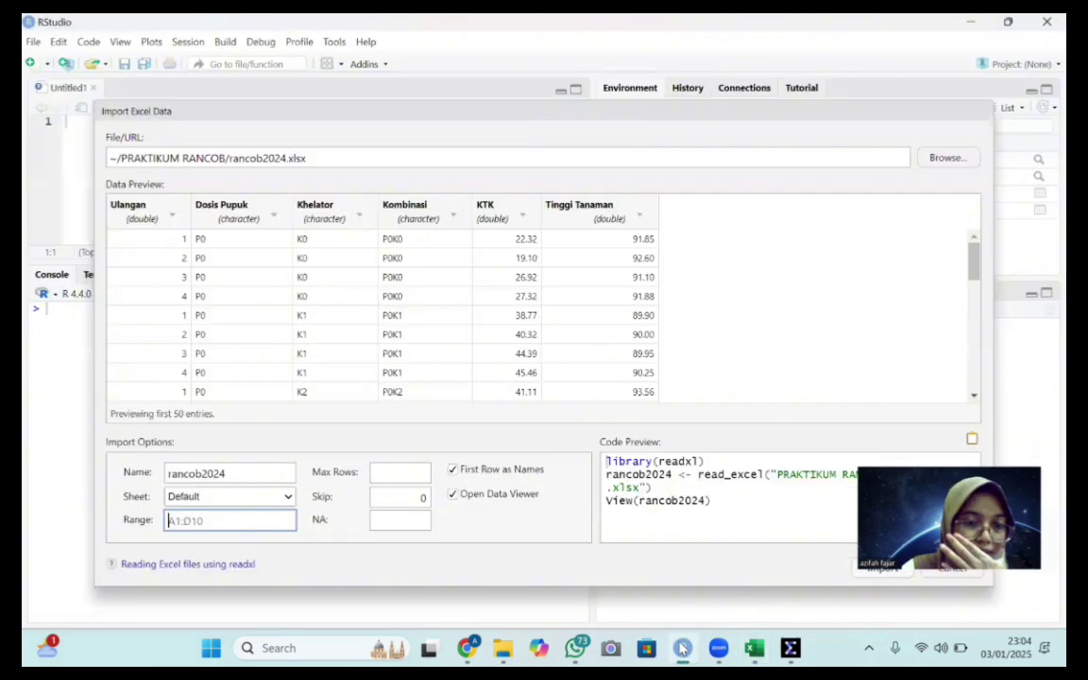
{"action": "type", "text": "A1"}
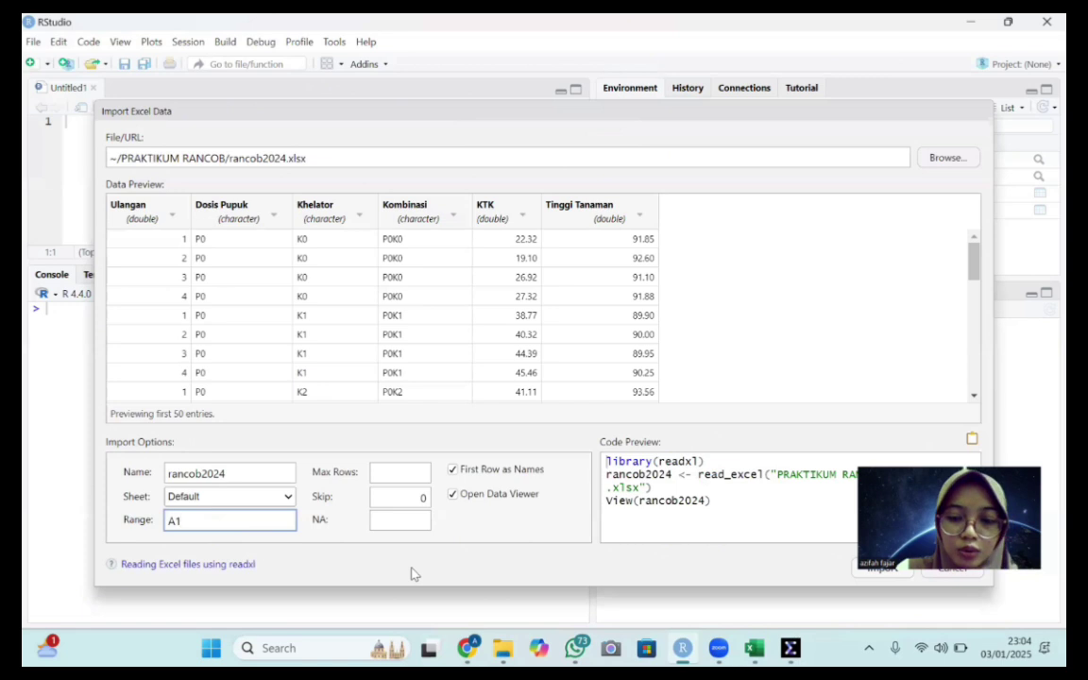
{"action": "type", "text": ":F3"}
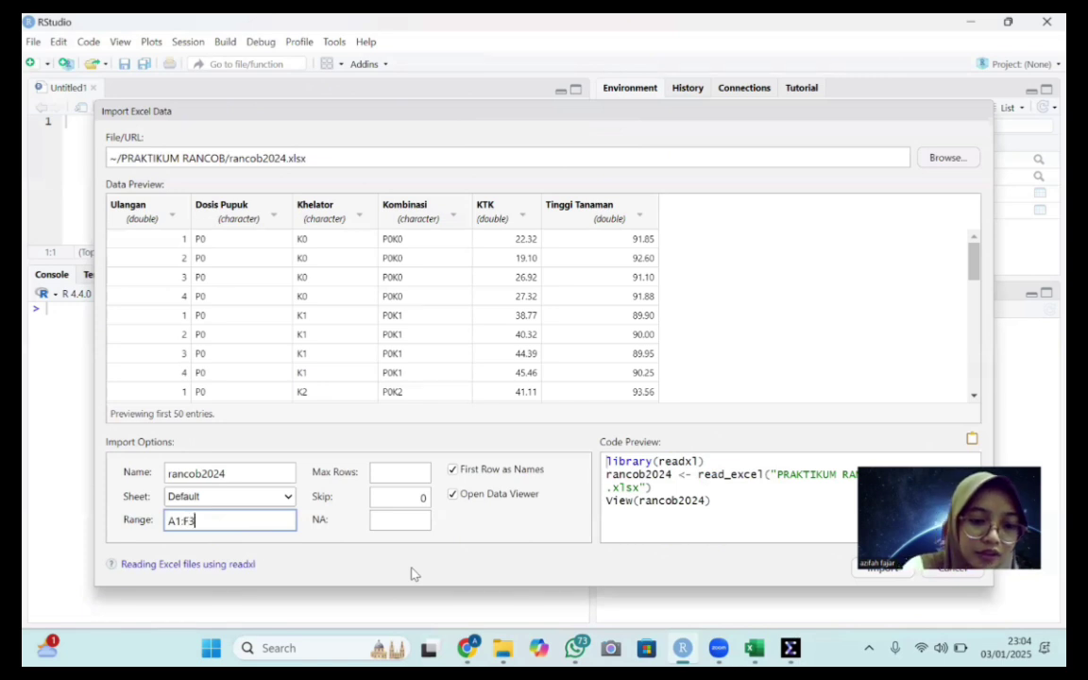
{"action": "type", "text": "7"}
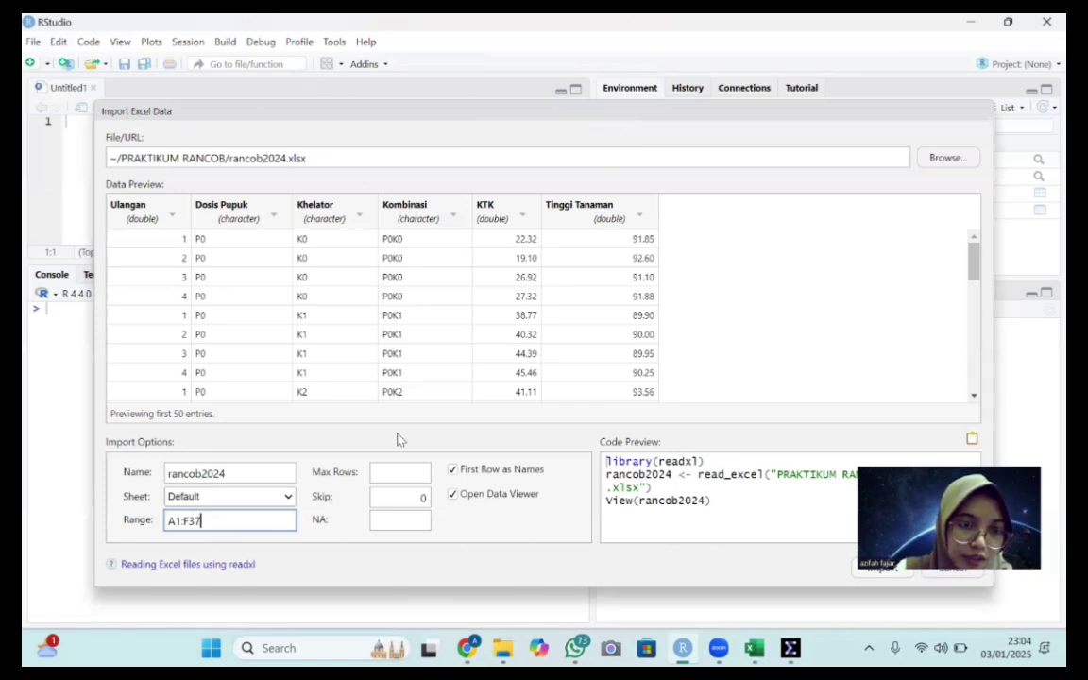
{"action": "left_click", "coordinate": [173, 218]}
{"action": "left_click", "coordinate": [144, 239]}
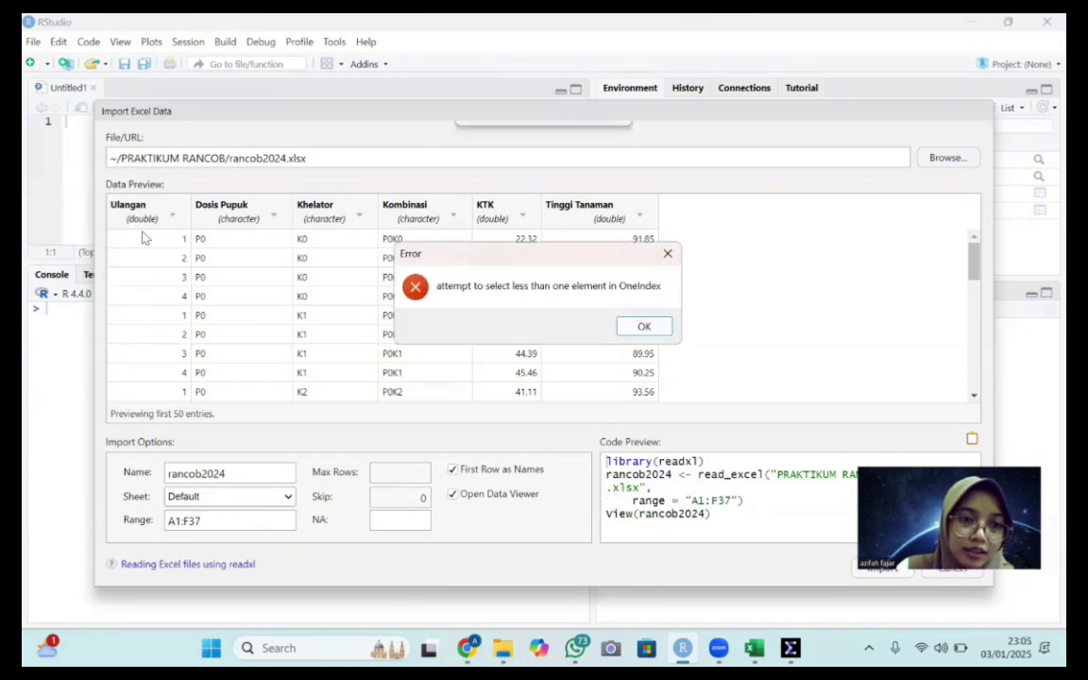
{"action": "left_click", "coordinate": [643, 327]}
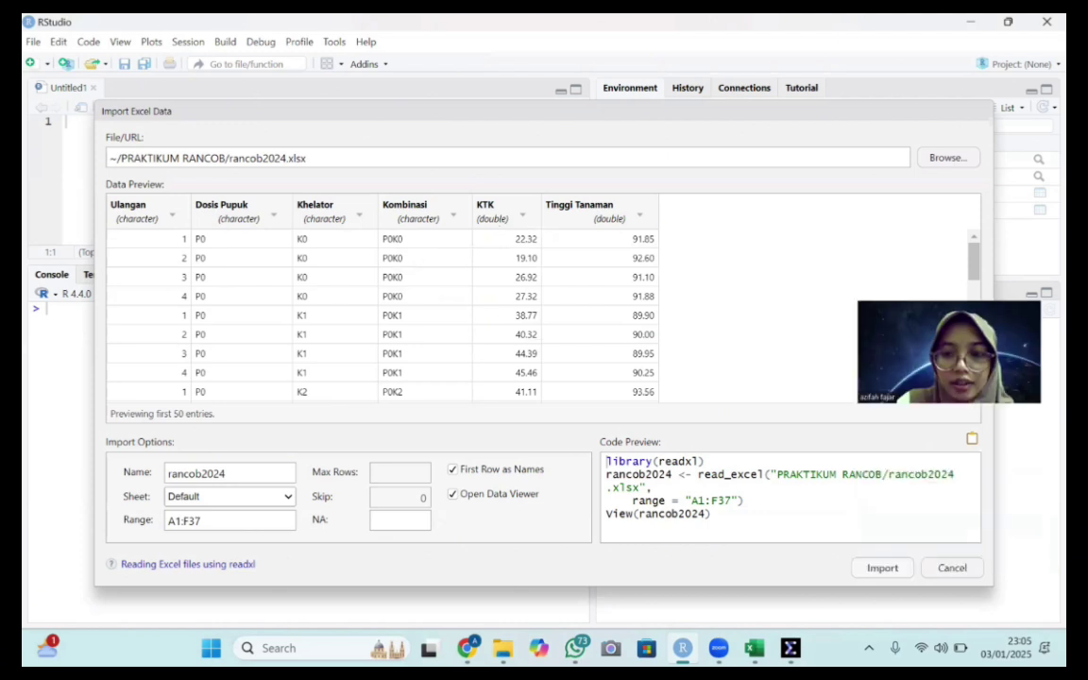
{"action": "left_click", "coordinate": [879, 567]}
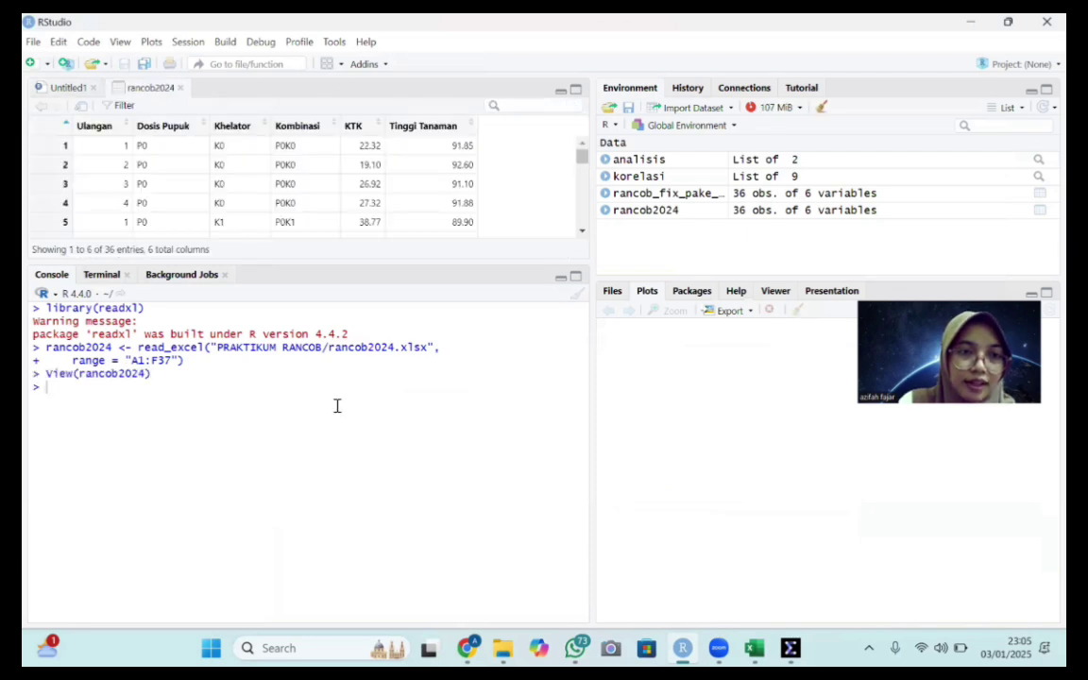
Return from the rancob2024 data viewer to the blank Untitled1 script tab
{"action": "left_click", "coordinate": [69, 88]}
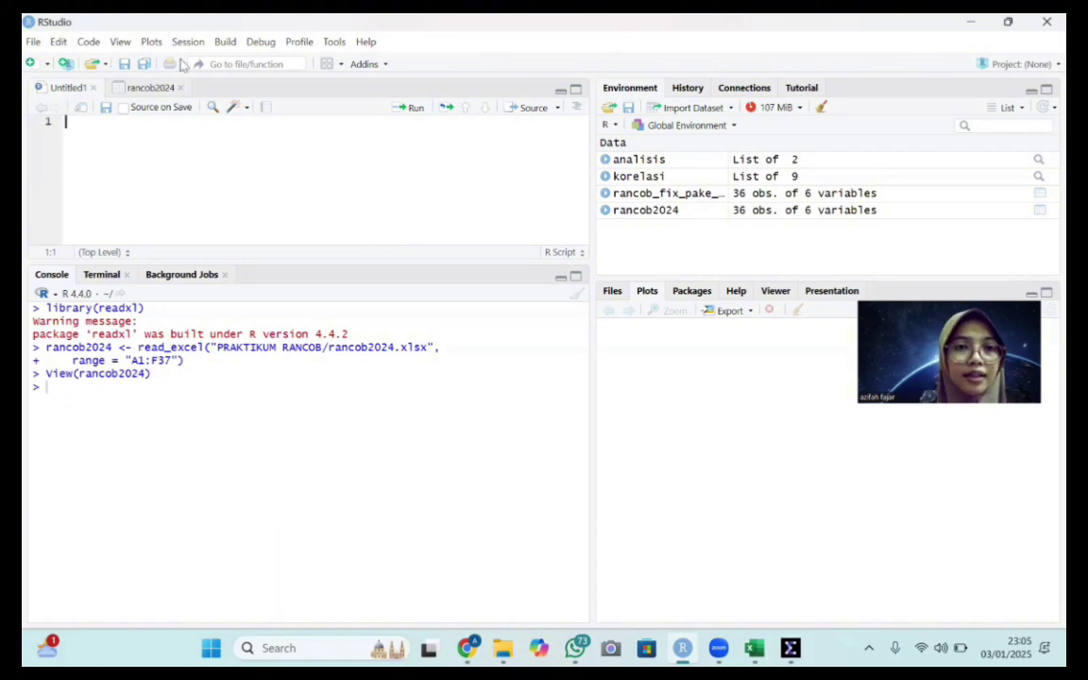
{"action": "left_click", "coordinate": [335, 43]}
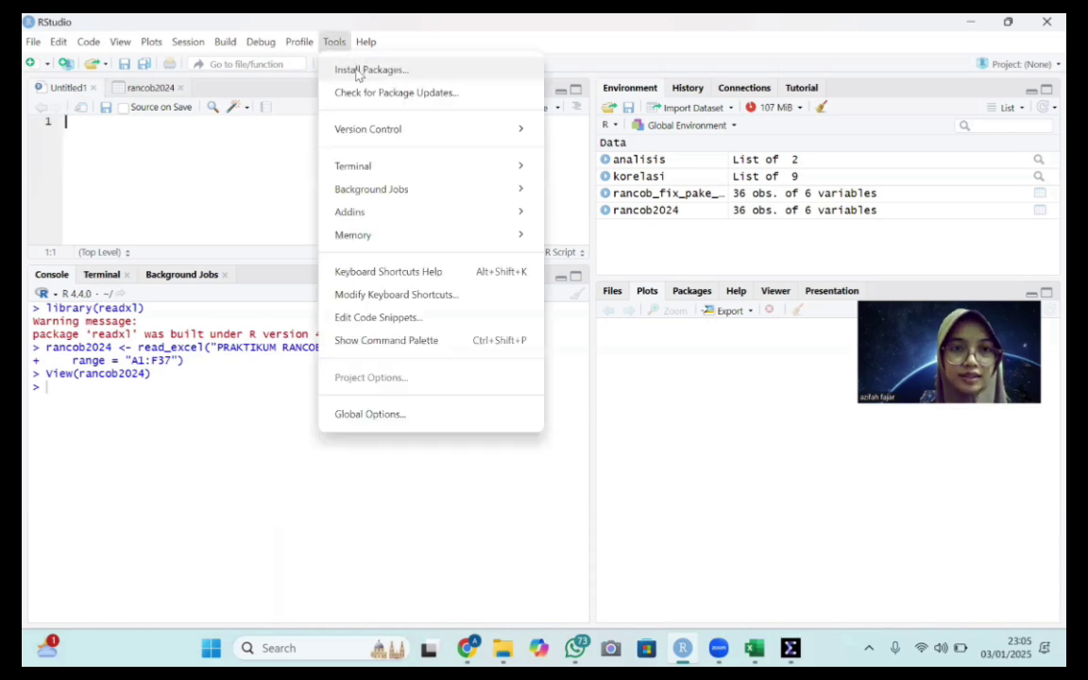
{"action": "left_click", "coordinate": [356, 70]}
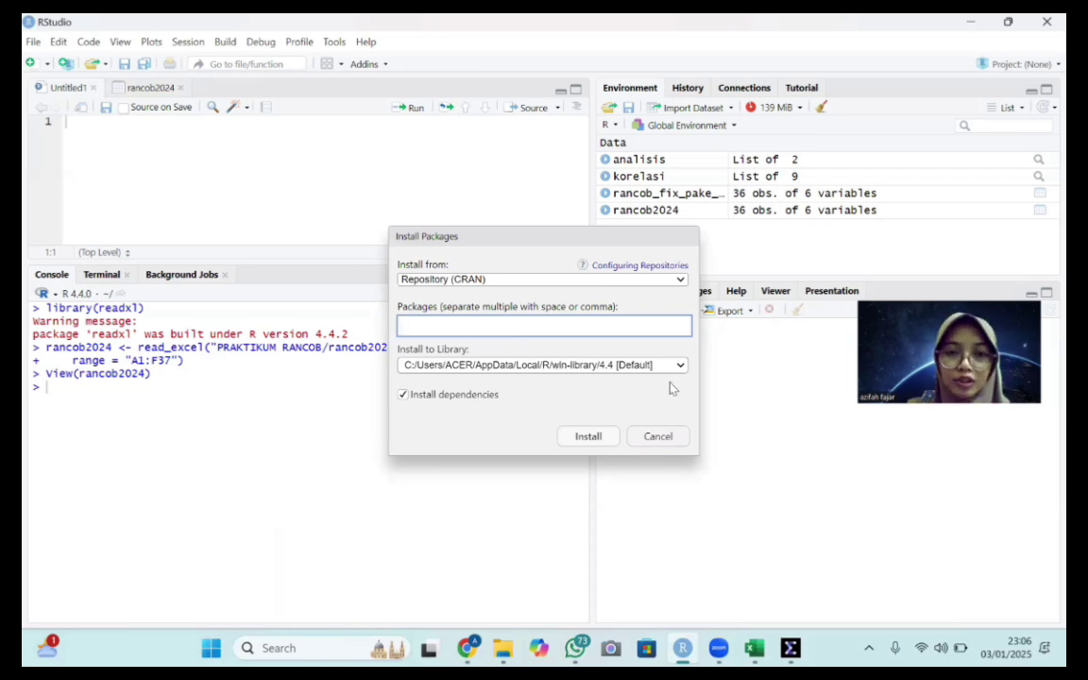
{"action": "left_click", "coordinate": [658, 437]}
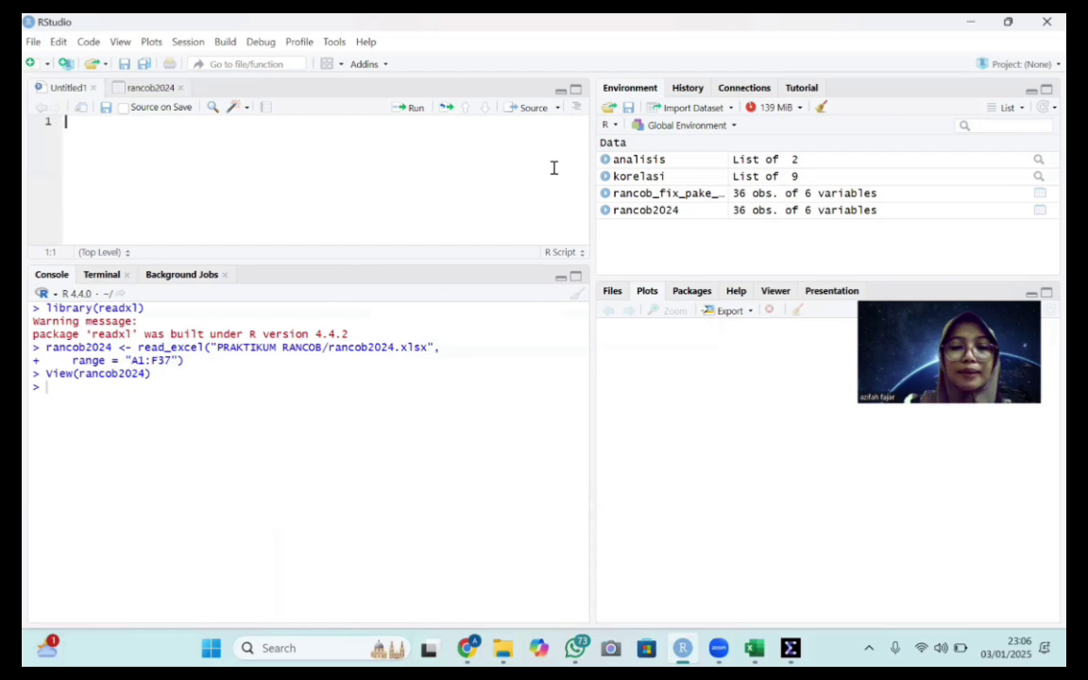
Write library(doebioresearch) on line 1 using autocomplete and run it
{"action": "type", "text": "librar"}
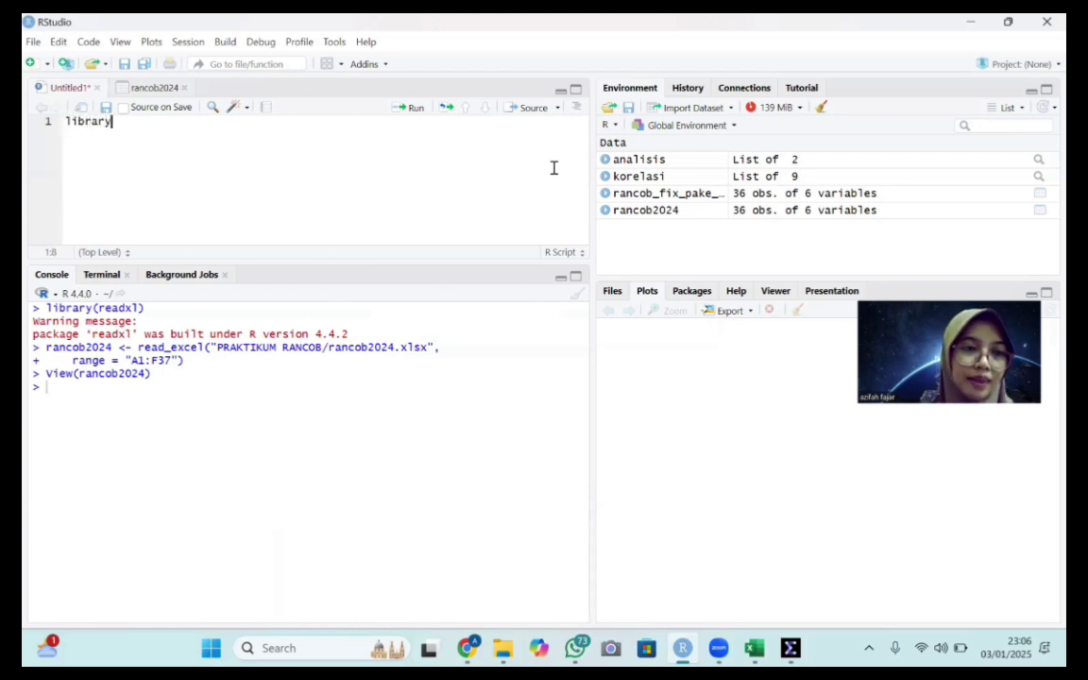
{"action": "type", "text": "y"}
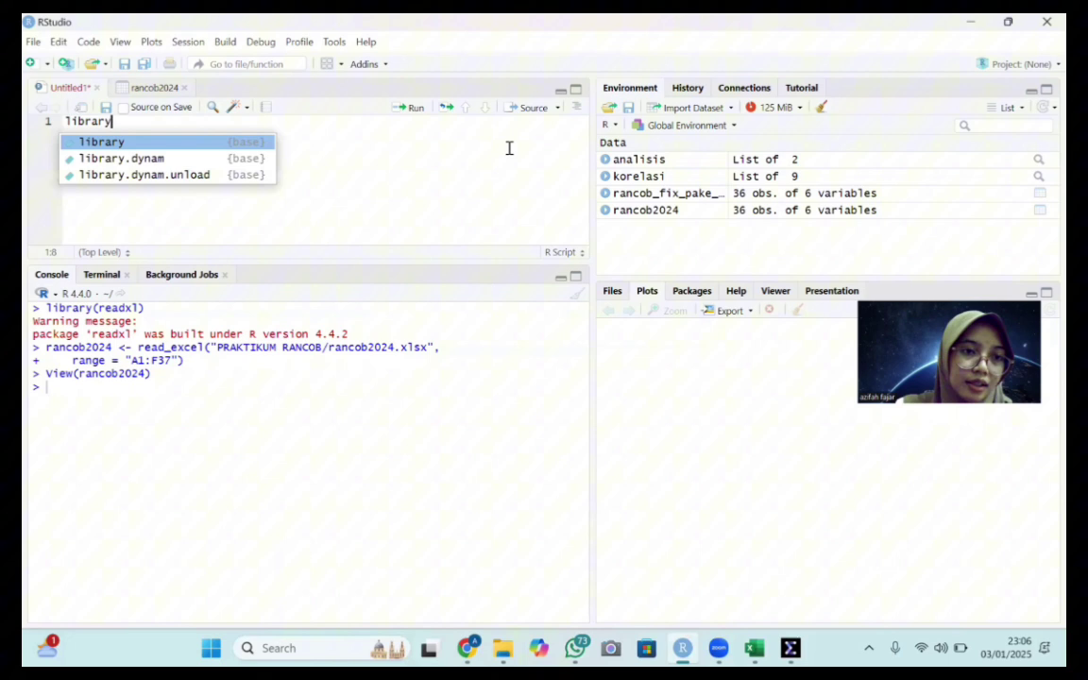
{"action": "left_click", "coordinate": [130, 139]}
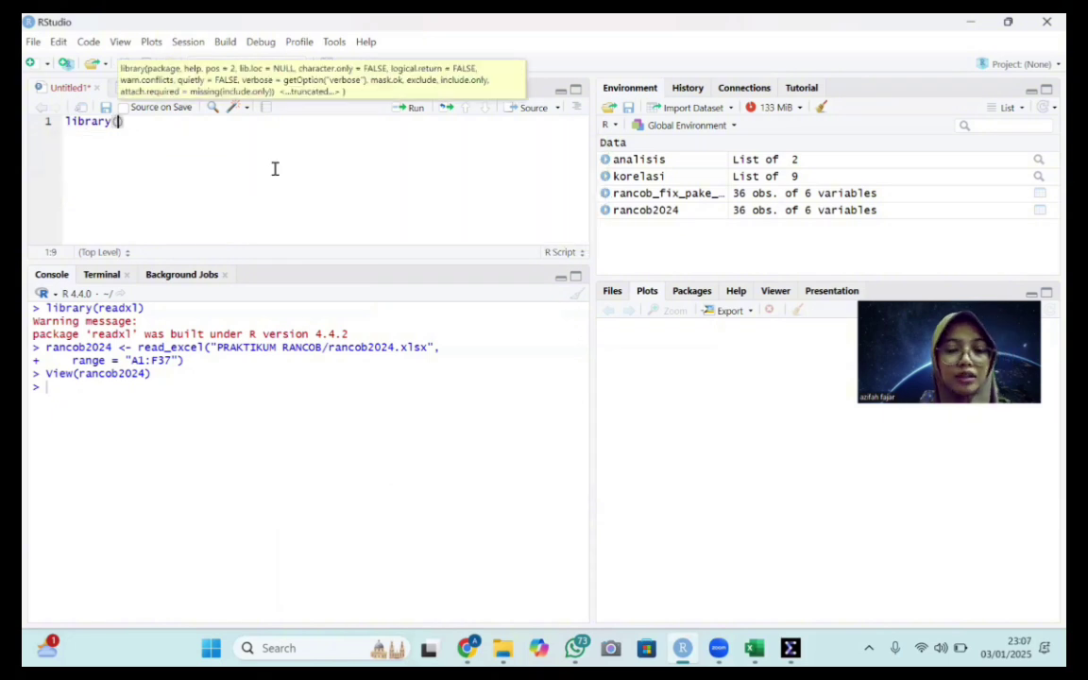
{"action": "type", "text": "doe"}
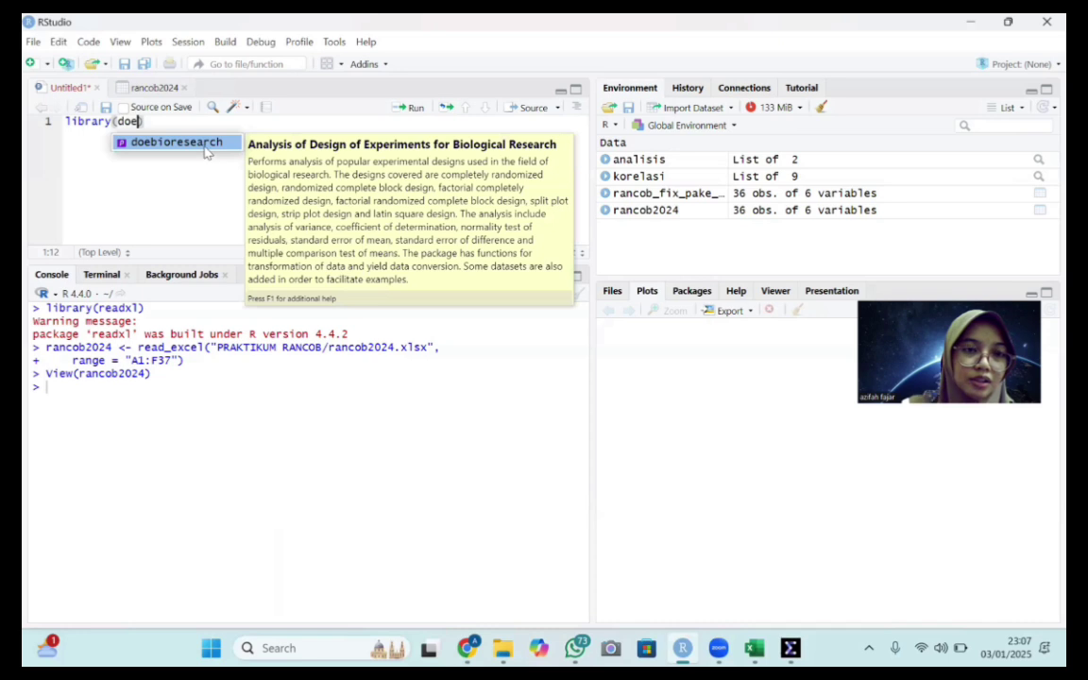
{"action": "left_click", "coordinate": [204, 144]}
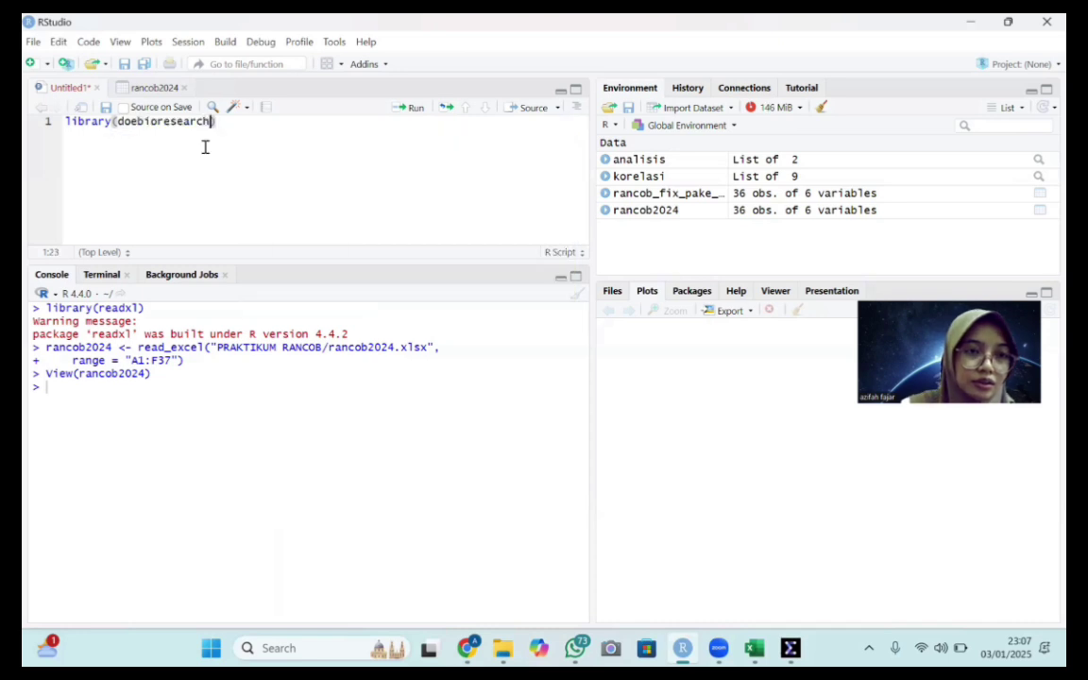
{"action": "left_click", "coordinate": [413, 109]}
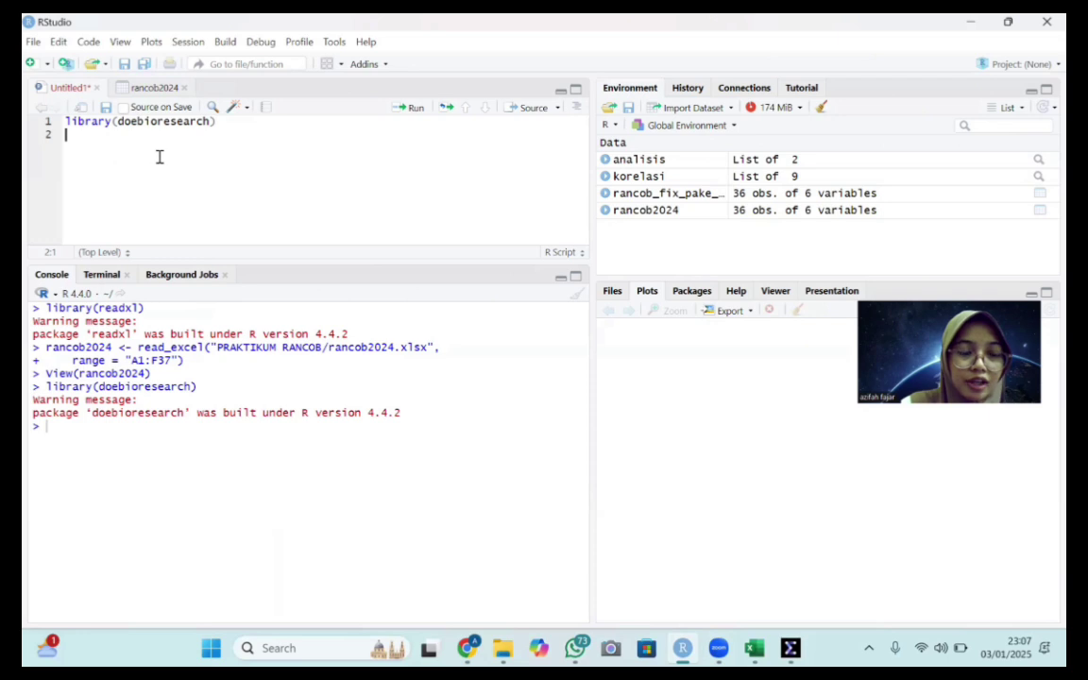
Type analisis <- frbd2fact(rancob2024[5:6]) with autocomplete, then bring Excel's data sheet forward
{"action": "type", "text": "analisis"}
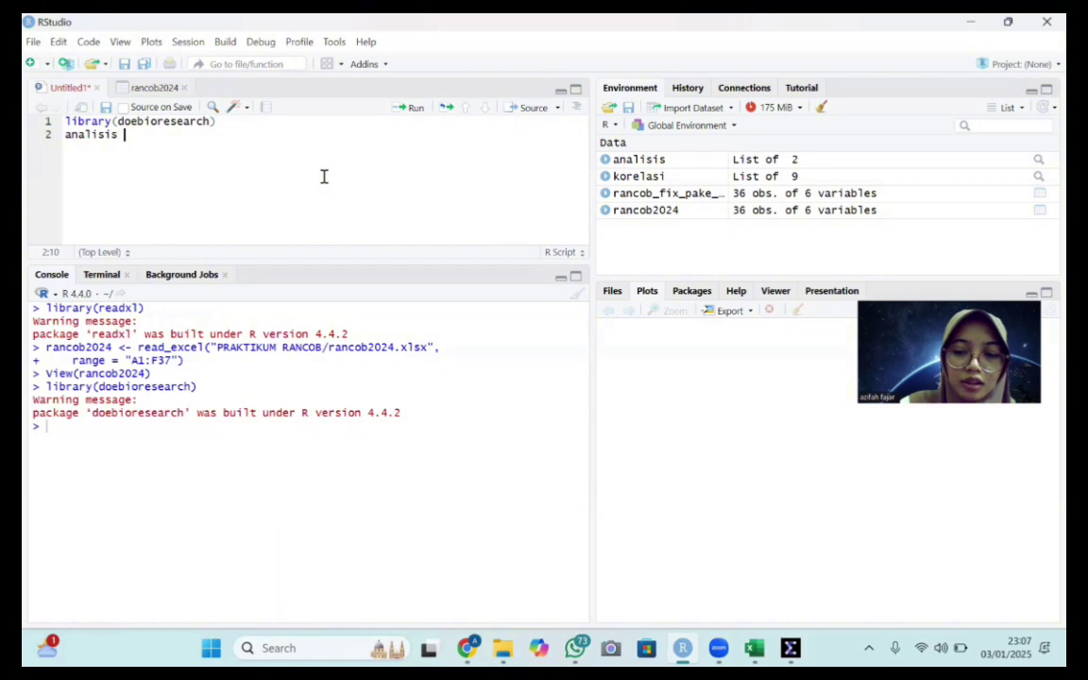
{"action": "type", "text": " <-frbd"}
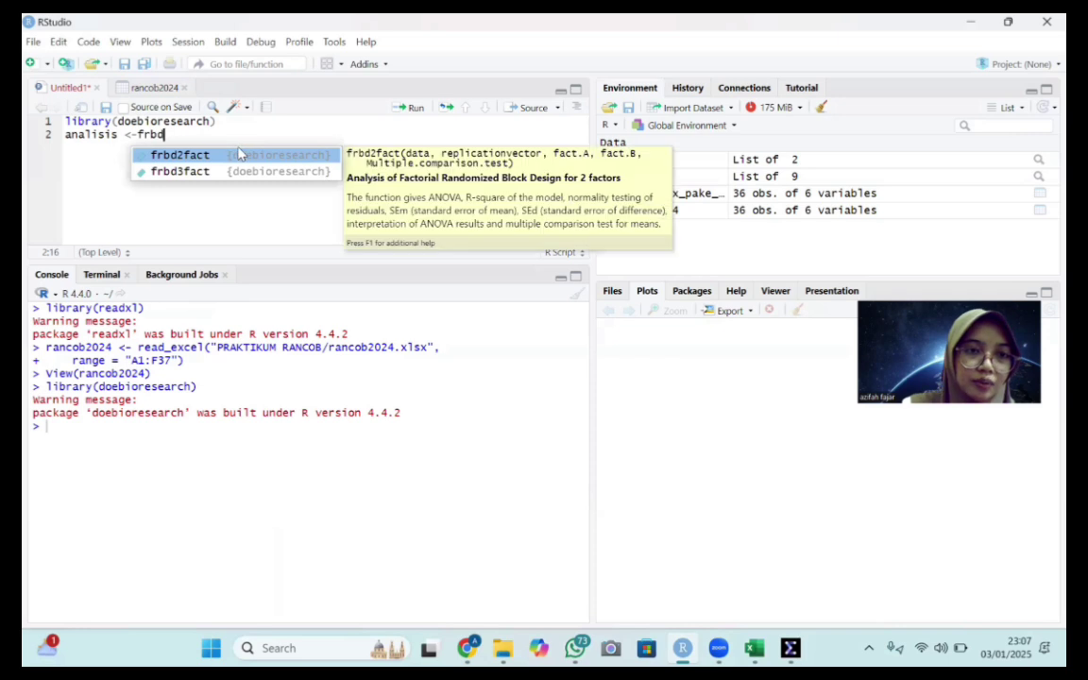
{"action": "left_click", "coordinate": [236, 154]}
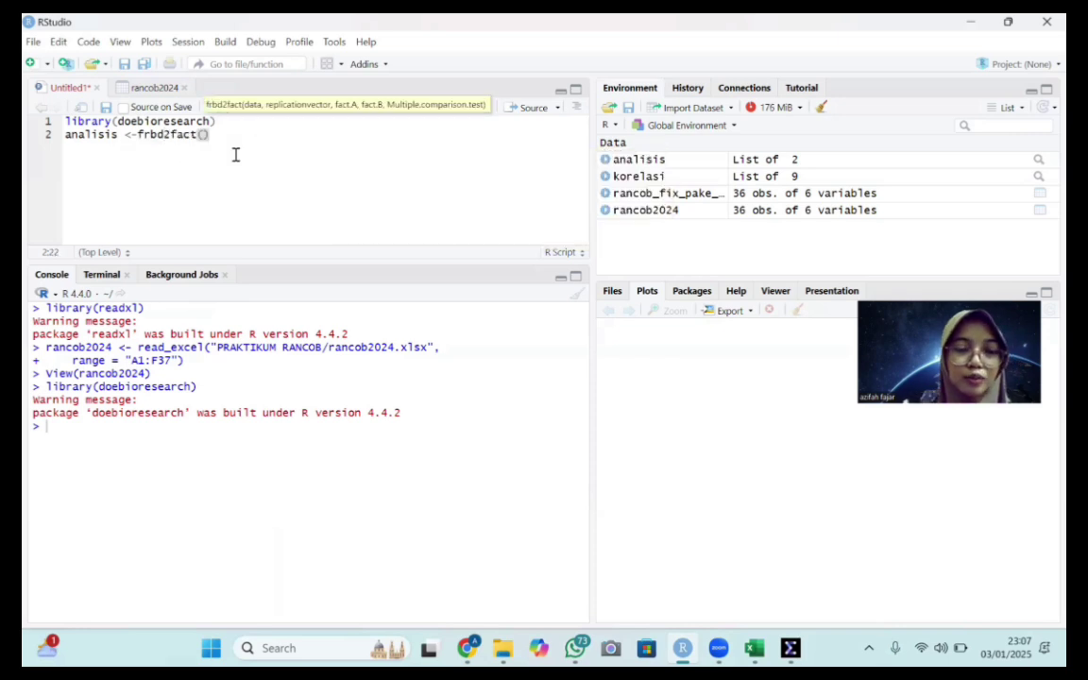
{"action": "type", "text": "ran"}
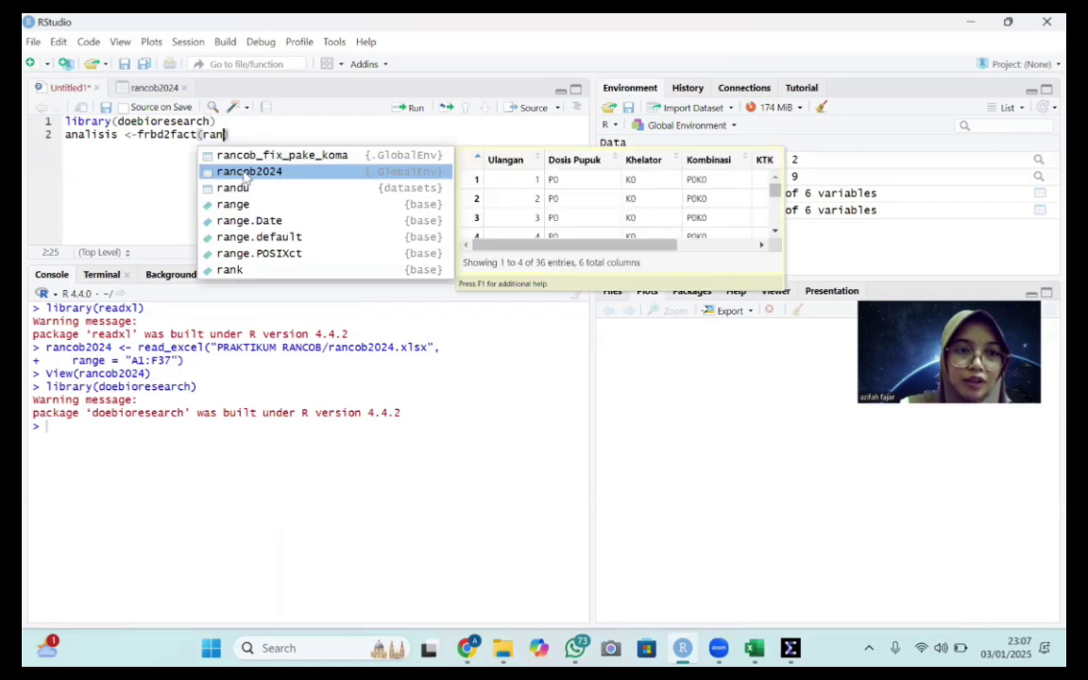
{"action": "left_click", "coordinate": [244, 173]}
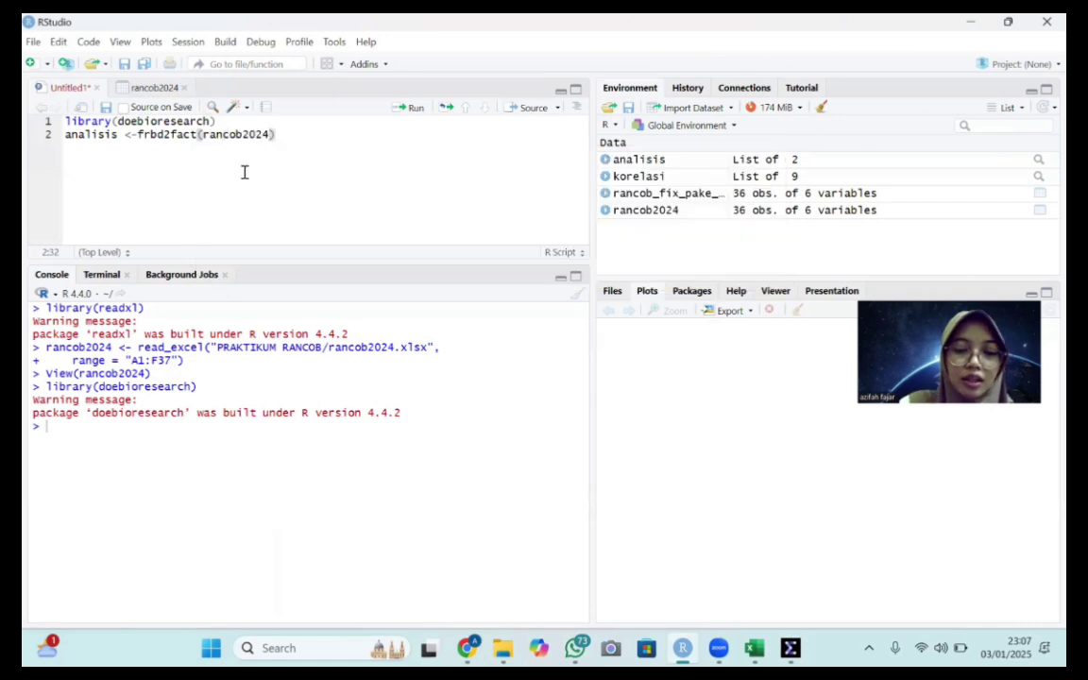
{"action": "type", "text": "[5"}
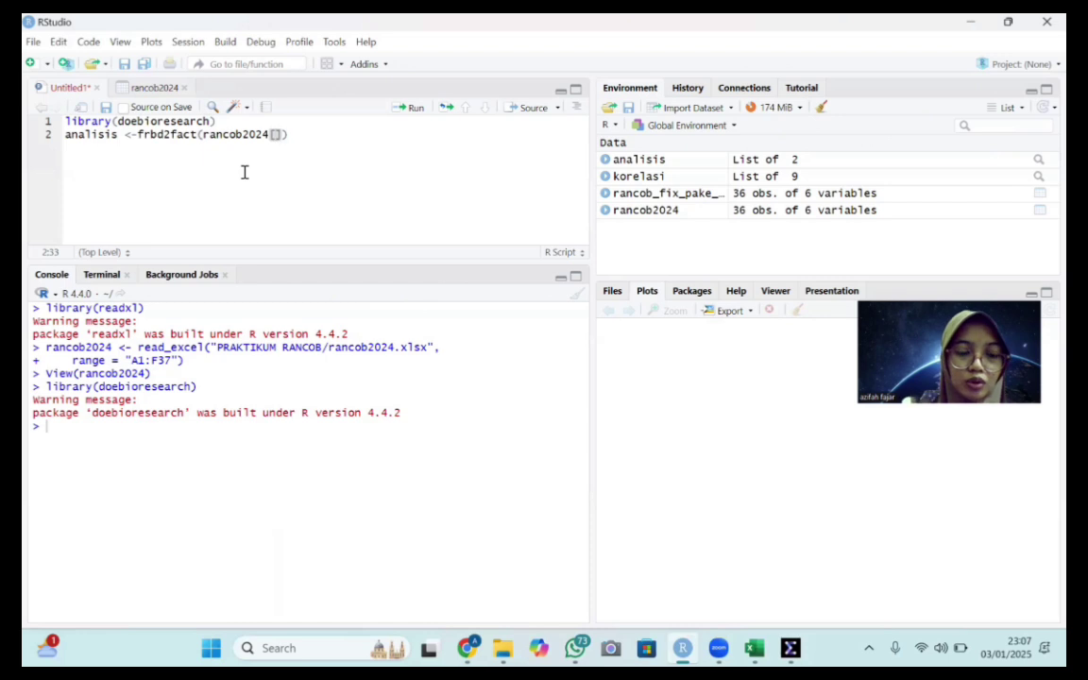
{"action": "type", "text": ":6]"}
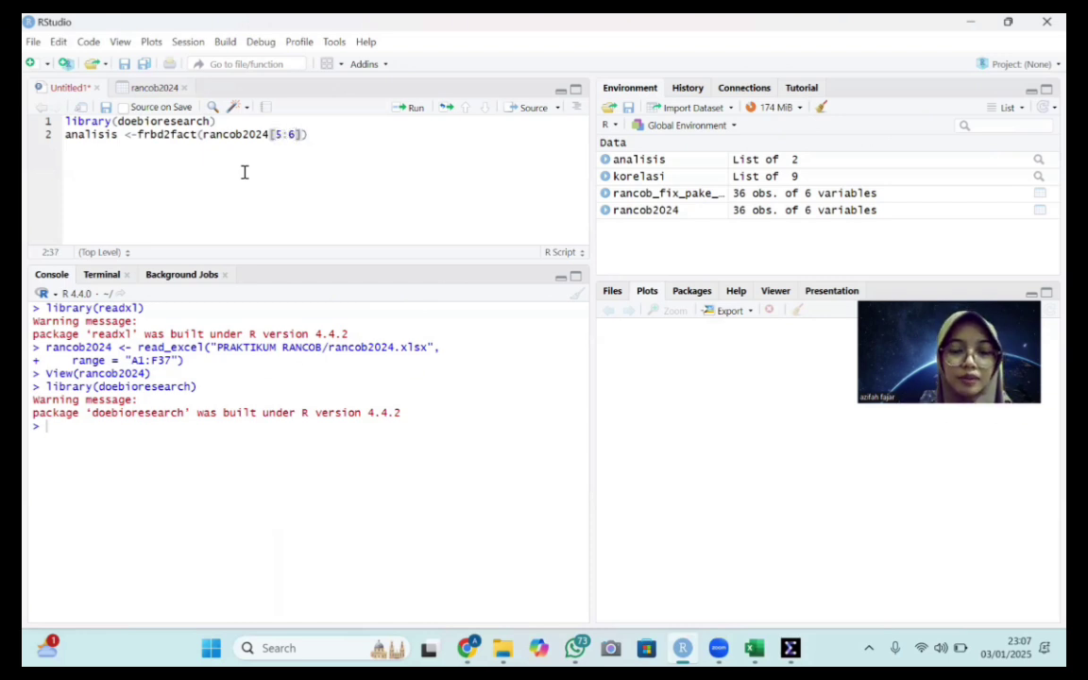
{"action": "key", "text": "Left"}
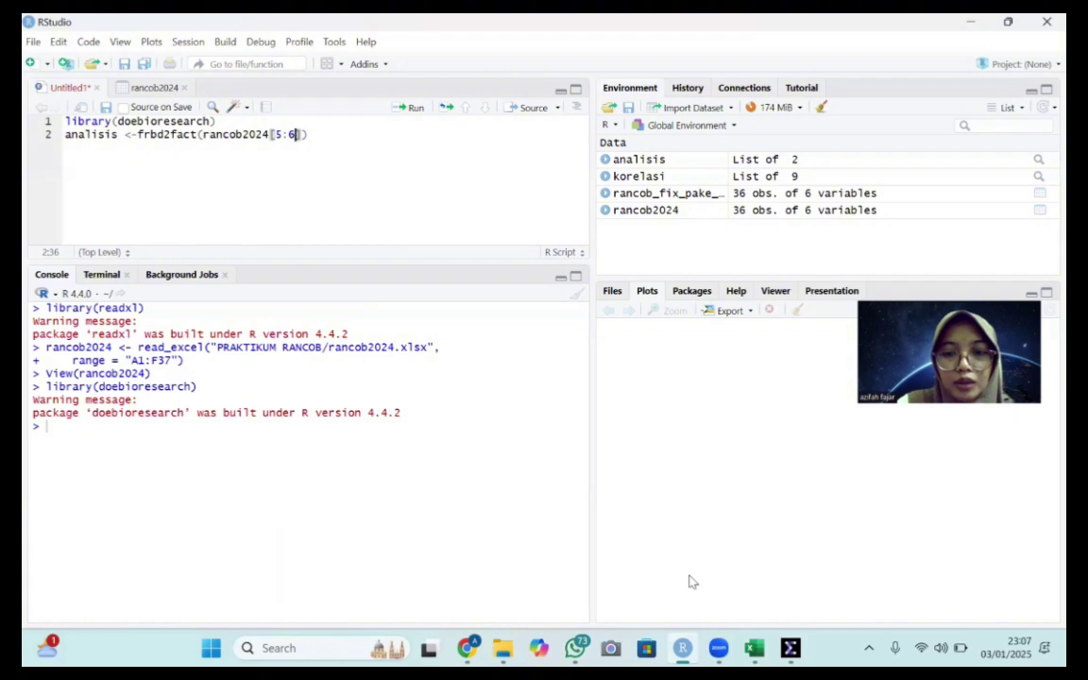
{"action": "left_click", "coordinate": [754, 648]}
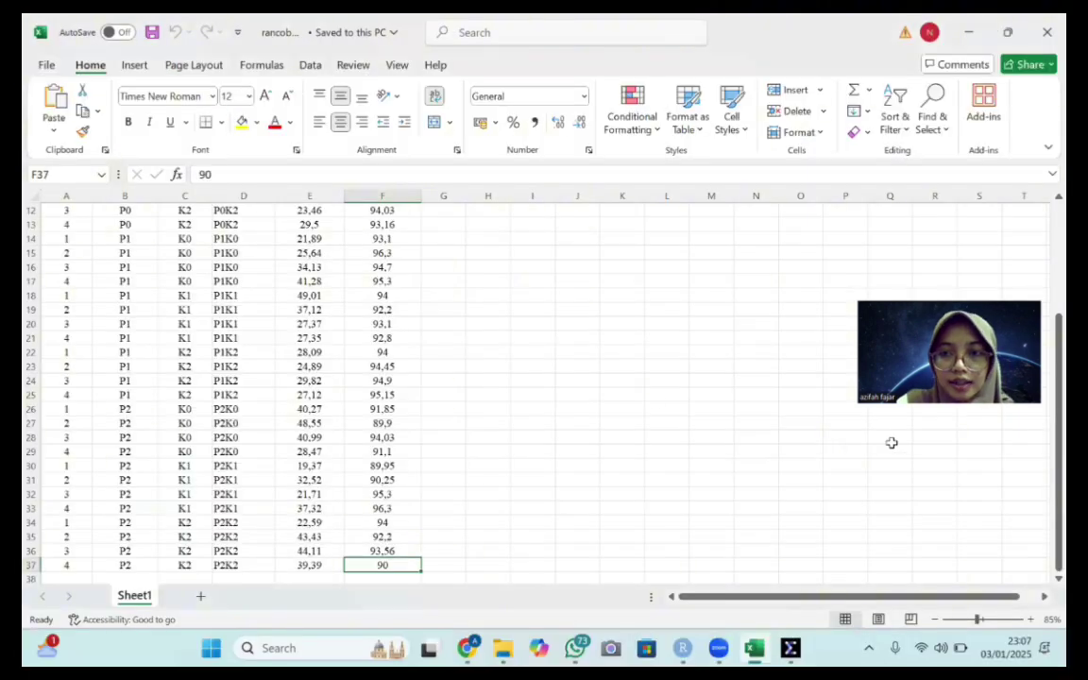
Check in Excel that KTK is column E and Tinggi Tanaman column F, then return to RStudio
{"action": "left_click_drag", "start_coordinate": [1058, 444], "coordinate": [1058, 331]}
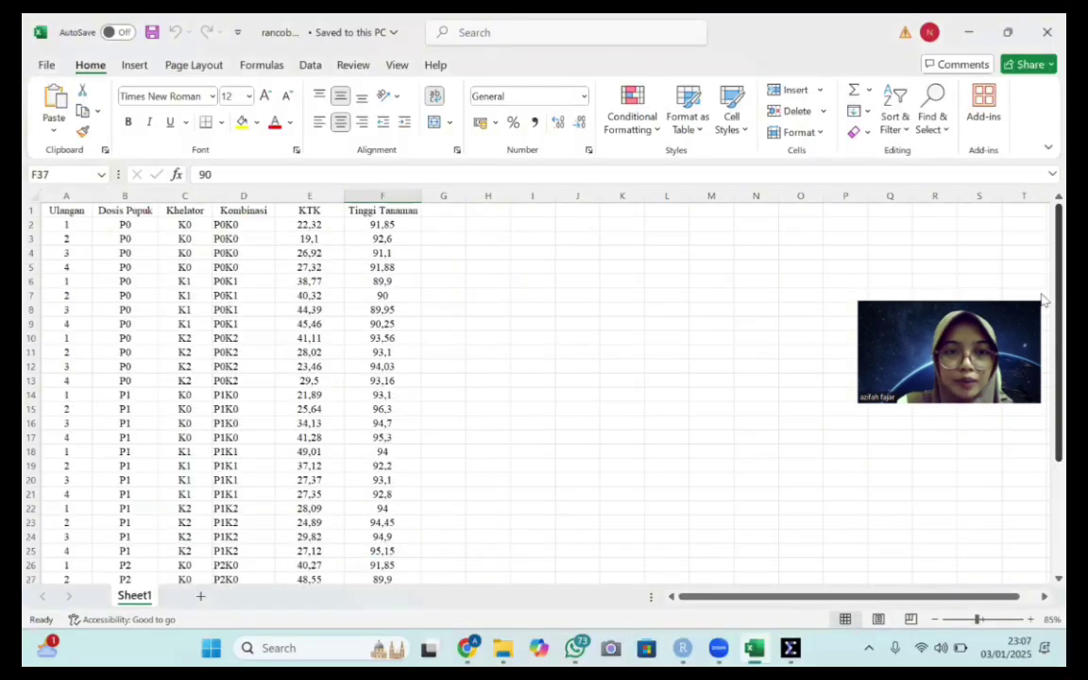
{"action": "left_click", "coordinate": [312, 212]}
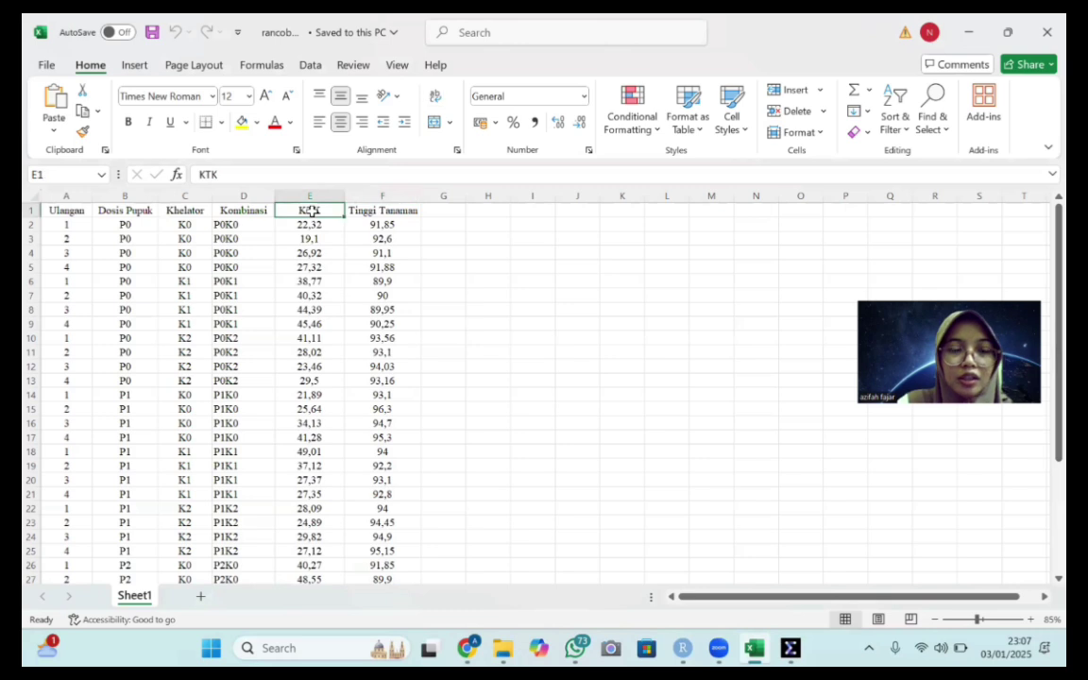
{"action": "left_click", "coordinate": [684, 648]}
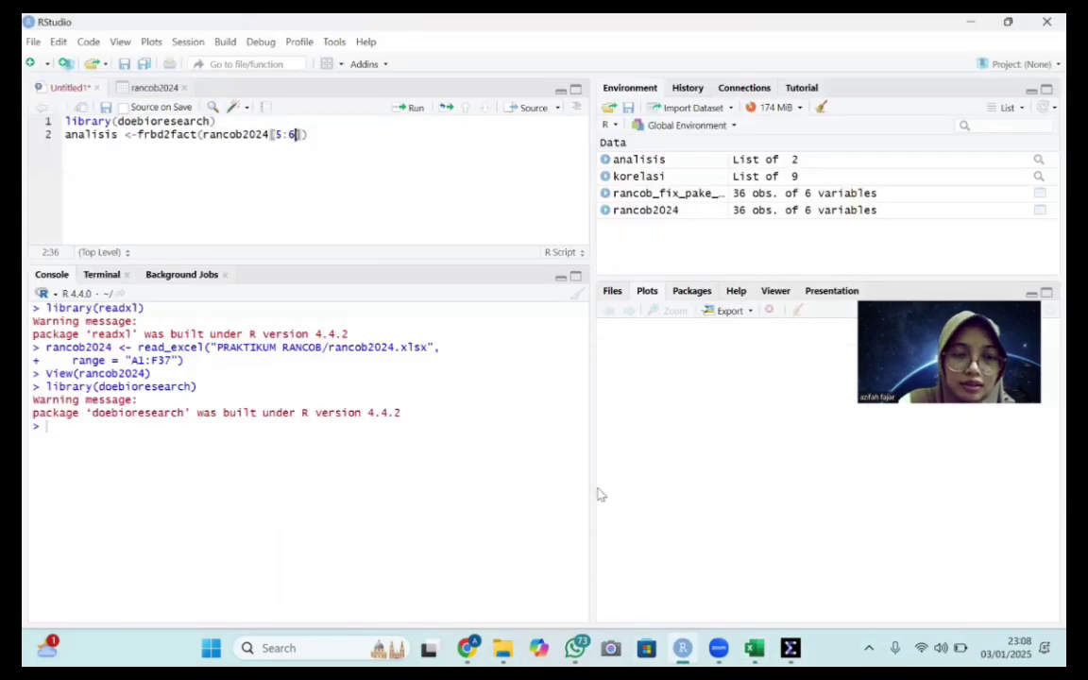
Add rancob2024$Ulangan as replications and rancob2024$`Dosis Pupuk` as the first factor in frbd2fact
{"action": "type", "text": "]"}
{"action": "type", "text": ","}
{"action": "type", "text": " rancob2024$"}
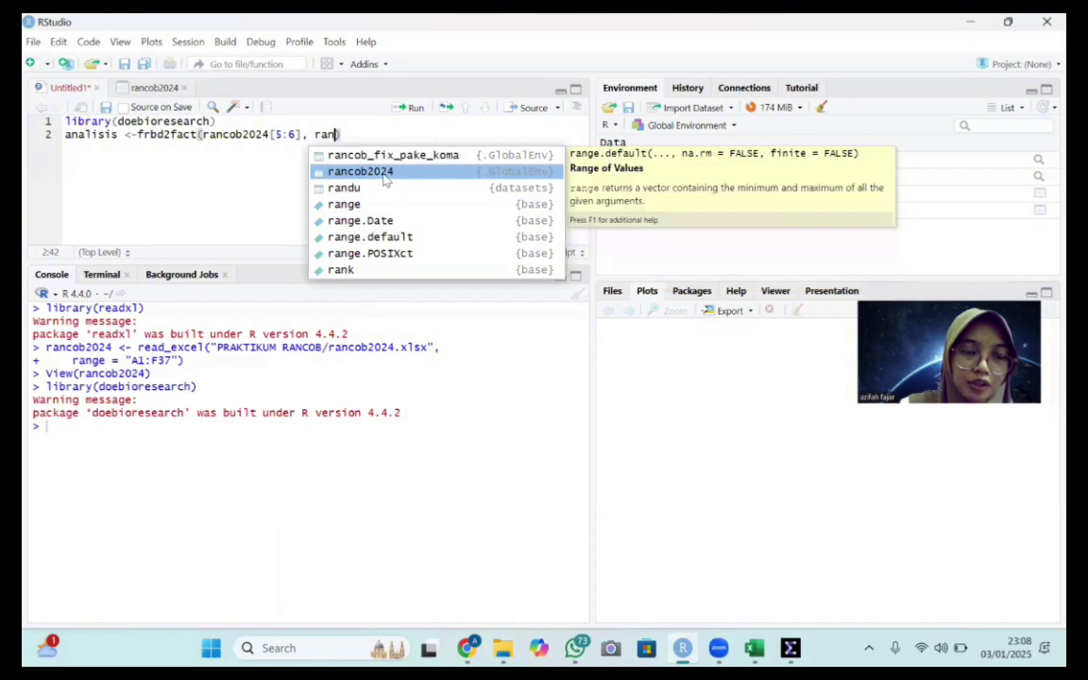
{"action": "left_click", "coordinate": [383, 173]}
{"action": "type", "text": "$"}
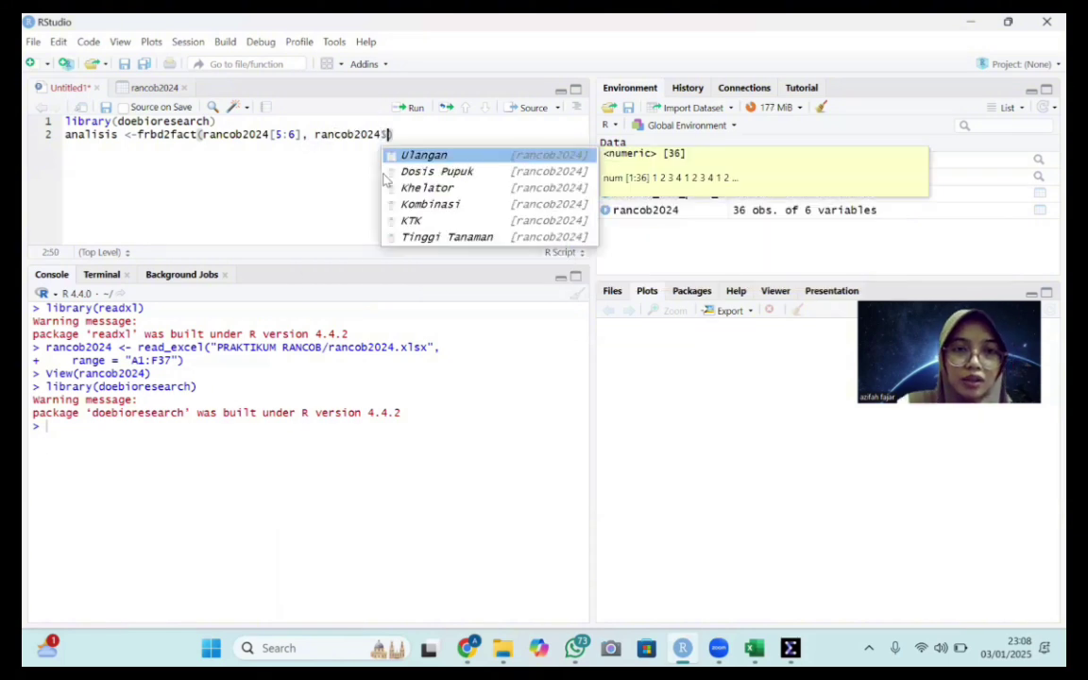
{"action": "left_click", "coordinate": [431, 157]}
{"action": "type", "text": ", ranc"}
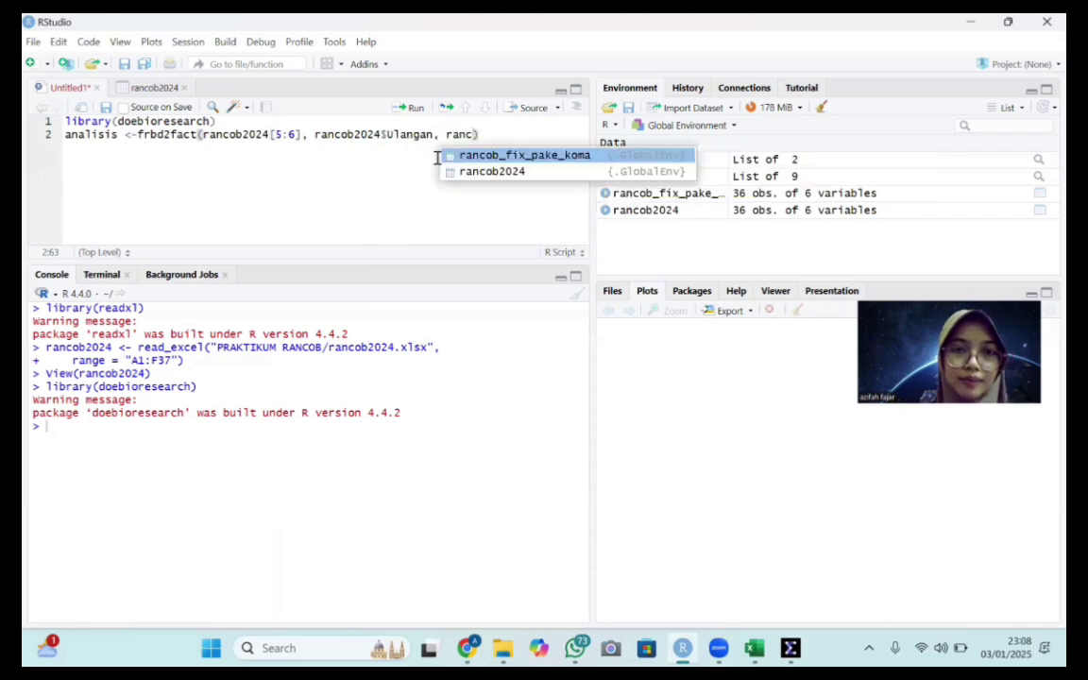
{"action": "left_click", "coordinate": [490, 173]}
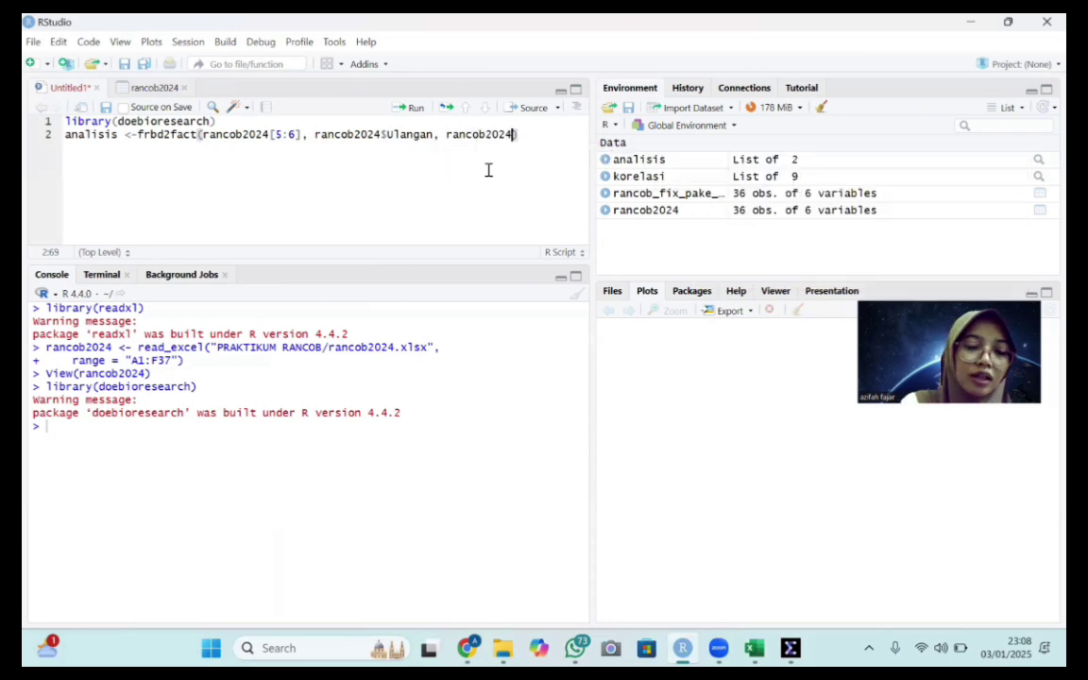
{"action": "type", "text": "$"}
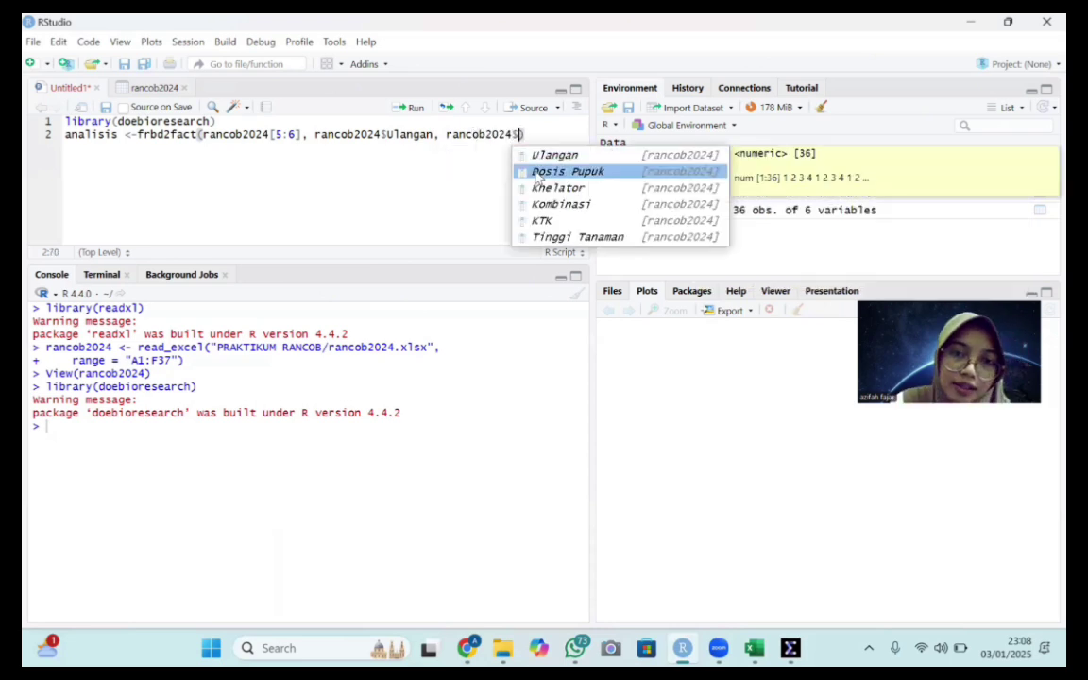
{"action": "left_click", "coordinate": [535, 174]}
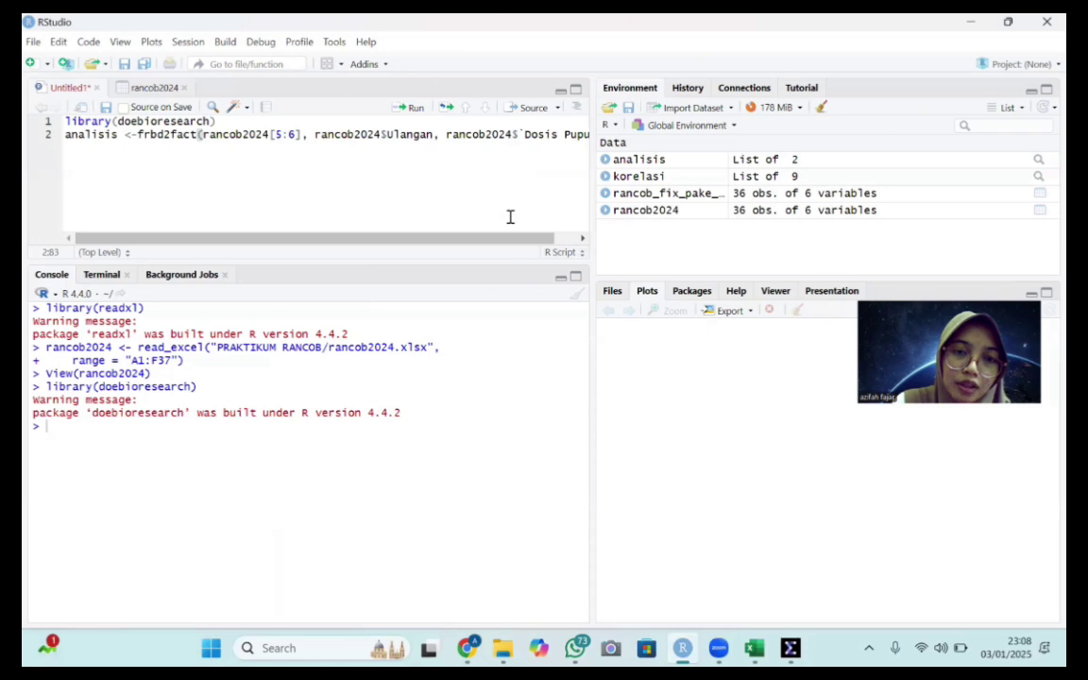
{"action": "left_click_drag", "start_coordinate": [506, 239], "coordinate": [573, 242]}
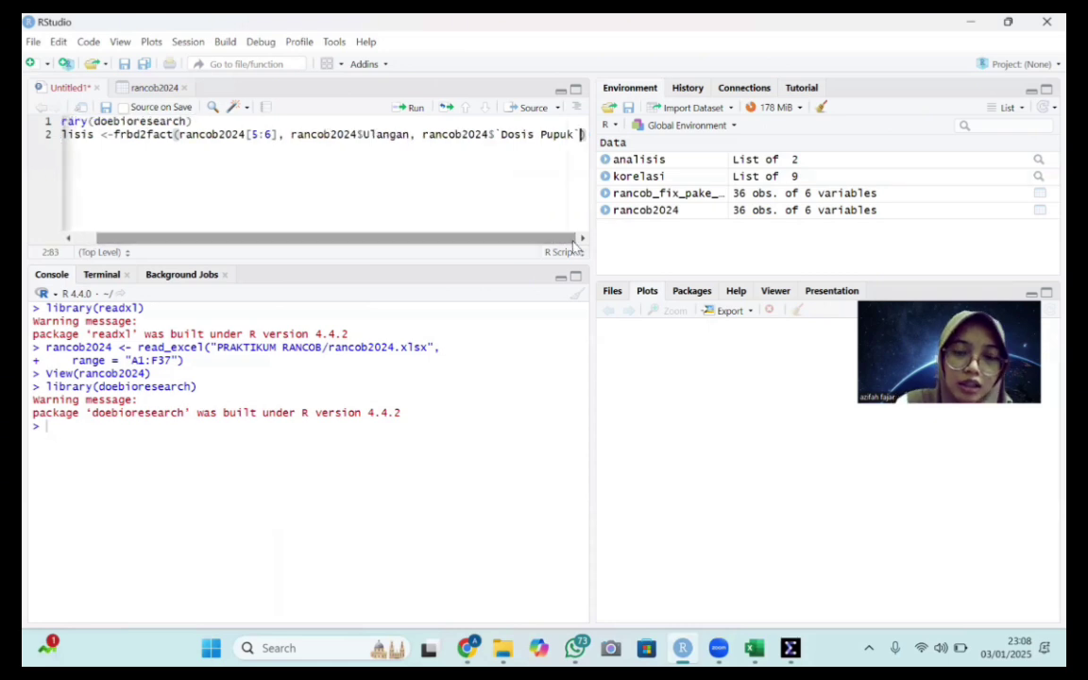
{"action": "type", "text": ", rancob2024$"}
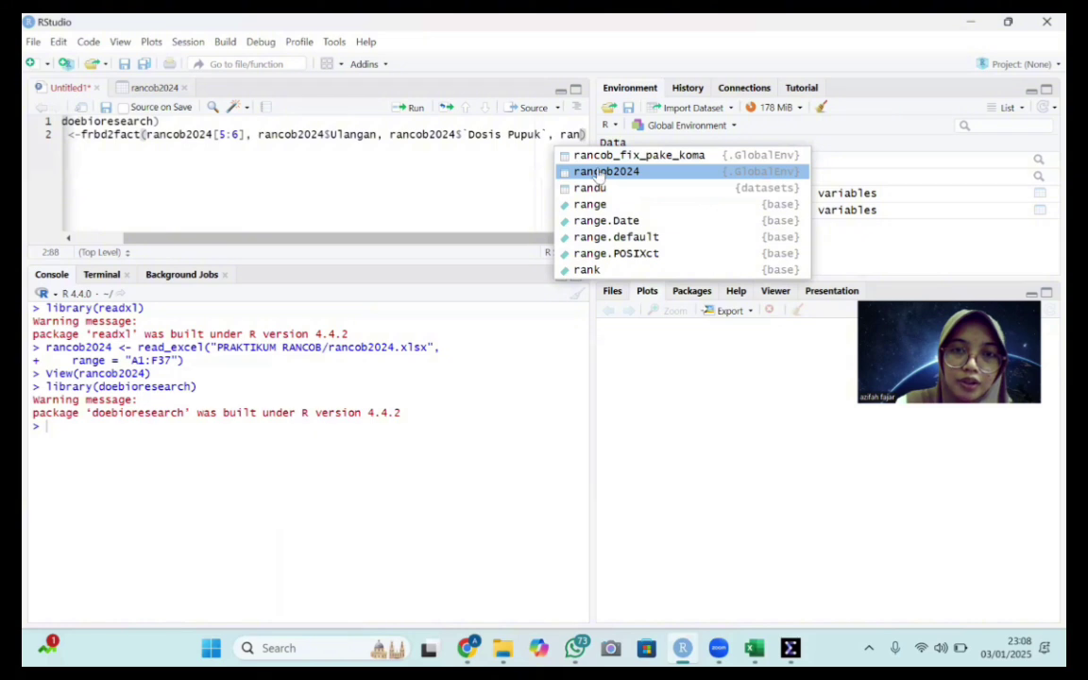
{"action": "left_click", "coordinate": [599, 172]}
{"action": "type", "text": "$"}
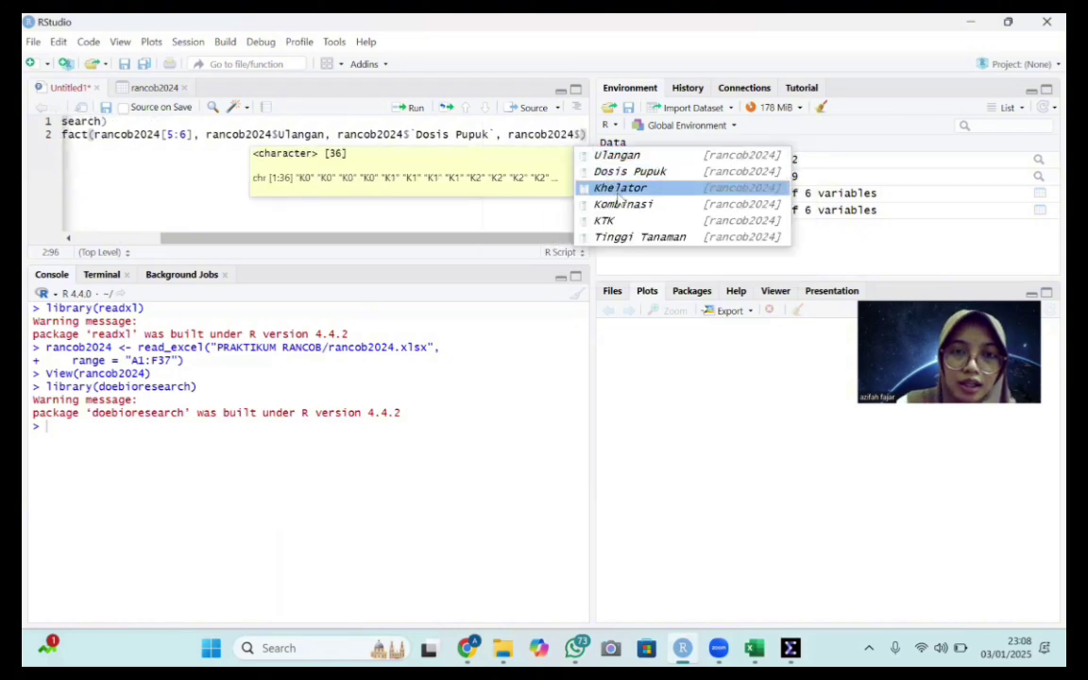
{"action": "left_click", "coordinate": [618, 192]}
{"action": "left_click_drag", "start_coordinate": [511, 238], "coordinate": [577, 239]}
{"action": "type", "text": ", 1"}
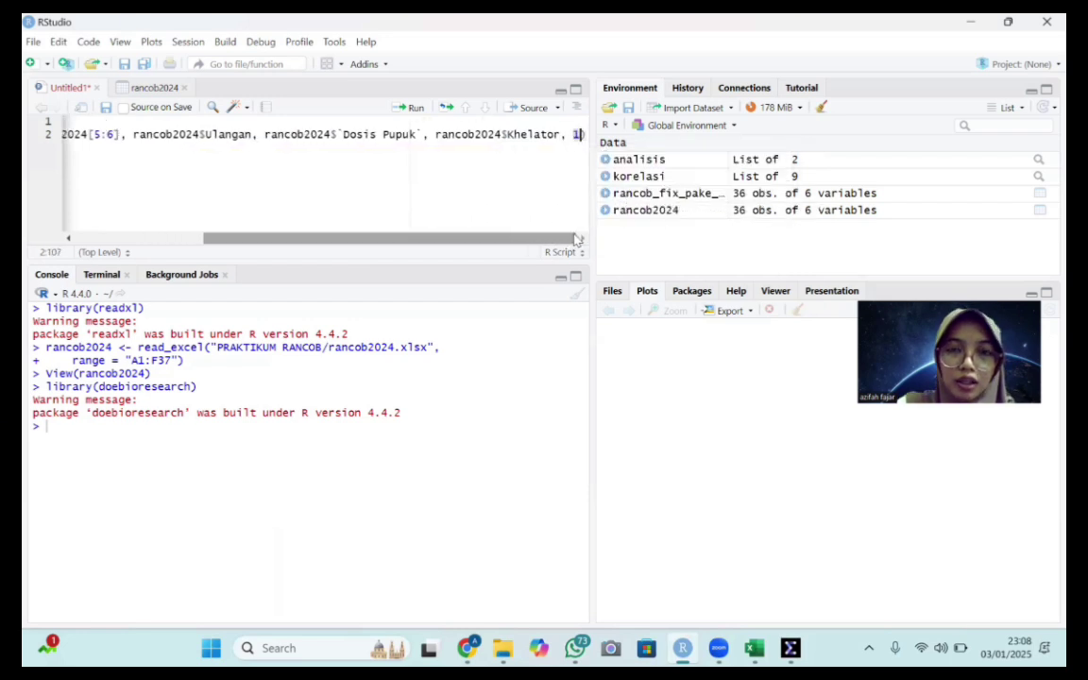
{"action": "left_click", "coordinate": [413, 111]}
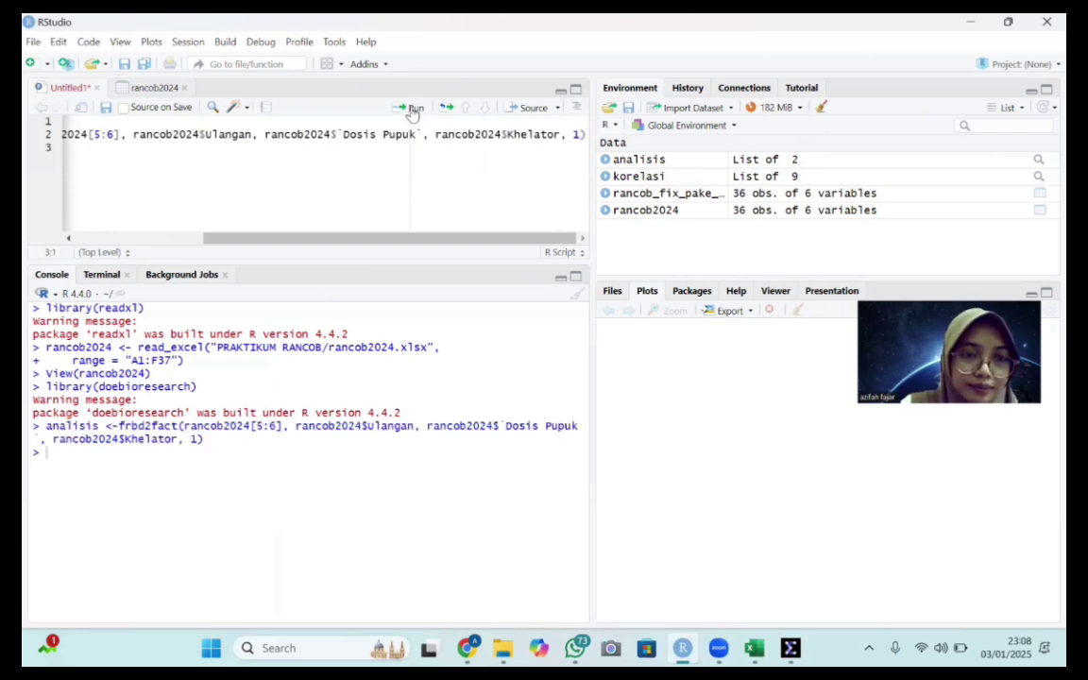
{"action": "left_click_drag", "start_coordinate": [352, 238], "coordinate": [181, 243]}
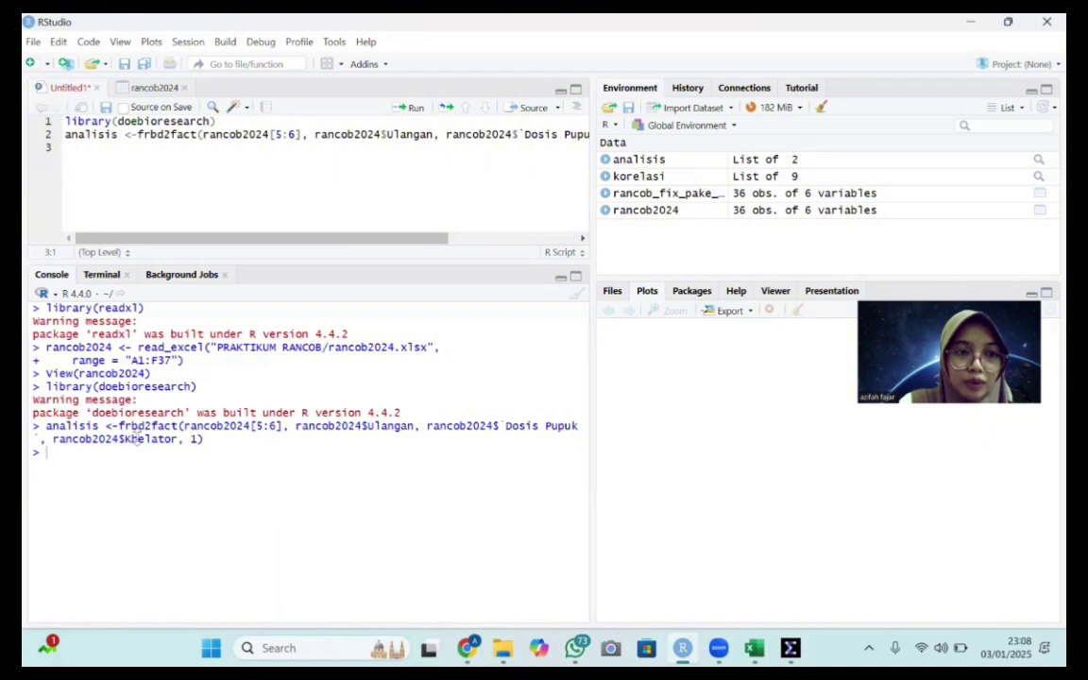
Run print(analisis) on line 3 and scroll the console up to KTK's ANOVA table
{"action": "left_click", "coordinate": [170, 215]}
{"action": "type", "text": "print"}
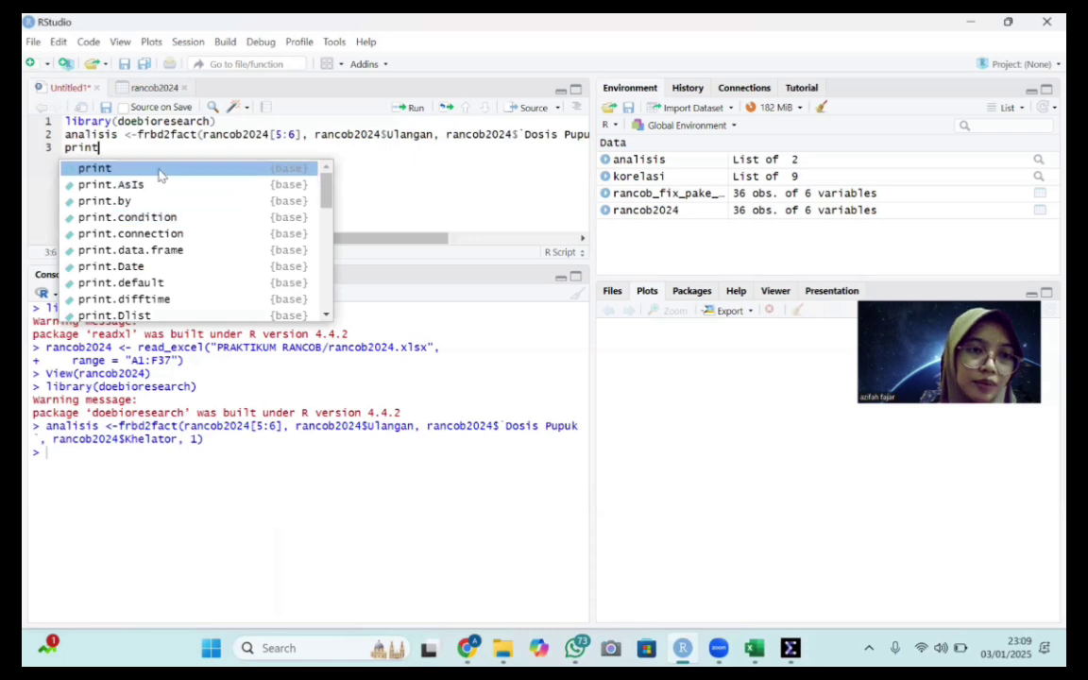
{"action": "left_click", "coordinate": [158, 170]}
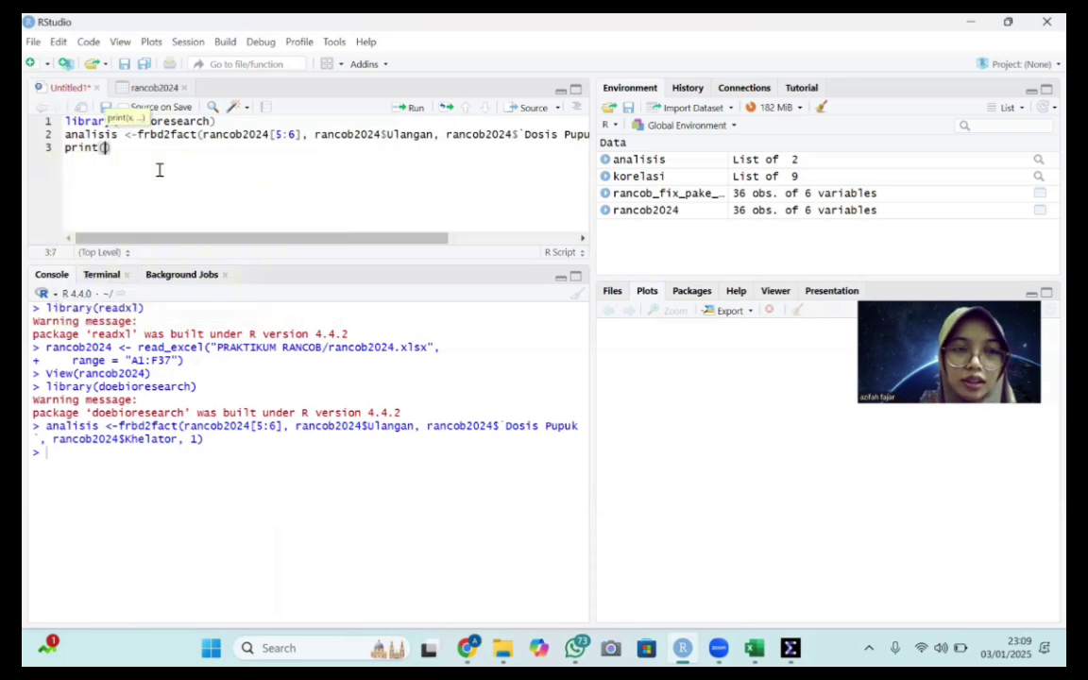
{"action": "type", "text": "analisi"}
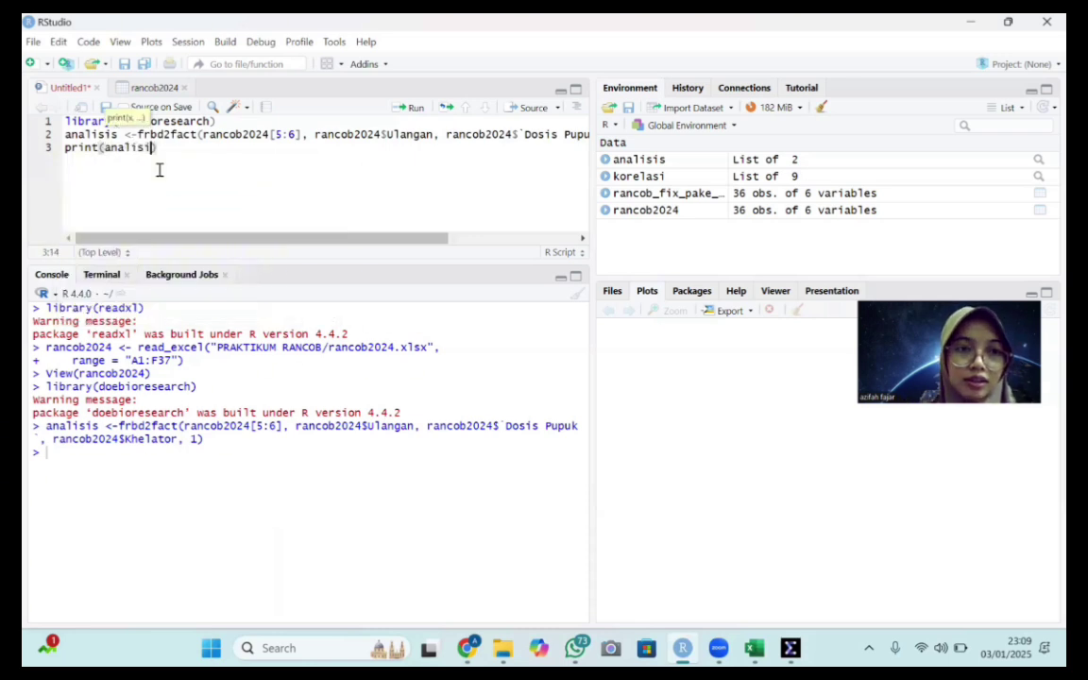
{"action": "type", "text": "s"}
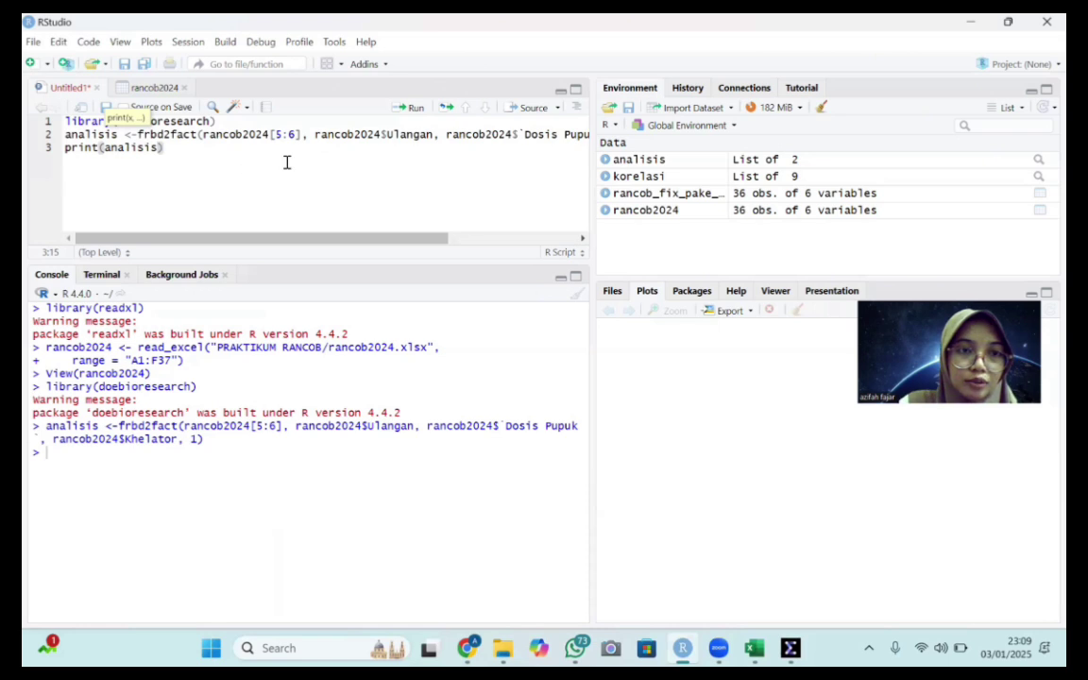
{"action": "left_click", "coordinate": [416, 110]}
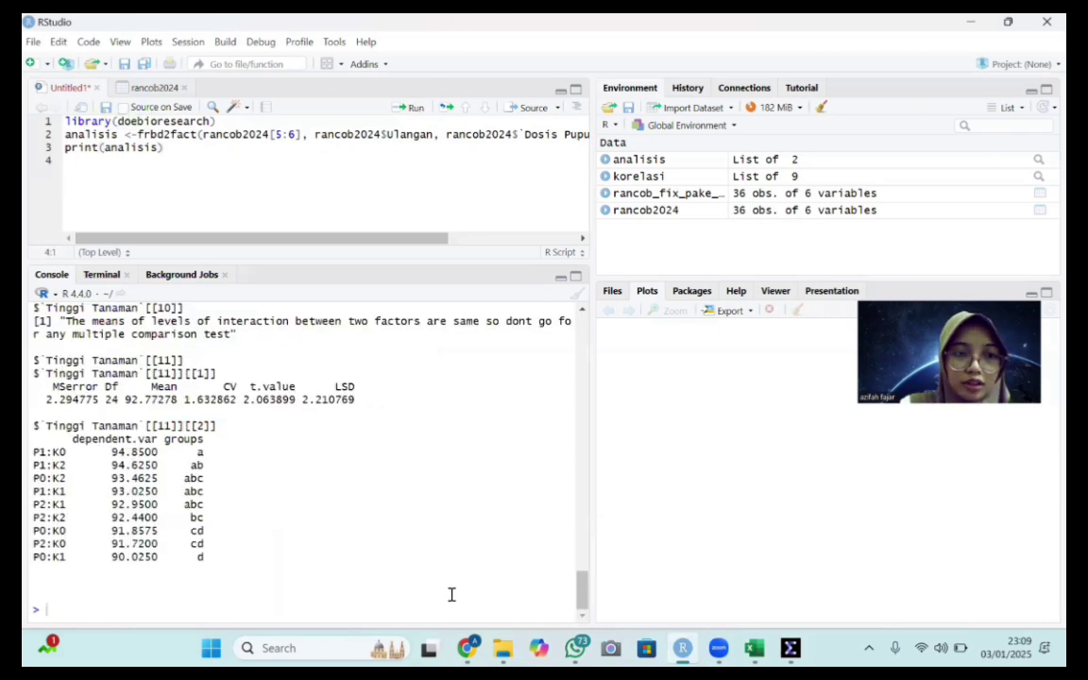
{"action": "left_click_drag", "start_coordinate": [582, 591], "coordinate": [584, 472]}
{"action": "left_click_drag", "start_coordinate": [589, 418], "coordinate": [587, 357]}
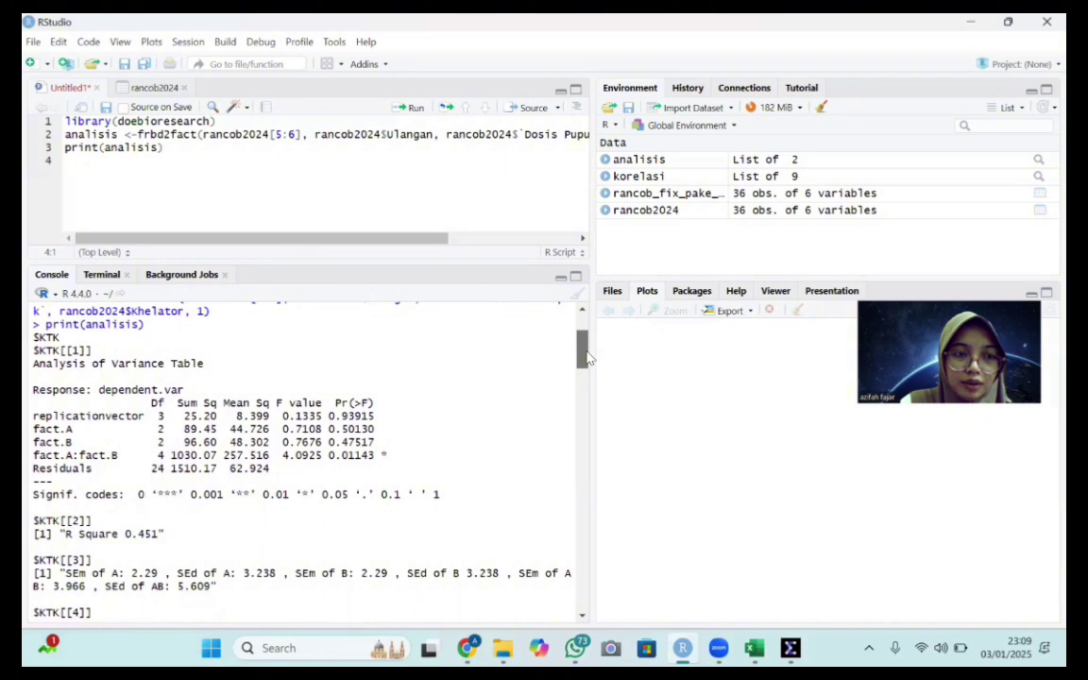
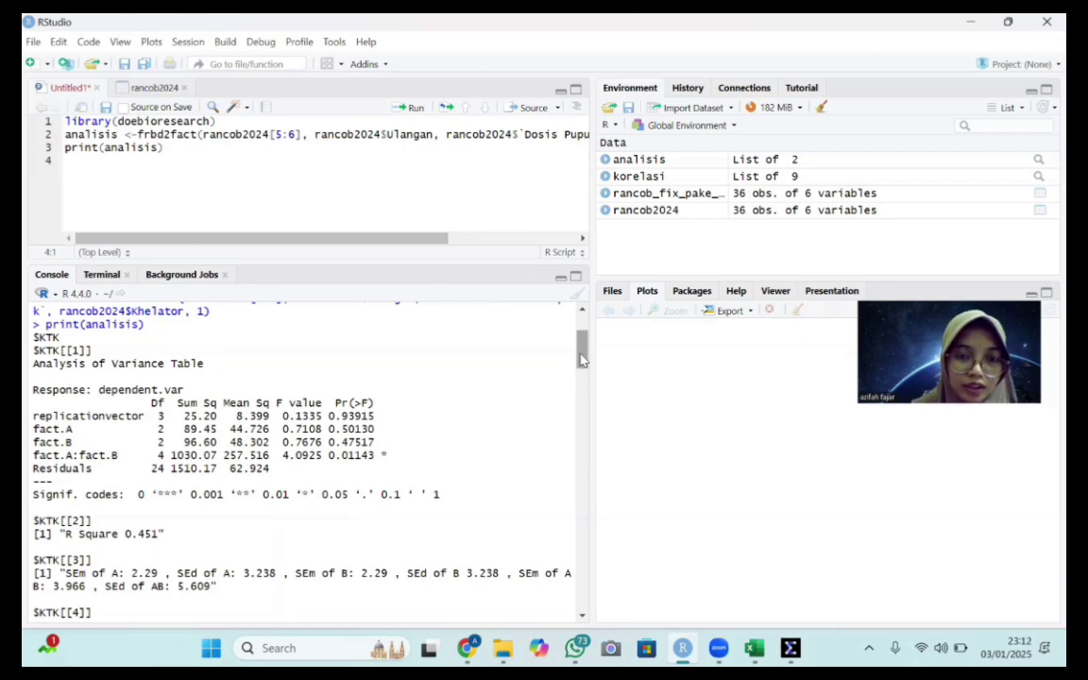
Scroll through the console's ANOVA output to review the remaining results
{"action": "left_click_drag", "start_coordinate": [582, 357], "coordinate": [582, 384]}
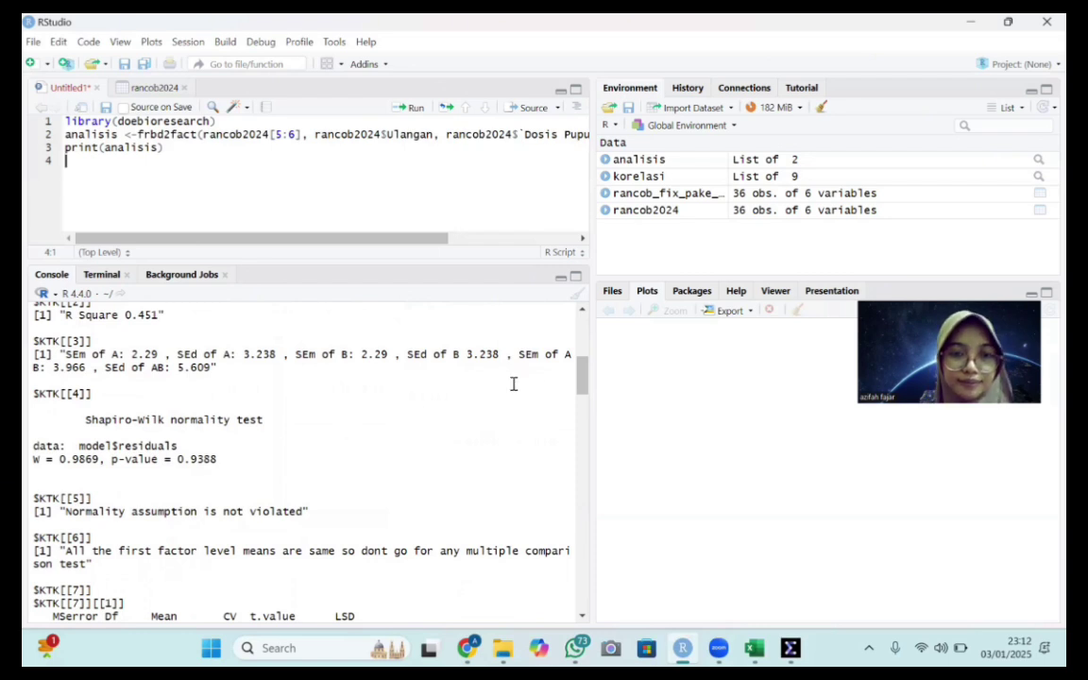
{"action": "left_click_drag", "start_coordinate": [582, 384], "coordinate": [583, 408]}
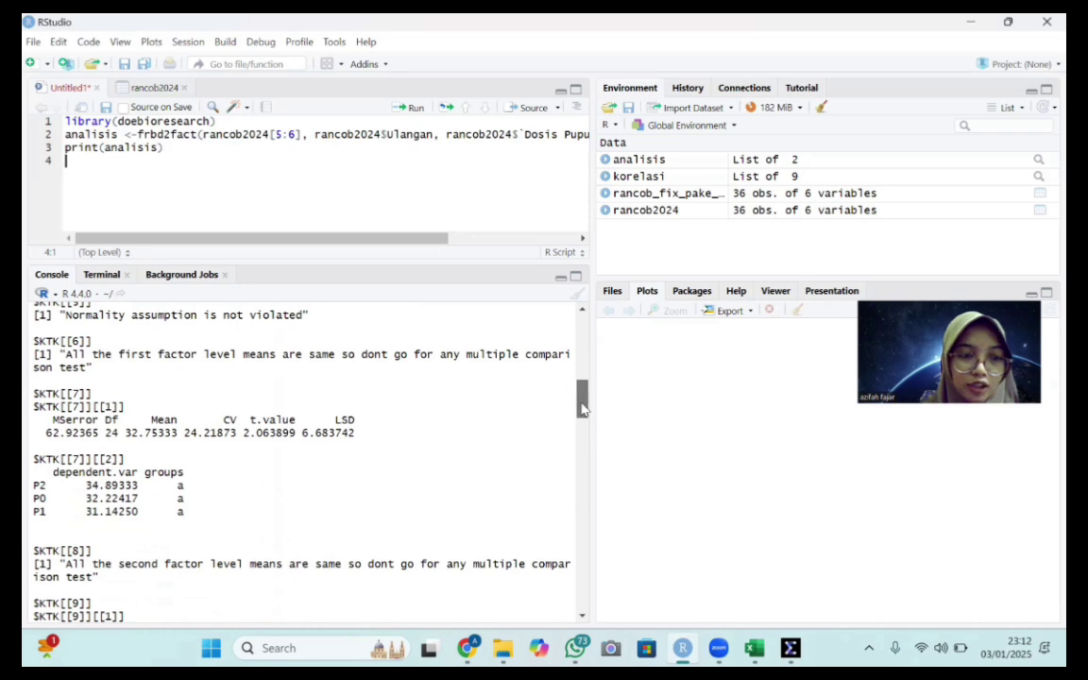
{"action": "scroll", "coordinate": [583, 408], "scroll_direction": "down", "scroll_amount": 2}
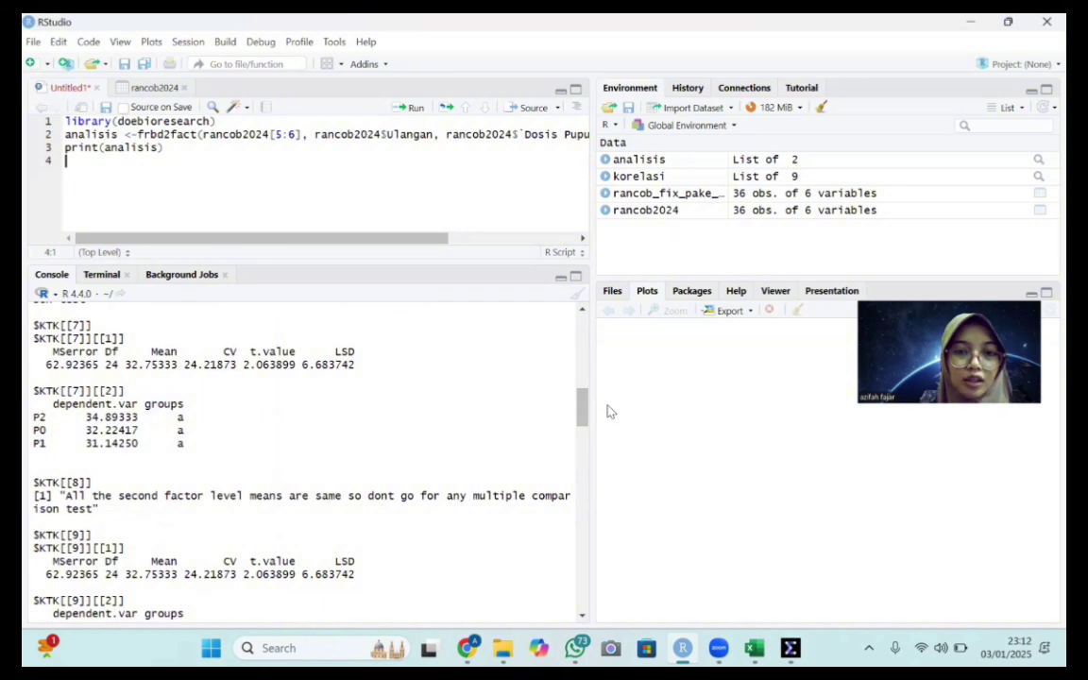
{"action": "left_click_drag", "start_coordinate": [583, 410], "coordinate": [583, 443]}
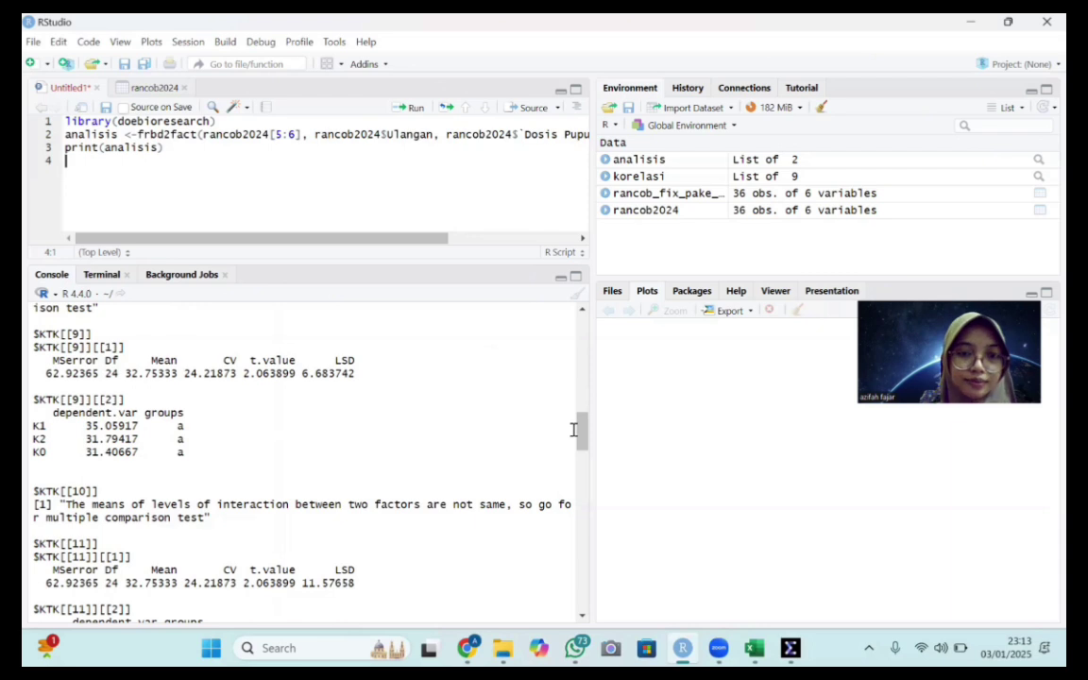
{"action": "left_click_drag", "start_coordinate": [586, 444], "coordinate": [583, 469]}
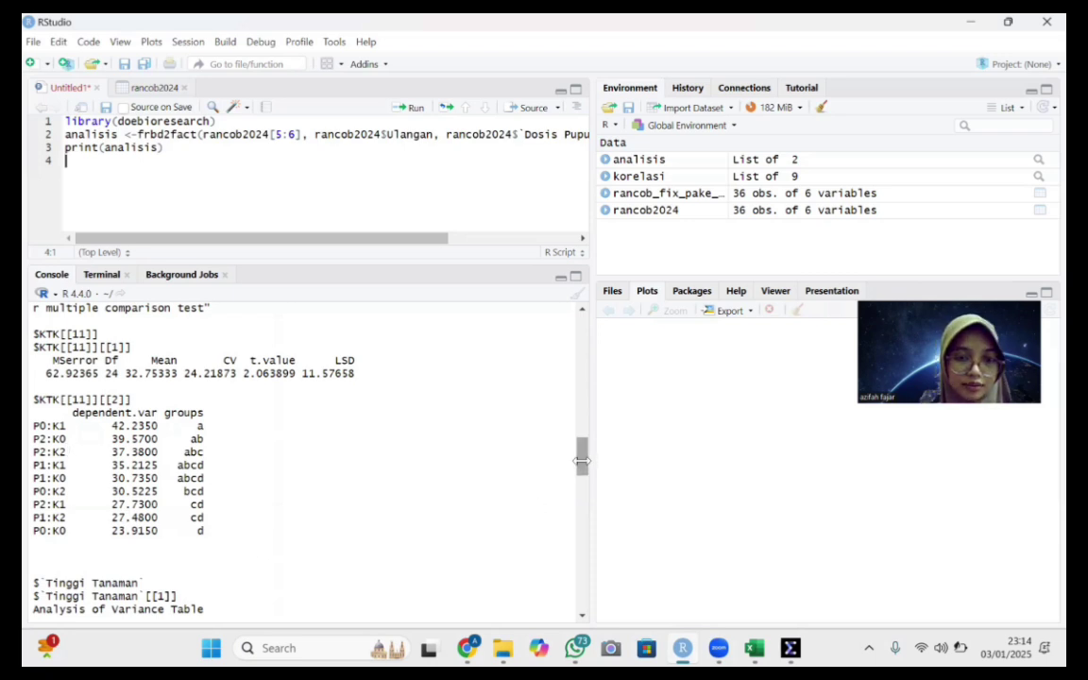
{"action": "scroll", "coordinate": [576, 561], "scroll_direction": "down", "scroll_amount": 9}
{"action": "scroll", "coordinate": [576, 561], "scroll_direction": "down", "scroll_amount": 10}
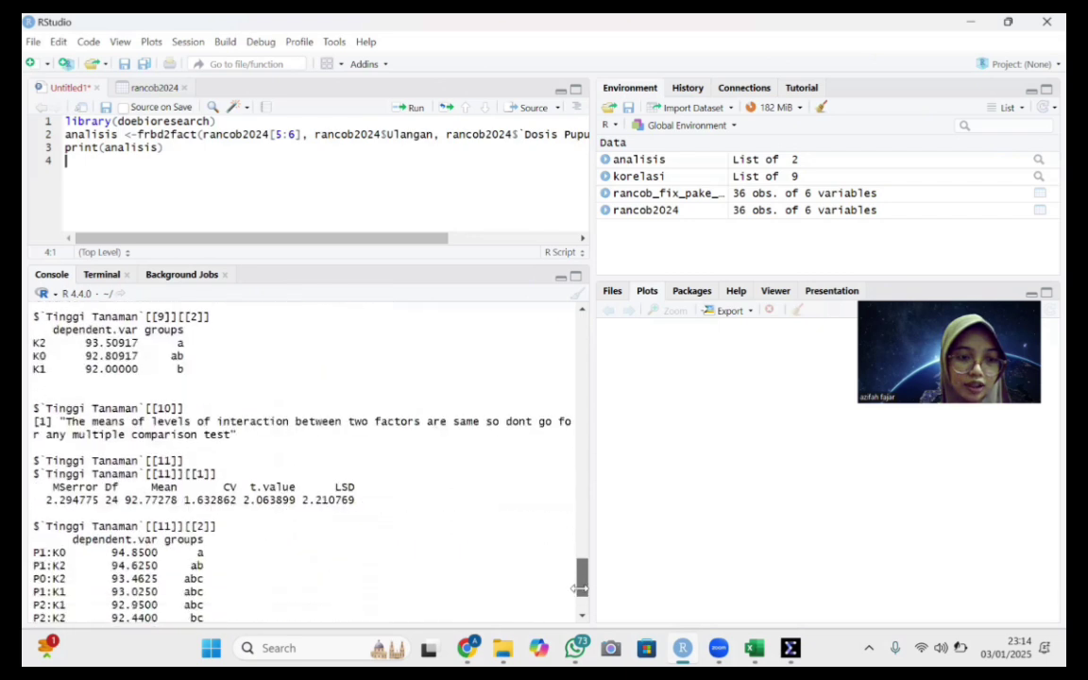
{"action": "left_click_drag", "start_coordinate": [582, 581], "coordinate": [582, 379]}
{"action": "scroll", "coordinate": [583, 379], "scroll_direction": "up", "scroll_amount": 2}
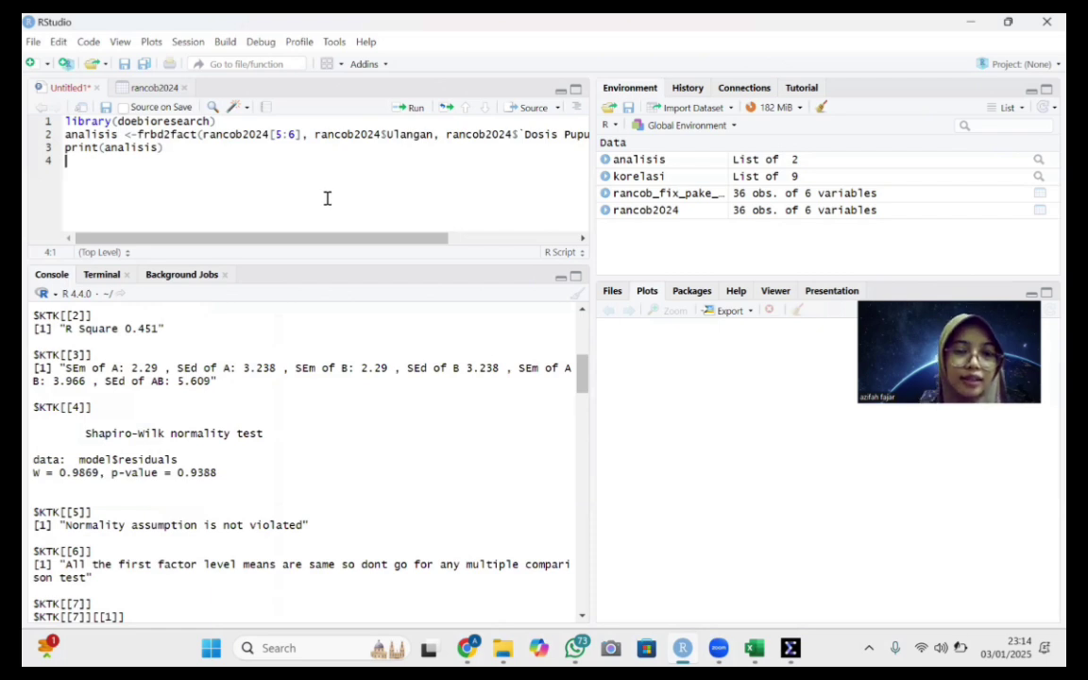
Begin line 4 as korelasi <- cor.test(rancob2024$KTK using autocomplete
{"action": "type", "text": "kore"}
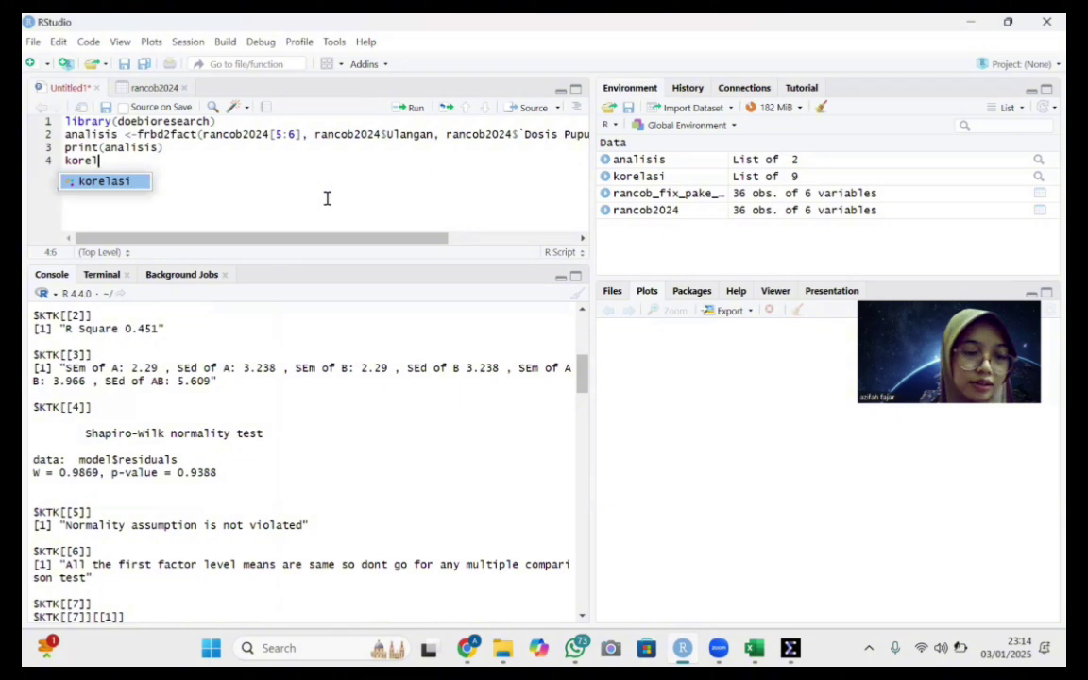
{"action": "type", "text": "l"}
{"action": "left_click", "coordinate": [91, 181]}
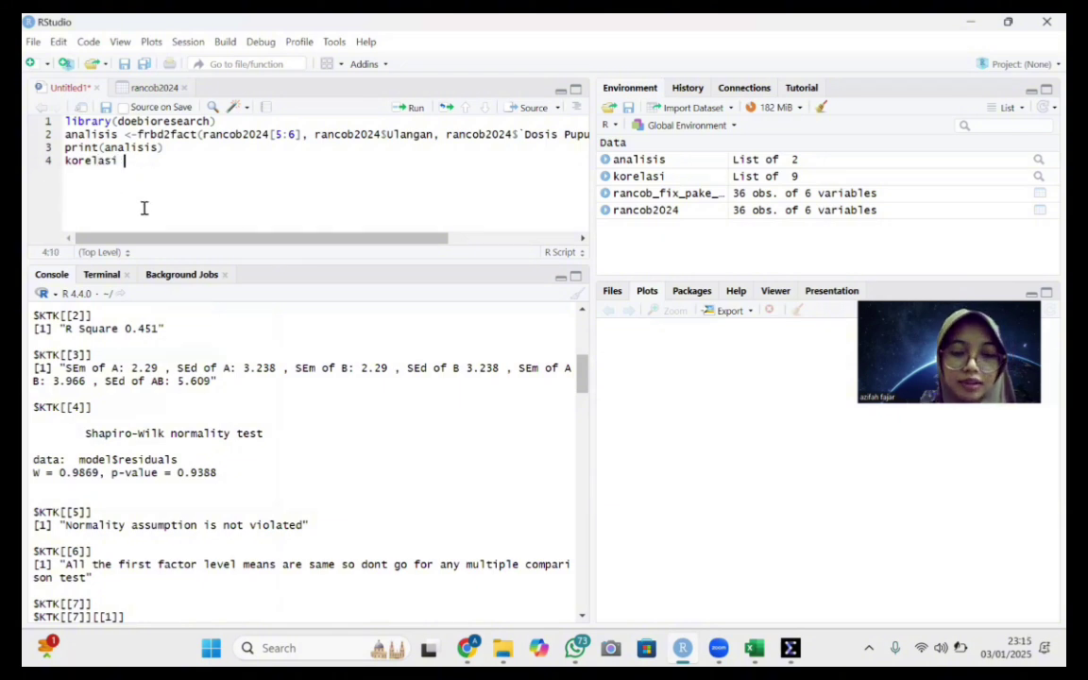
{"action": "type", "text": "<"}
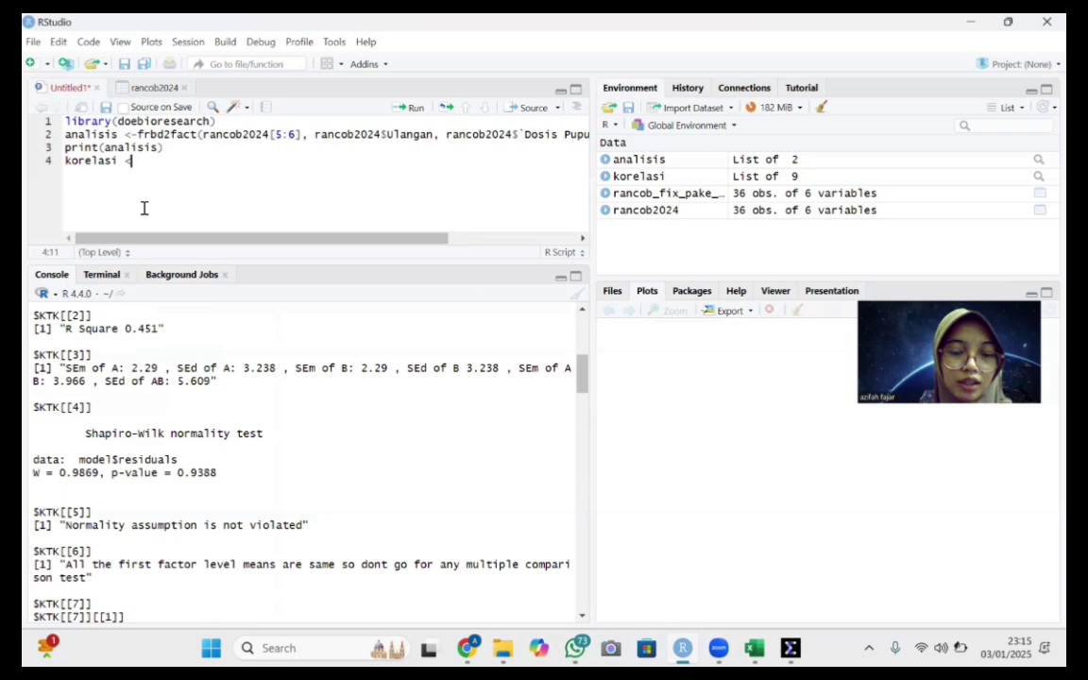
{"action": "type", "text": "-"}
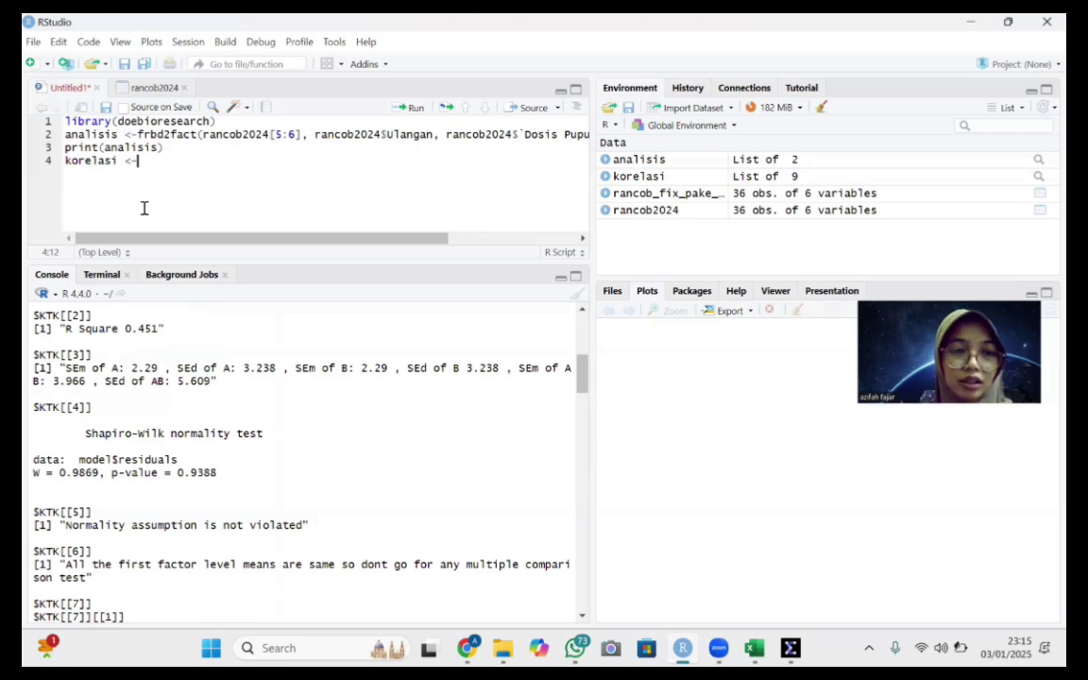
{"action": "type", "text": "cor"}
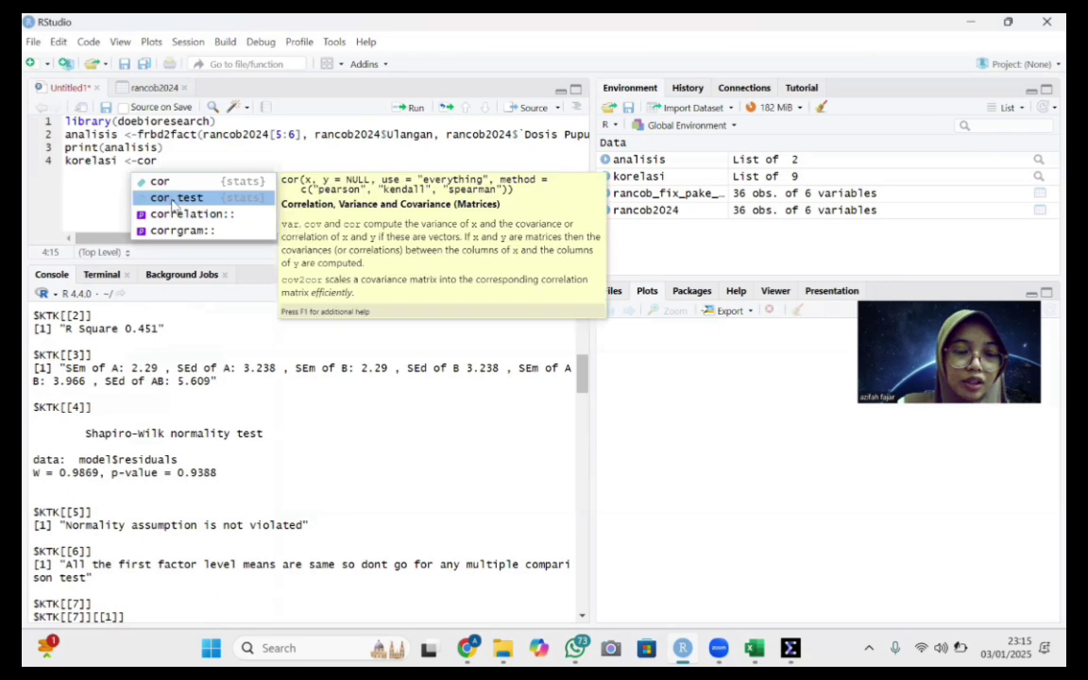
{"action": "left_click", "coordinate": [172, 199]}
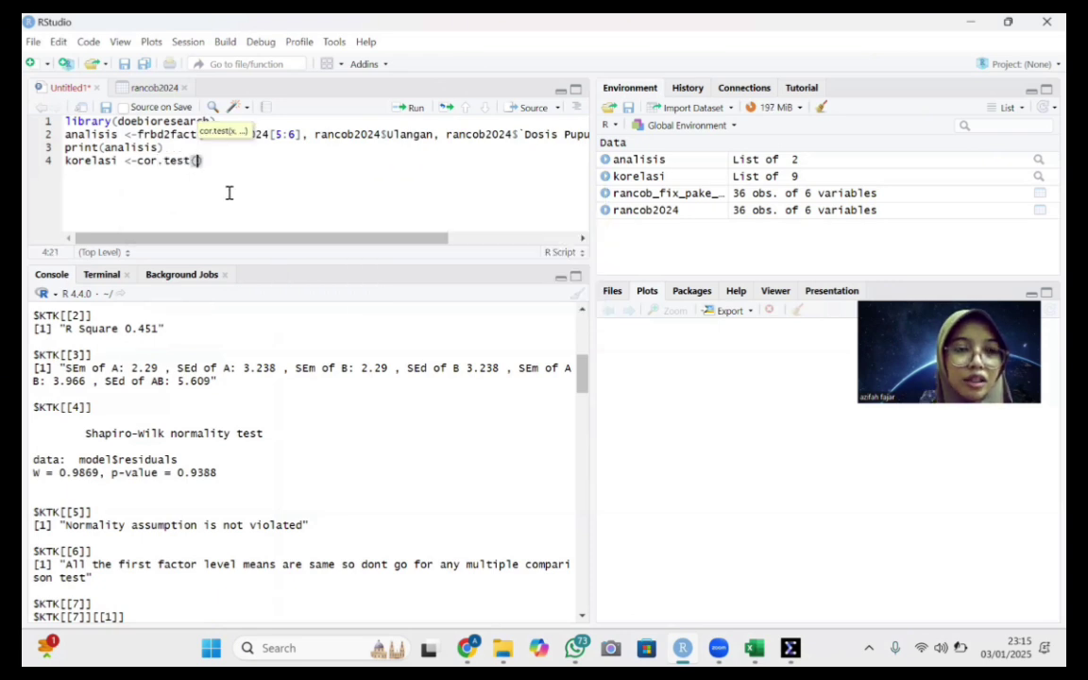
{"action": "type", "text": "ran"}
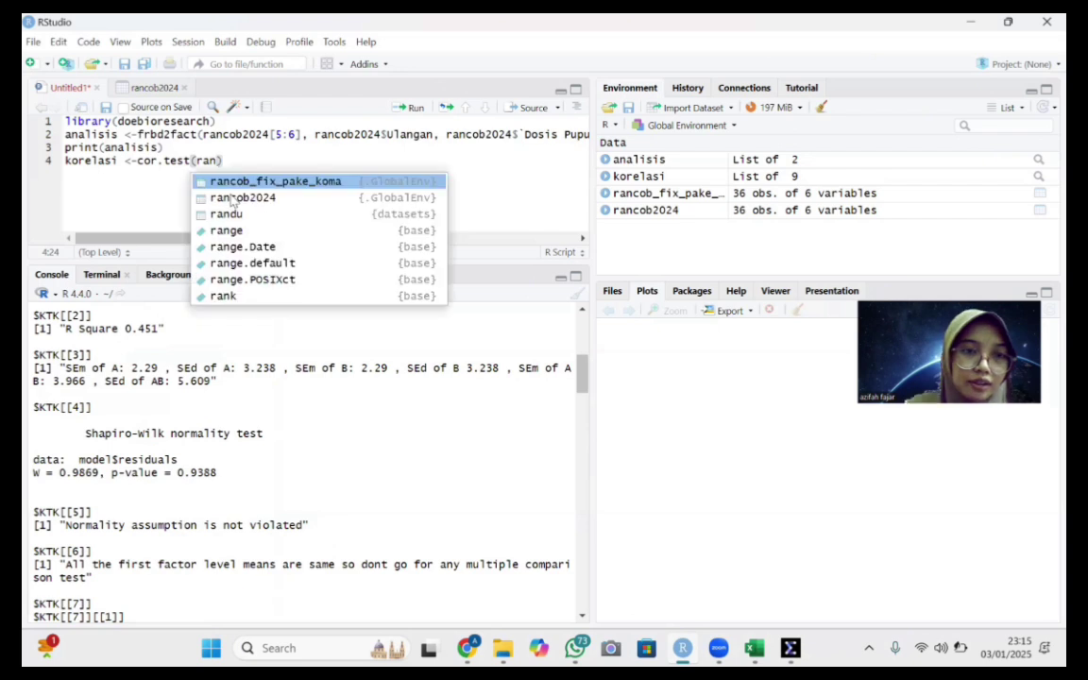
{"action": "left_click", "coordinate": [233, 201]}
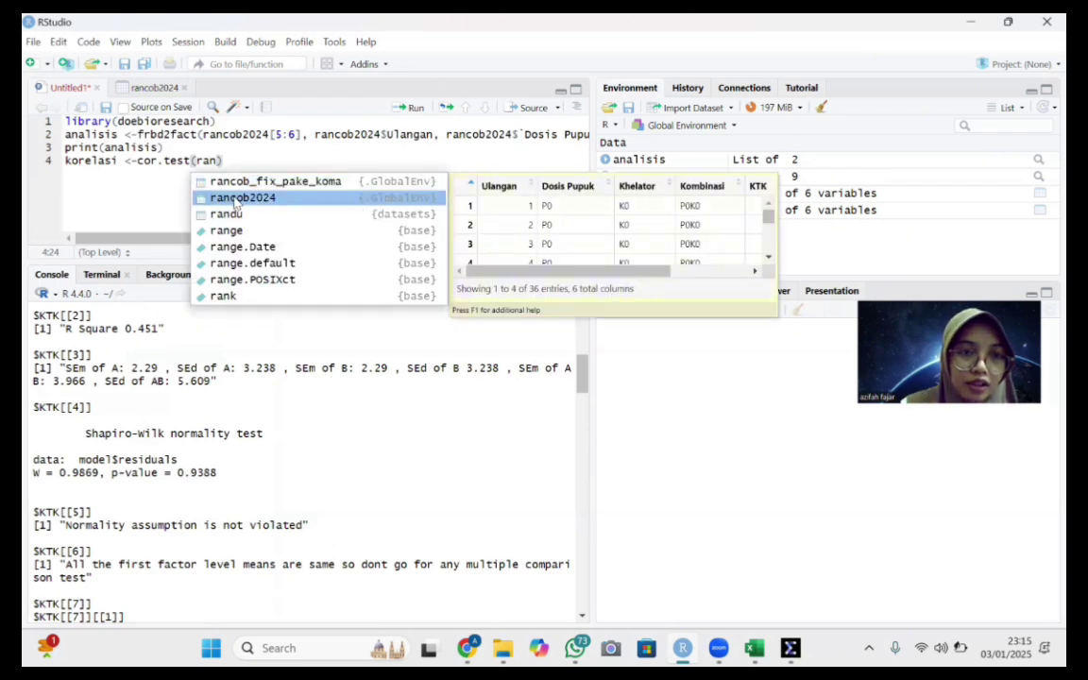
{"action": "left_click", "coordinate": [234, 199]}
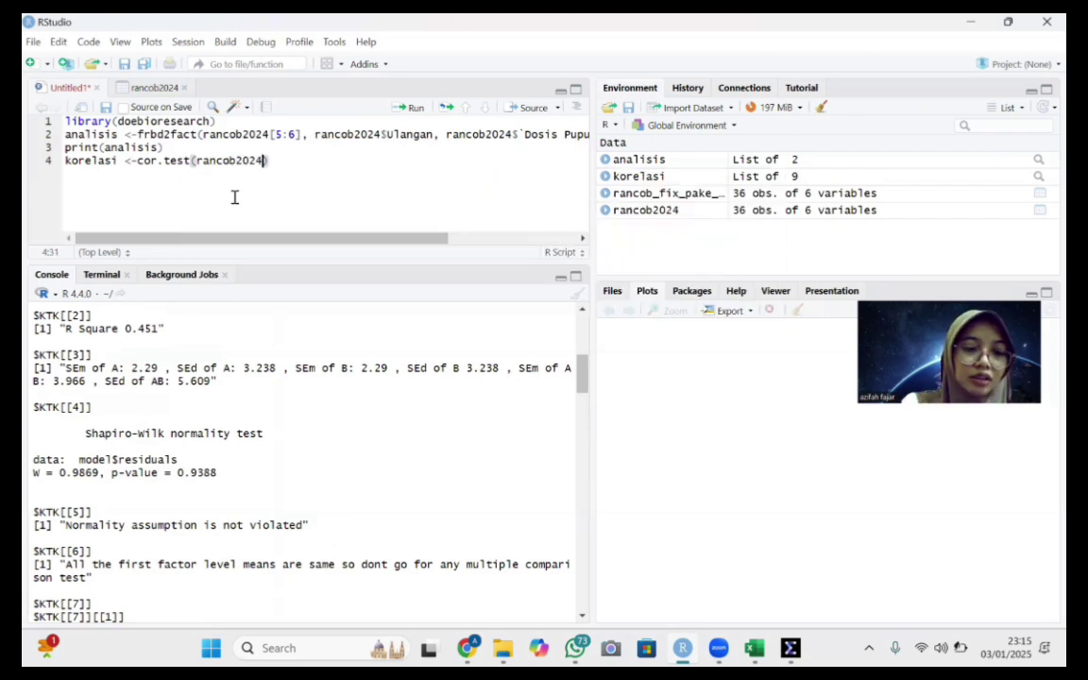
{"action": "type", "text": "$"}
{"action": "left_click", "coordinate": [315, 249]}
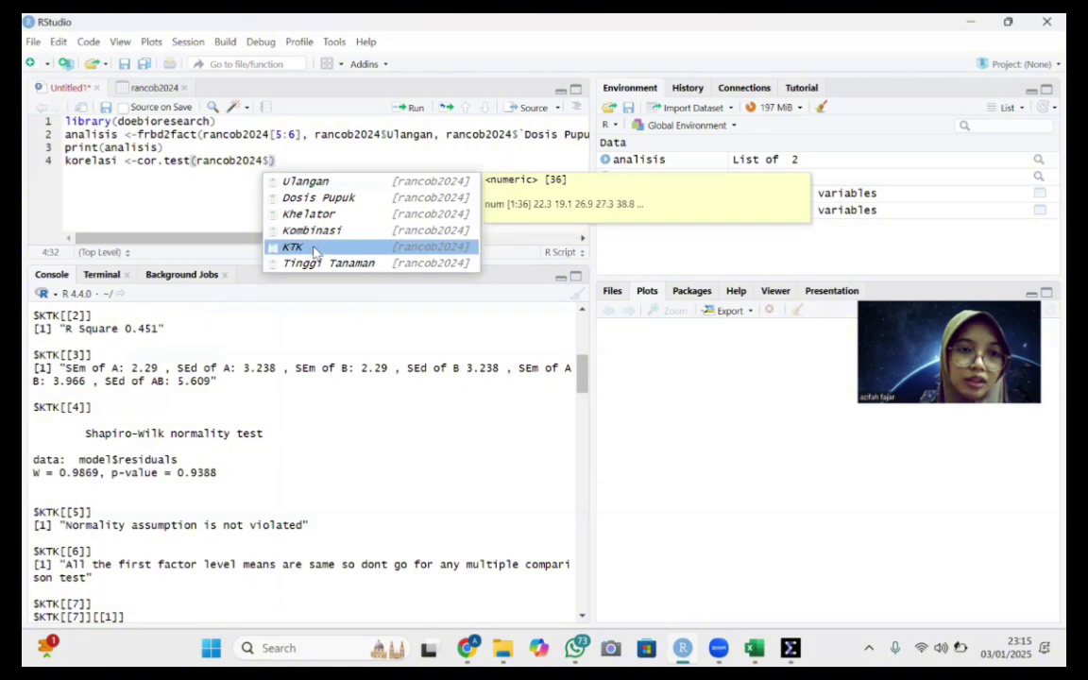
{"action": "left_click", "coordinate": [315, 248]}
Add rancob2024$`Tinggi Tanaman` as the second variable and run the korelasi line
{"action": "type", "text": ", ran"}
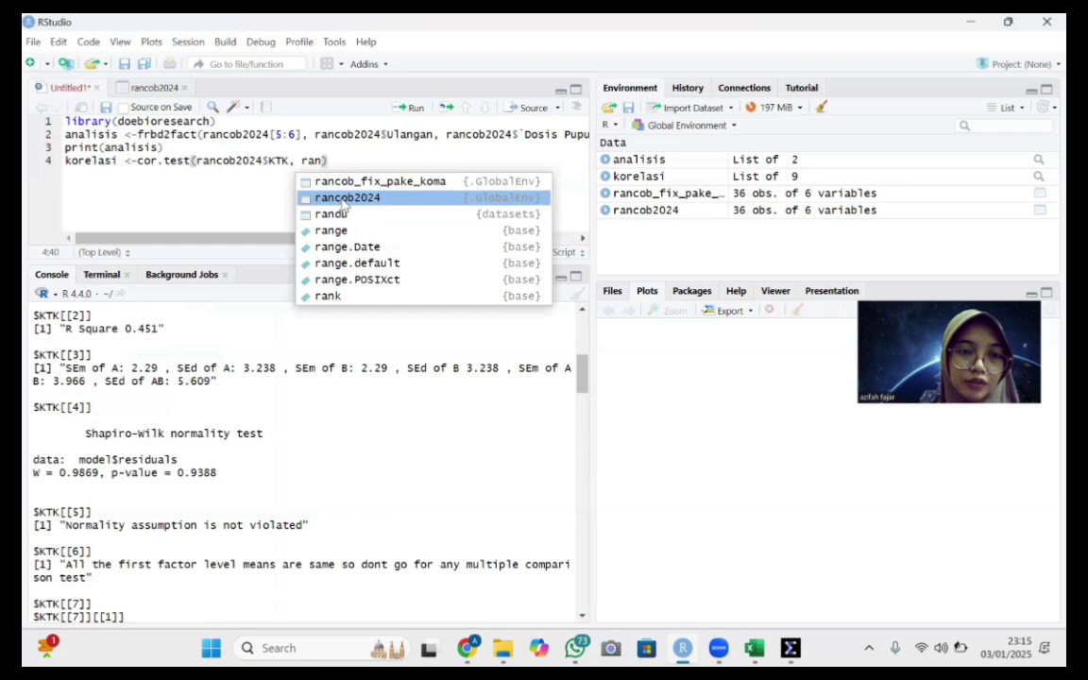
{"action": "left_click", "coordinate": [343, 200]}
{"action": "type", "text": "$"}
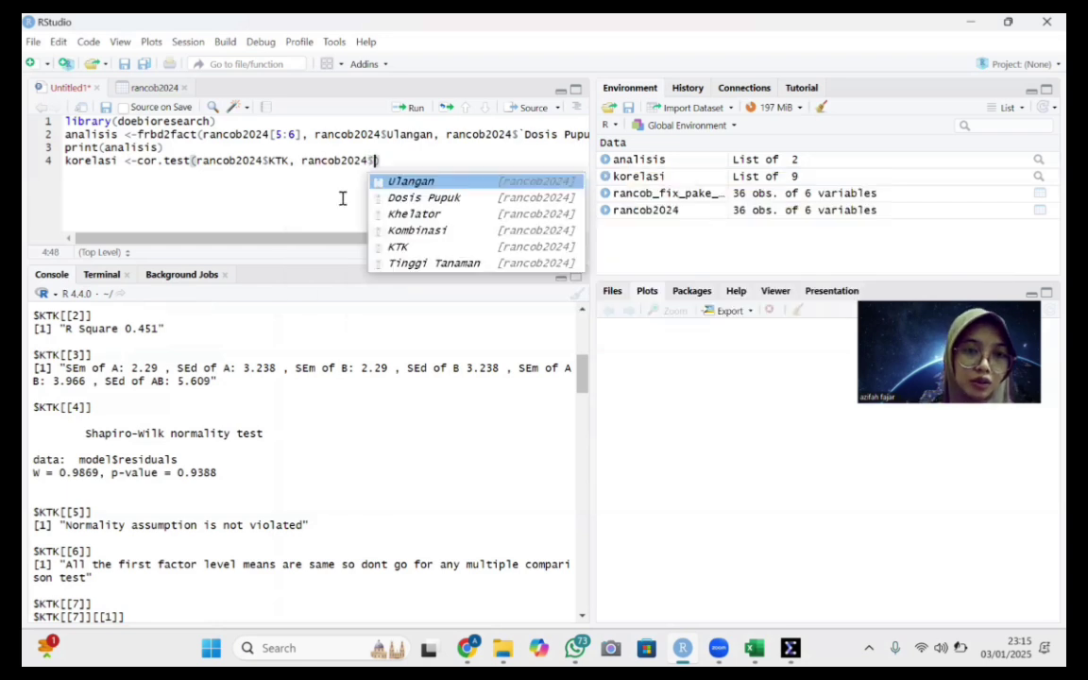
{"action": "left_click", "coordinate": [409, 265]}
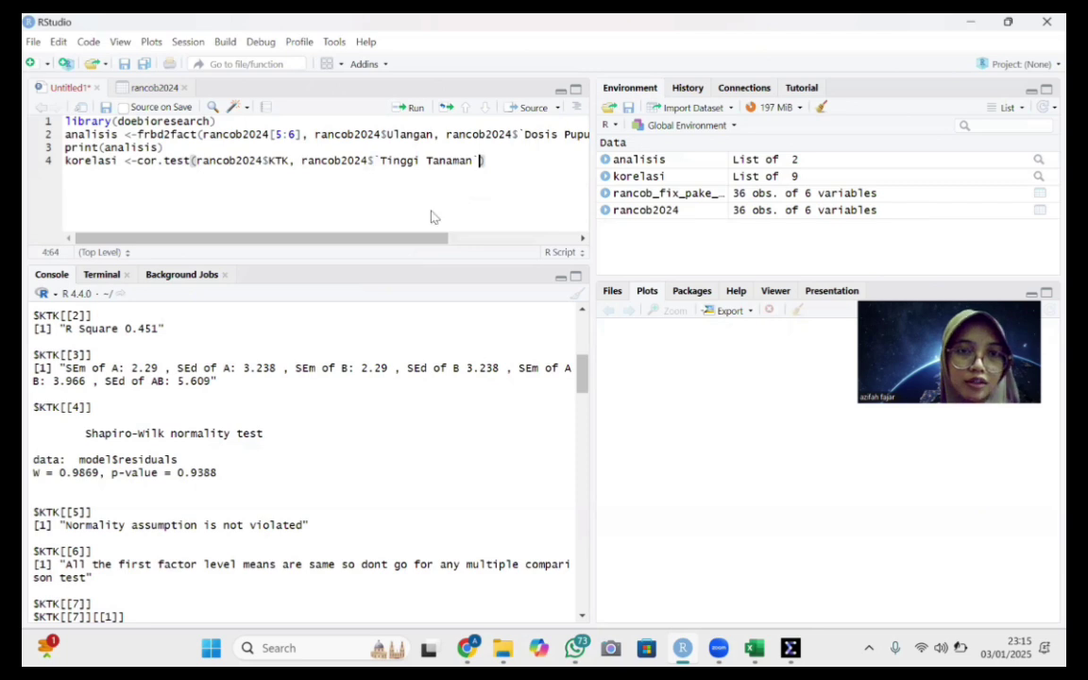
{"action": "left_click", "coordinate": [419, 116]}
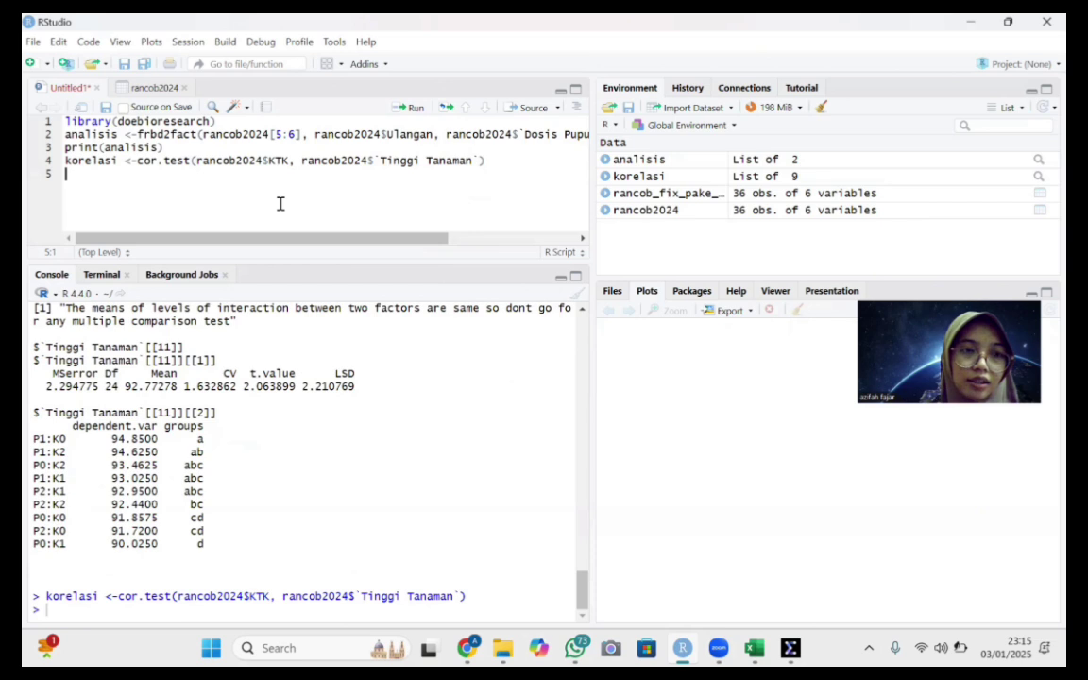
{"action": "type", "text": "print"}
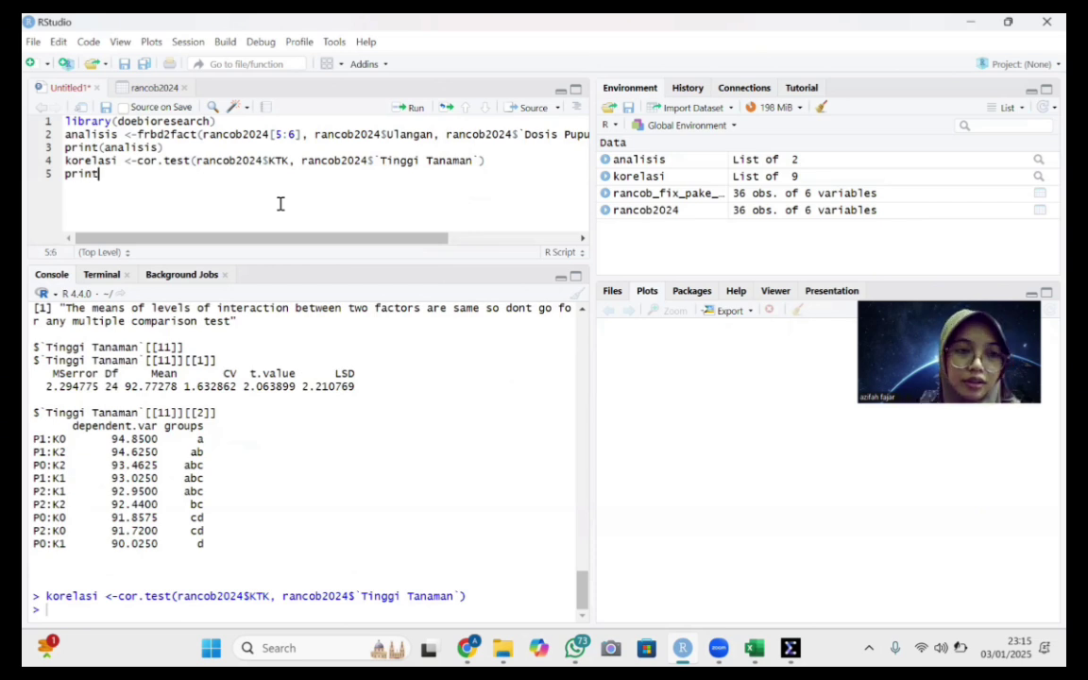
Run print(korelasi) to show Pearson's r = -0.2449327 with p-value 0.1499
{"action": "left_click", "coordinate": [170, 194]}
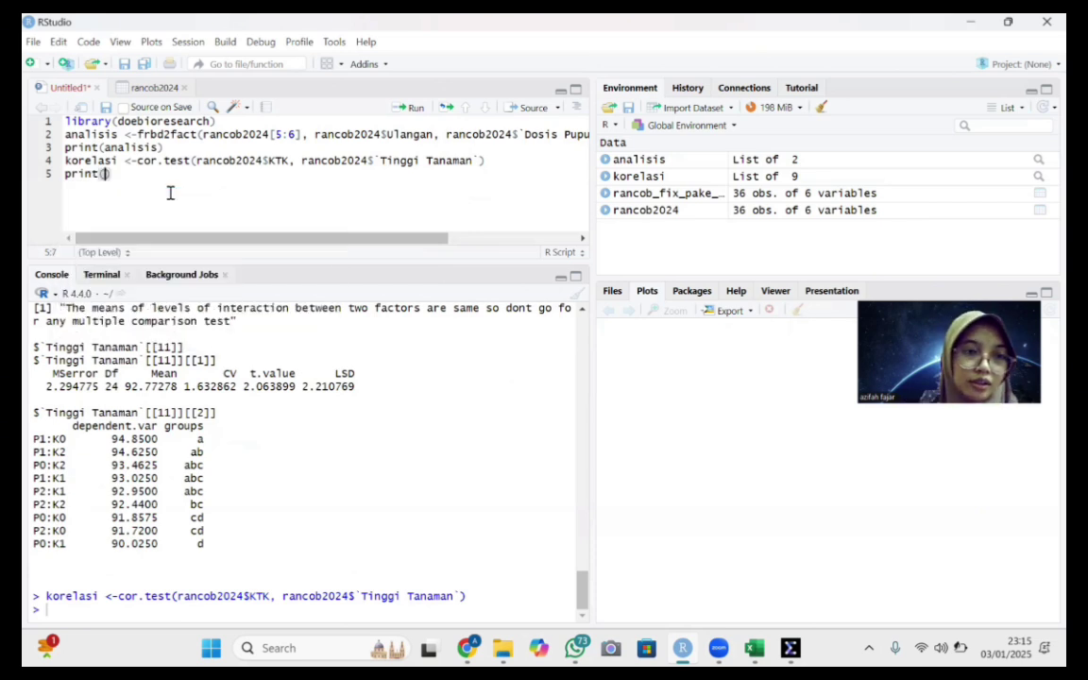
{"action": "type", "text": "korelas"}
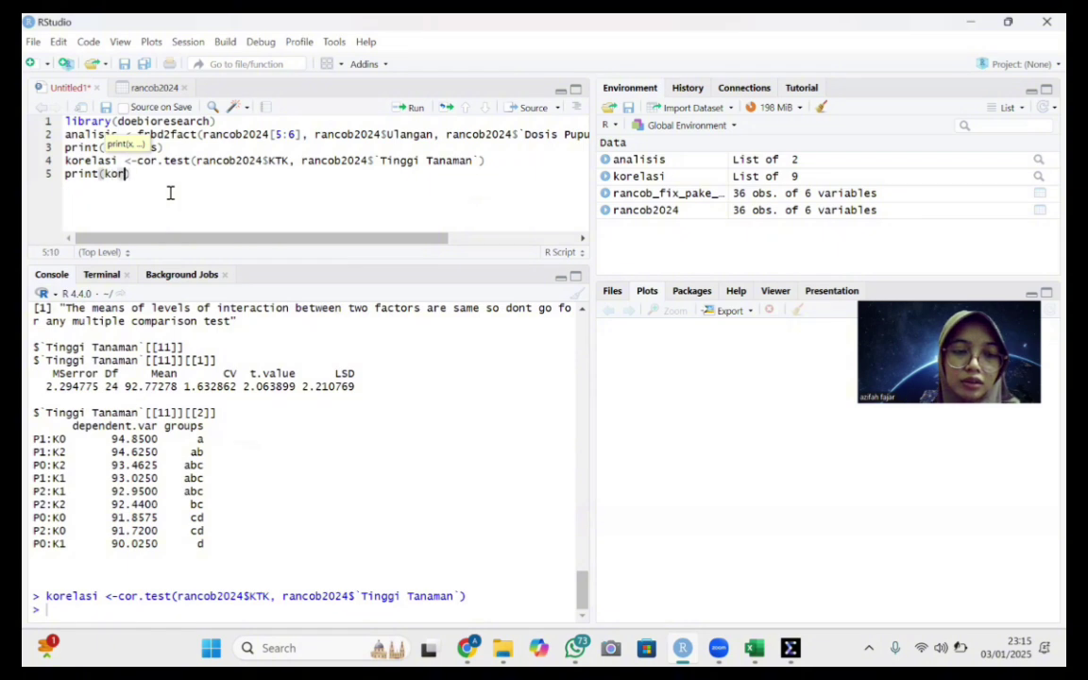
{"action": "type", "text": "i"}
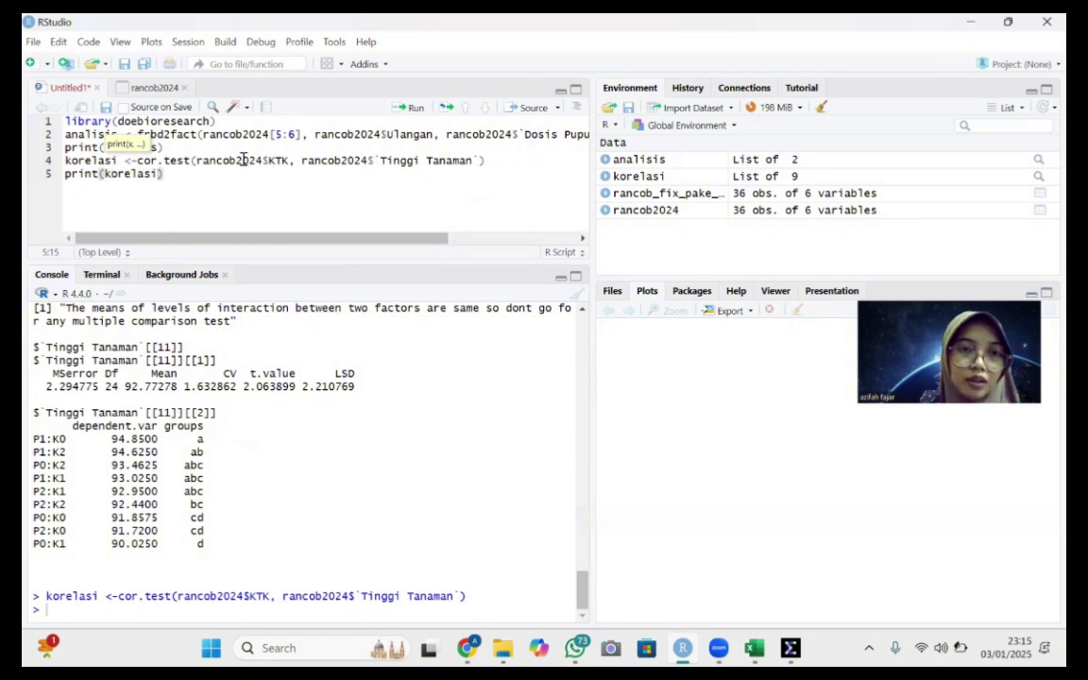
{"action": "left_click", "coordinate": [396, 109]}
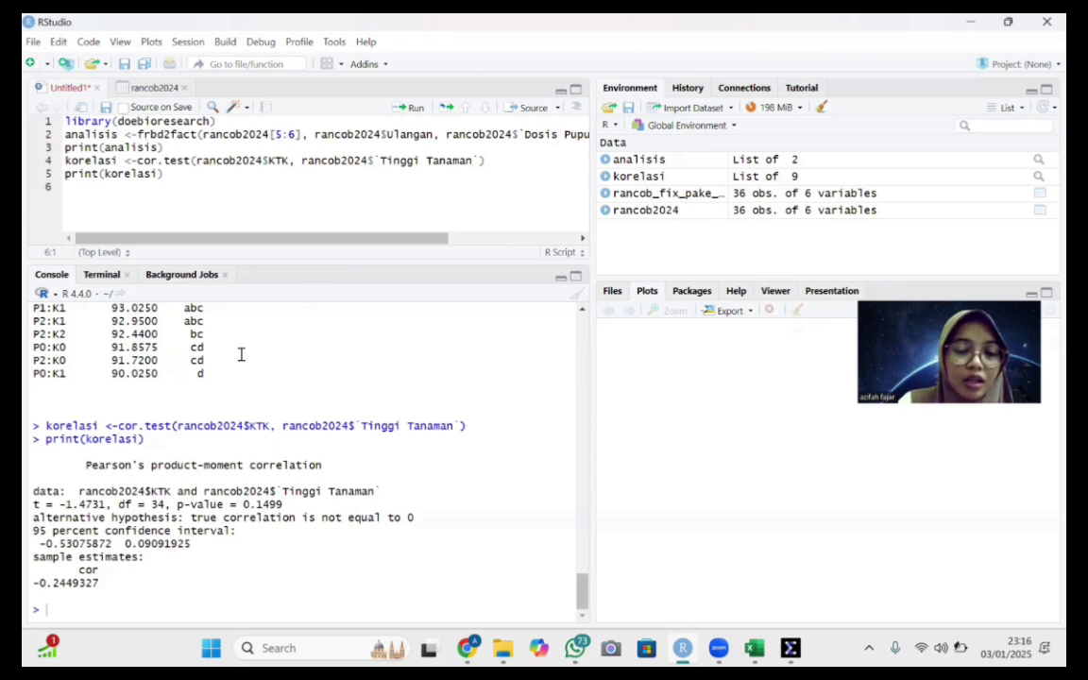
Add and run library(ggplot2), library(ggpp) and library(ggpmisc) on lines 6–8
{"action": "type", "text": "librar"}
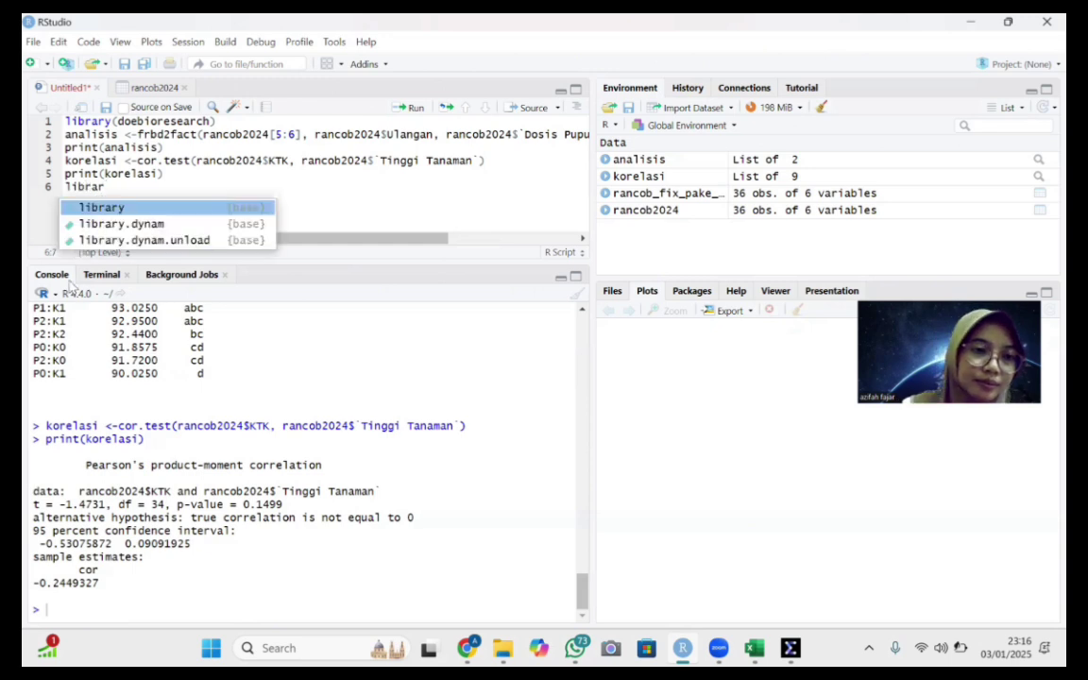
{"action": "left_click", "coordinate": [110, 210]}
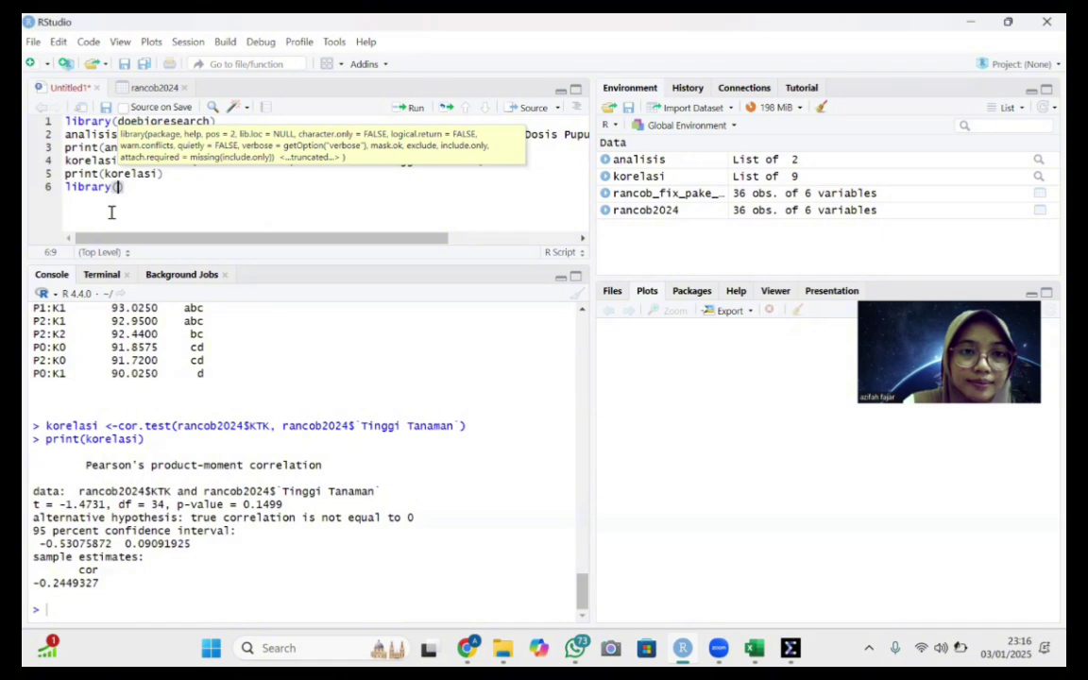
{"action": "type", "text": "gg"}
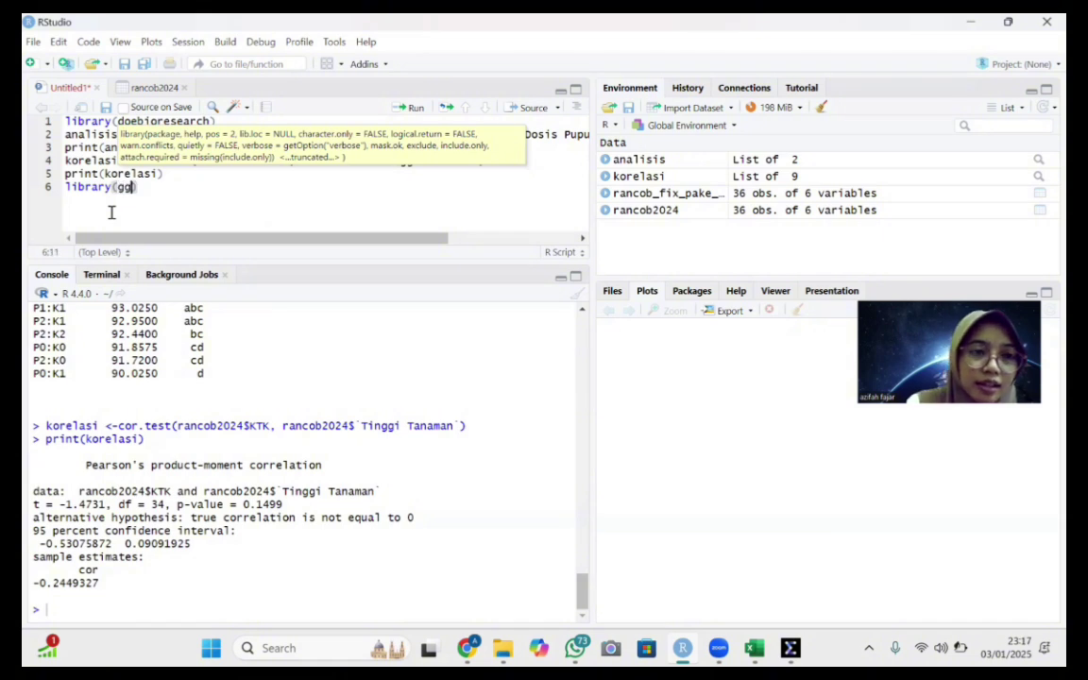
{"action": "type", "text": "plo"}
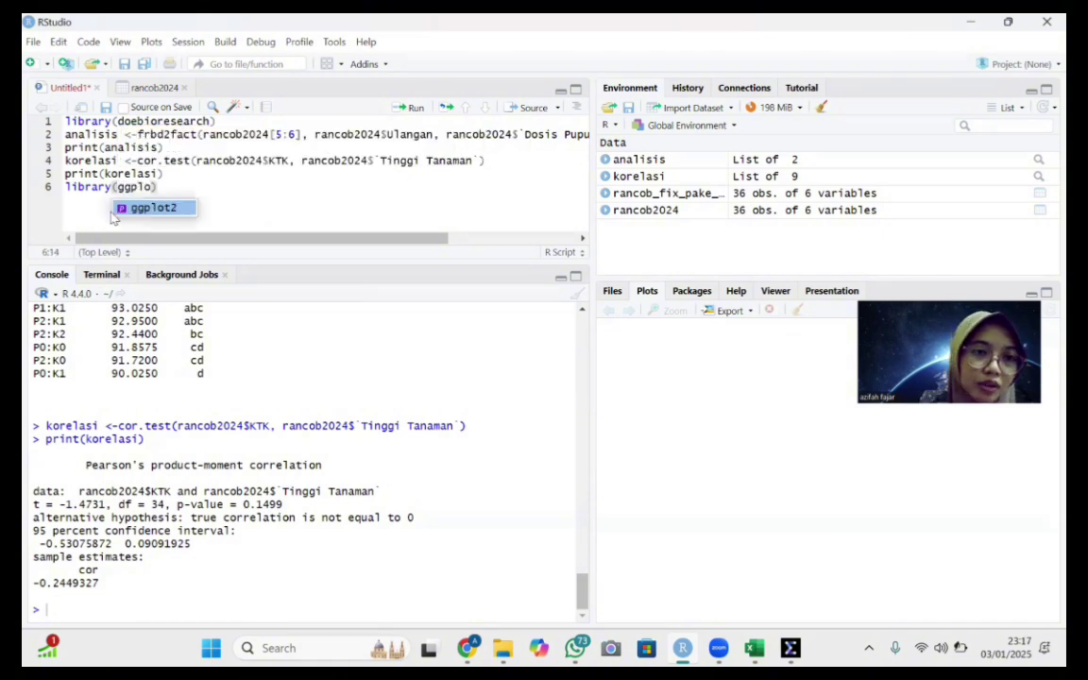
{"action": "left_click", "coordinate": [144, 209]}
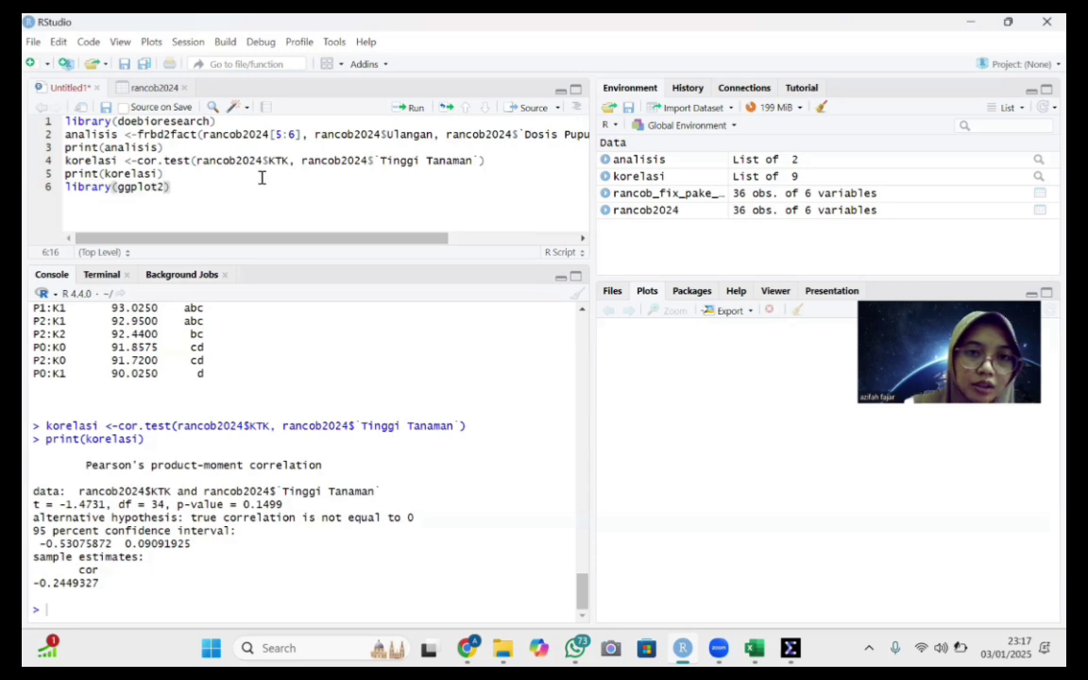
{"action": "left_click", "coordinate": [414, 111]}
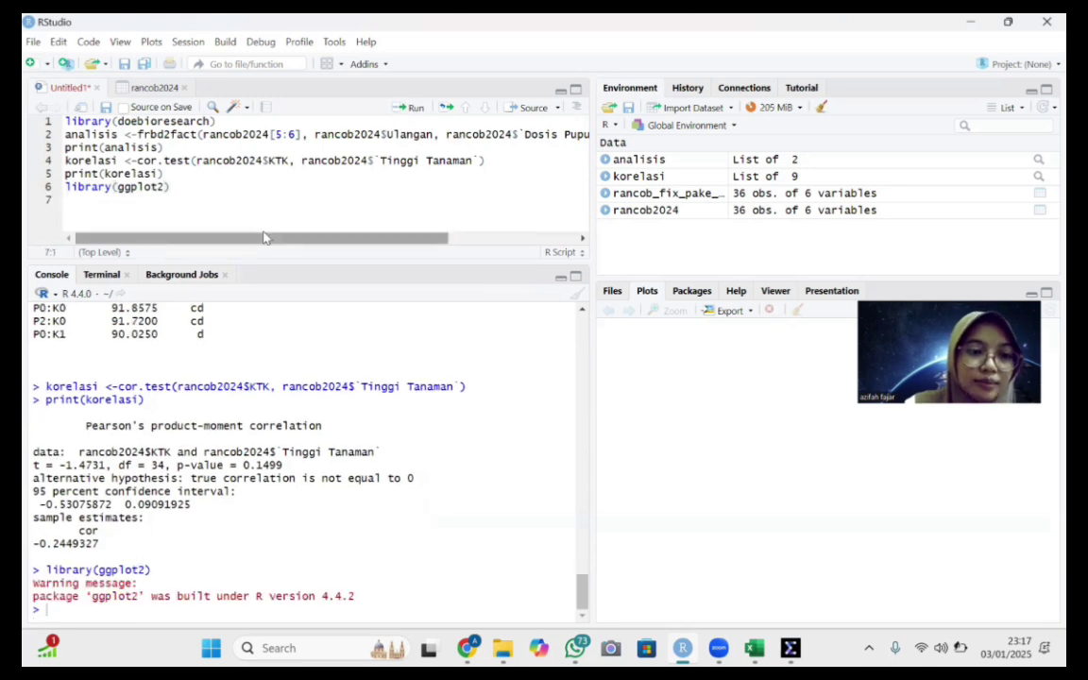
{"action": "type", "text": "lib"}
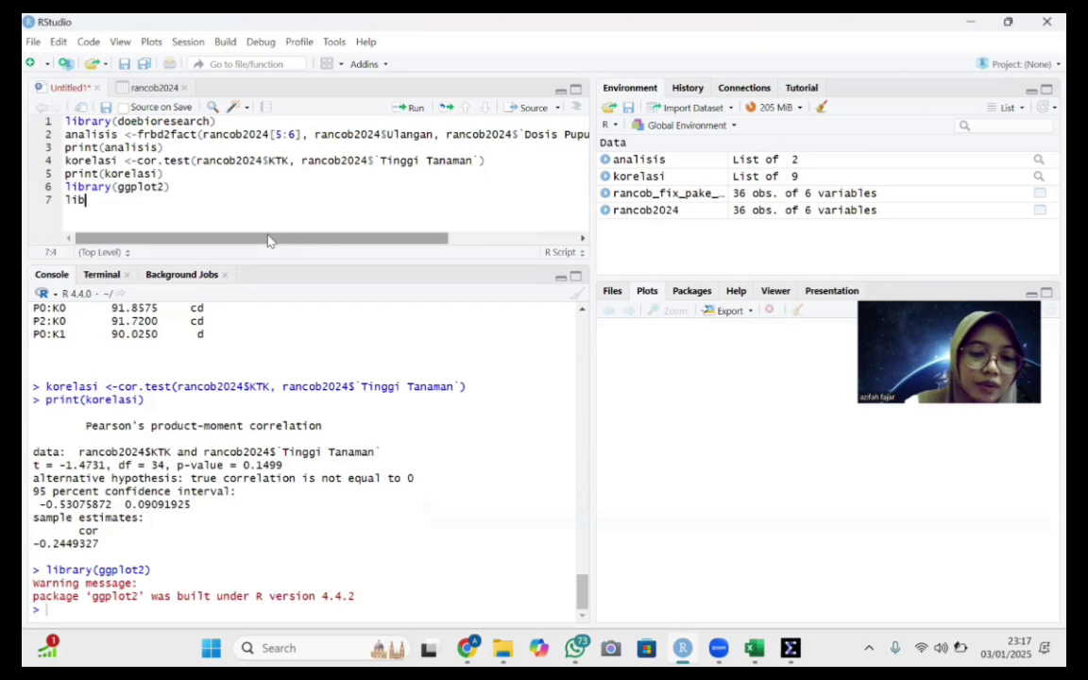
{"action": "type", "text": "rary"}
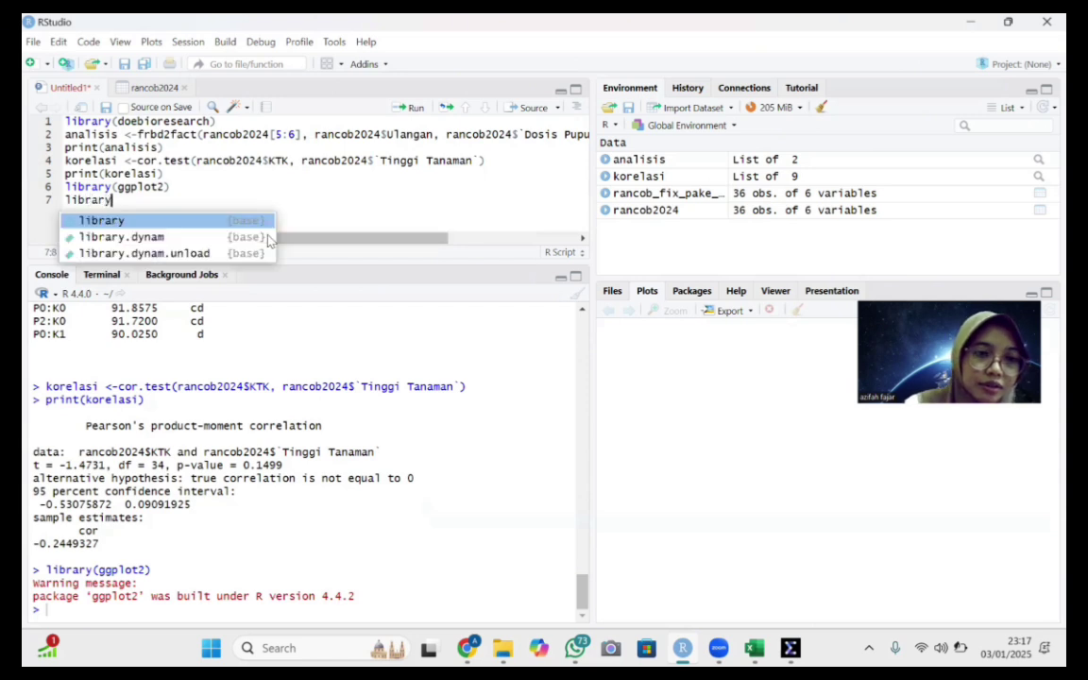
{"action": "type", "text": "(g"}
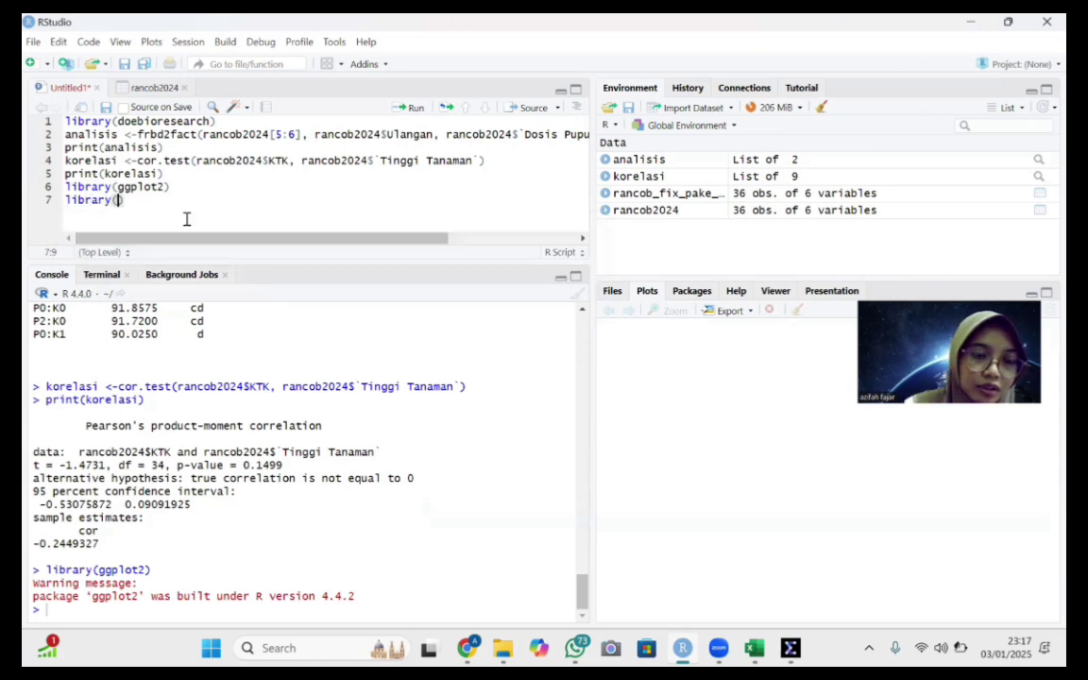
{"action": "type", "text": "gpp"}
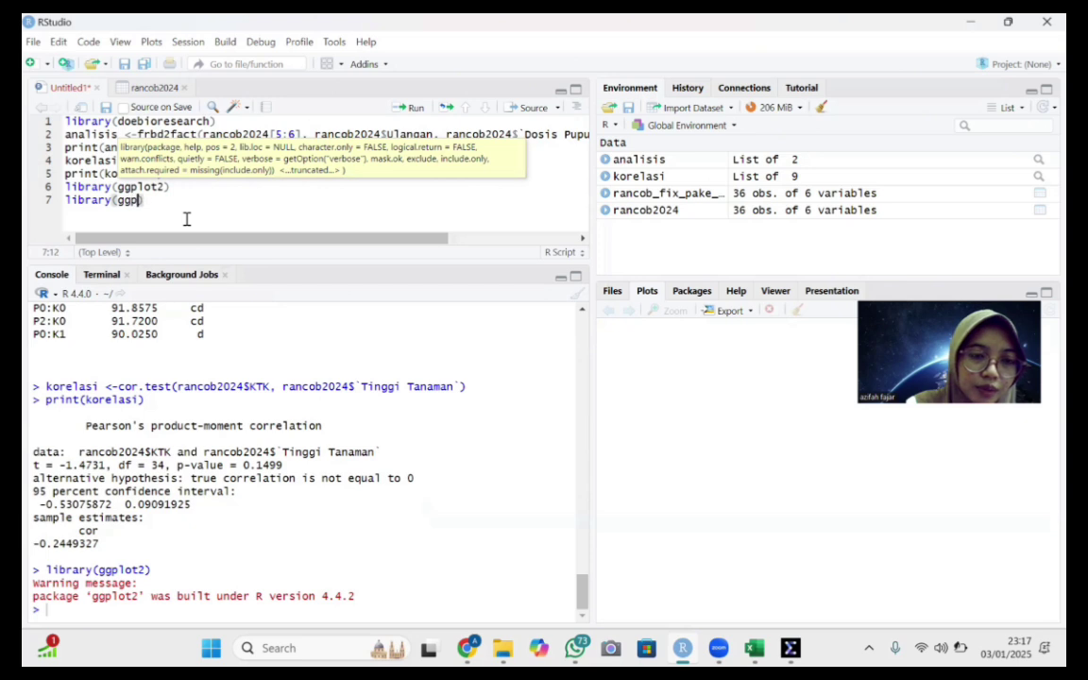
{"action": "left_click", "coordinate": [414, 109]}
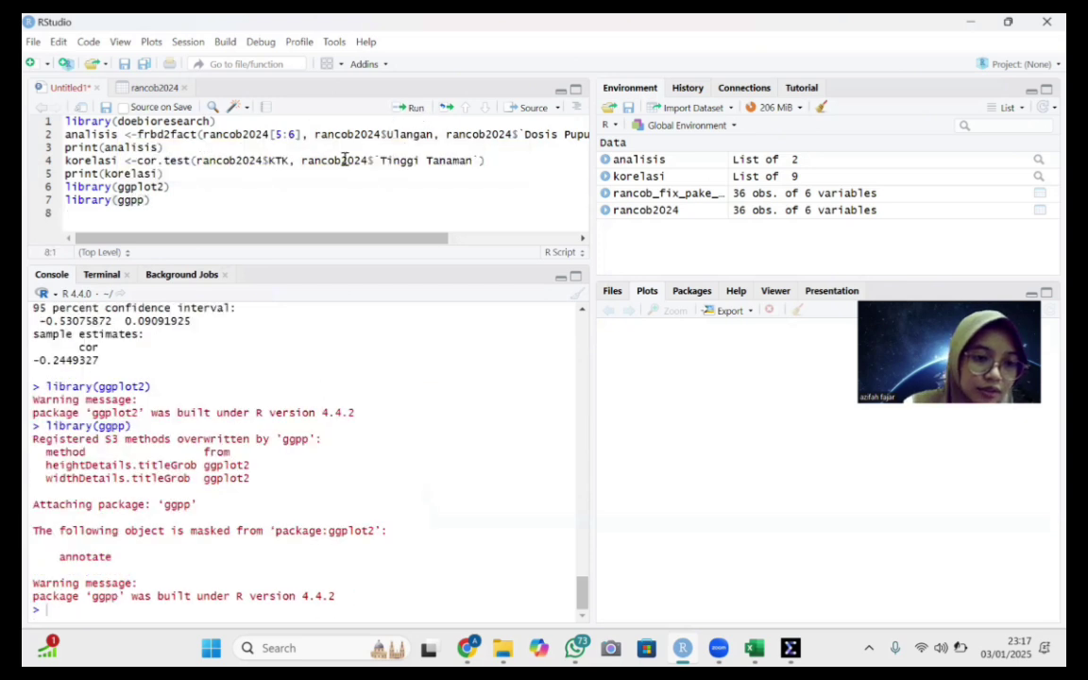
{"action": "type", "text": "library"}
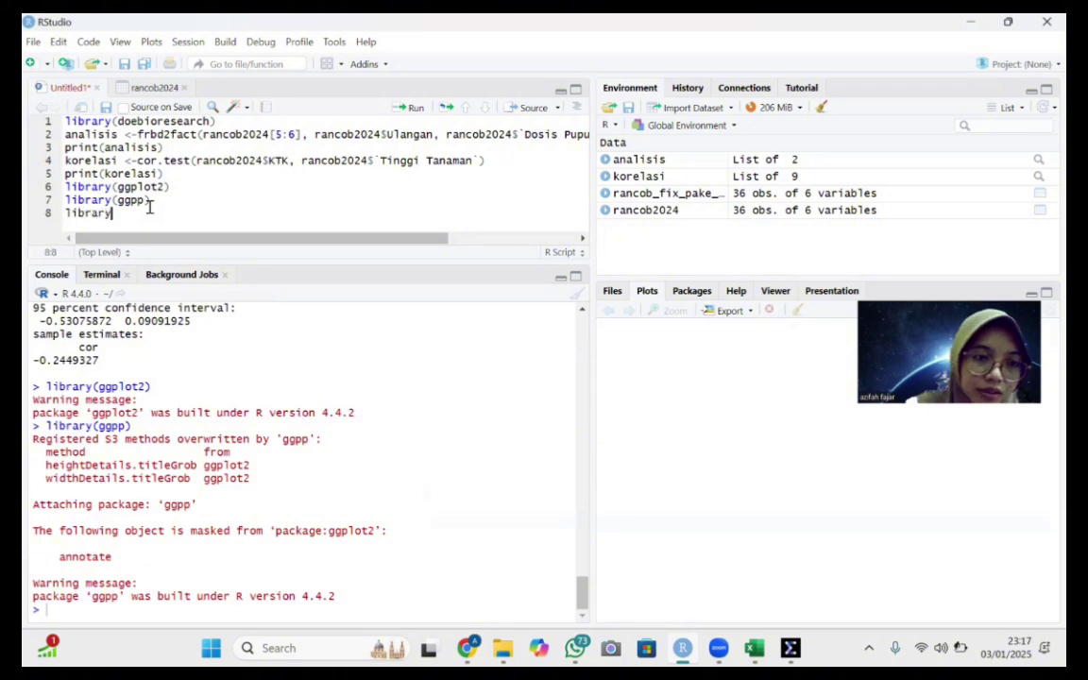
{"action": "type", "text": "("}
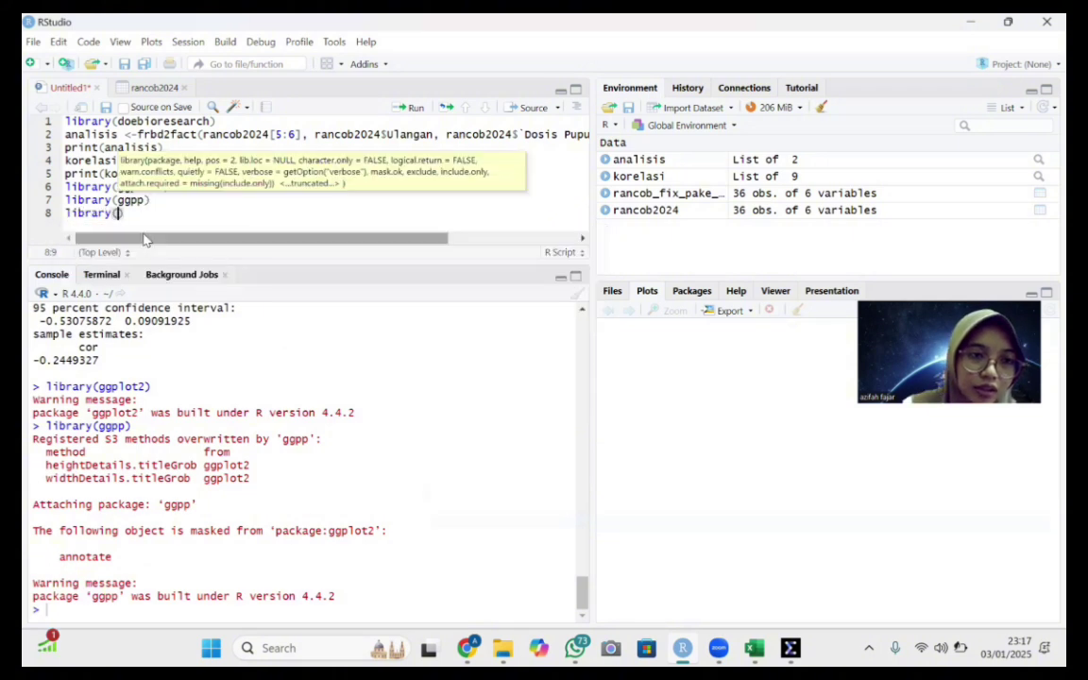
{"action": "type", "text": "ggpmis"}
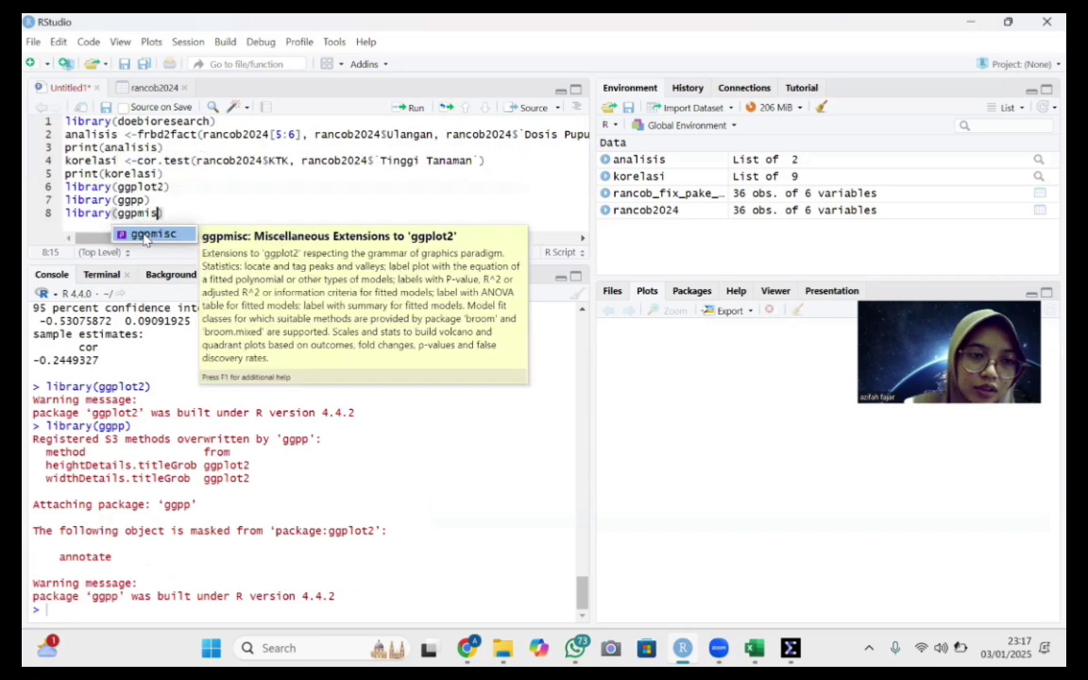
{"action": "key", "text": "Return"}
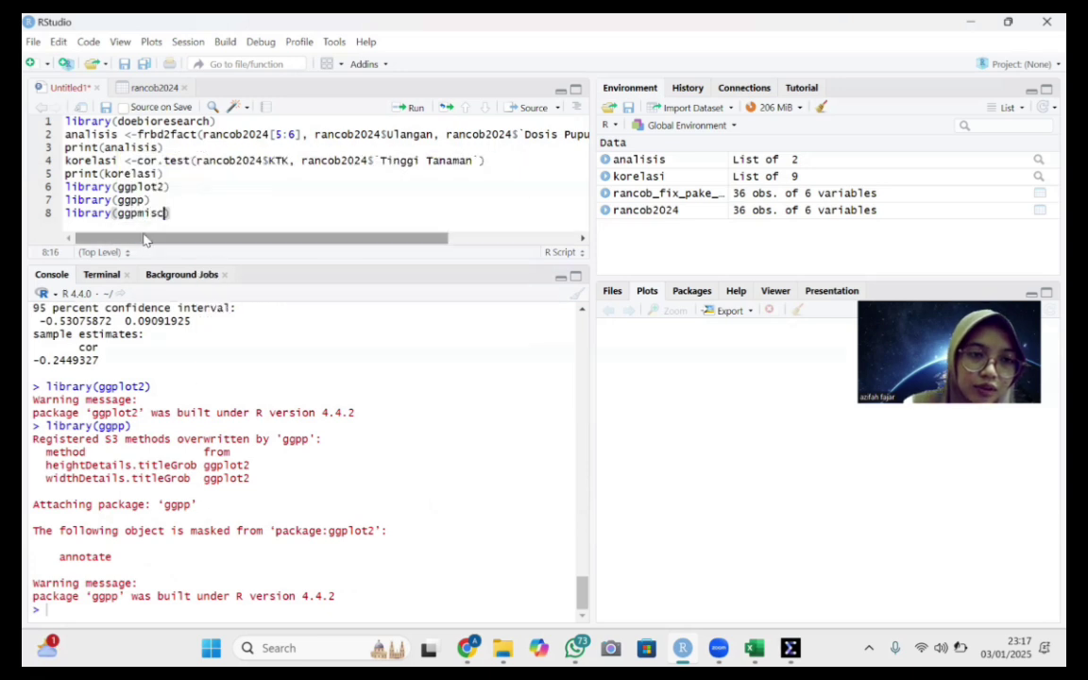
{"action": "left_click", "coordinate": [417, 109]}
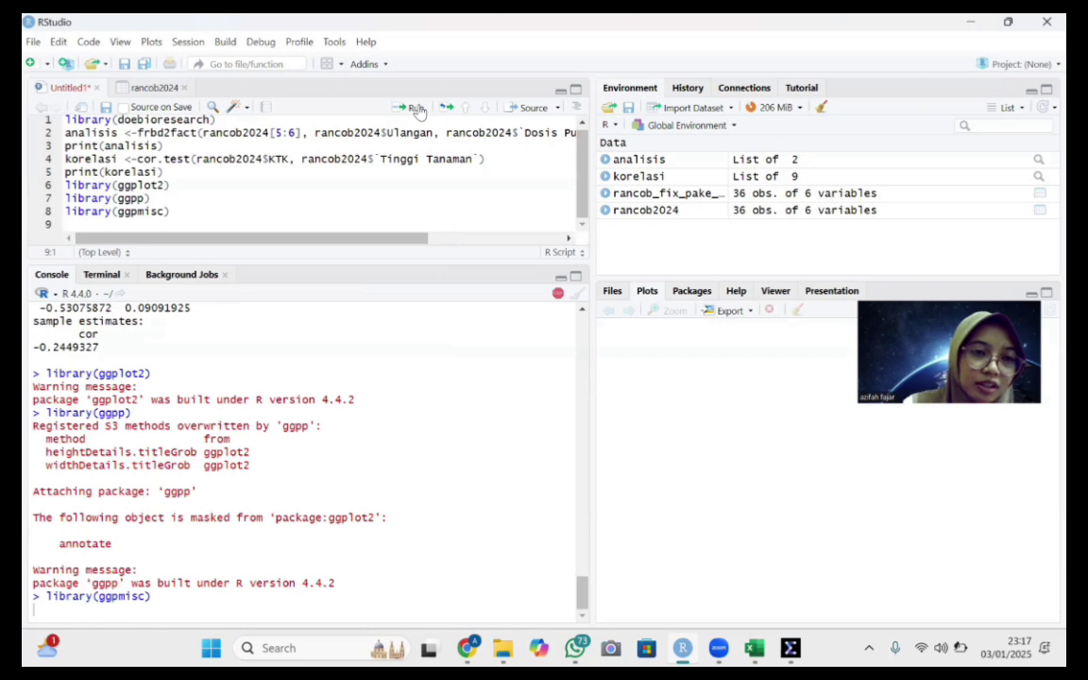
{"action": "type", "text": "gg"}
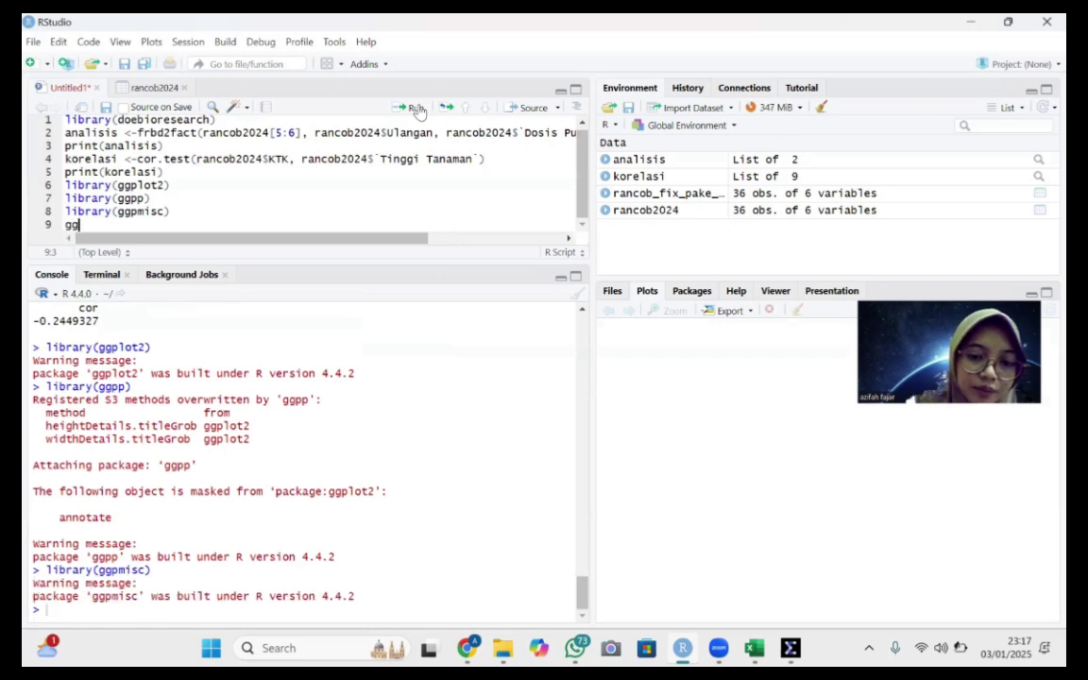
{"action": "type", "text": "pp"}
Start line 9 as ggplot(rancob2024, aes(x=rancob2024$`Tinggi Tanaman`)) via autocomplete
{"action": "key", "text": "BackSpace"}
{"action": "key", "text": "BackSpace"}
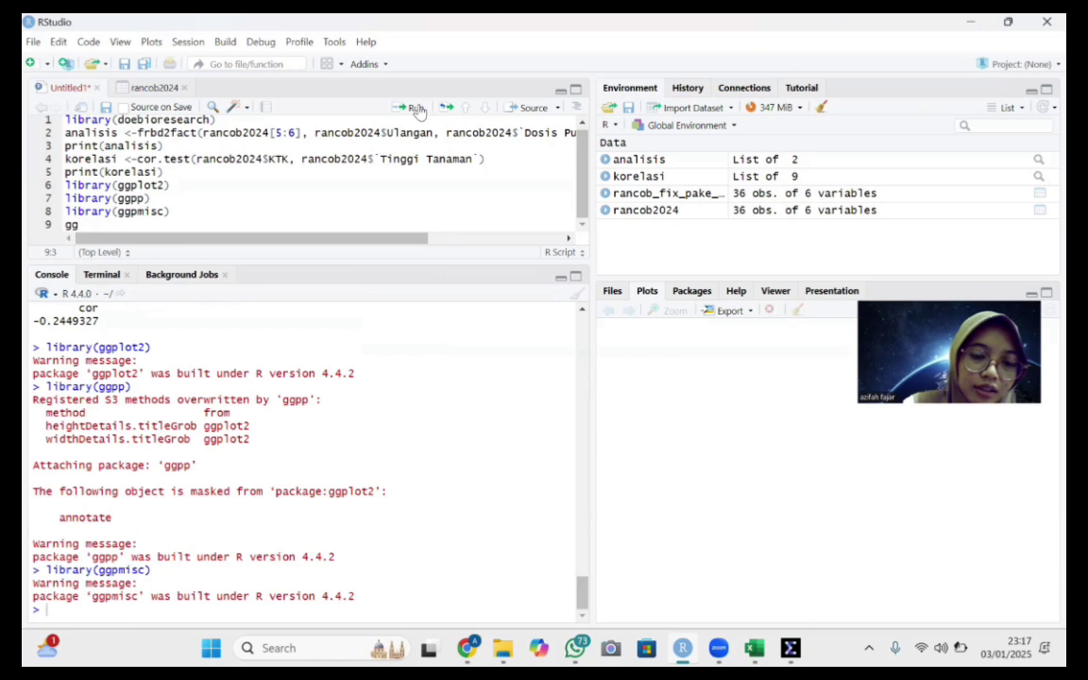
{"action": "type", "text": "plo"}
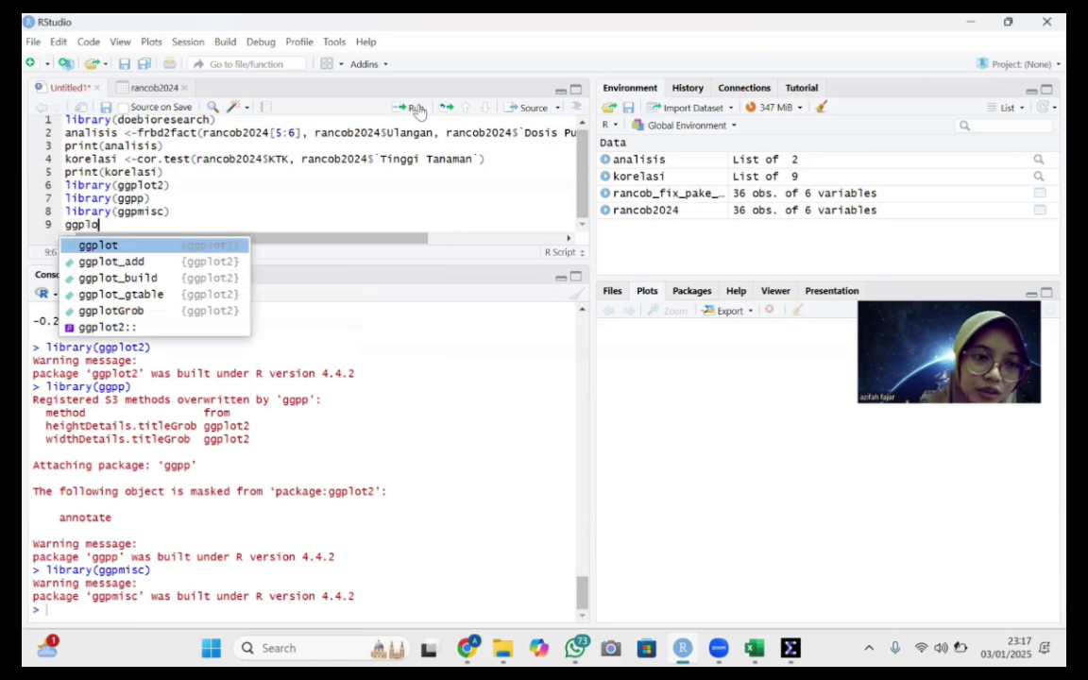
{"action": "left_click", "coordinate": [135, 246]}
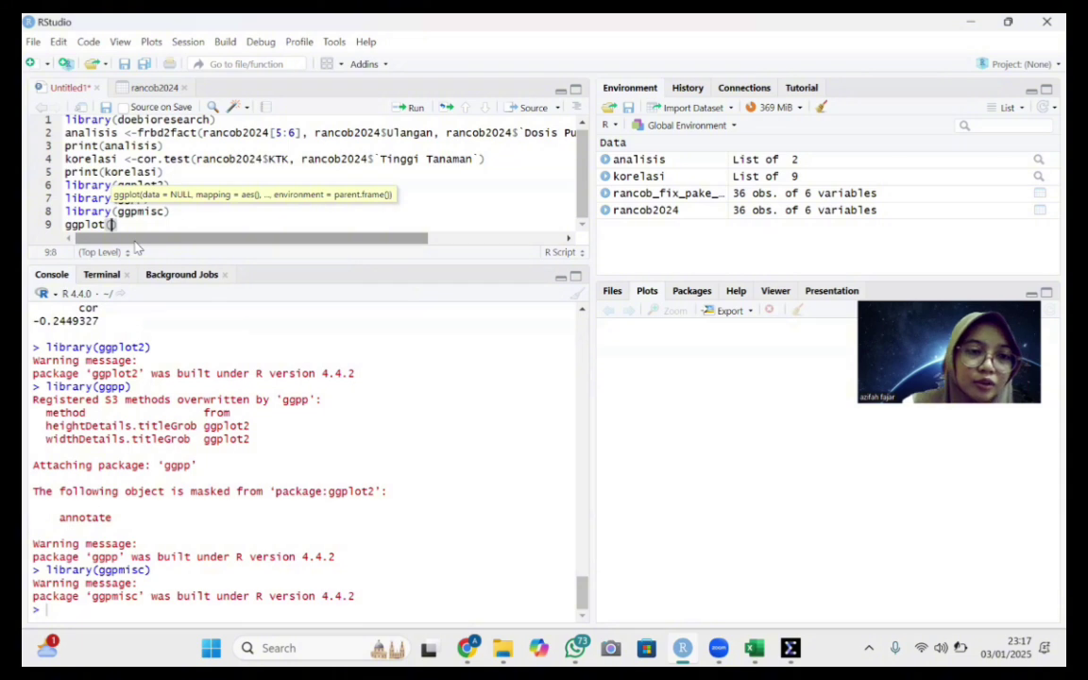
{"action": "type", "text": "ran"}
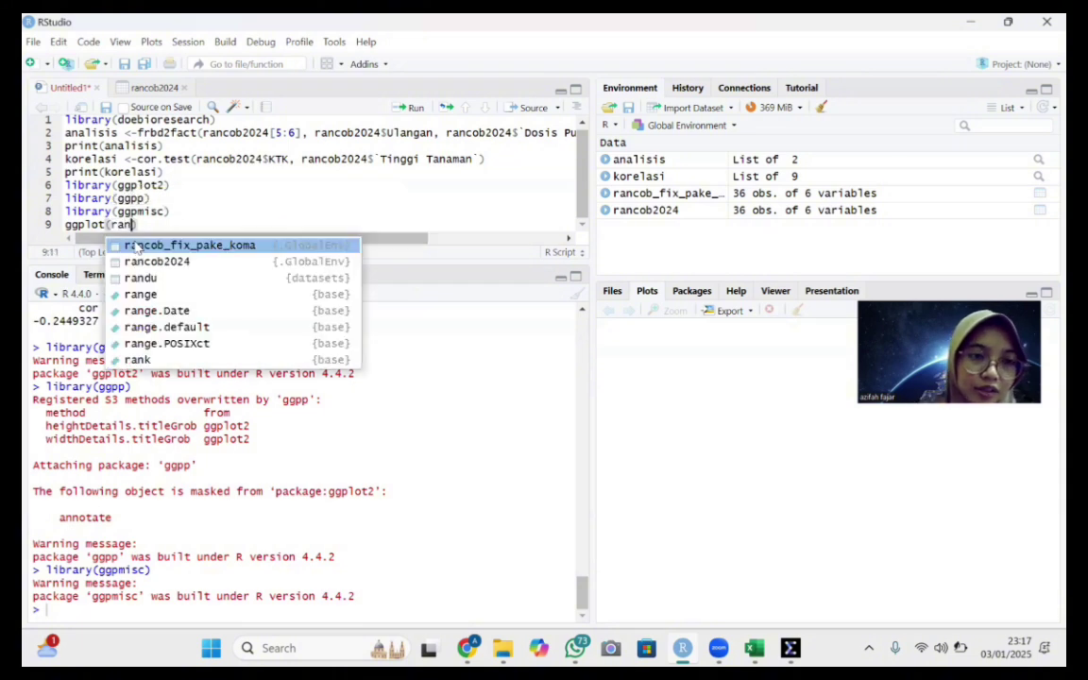
{"action": "left_click", "coordinate": [139, 261]}
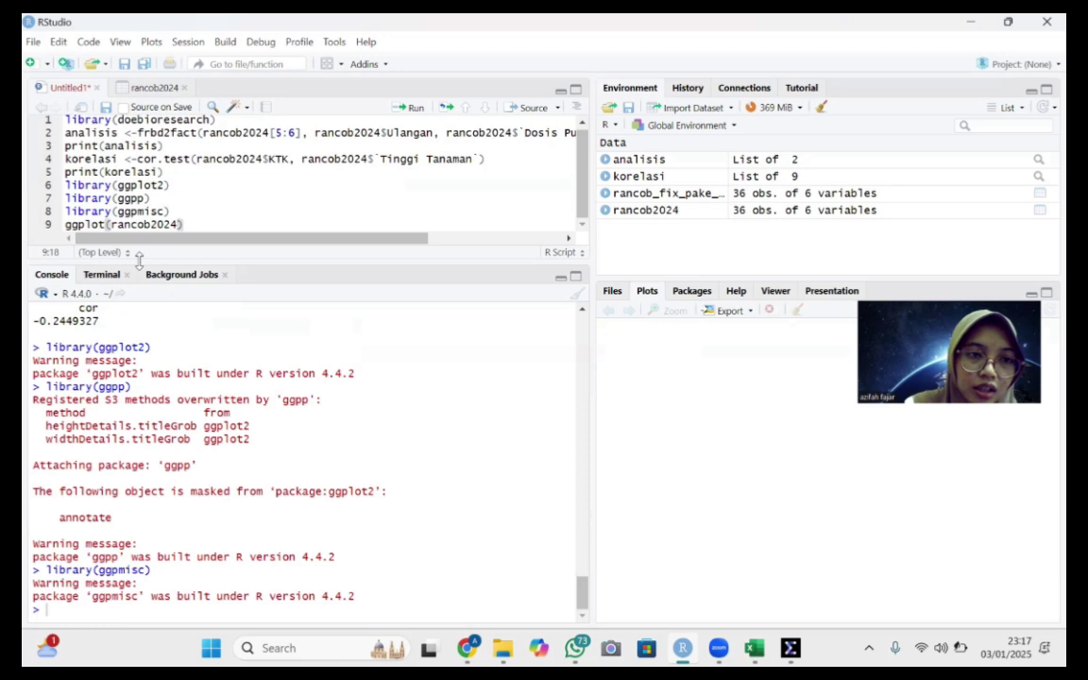
{"action": "type", "text": ", aes("}
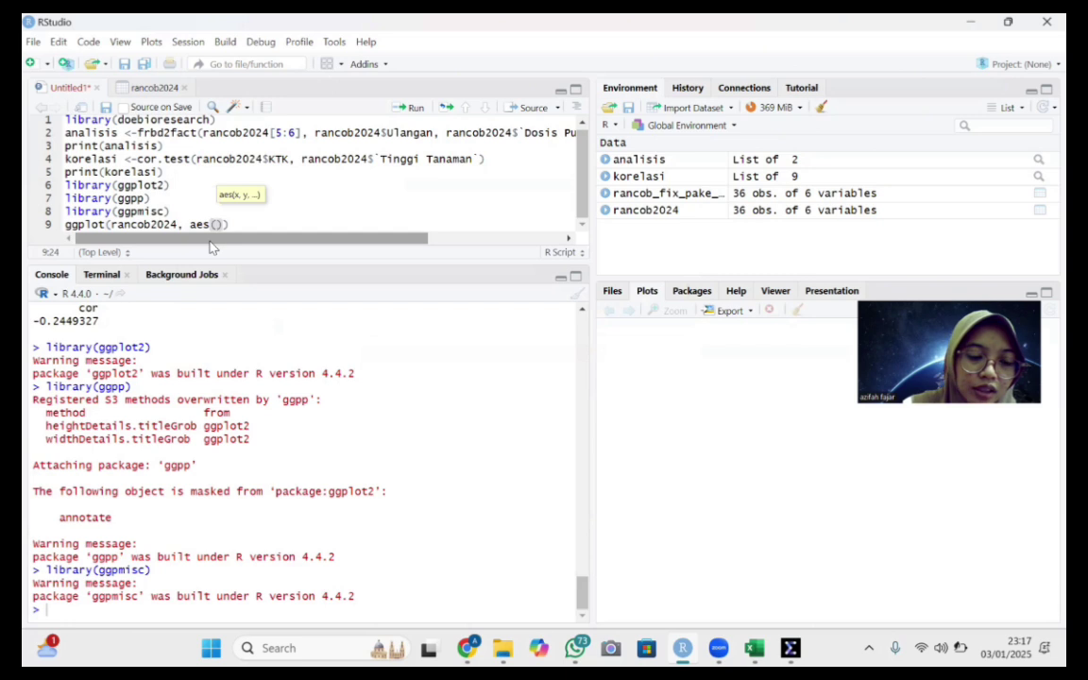
{"action": "type", "text": "x"}
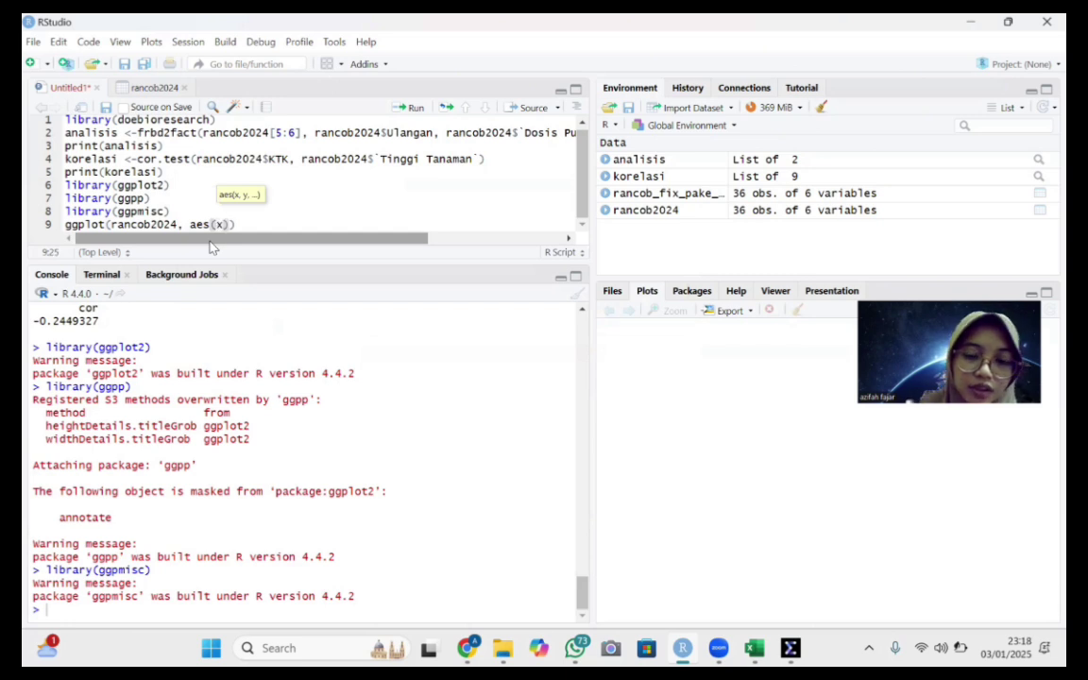
{"action": "type", "text": "="}
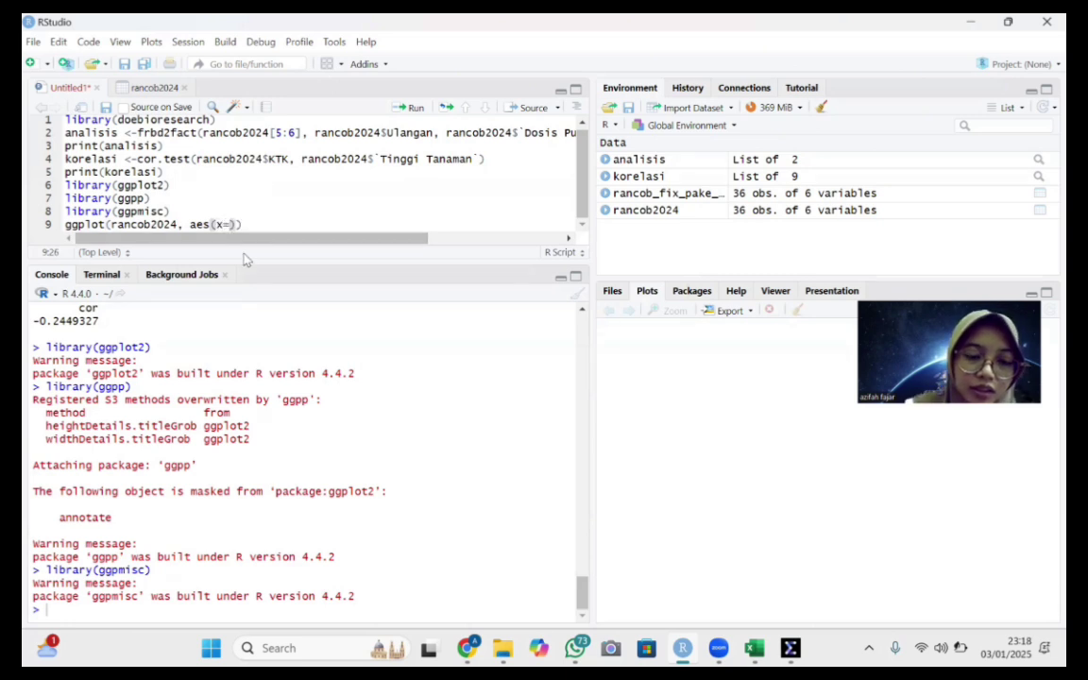
{"action": "type", "text": "ran"}
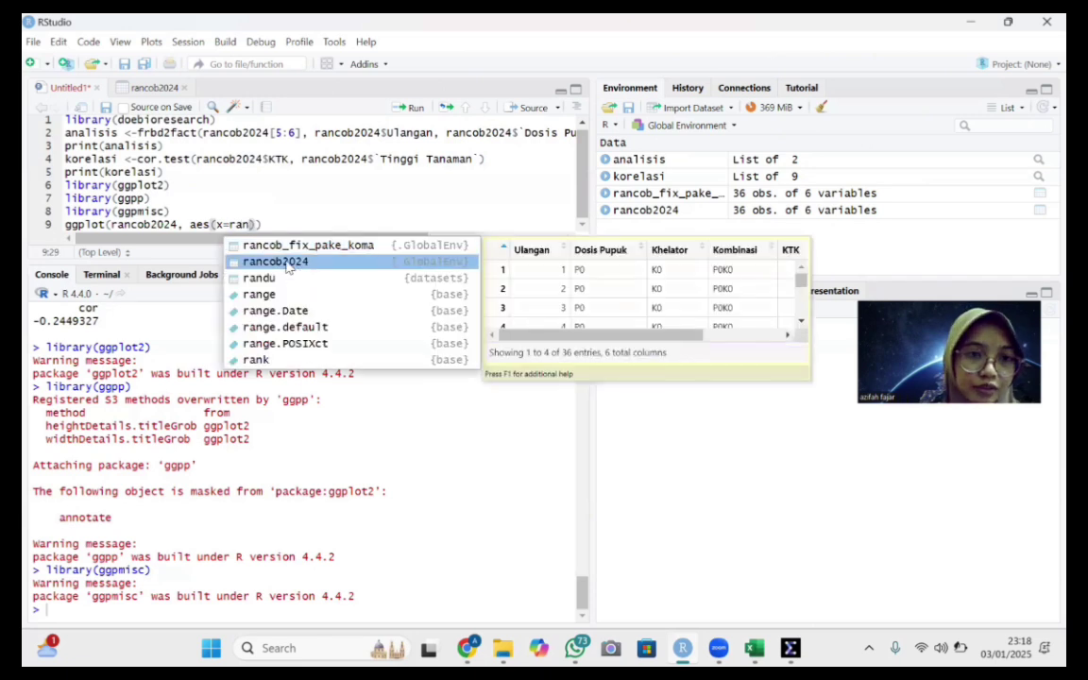
{"action": "left_click", "coordinate": [288, 263]}
{"action": "type", "text": "$"}
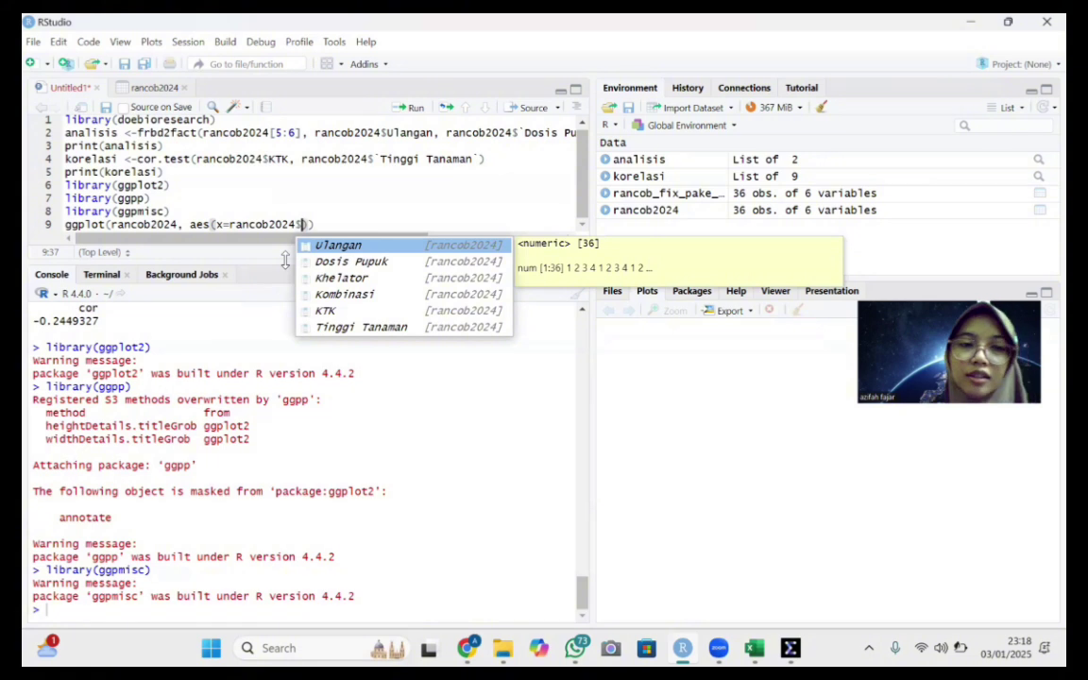
{"action": "left_click", "coordinate": [337, 328]}
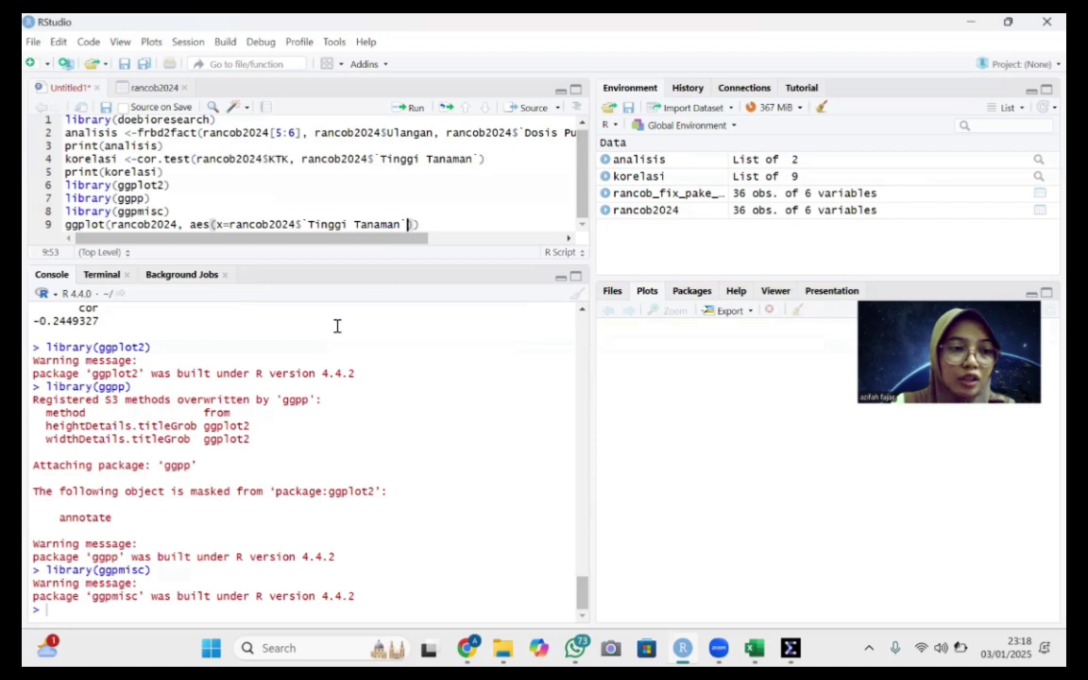
Set y=rancob2024$KTK, close the ggplot call with ))+ and move to a new line
{"action": "type", "text": ", y"}
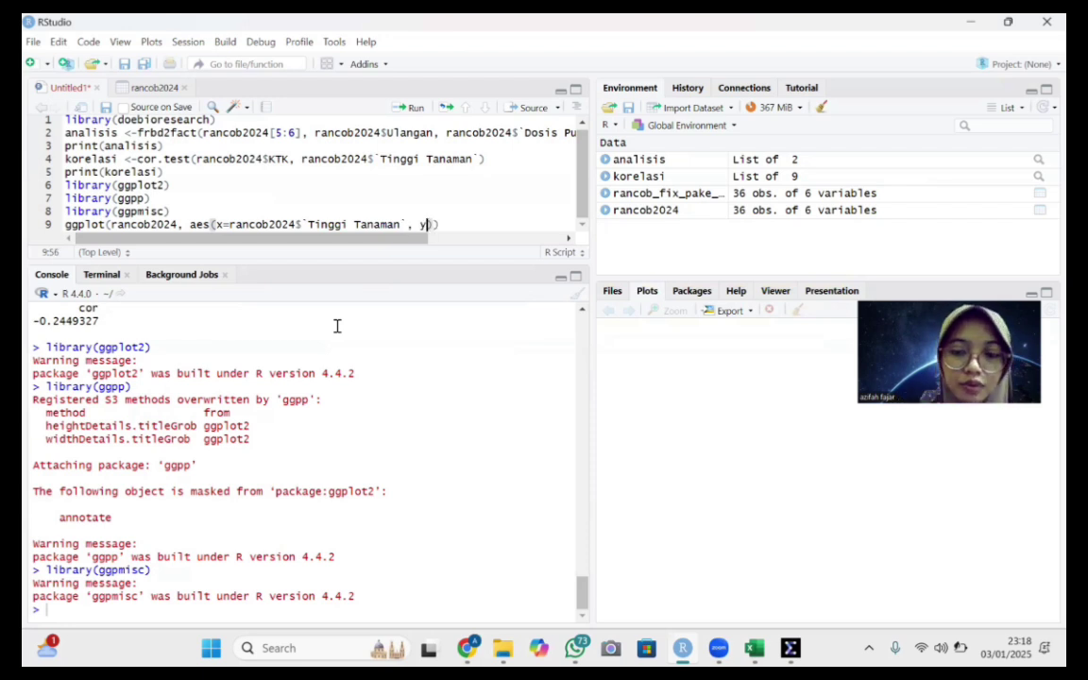
{"action": "type", "text": "=ra"}
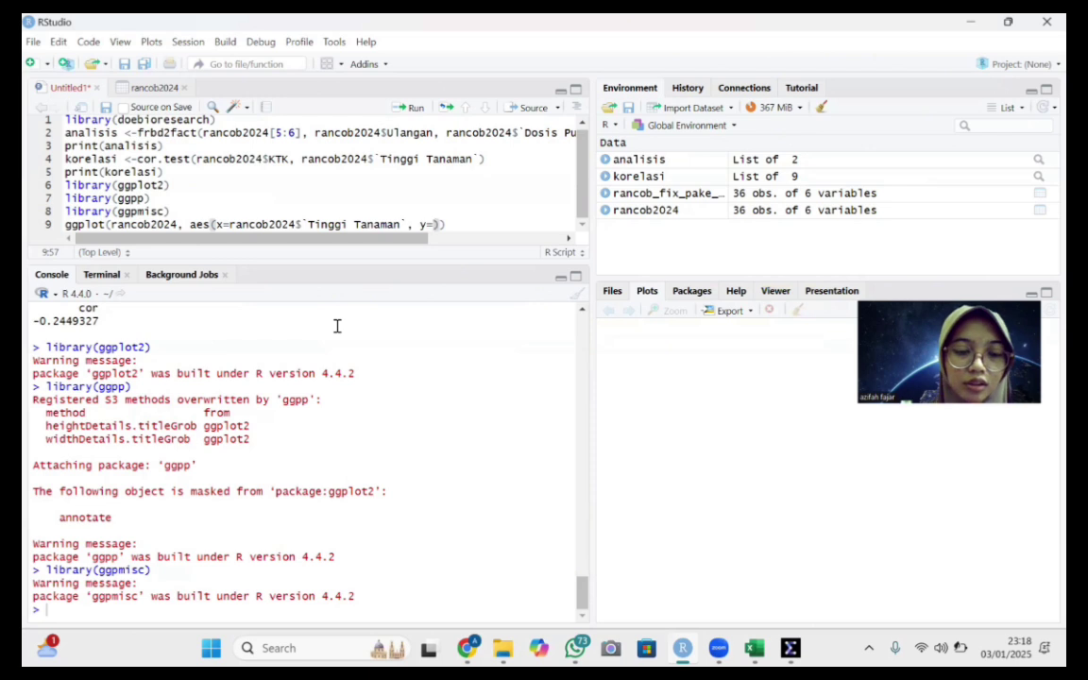
{"action": "type", "text": "n"}
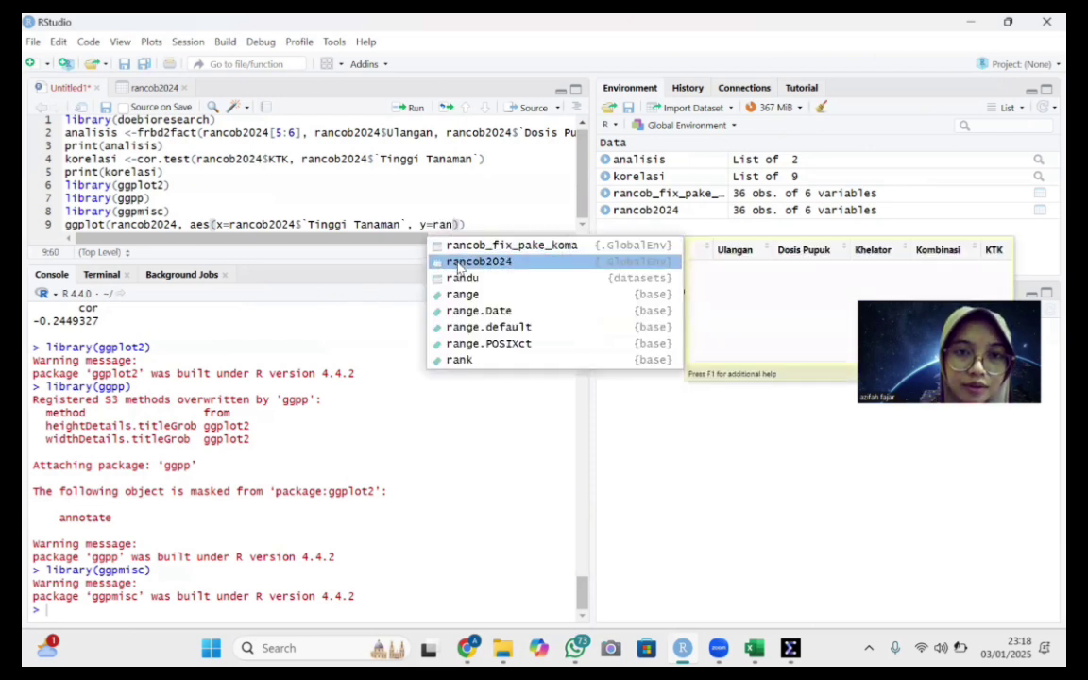
{"action": "left_click", "coordinate": [456, 261]}
{"action": "type", "text": "$"}
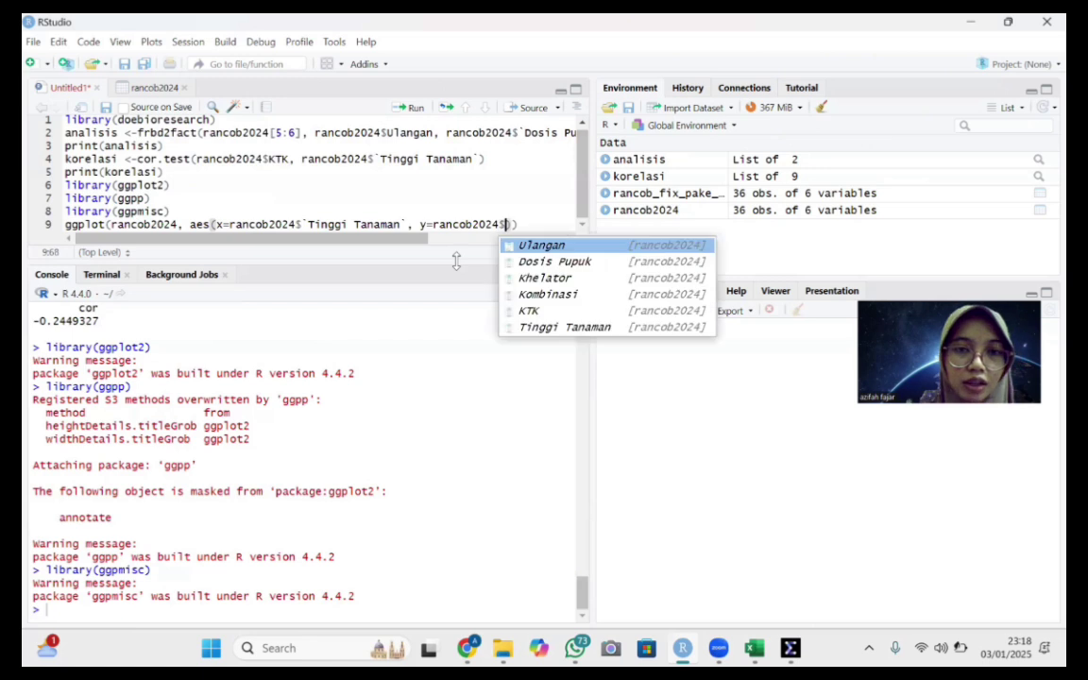
{"action": "left_click", "coordinate": [551, 312]}
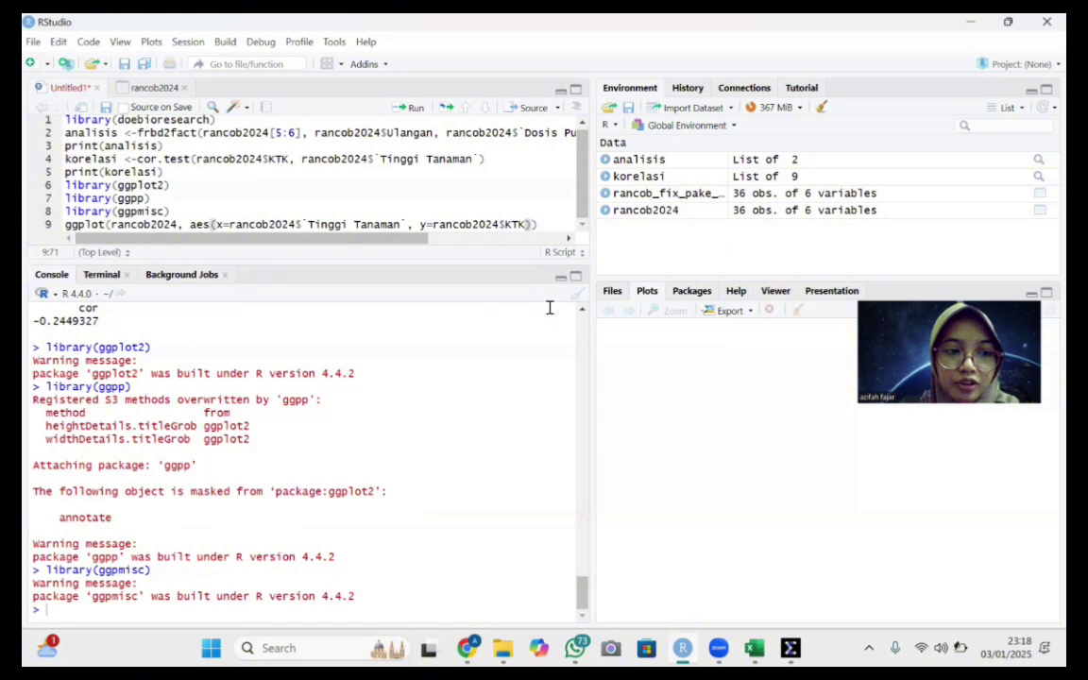
{"action": "type", "text": "))"}
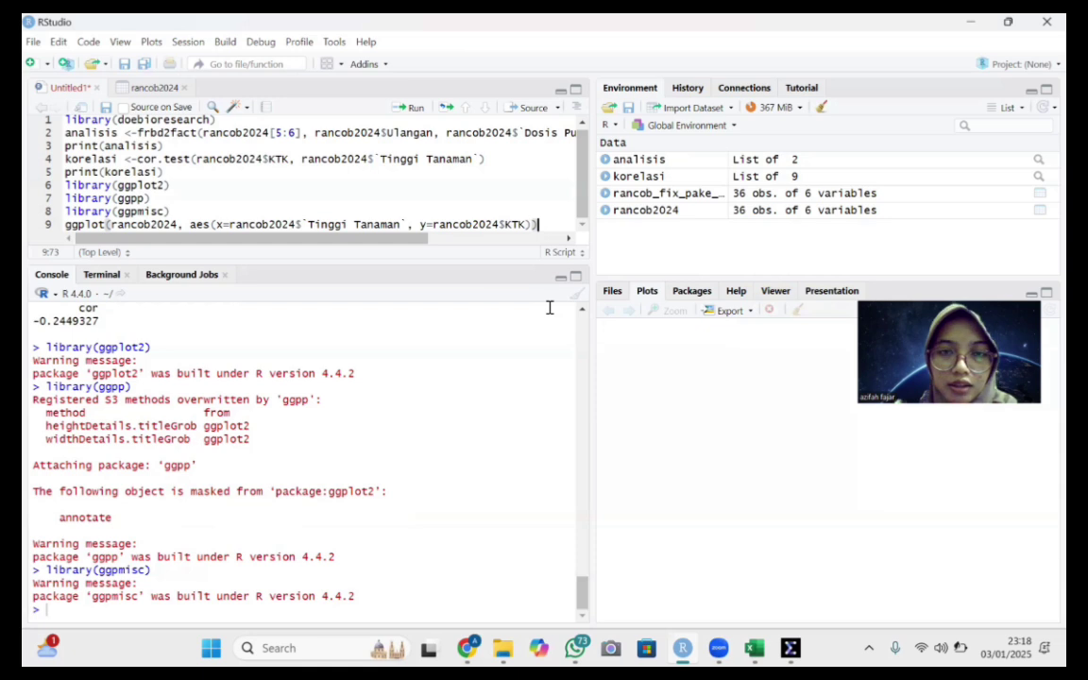
{"action": "type", "text": "+"}
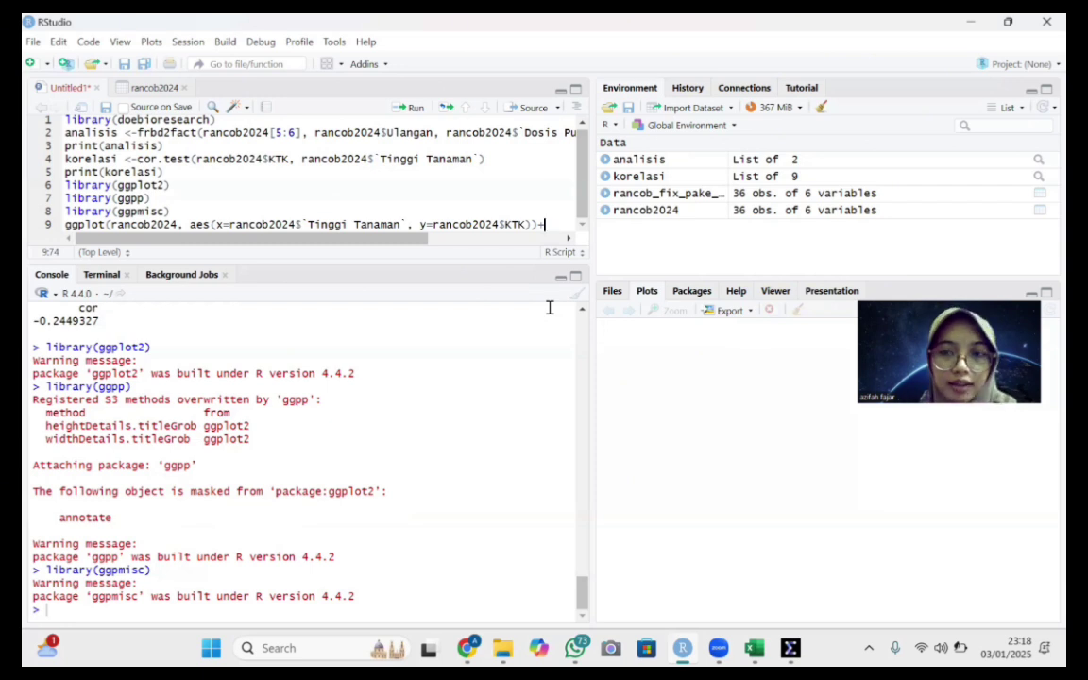
{"action": "key", "text": "Return"}
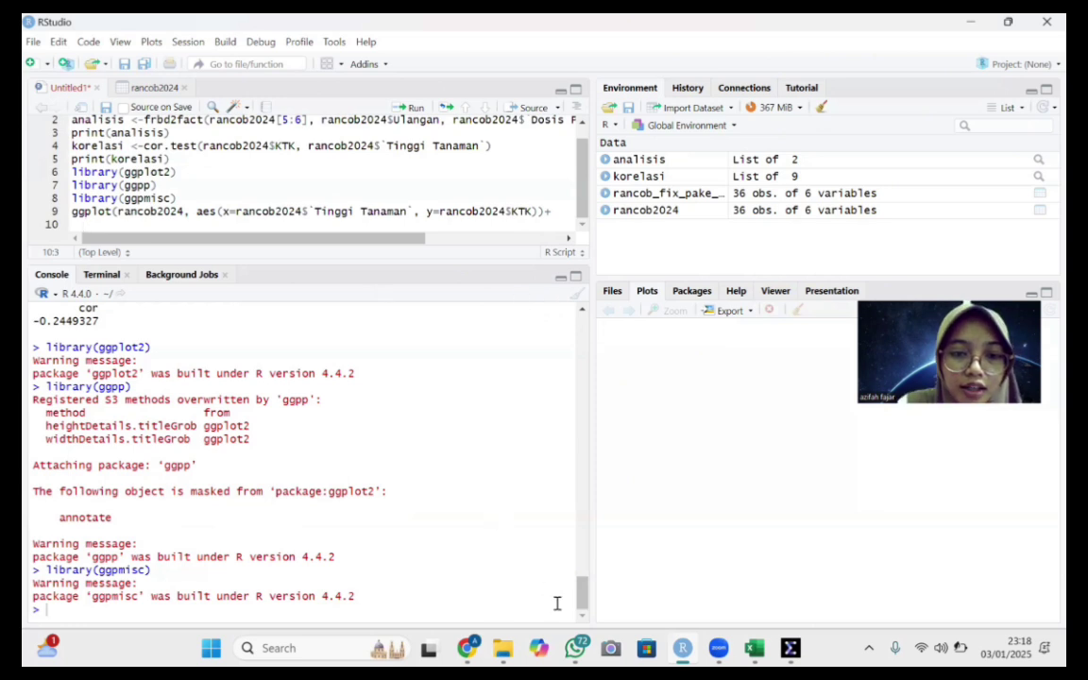
Scroll the practicum guide PDF to step 40 and select its plotting code
{"action": "left_click", "coordinate": [466, 648]}
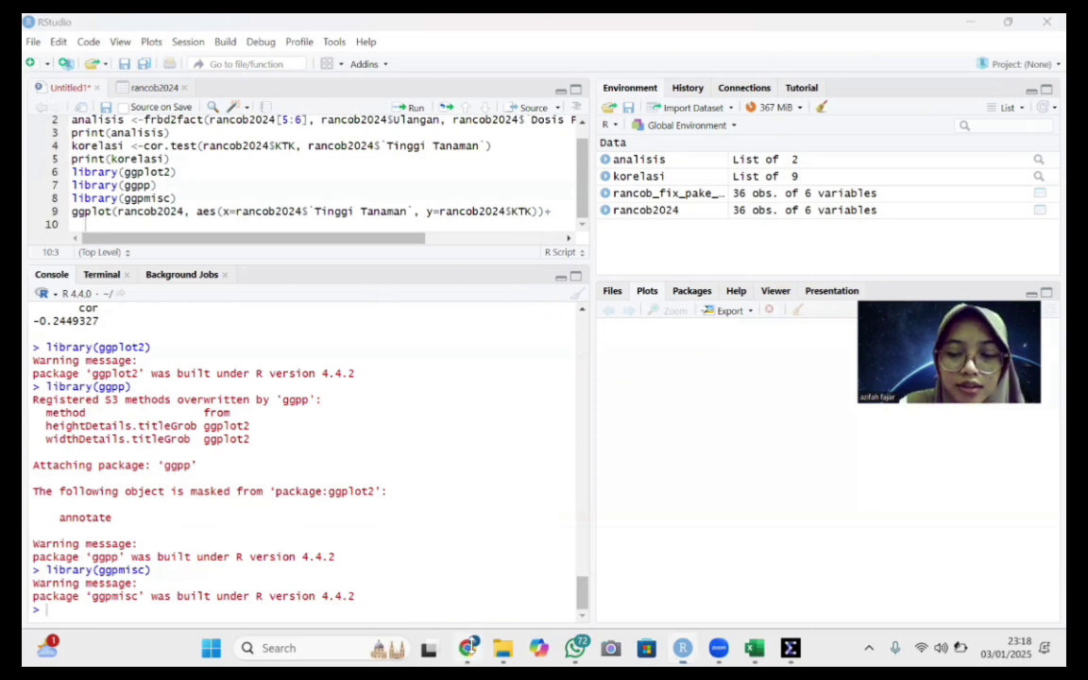
{"action": "scroll", "coordinate": [543, 359], "scroll_direction": "up", "scroll_amount": 8}
{"action": "scroll", "coordinate": [543, 359], "scroll_direction": "up", "scroll_amount": 15}
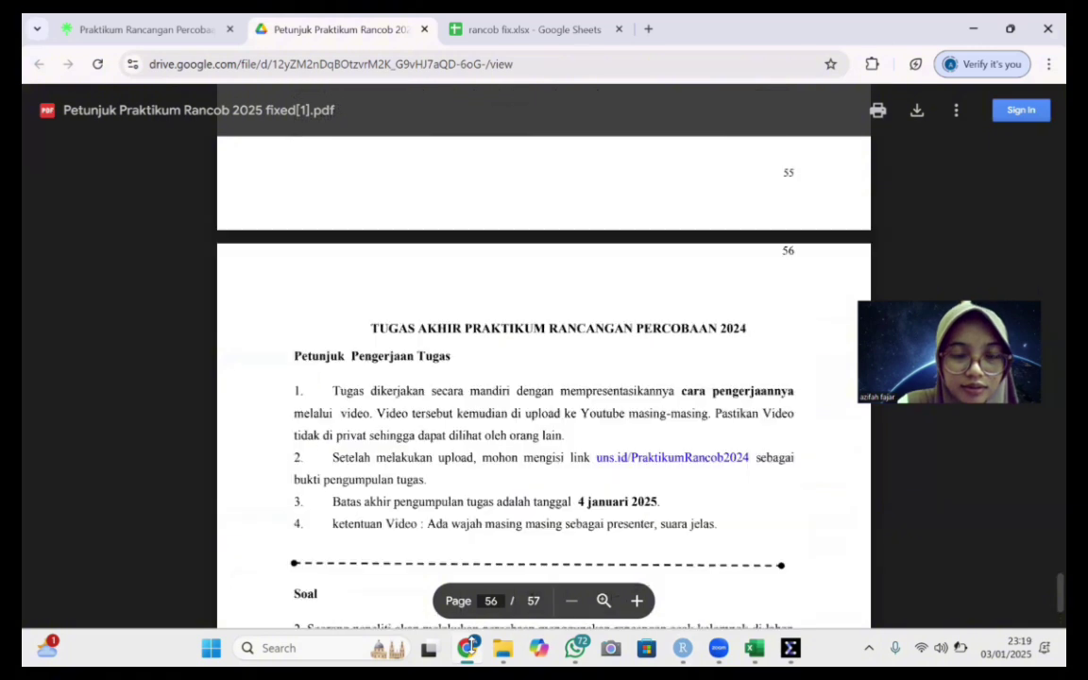
{"action": "scroll", "coordinate": [543, 359], "scroll_direction": "up", "scroll_amount": 1}
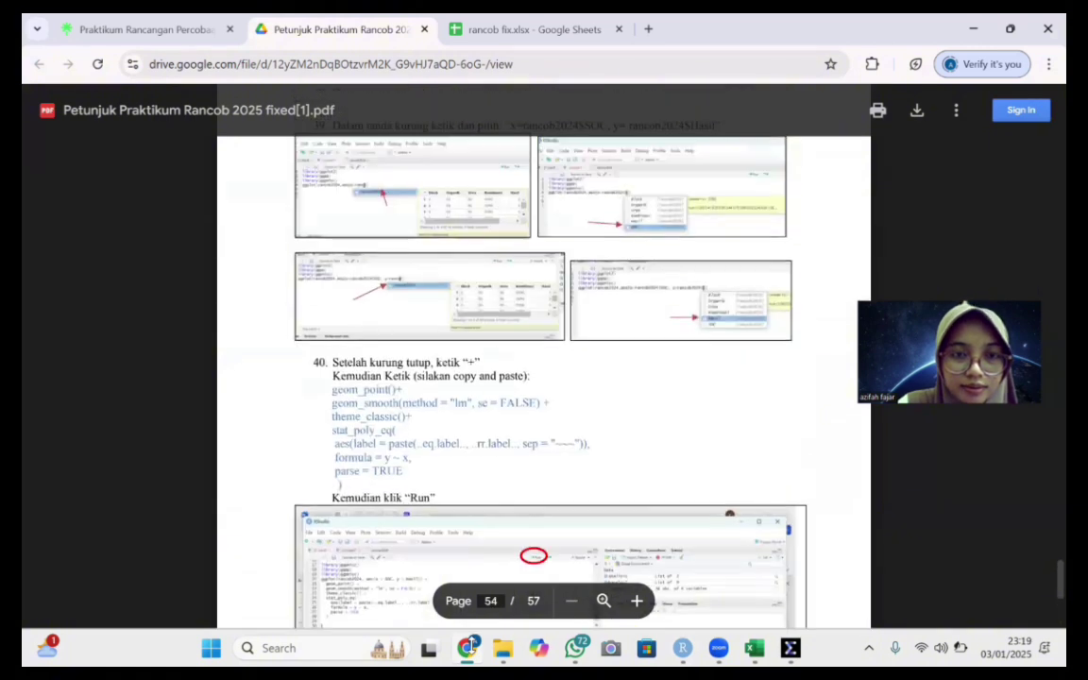
{"action": "scroll", "coordinate": [543, 378], "scroll_direction": "down", "scroll_amount": 2}
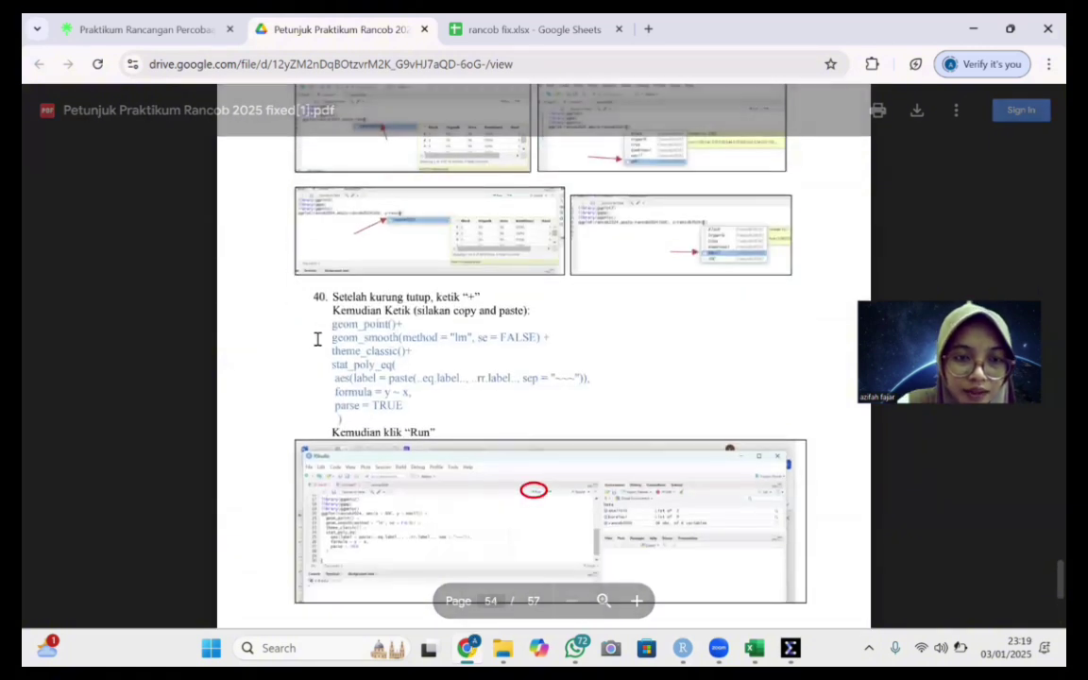
{"action": "left_click_drag", "start_coordinate": [331, 324], "coordinate": [355, 419]}
{"action": "key", "text": "ctrl+c"}
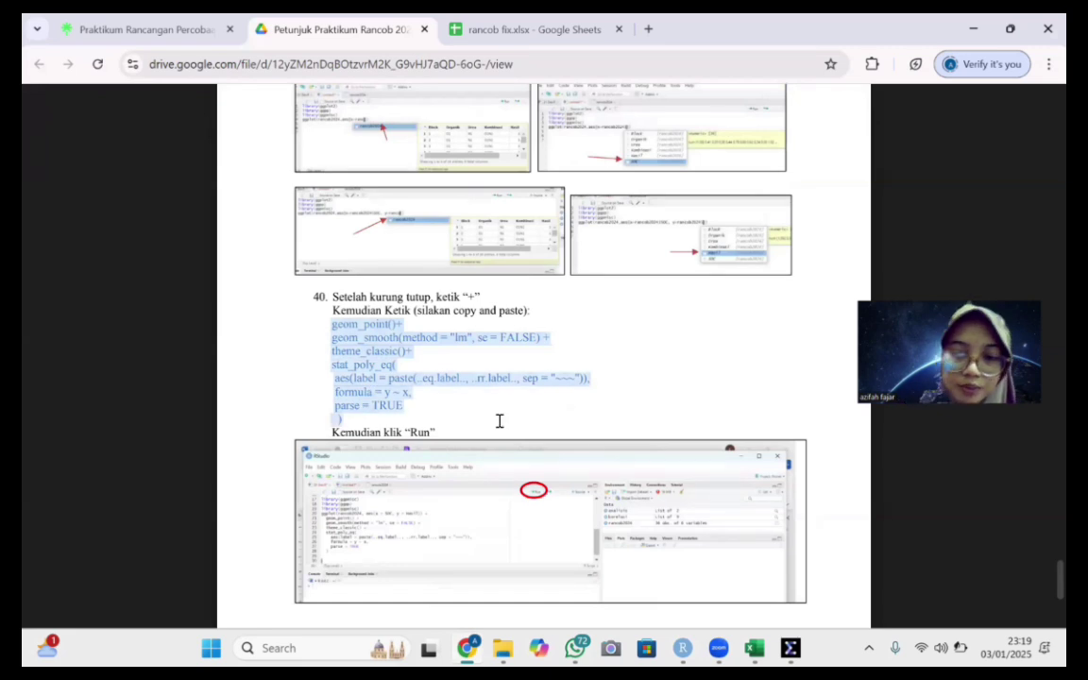
Paste the step 40 layers onto lines 10–17 and run the plot showing y = 136 − 1.11x, R² = 0.06
{"action": "left_click", "coordinate": [683, 648]}
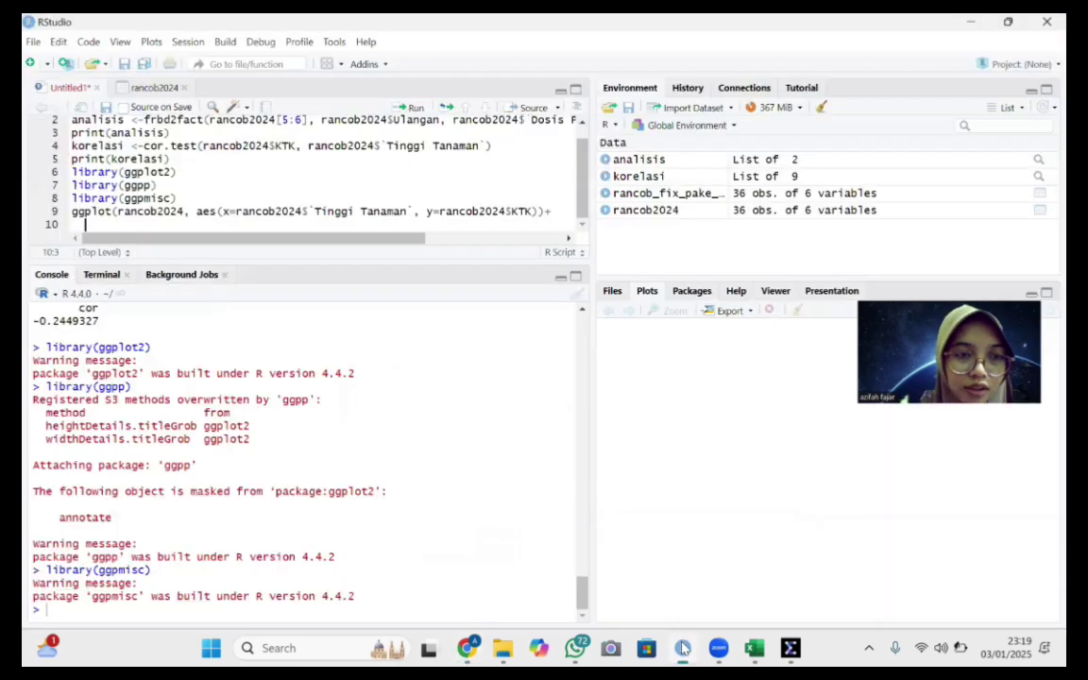
{"action": "key", "text": "ctrl+v"}
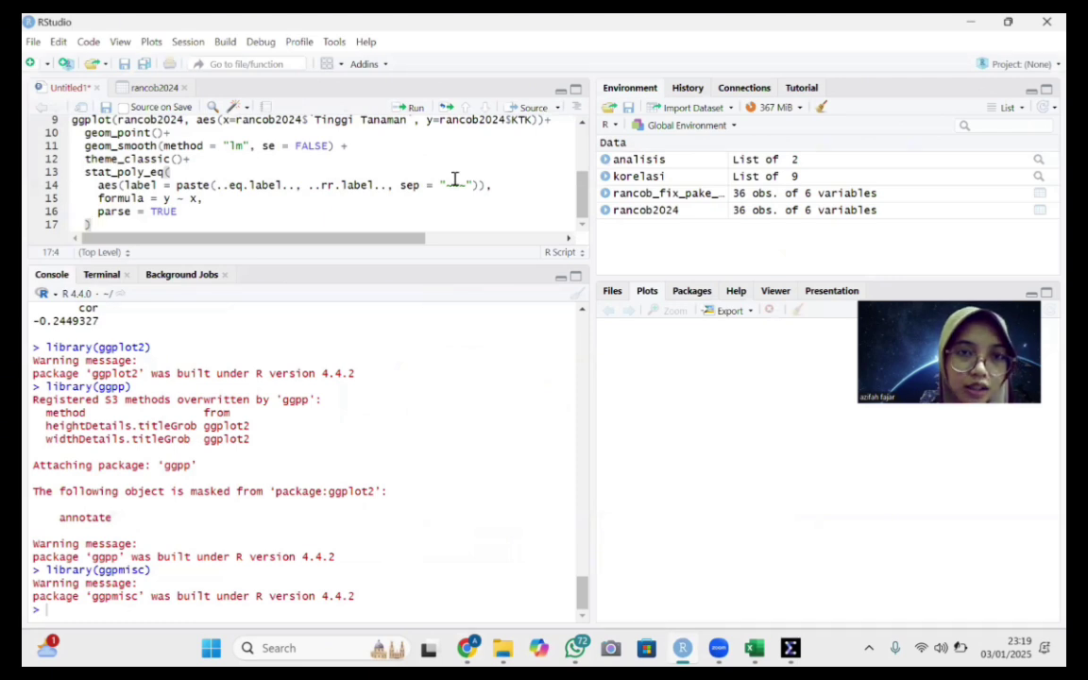
{"action": "left_click", "coordinate": [415, 109]}
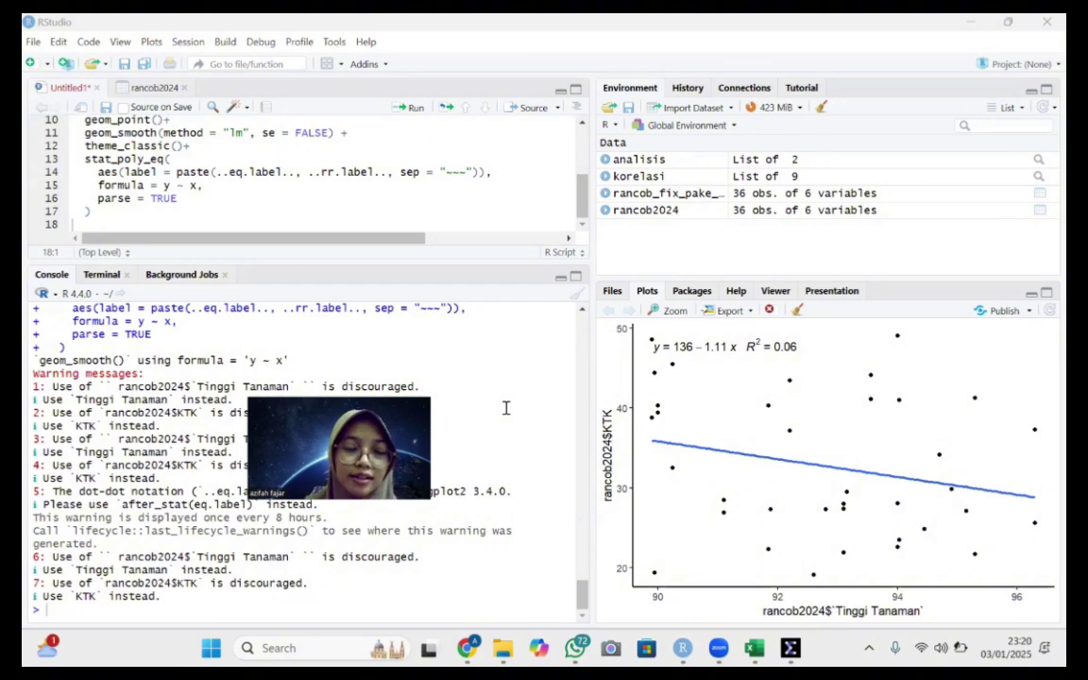
Bring the practicum guide PDF forward and jump to its last page
{"action": "left_click", "coordinate": [465, 648]}
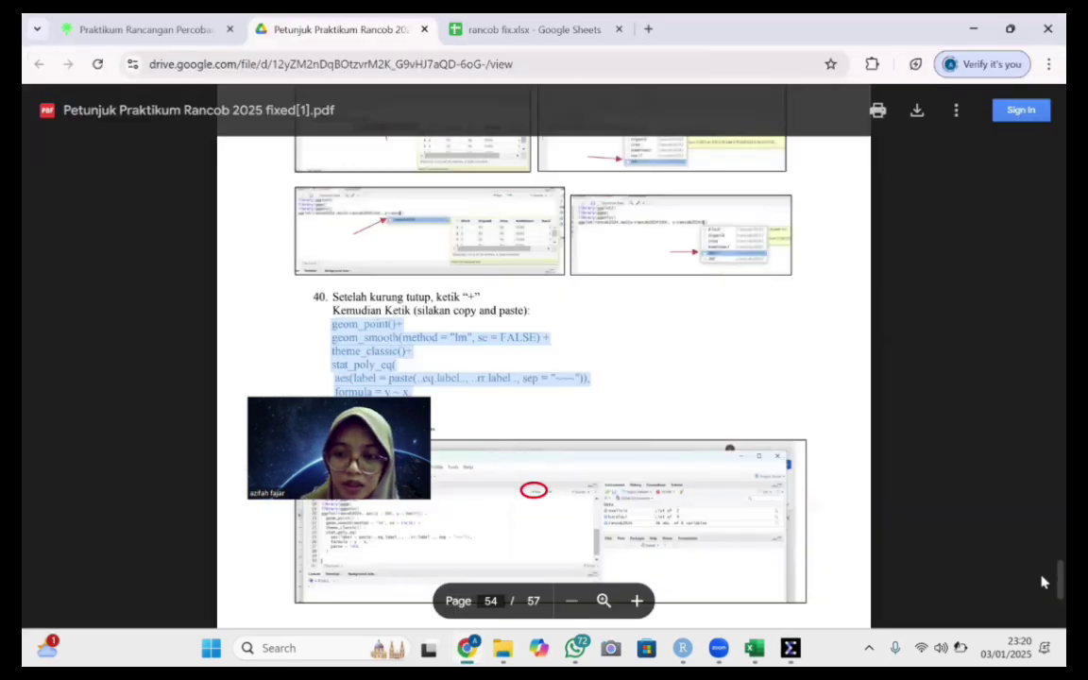
{"action": "key", "text": "End"}
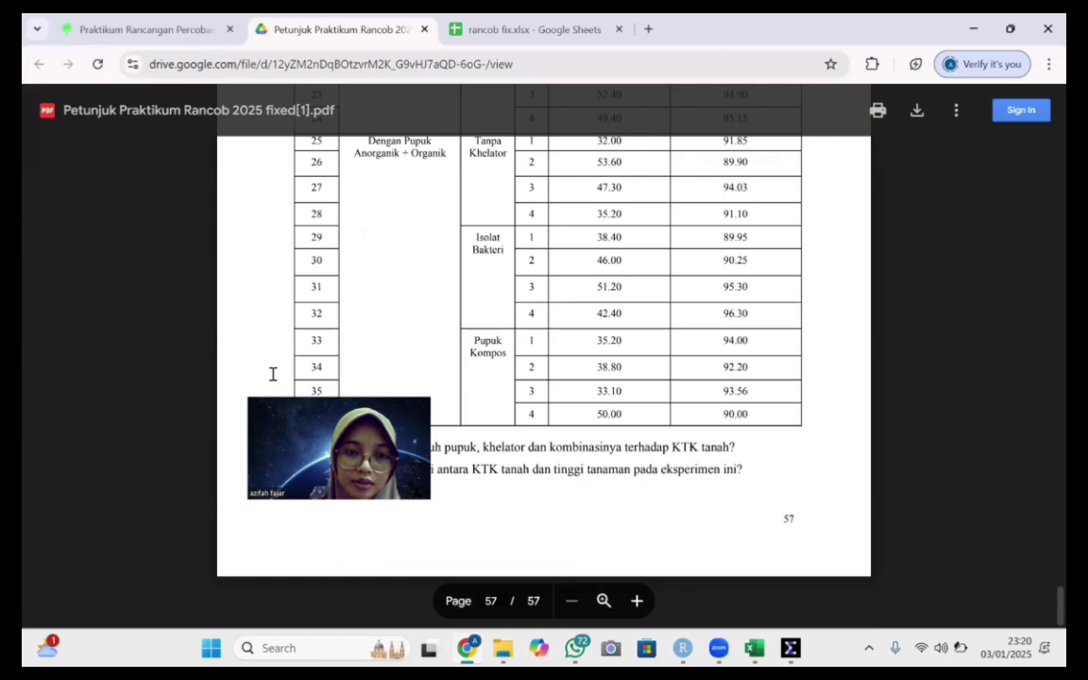